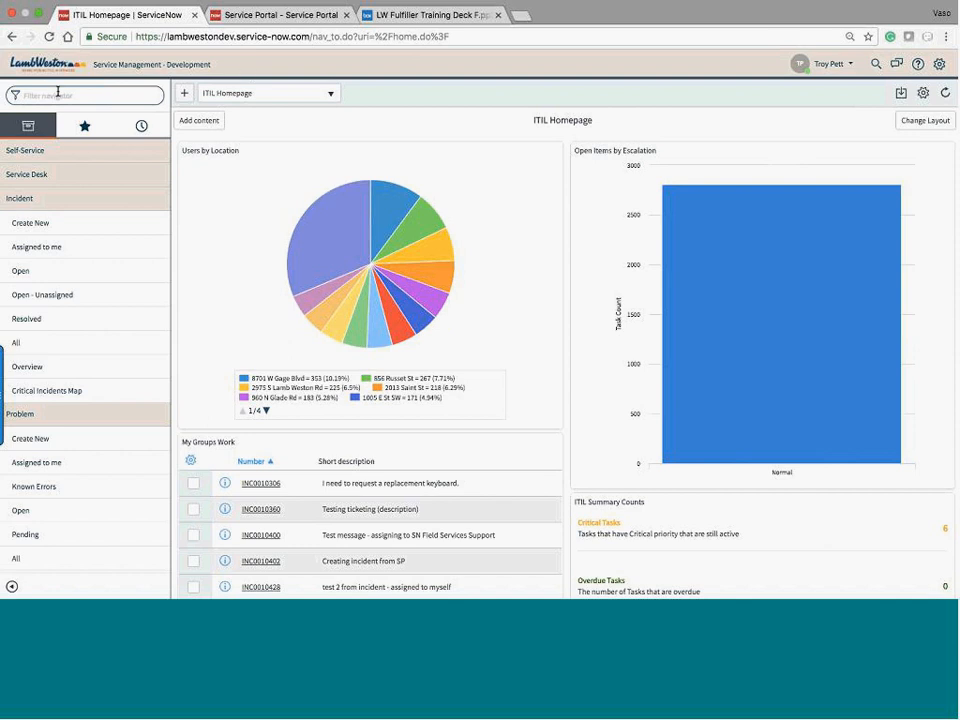
Filter the navigator for "change" and examine the charts and counts on the Change Overview page.
text(change)
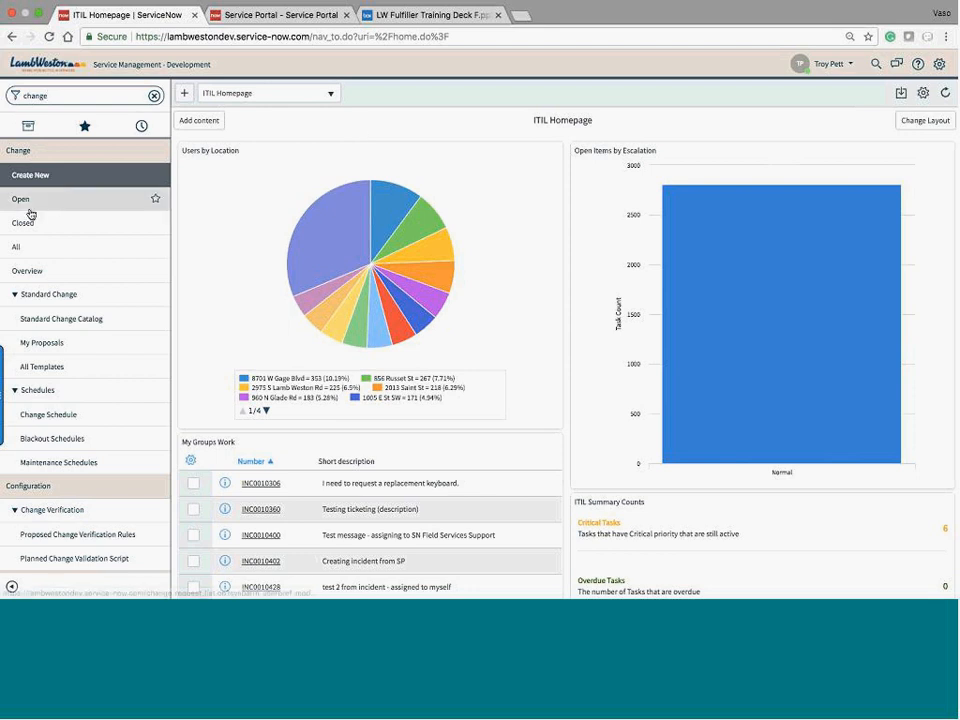
click(34, 272)
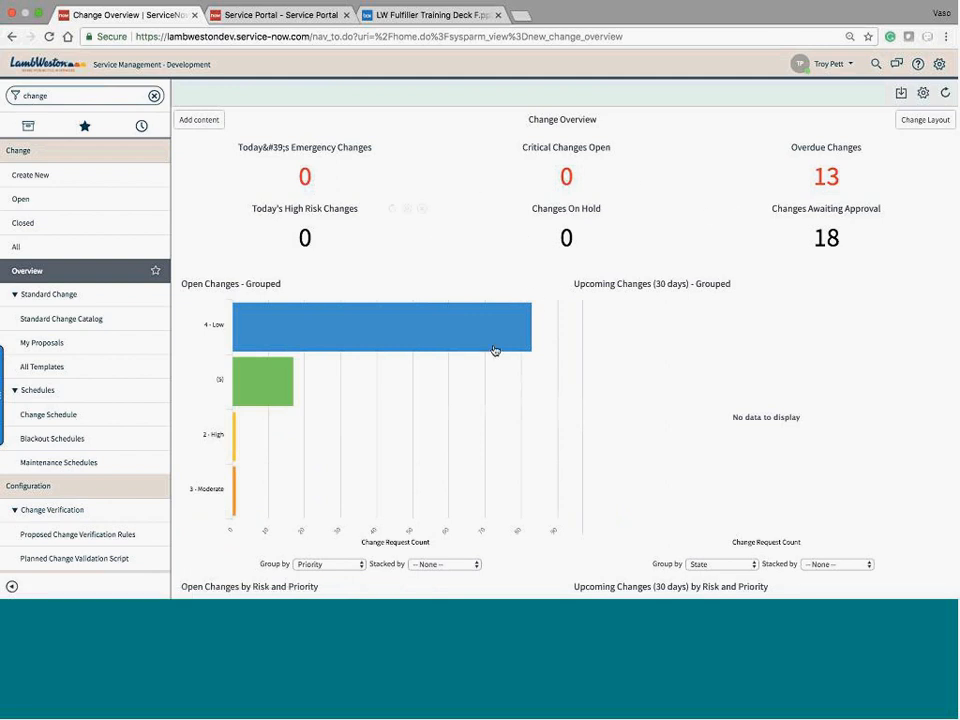
scroll(465, 427, down, 5)
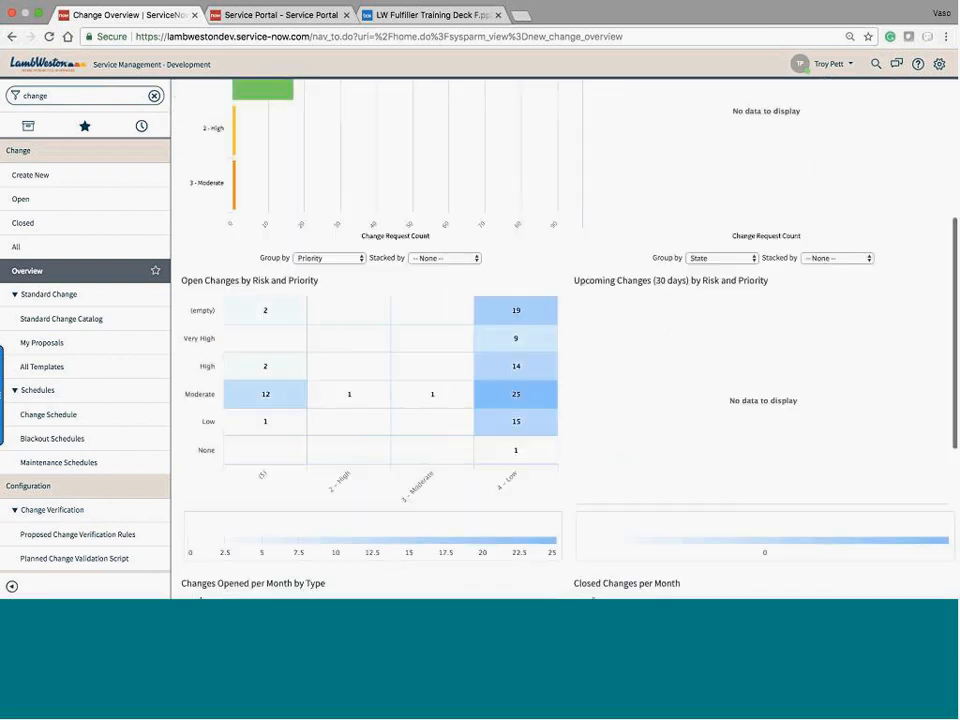
scroll(465, 424, down, 3)
scroll(465, 424, up, 6)
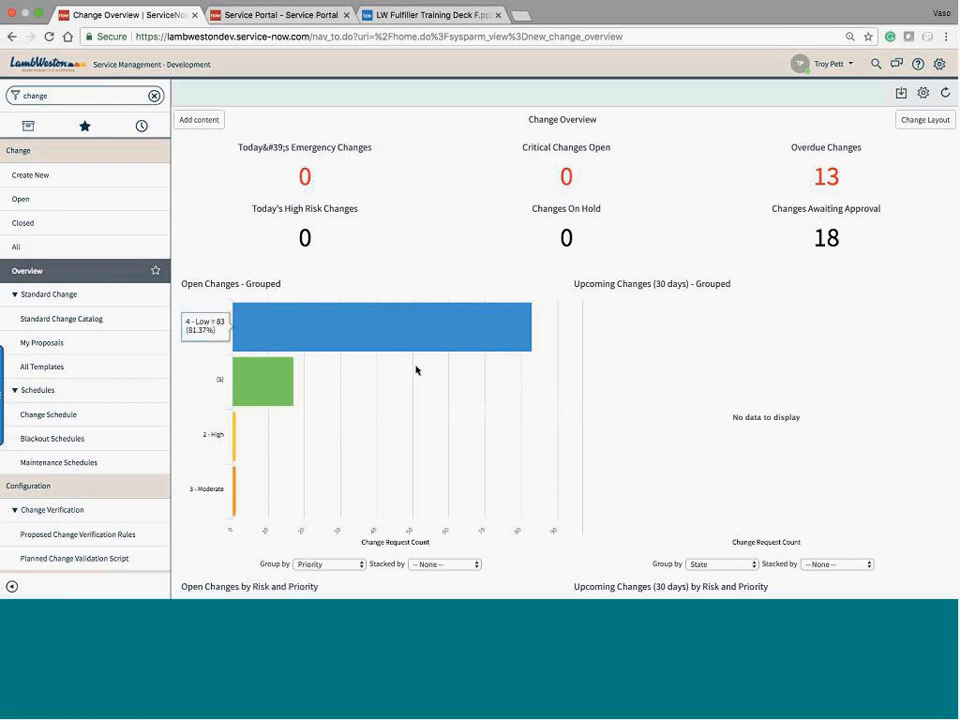
scroll(731, 509, down, 6)
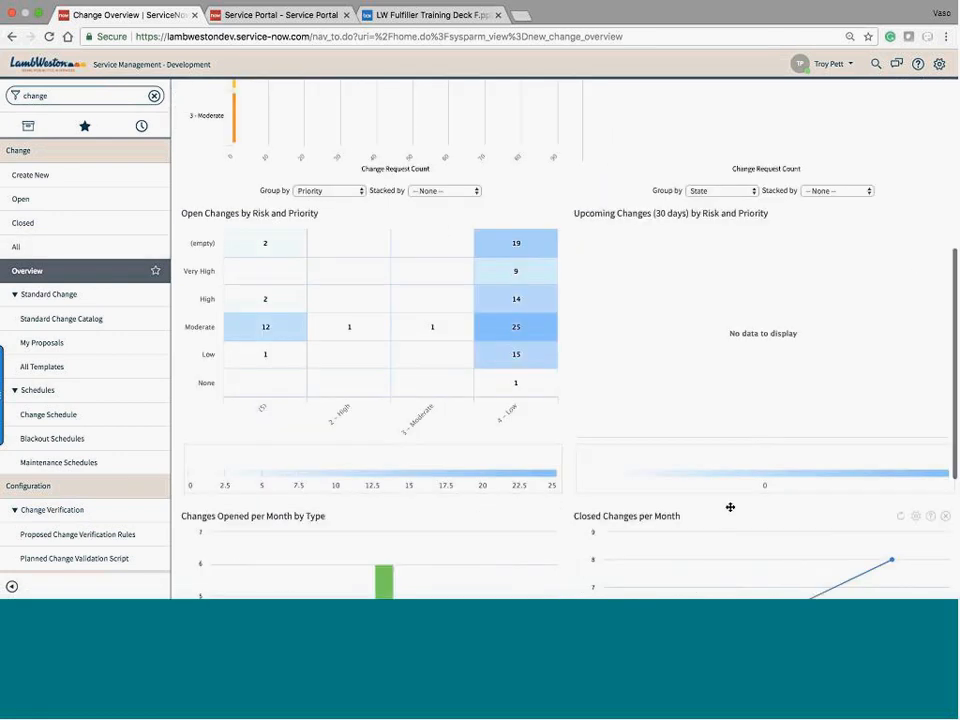
scroll(731, 509, up, 8)
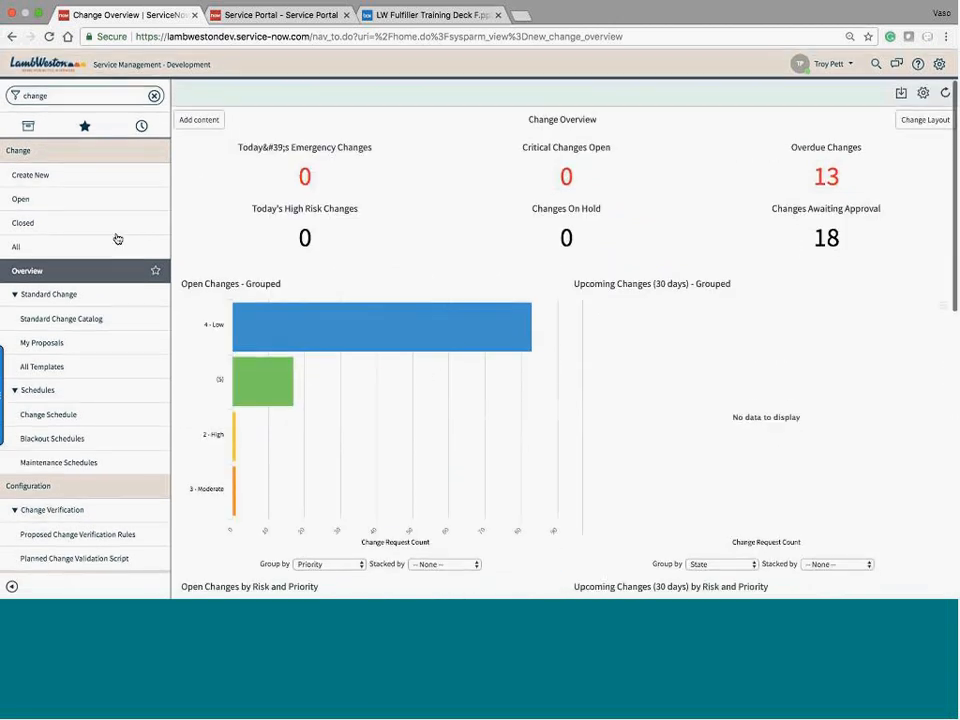
View the lists of all, closed and open change requests, including the closed list's filter conditions.
click(109, 245)
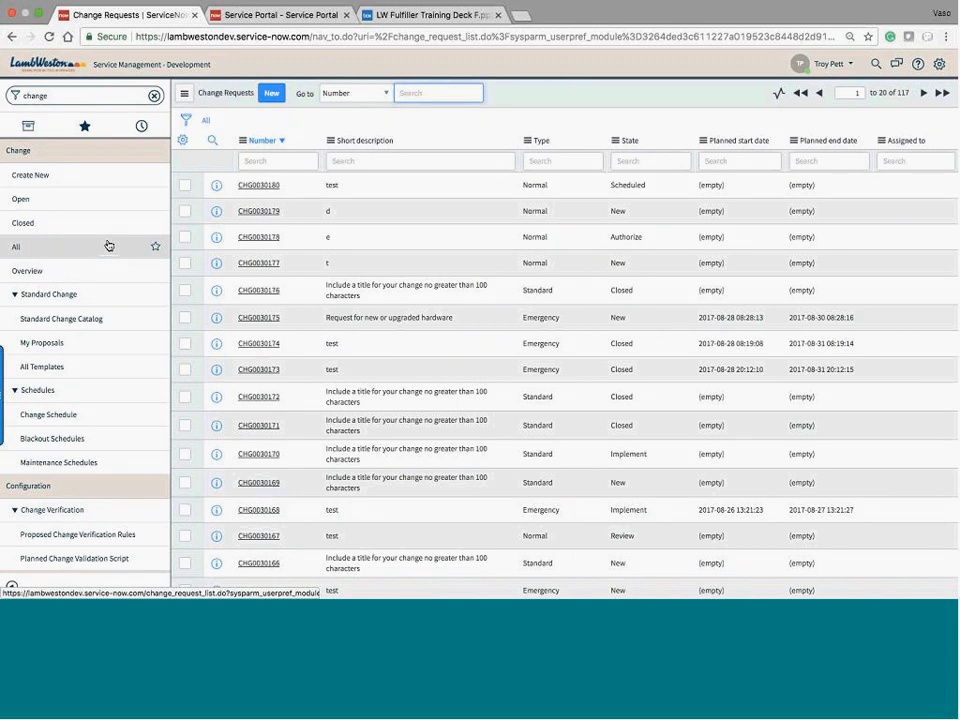
click(57, 228)
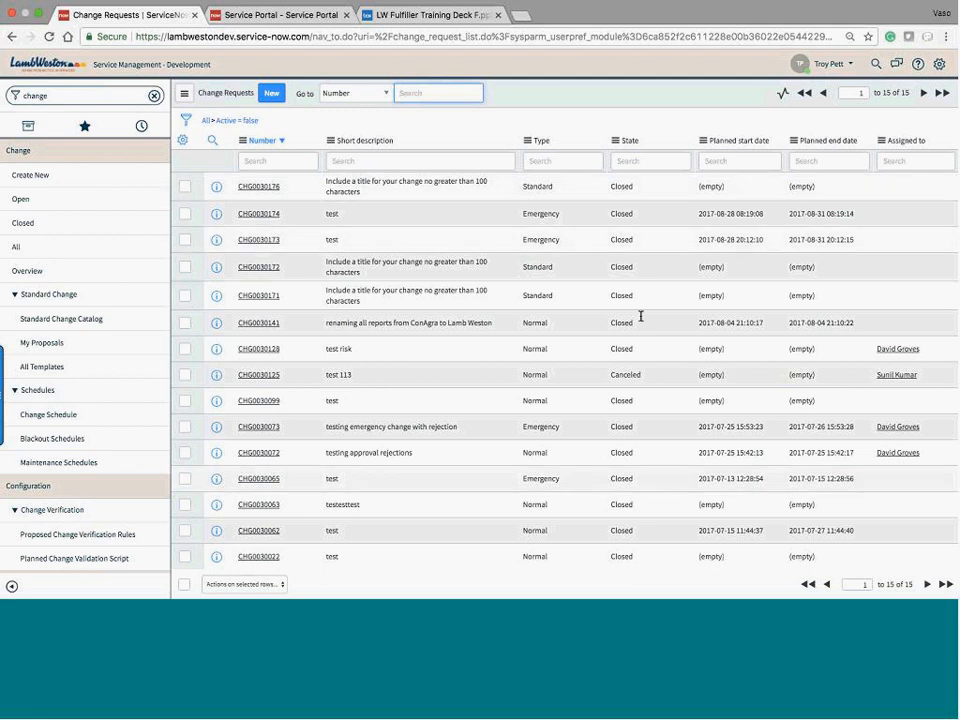
click(184, 118)
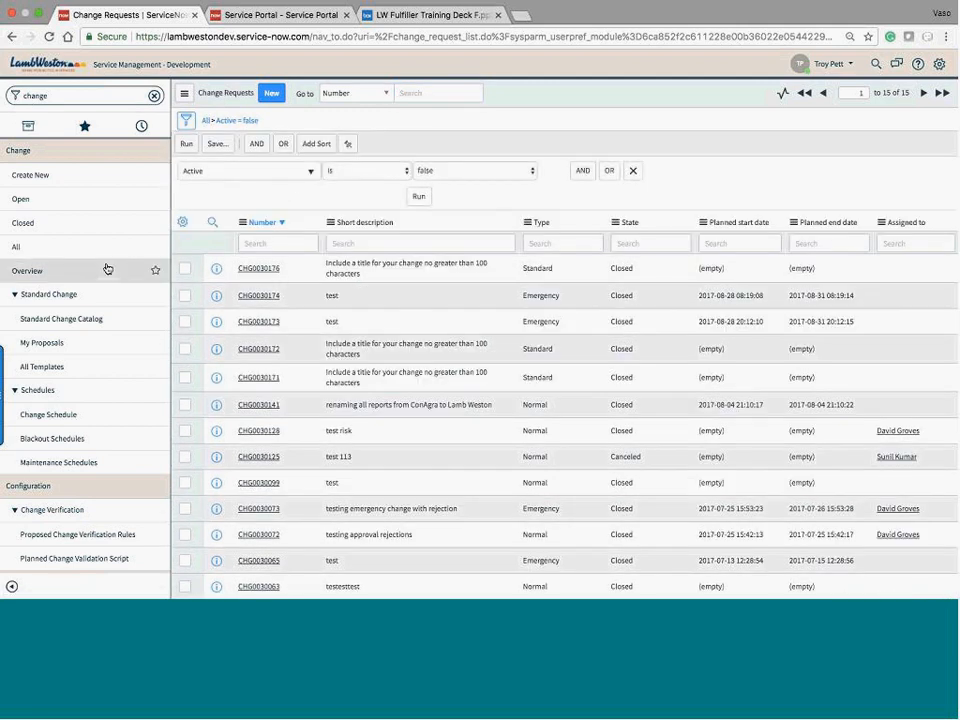
click(70, 206)
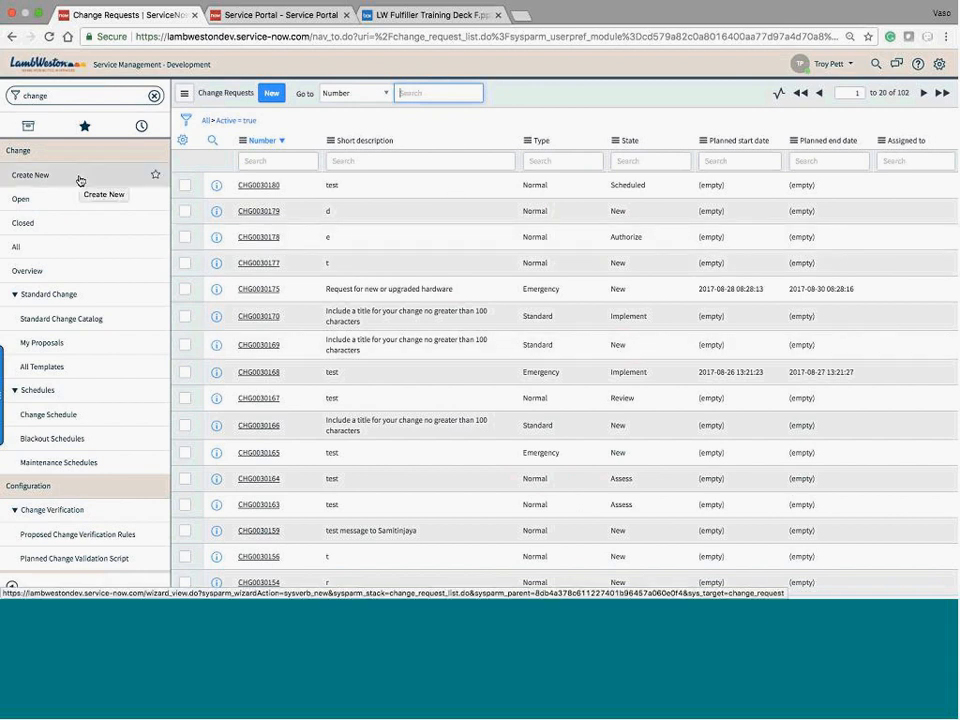
Start a new Emergency change request with category Hardware, keeping the impact at 3 - Low.
click(80, 180)
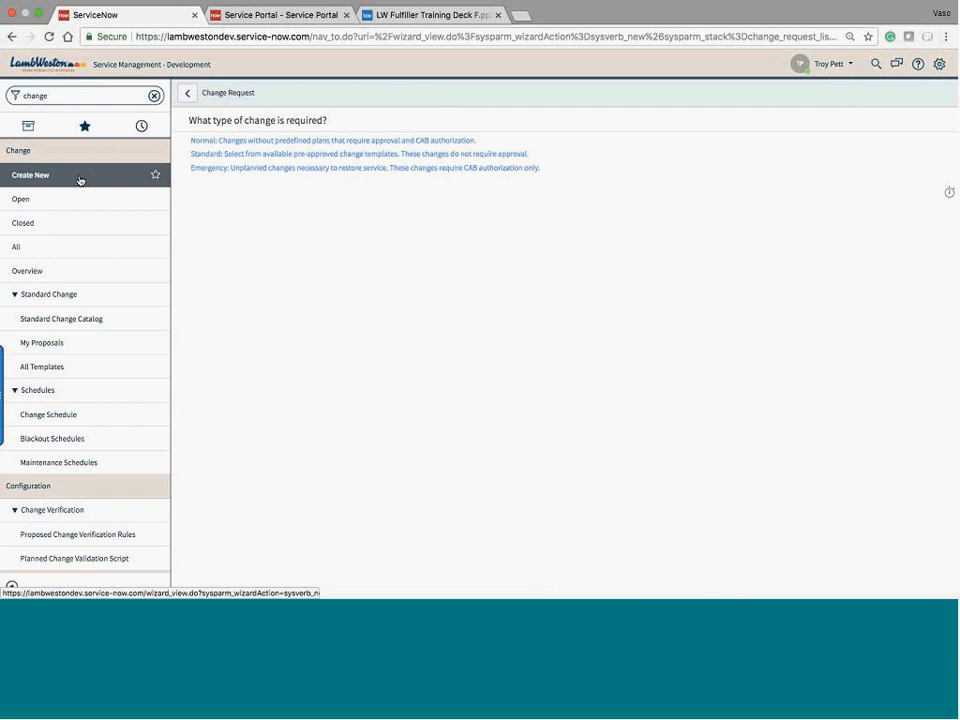
click(257, 175)
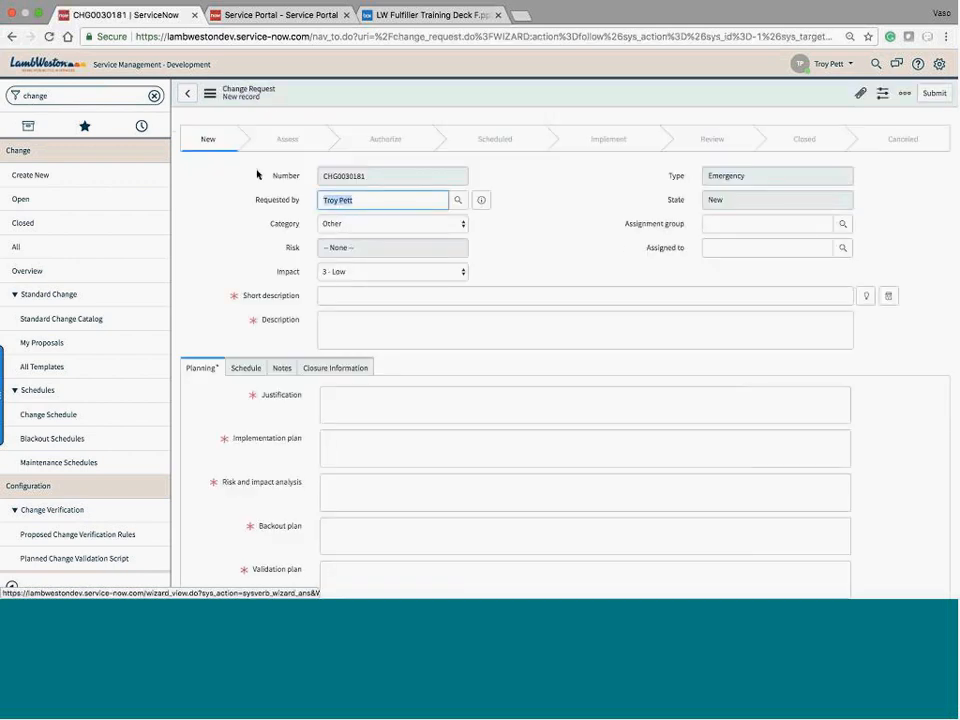
click(565, 241)
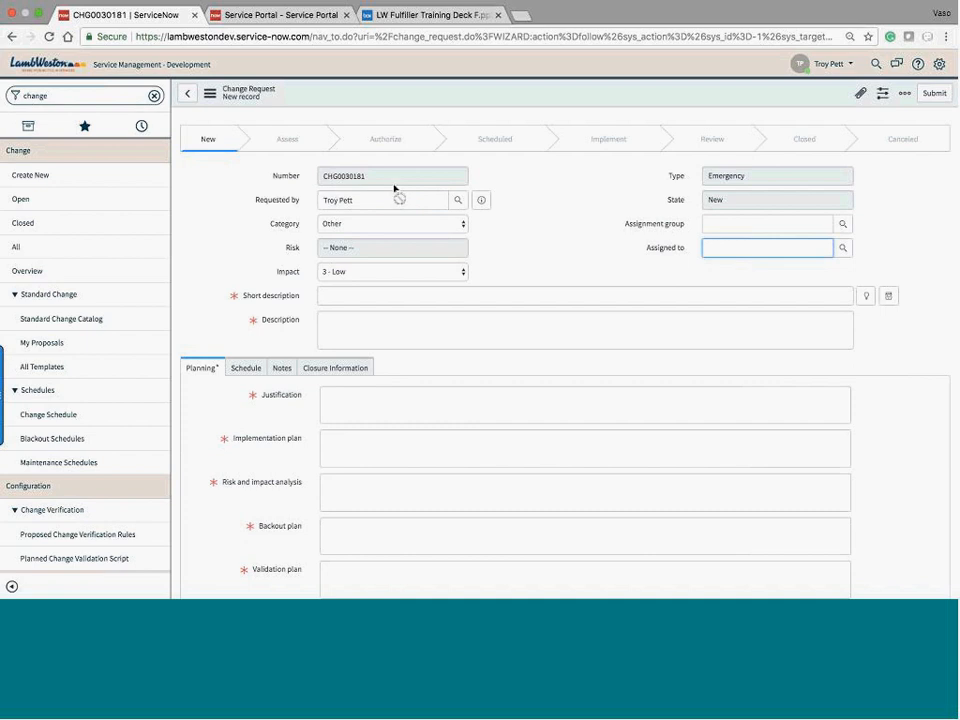
click(409, 223)
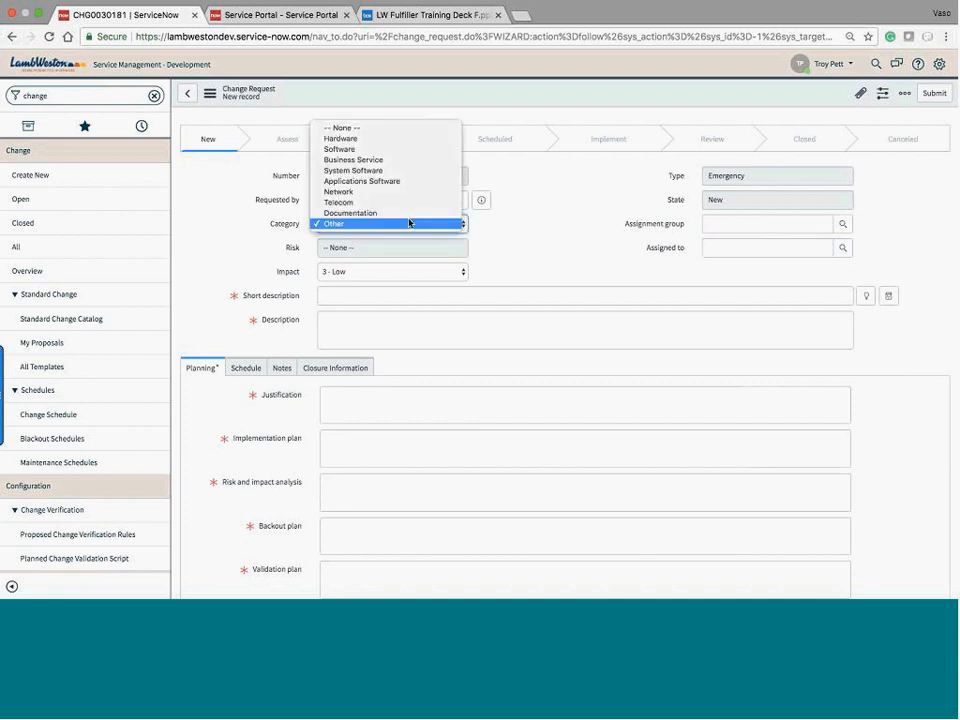
click(345, 138)
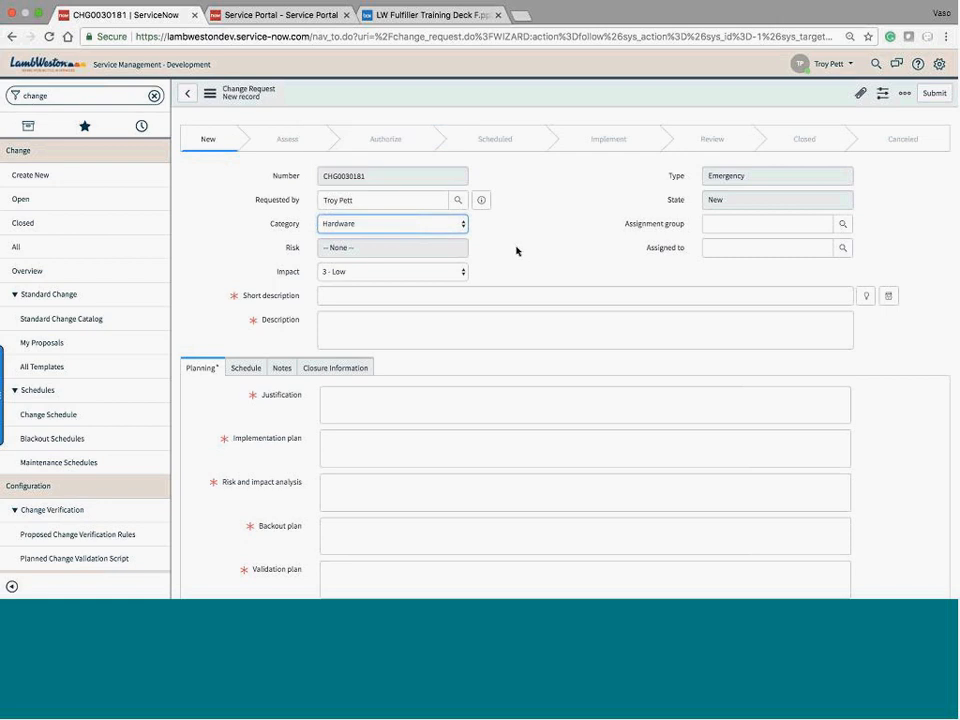
click(414, 274)
click(418, 274)
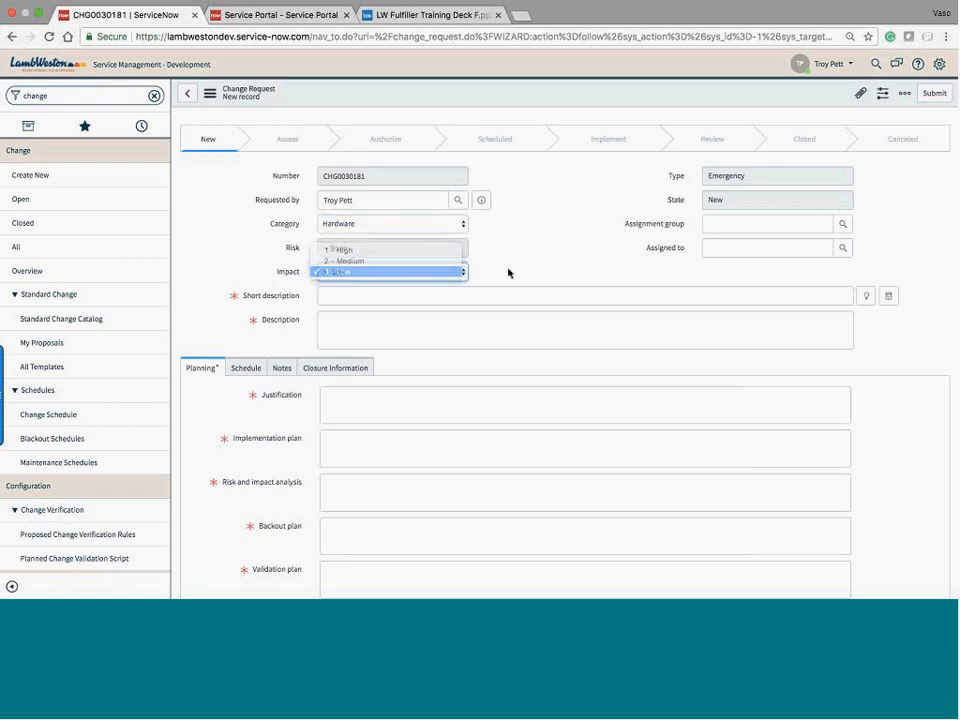
Enter "testing this change" as the short description and "test" as the description.
click(352, 298)
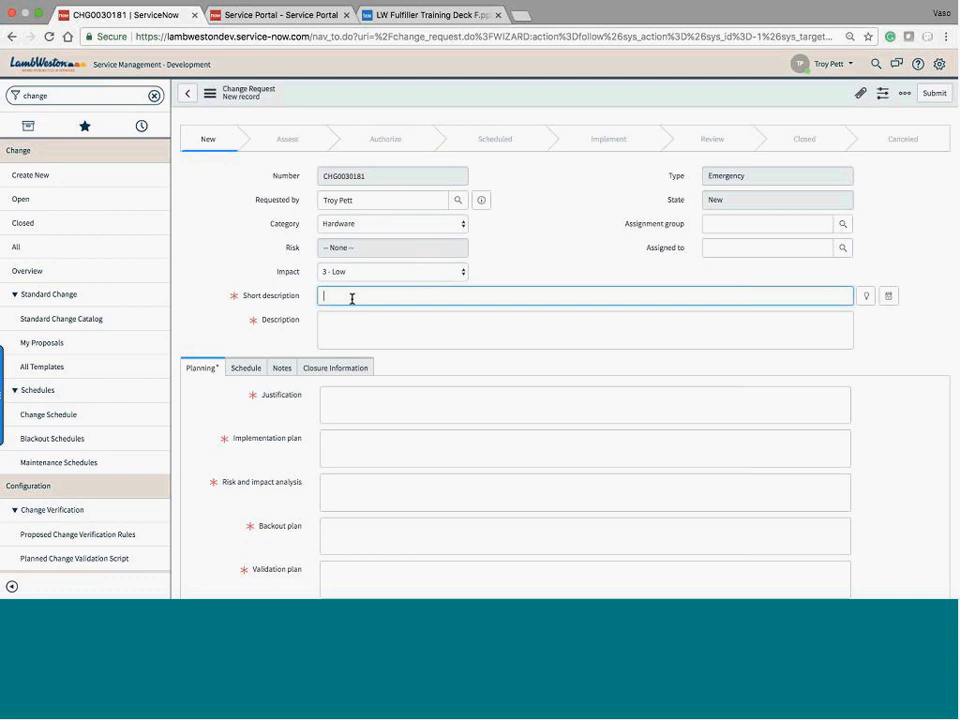
text(testing this change)
click(349, 335)
text(test)
Enter "t" for the justification, implementation plan, risk and impact analysis, backout plan and validation plan.
click(340, 420)
scroll(340, 420, down, 2)
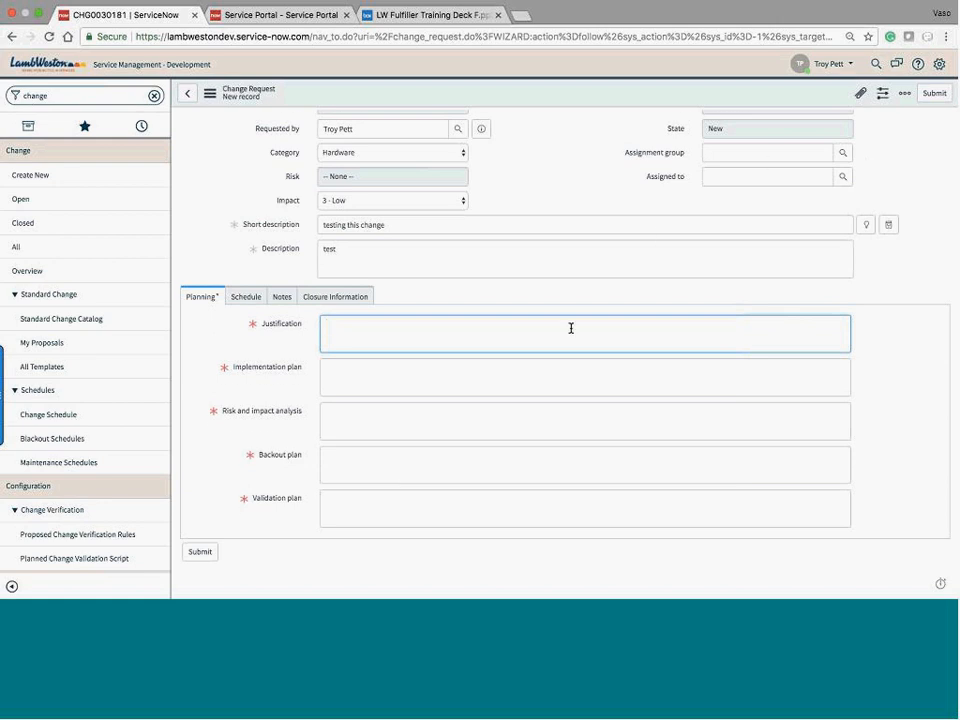
scroll(571, 328, up, 1)
text(t)
click(330, 443)
text(t)
click(332, 487)
text(t)
click(339, 538)
text(t)
click(337, 570)
text(t)
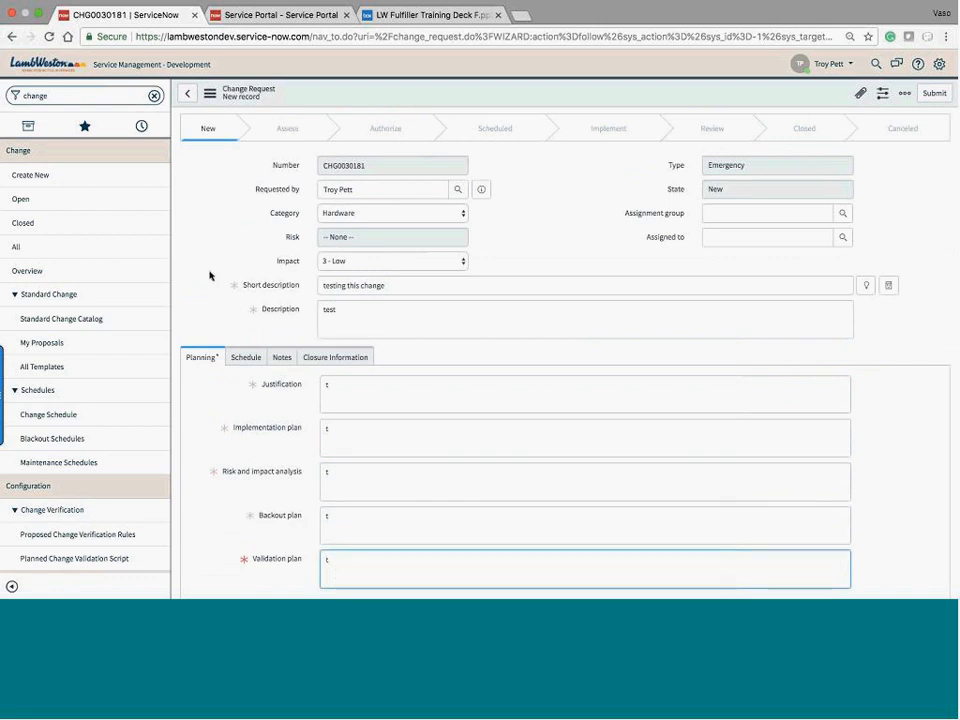
Set the assignment group to Servicedesk and save the change request without leaving the form.
click(767, 213)
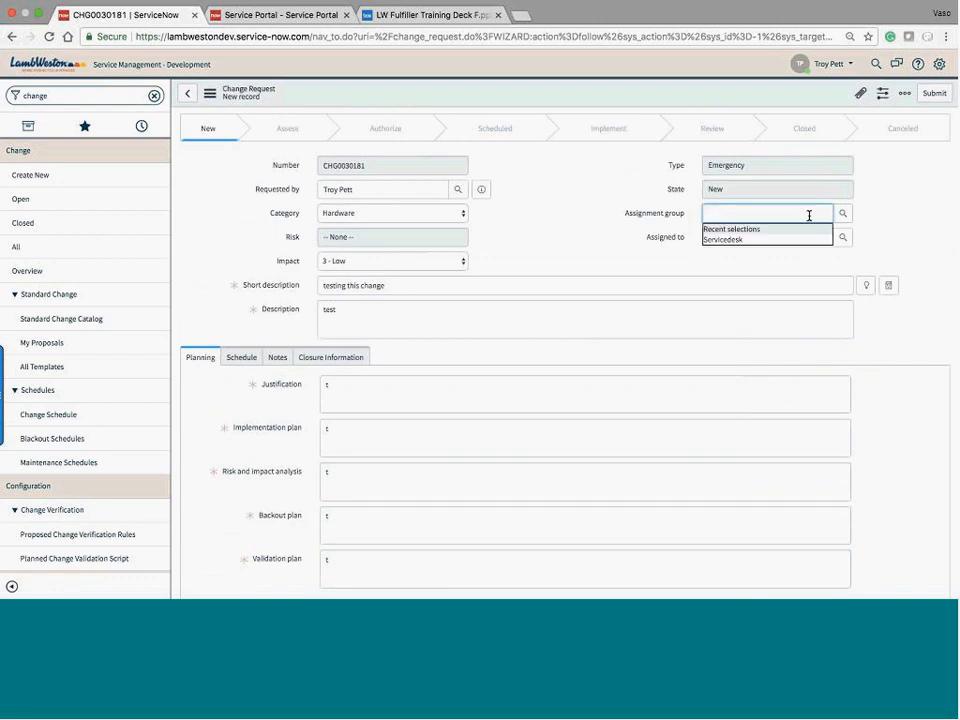
click(761, 238)
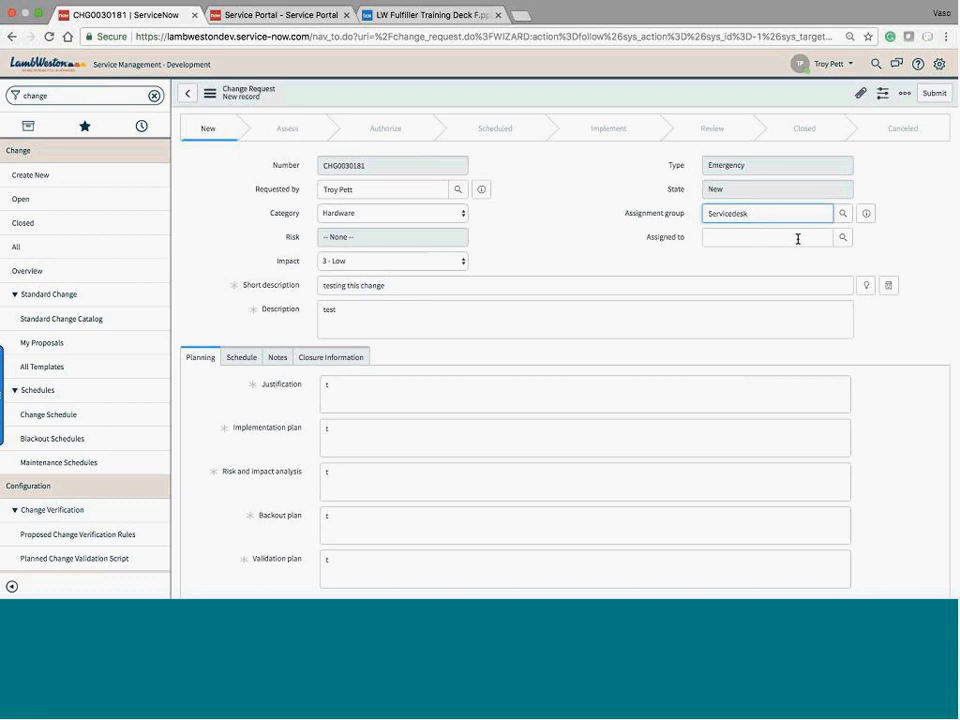
right_click(678, 98)
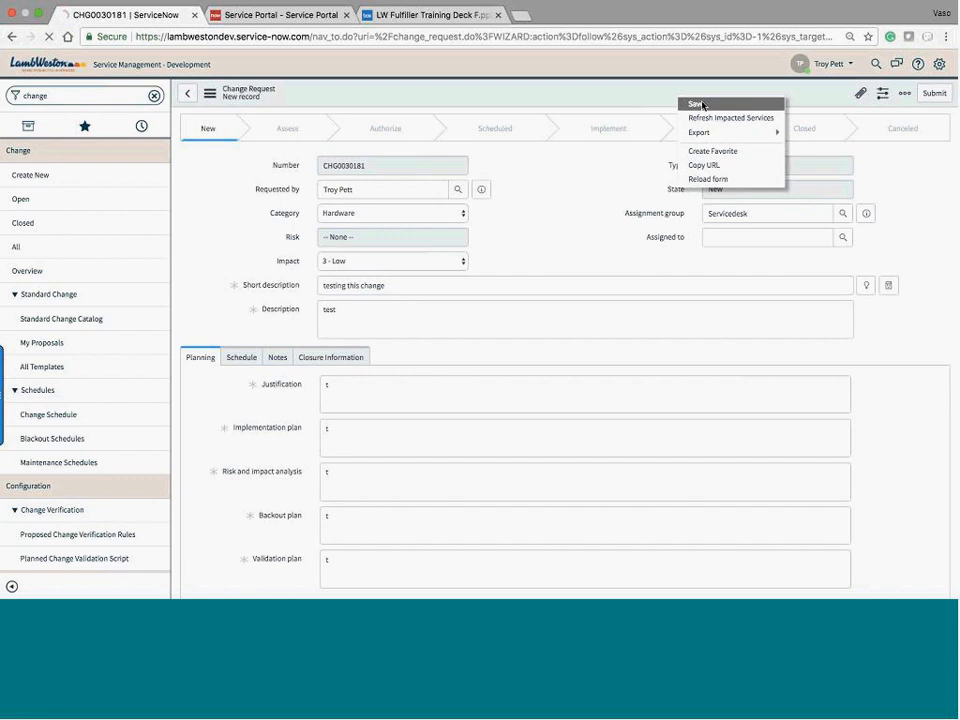
click(703, 105)
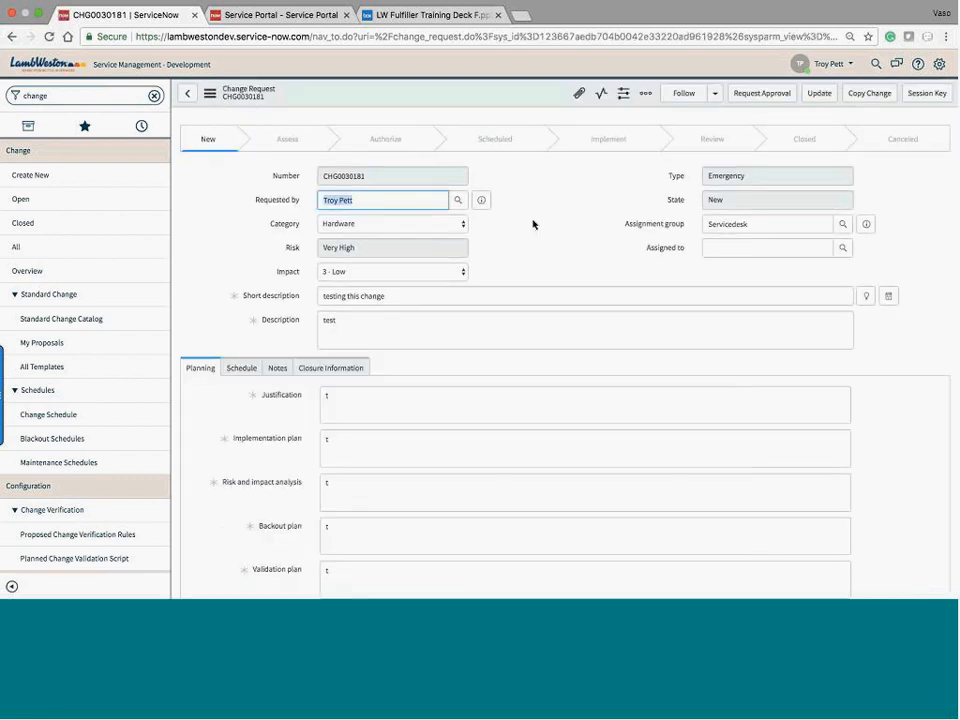
Request approval for the saved emergency change request.
scroll(533, 240, down, 5)
click(769, 100)
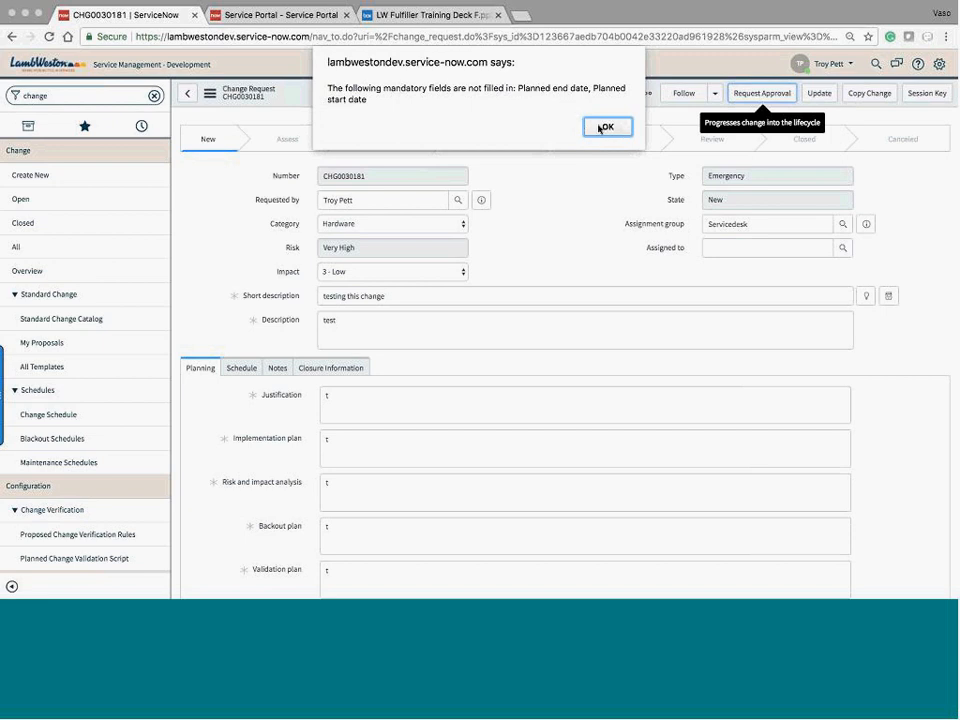
click(601, 127)
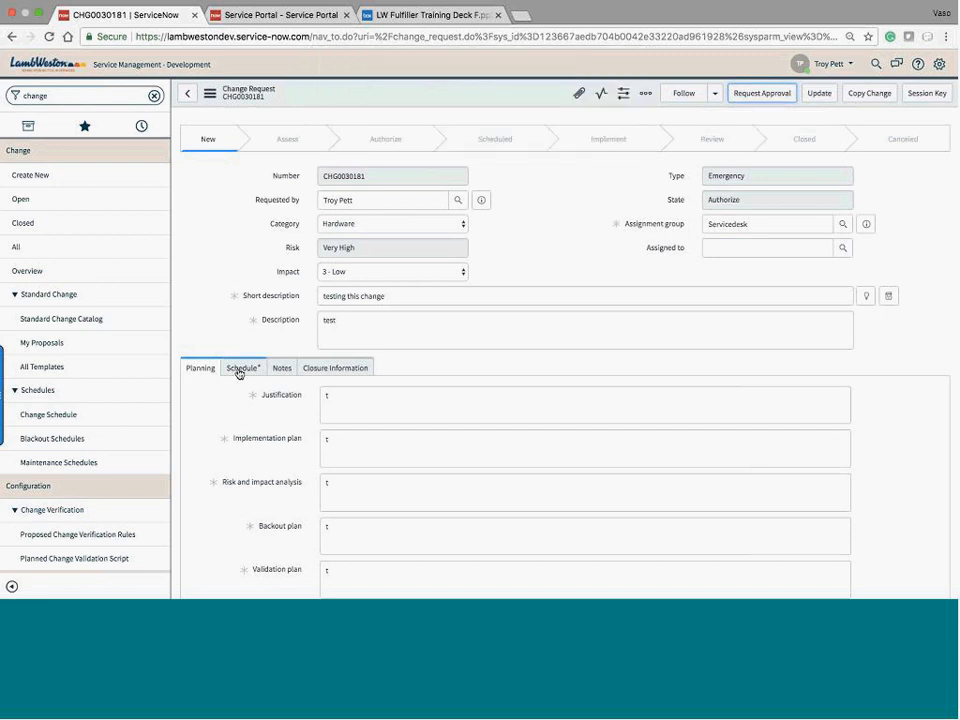
click(239, 370)
scroll(480, 431, down, 2)
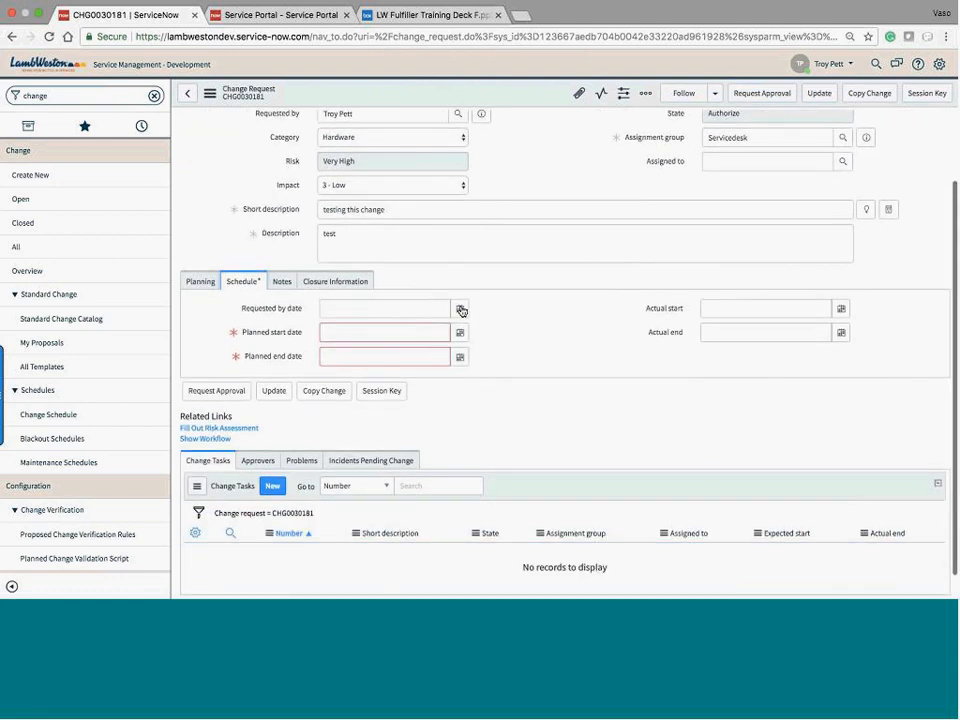
click(461, 332)
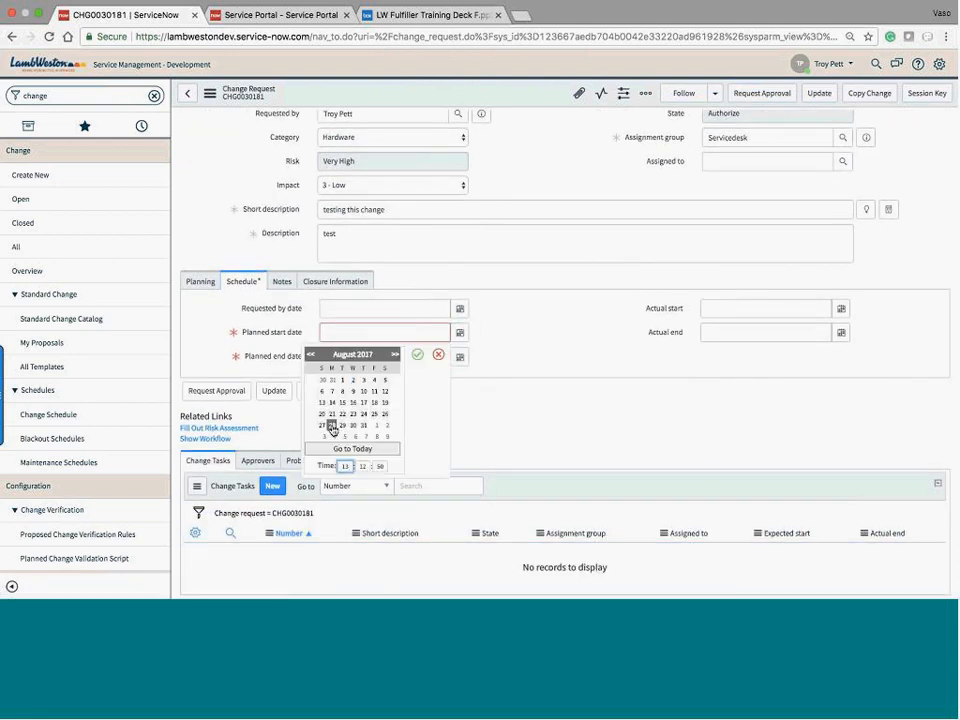
click(332, 427)
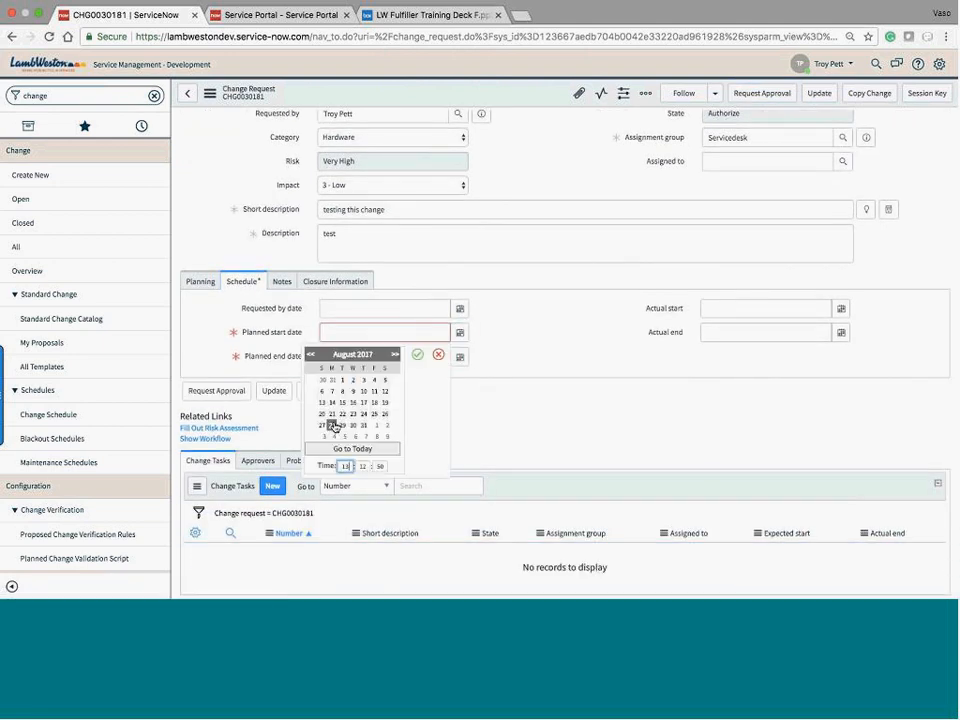
click(417, 355)
click(402, 356)
click(460, 357)
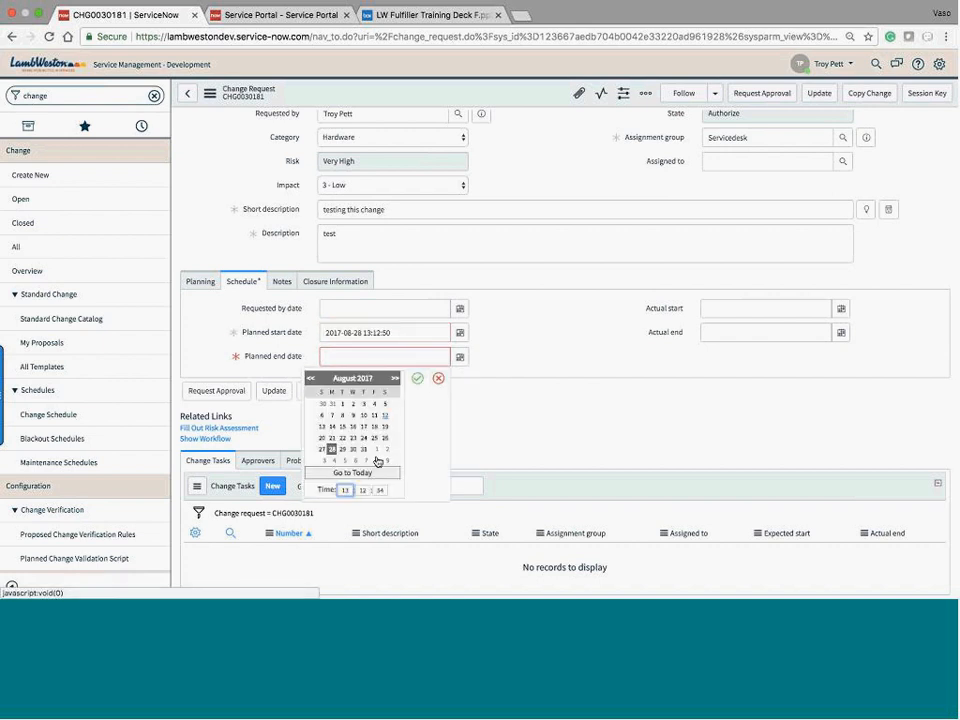
click(364, 450)
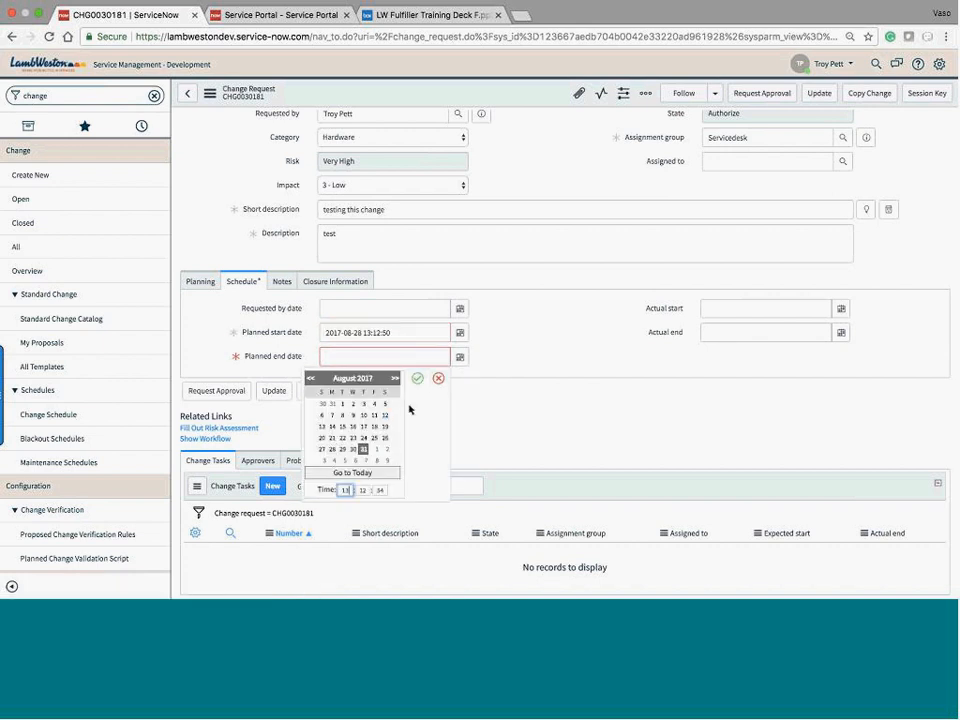
click(418, 380)
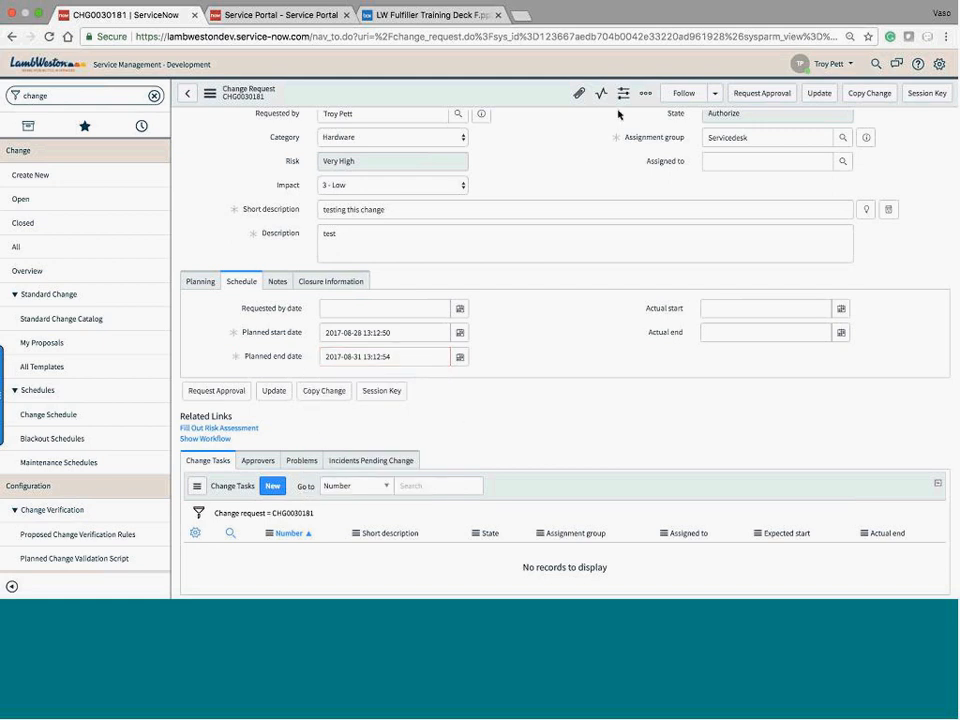
click(818, 94)
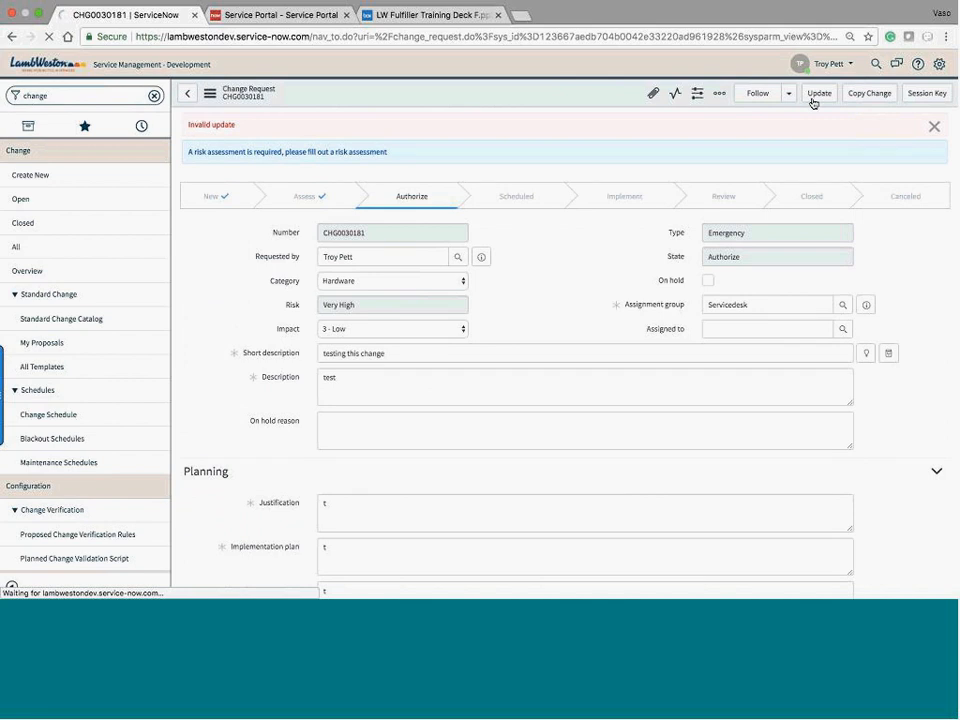
Open the risk assessment questionnaire for the change request.
scroll(565, 426, down, 3)
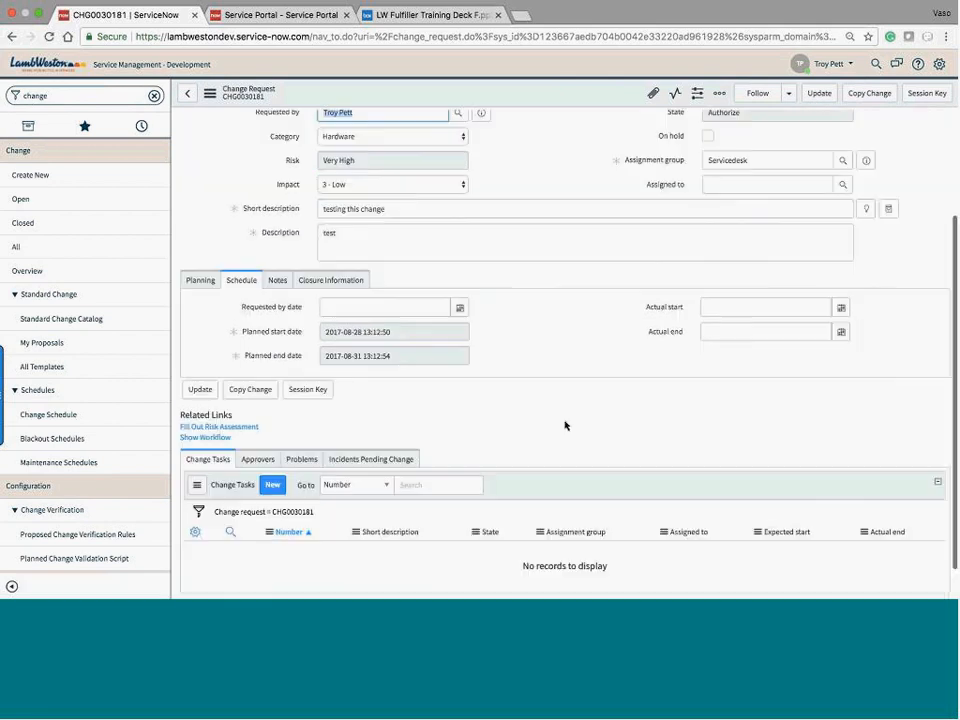
scroll(565, 425, up, 3)
scroll(520, 385, up, 1)
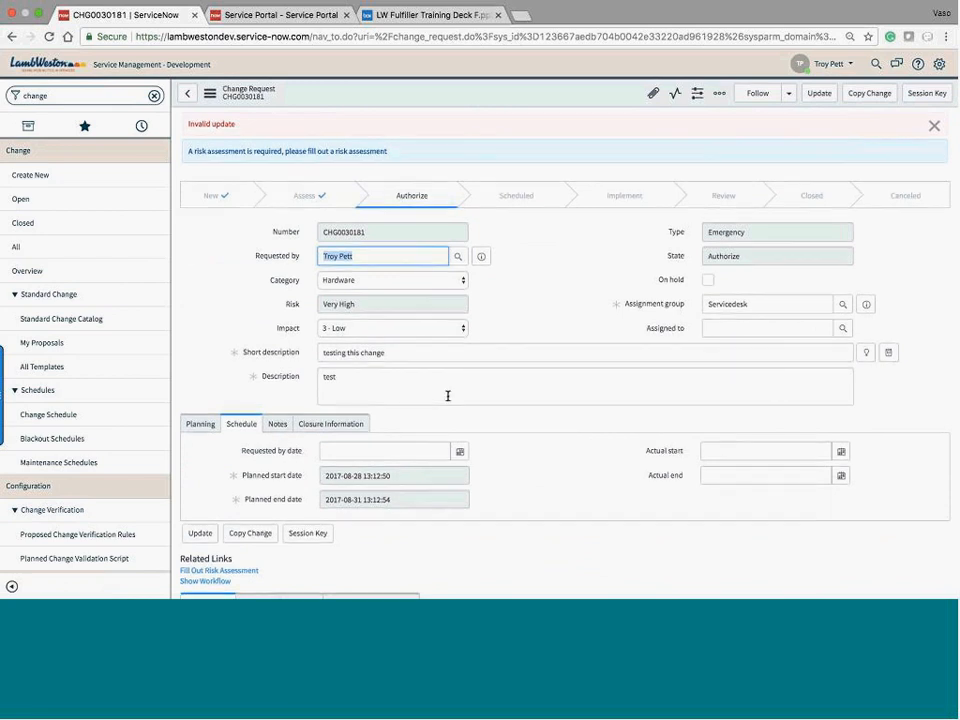
scroll(448, 394, down, 4)
click(233, 390)
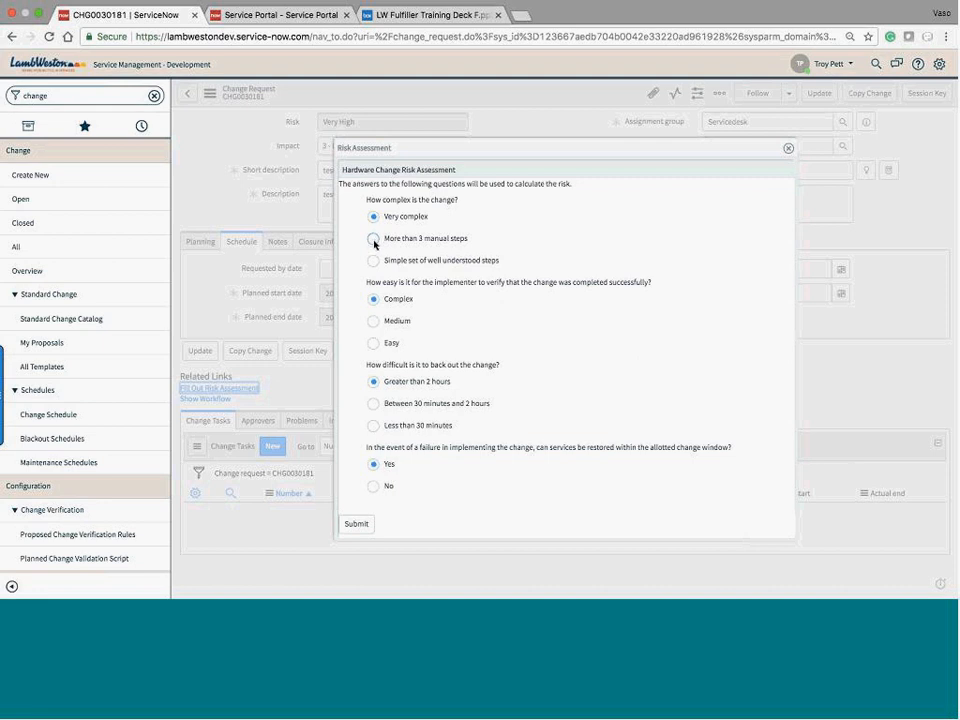
Answer the back-out question with Between 30 minutes and 2 hours and the service restoration question with No, and submit the risk assessment.
click(373, 404)
click(373, 487)
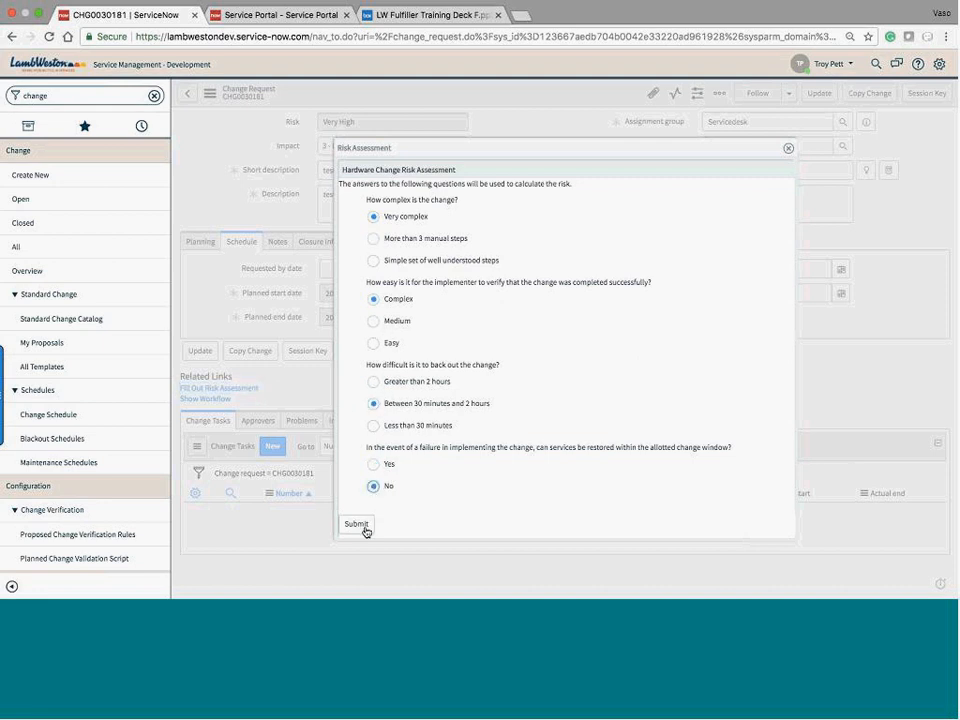
click(365, 529)
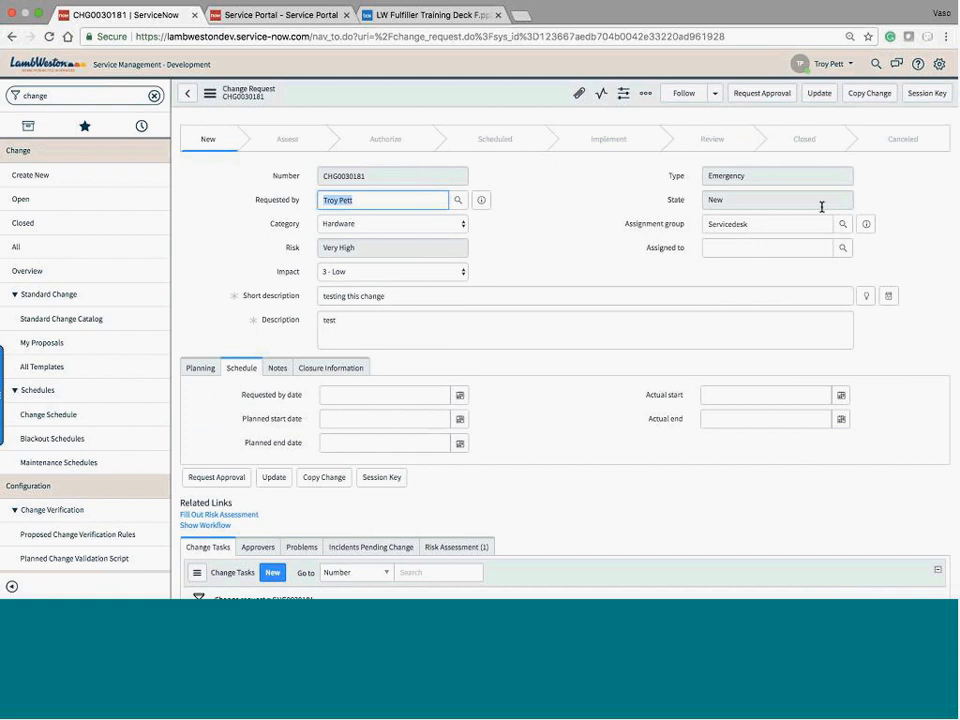
click(769, 96)
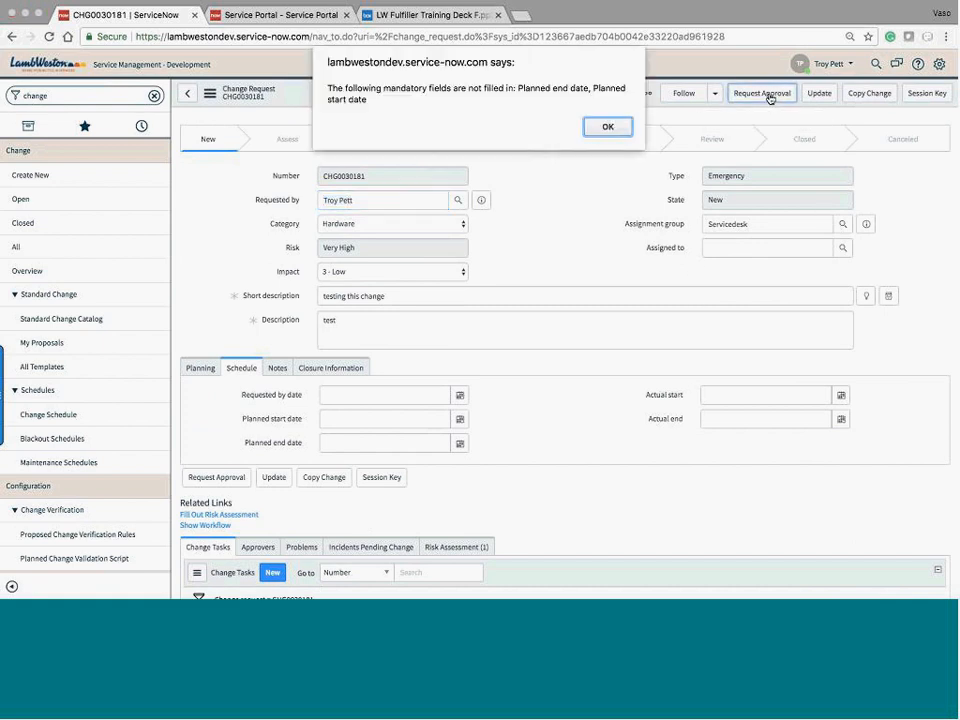
click(606, 125)
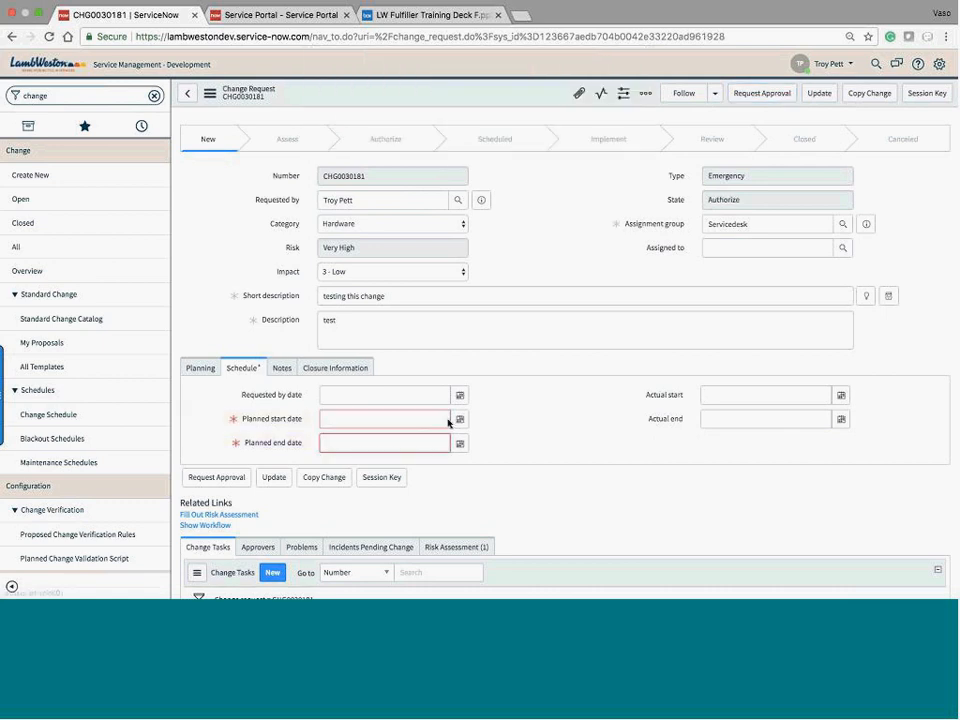
click(450, 421)
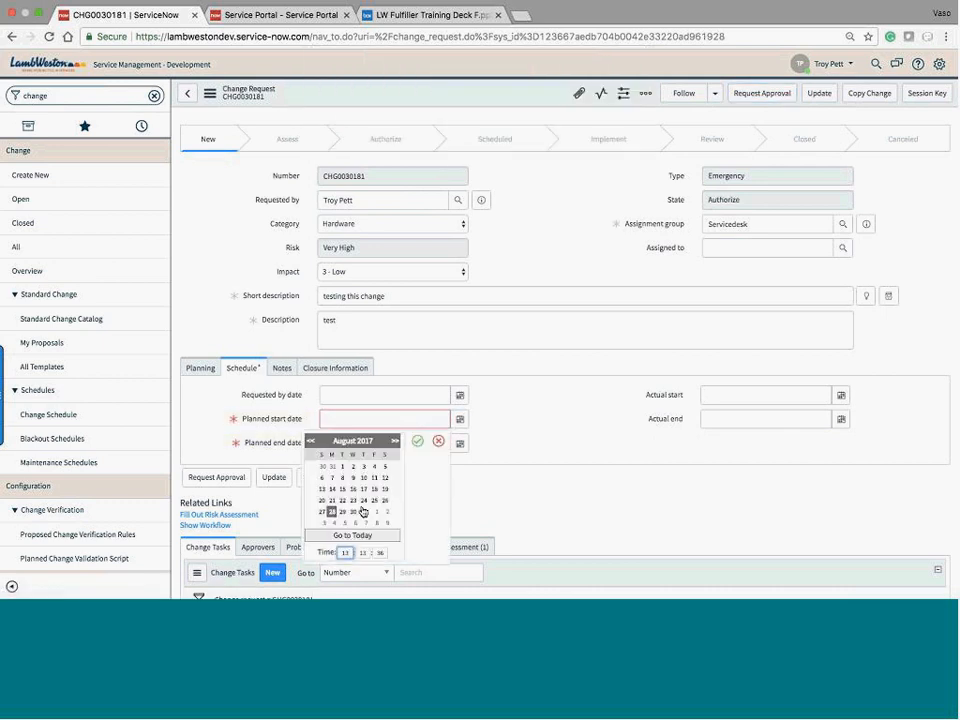
click(415, 440)
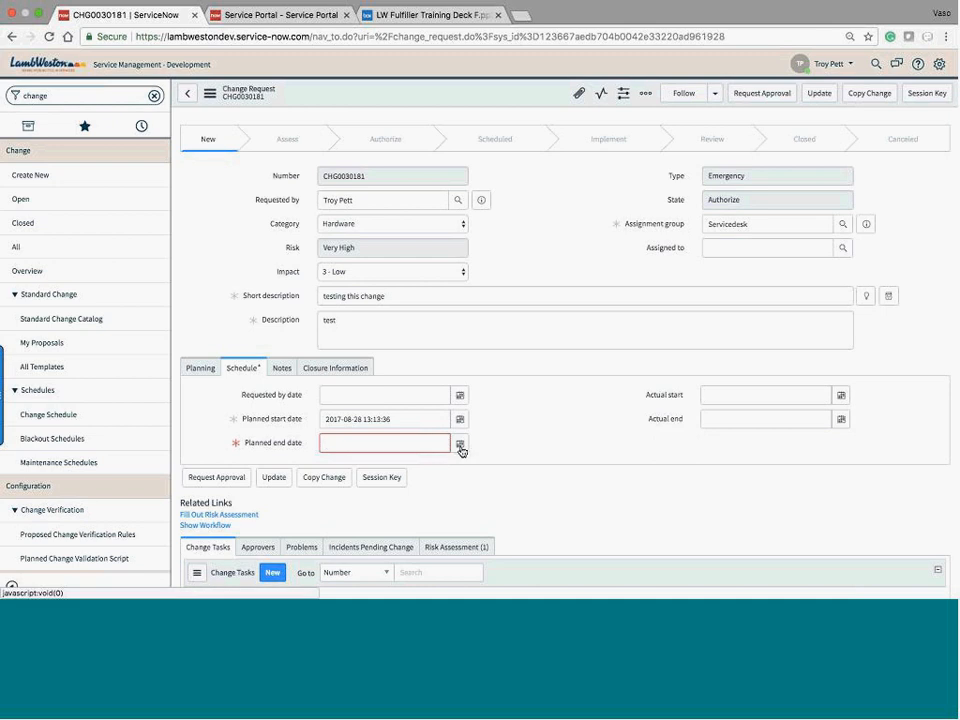
click(459, 443)
click(364, 536)
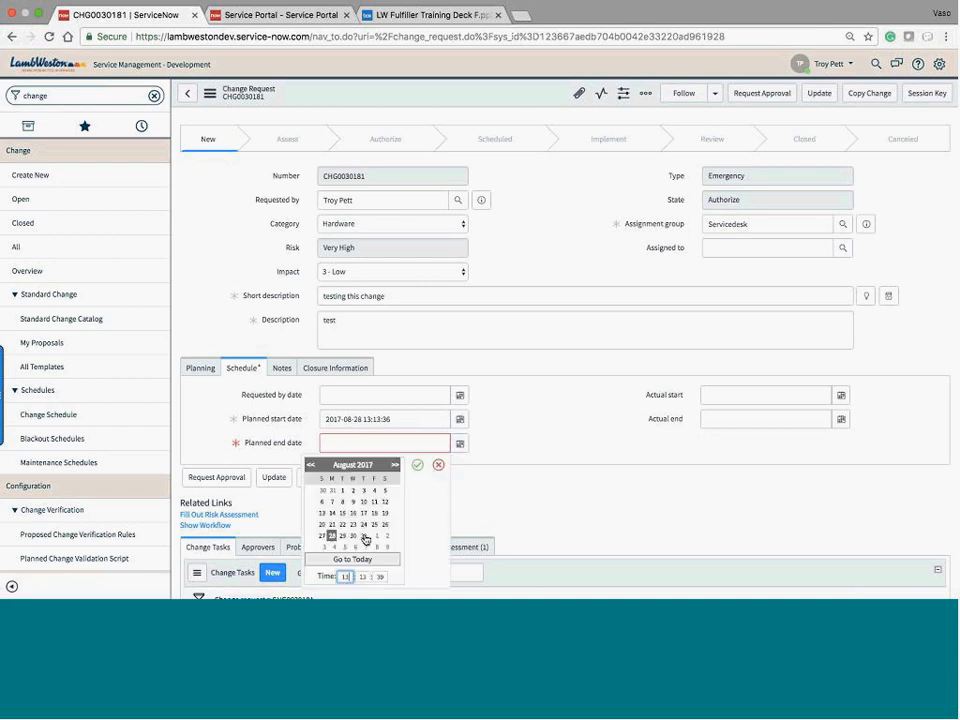
click(417, 465)
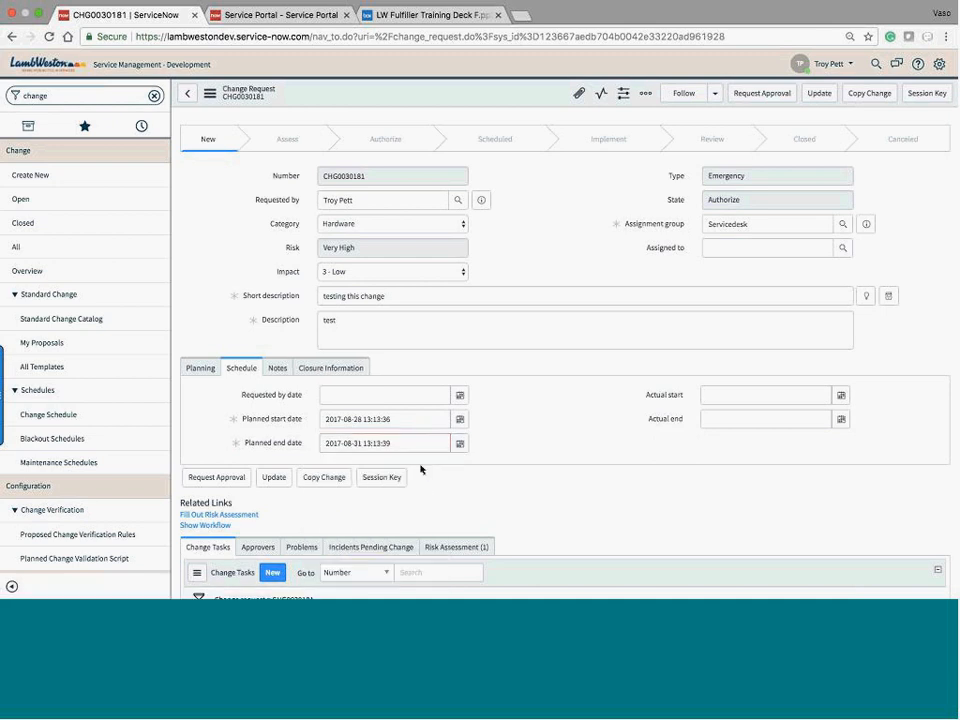
click(784, 97)
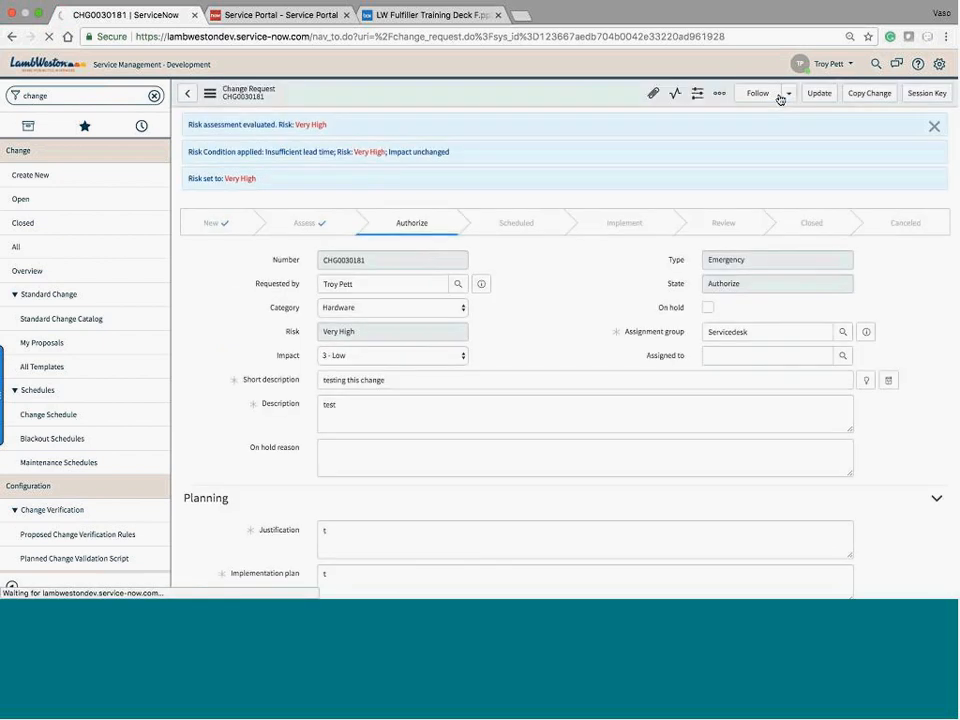
Examine the change request's risk level and workflow stage, along with its list of approvers.
scroll(627, 376, down, 2)
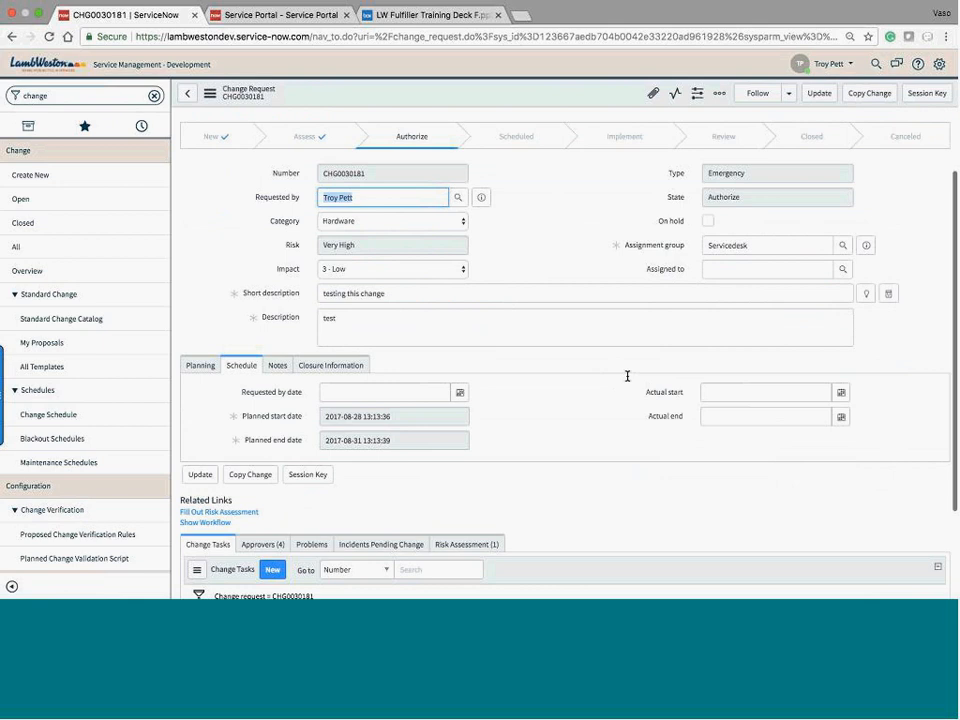
scroll(332, 193, up, 1)
scroll(421, 208, up, 1)
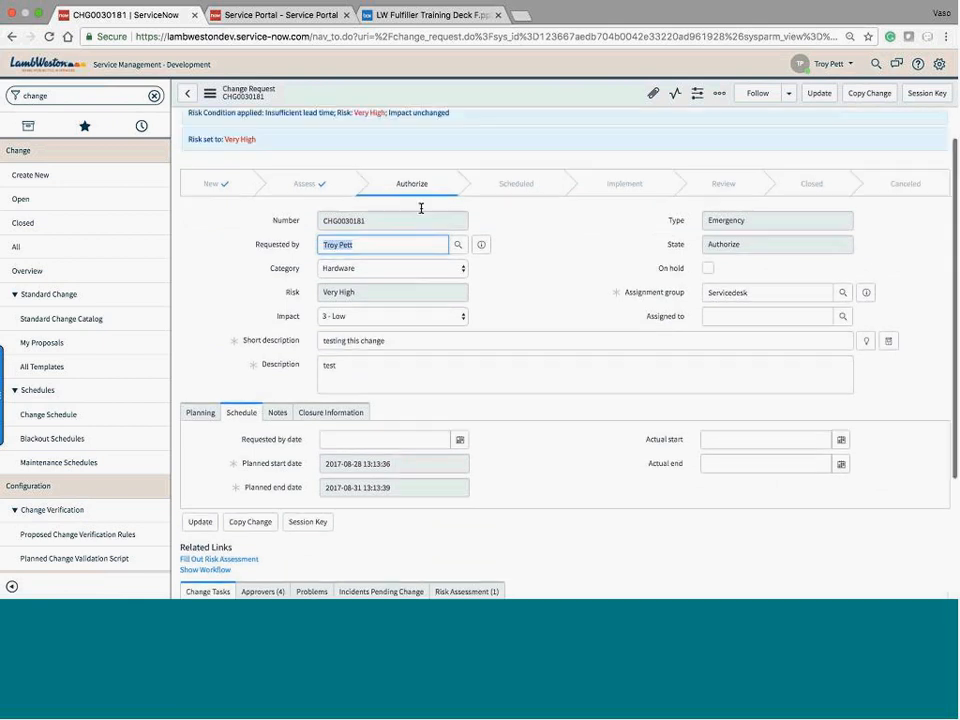
scroll(421, 208, up, 1)
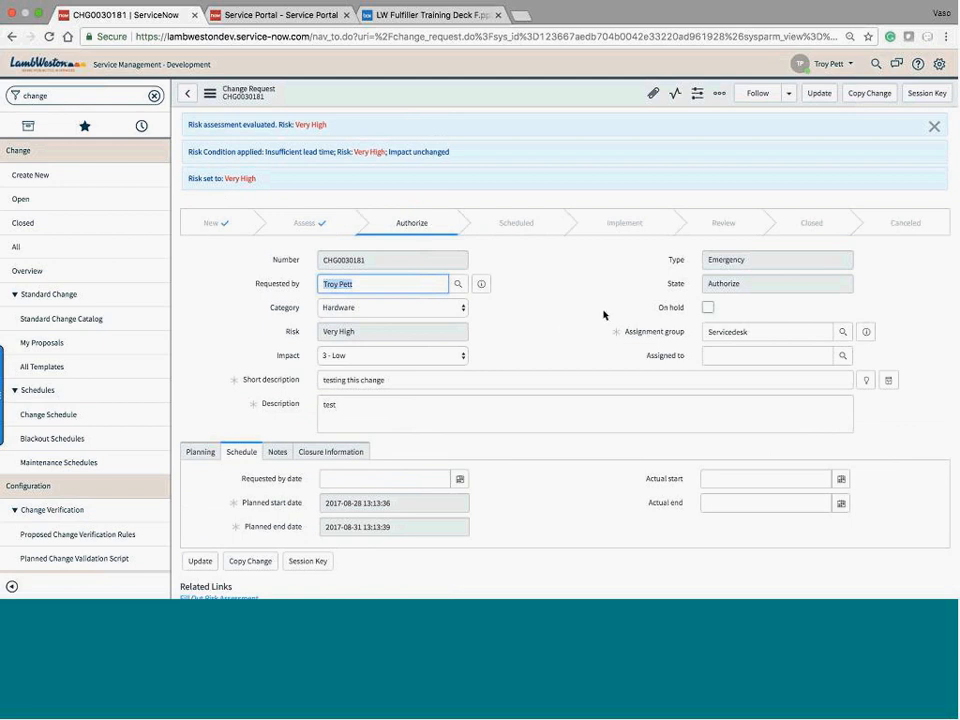
scroll(531, 230, down, 3)
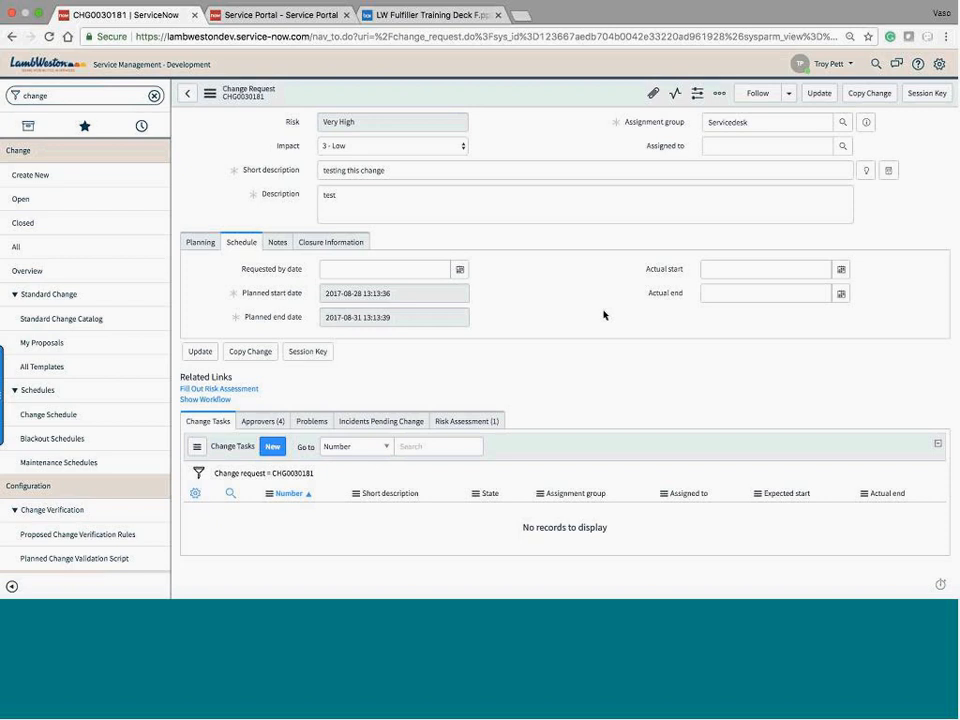
click(263, 421)
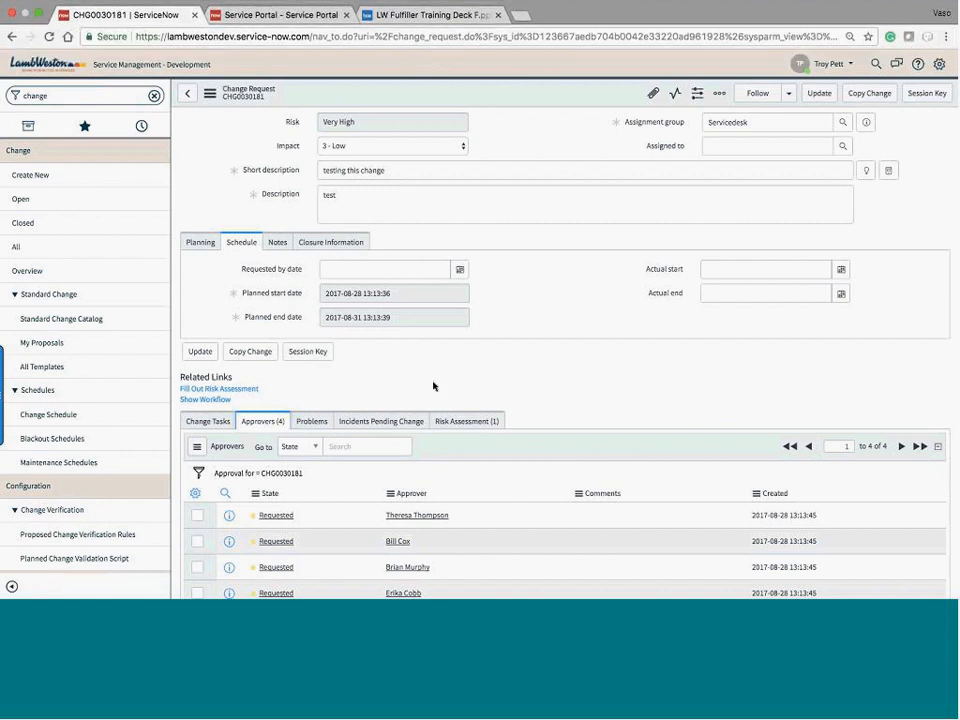
scroll(655, 338, down, 2)
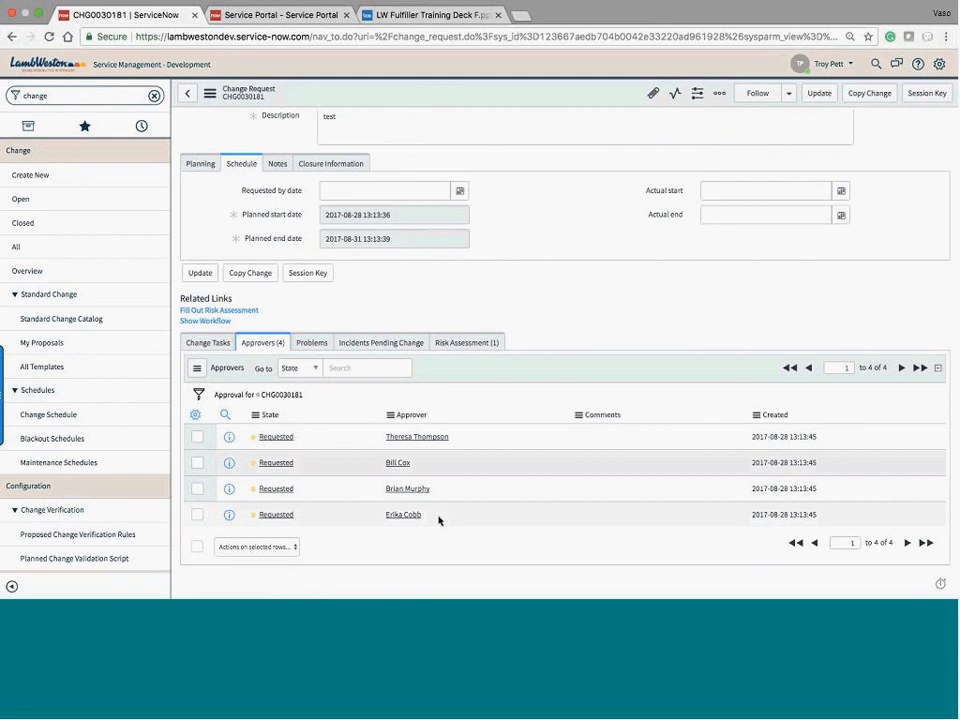
Review the completed risk assessment record, the last approver in the list and the change request's number.
click(457, 343)
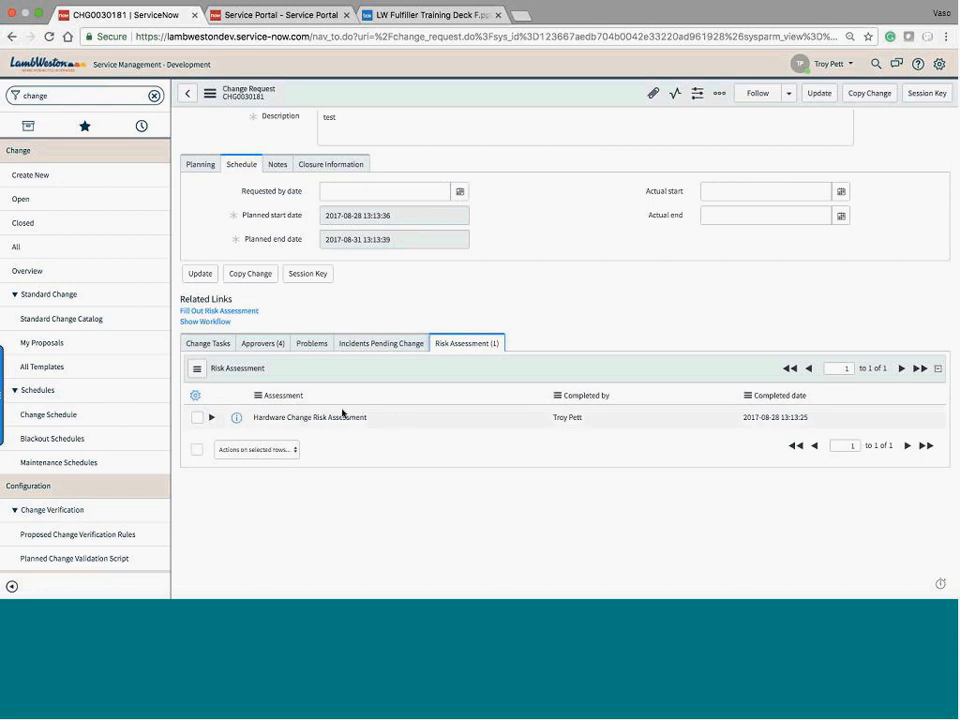
click(268, 342)
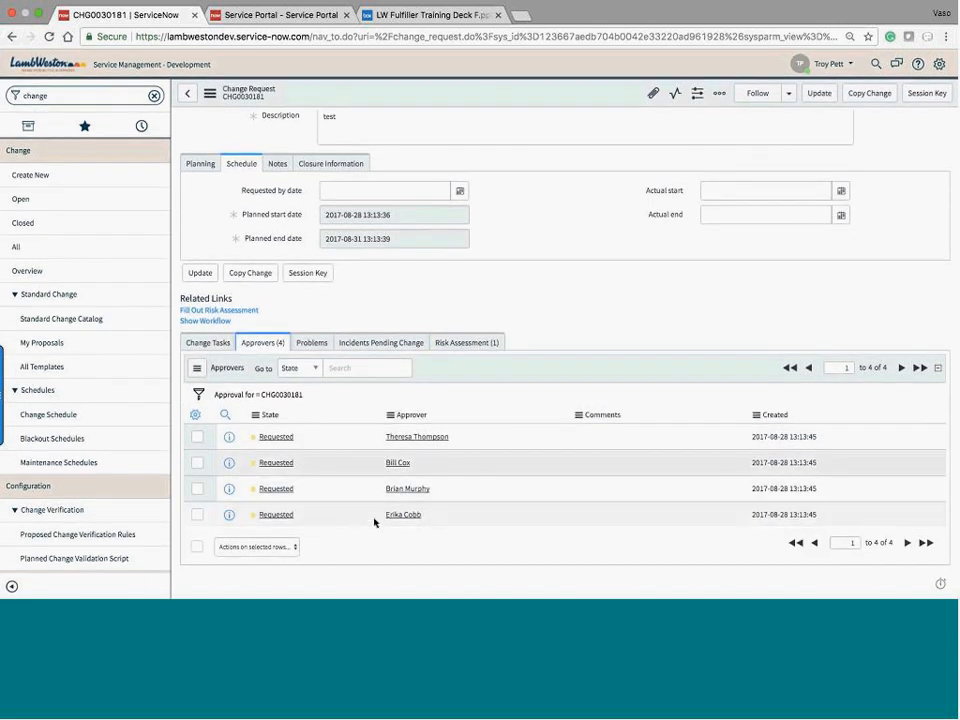
drag(381, 517, 431, 517)
scroll(420, 210, up, 5)
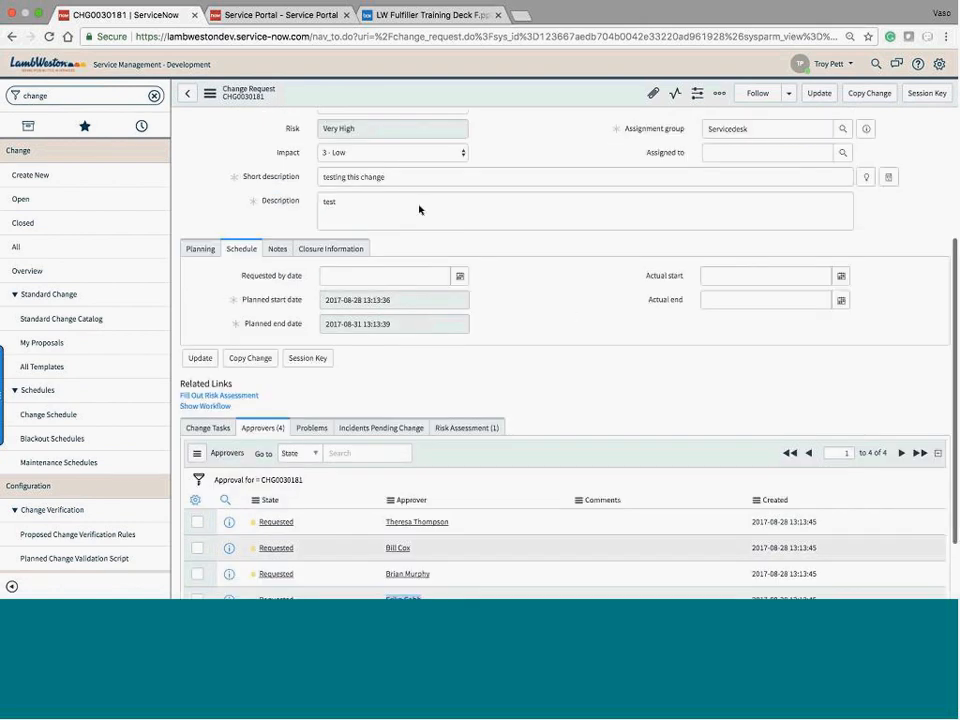
double_click(361, 261)
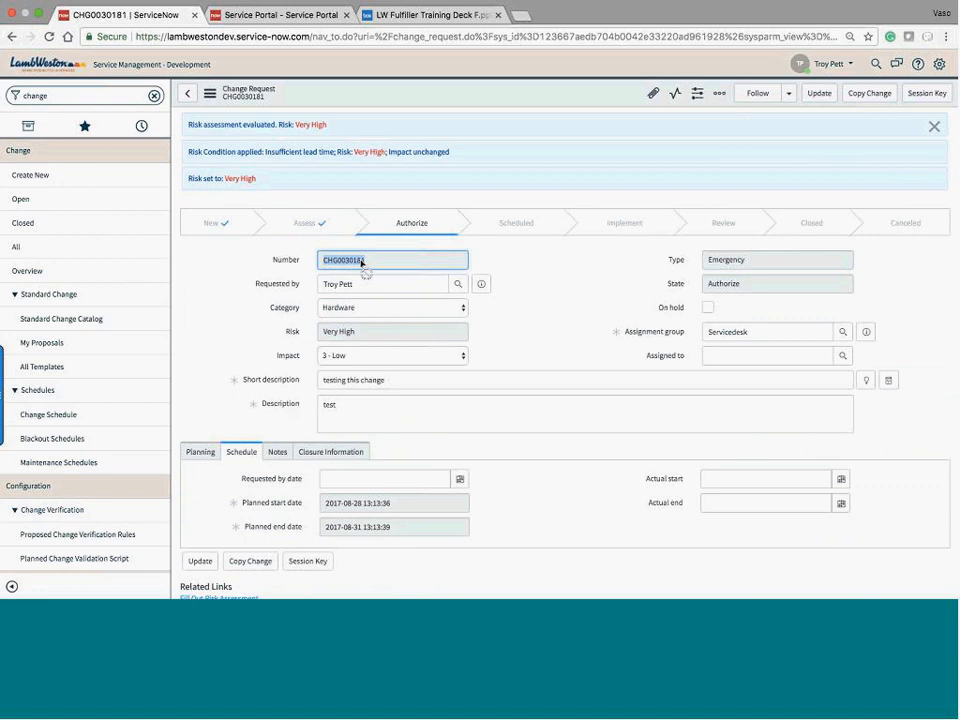
click(567, 297)
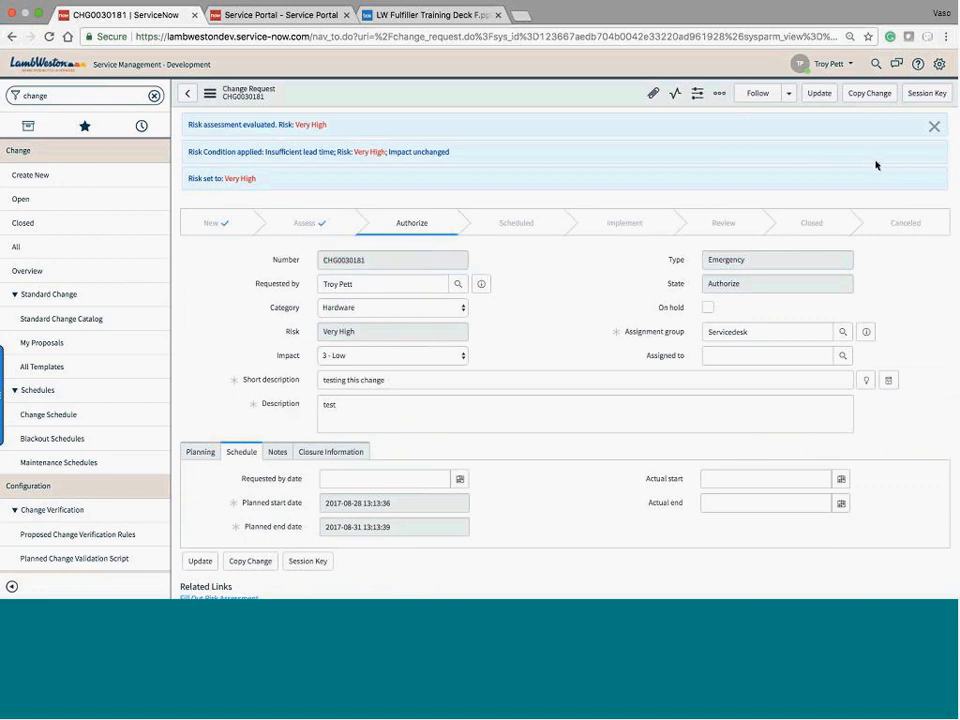
Impersonate the last-listed approver of the change request.
click(828, 63)
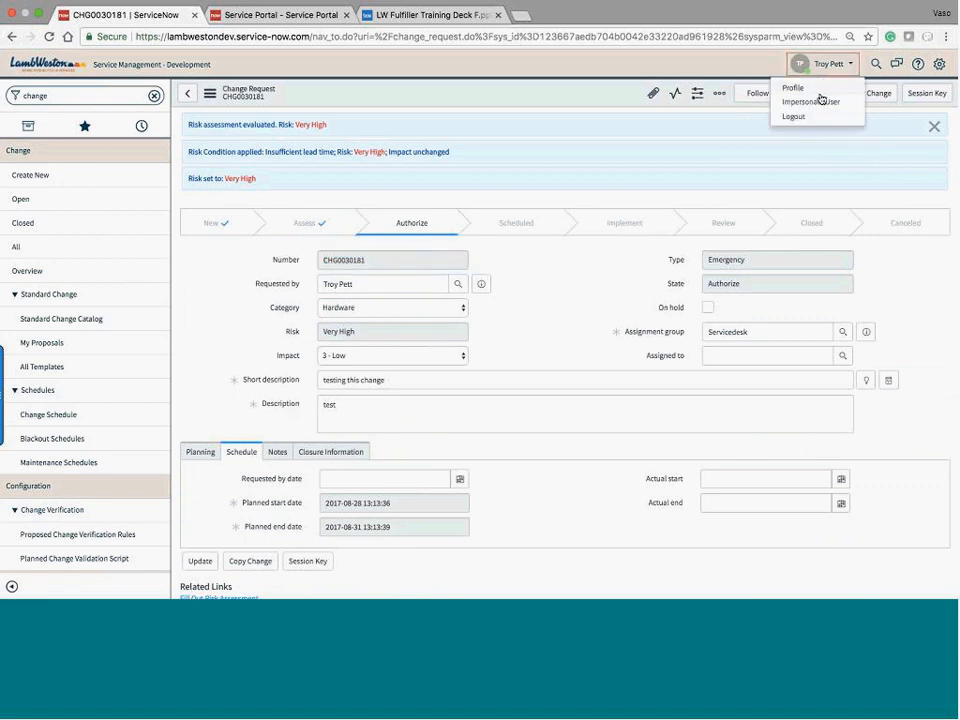
click(810, 101)
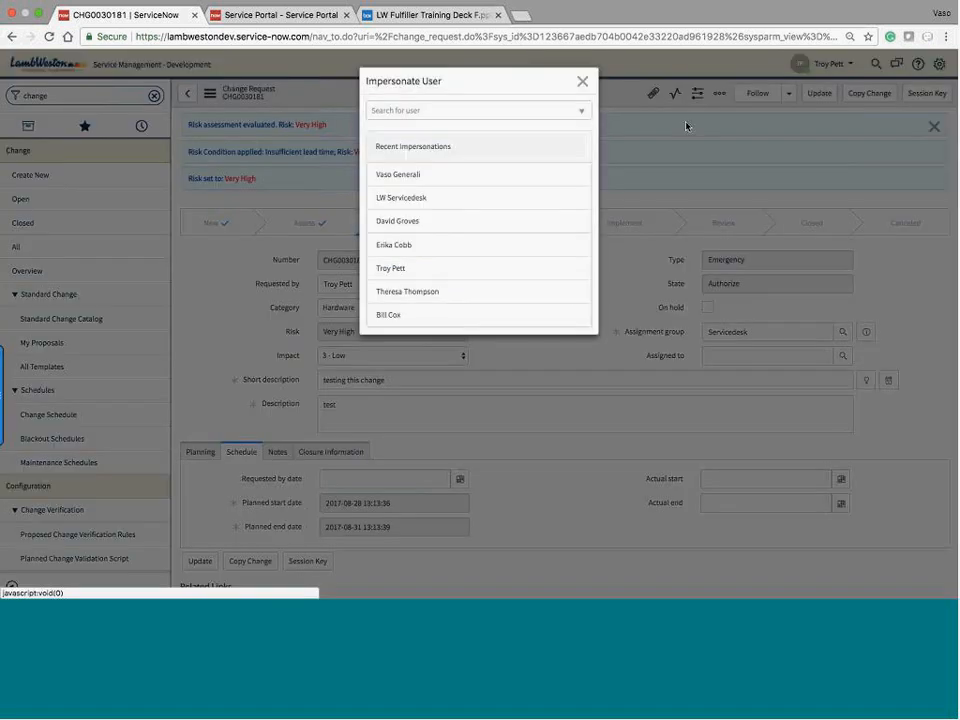
click(413, 250)
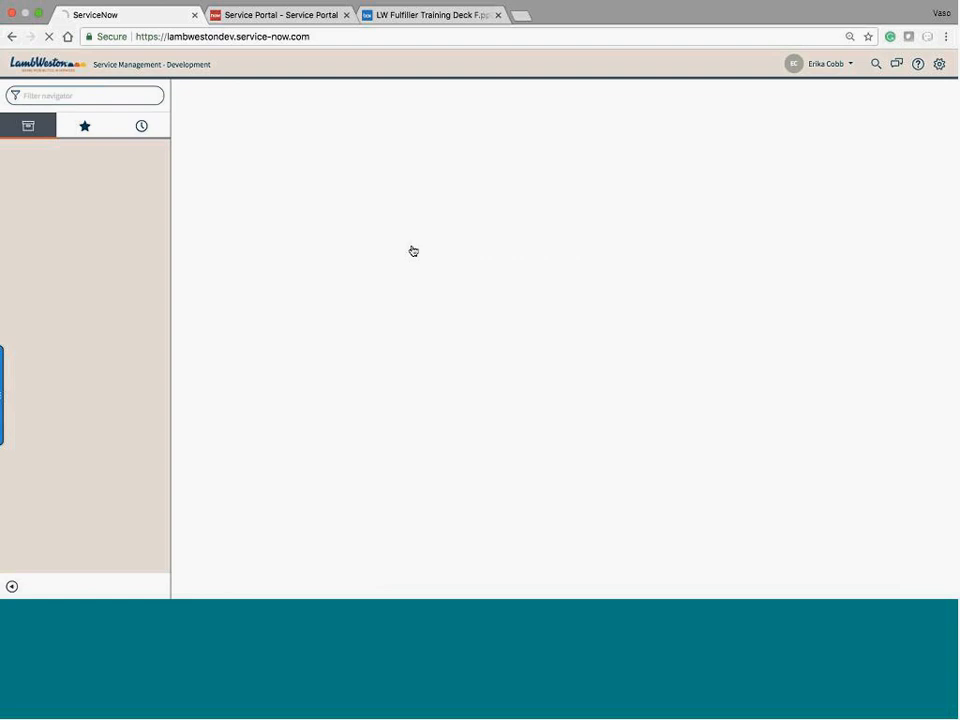
Find the My Approvals module by filtering for "my approv" and open its approvals list.
click(62, 95)
text(my approv)
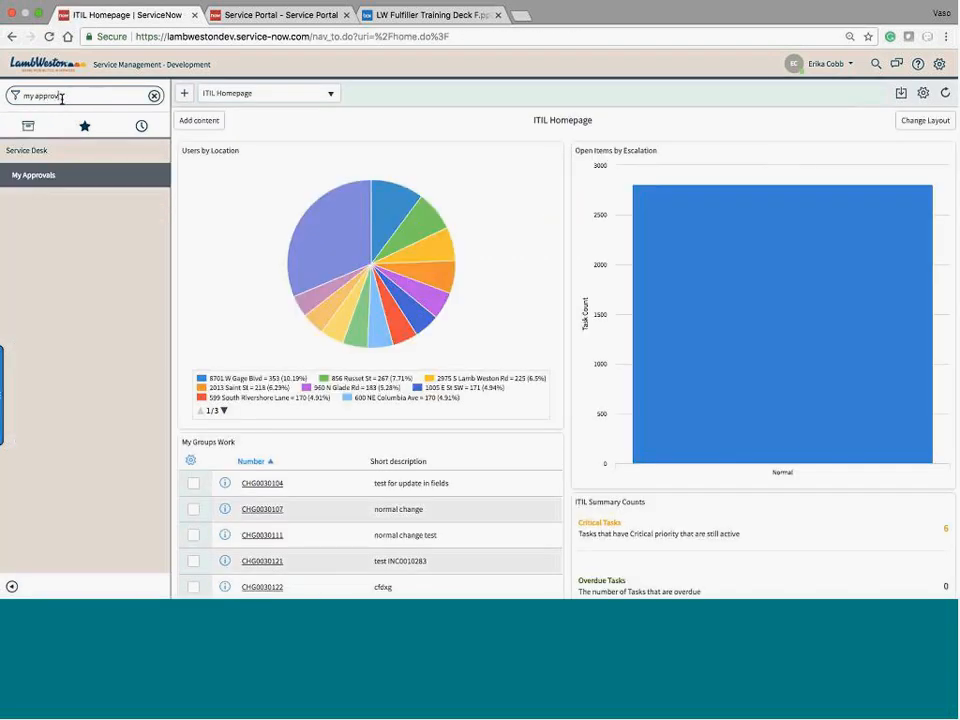
click(47, 183)
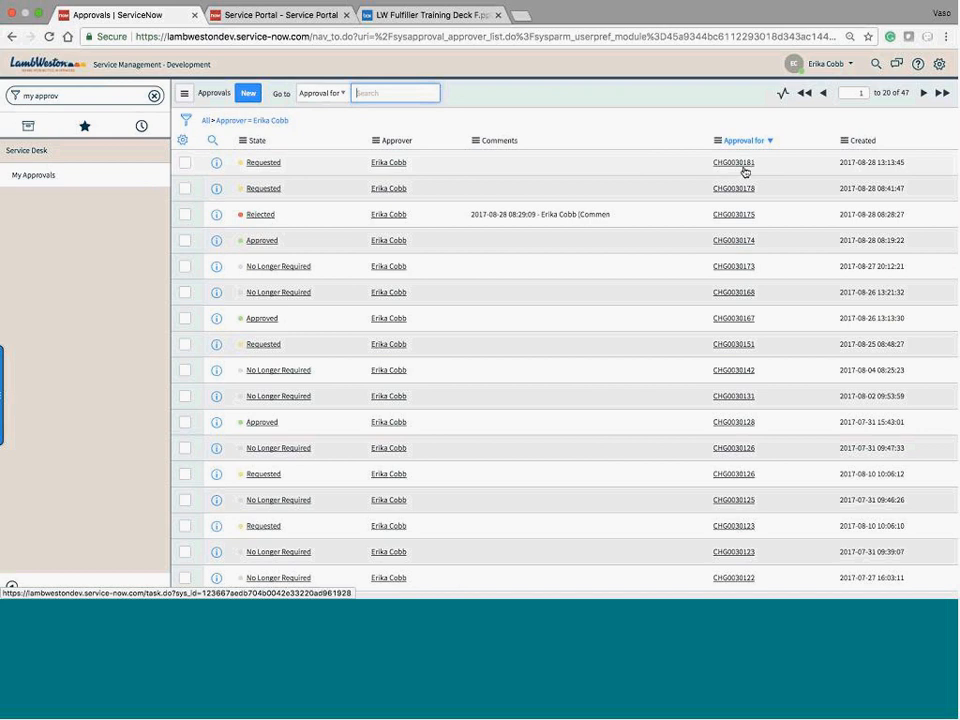
click(293, 162)
double_click(293, 162)
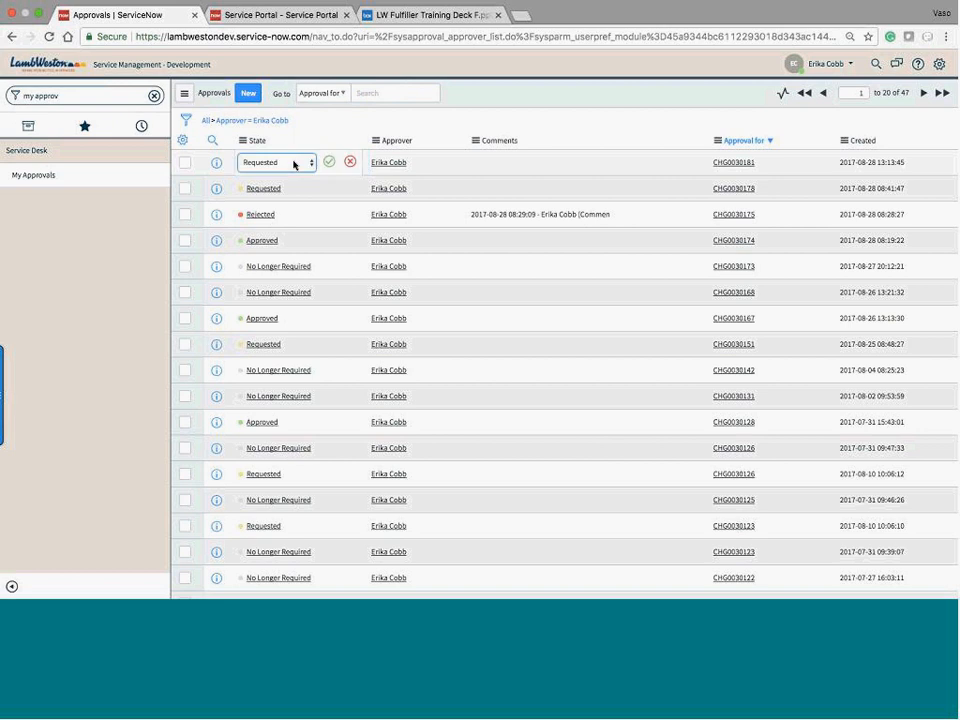
click(287, 164)
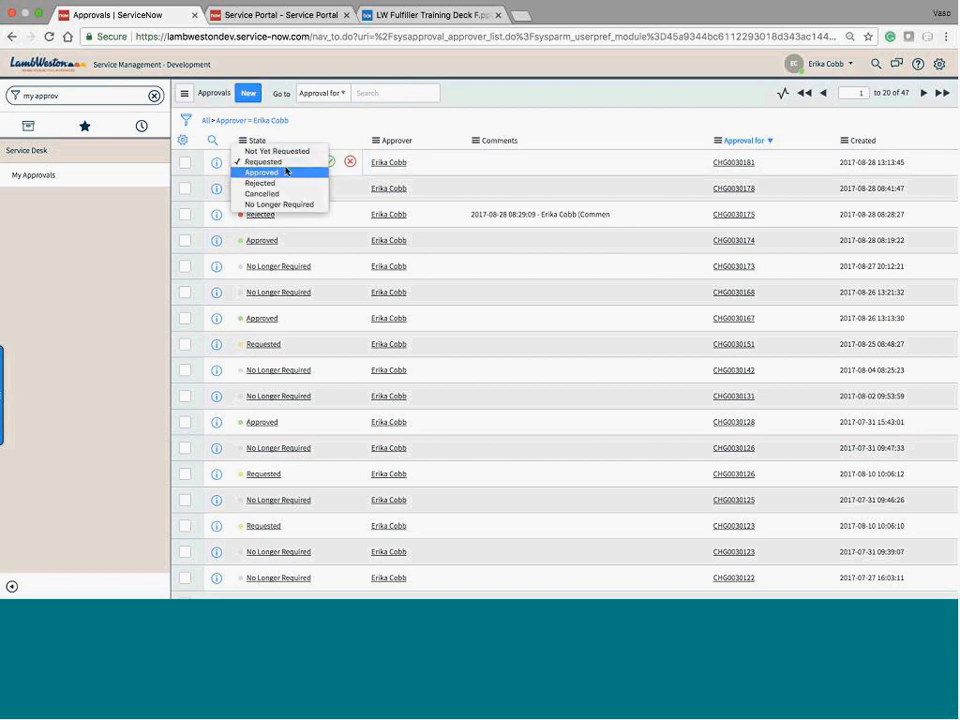
click(350, 135)
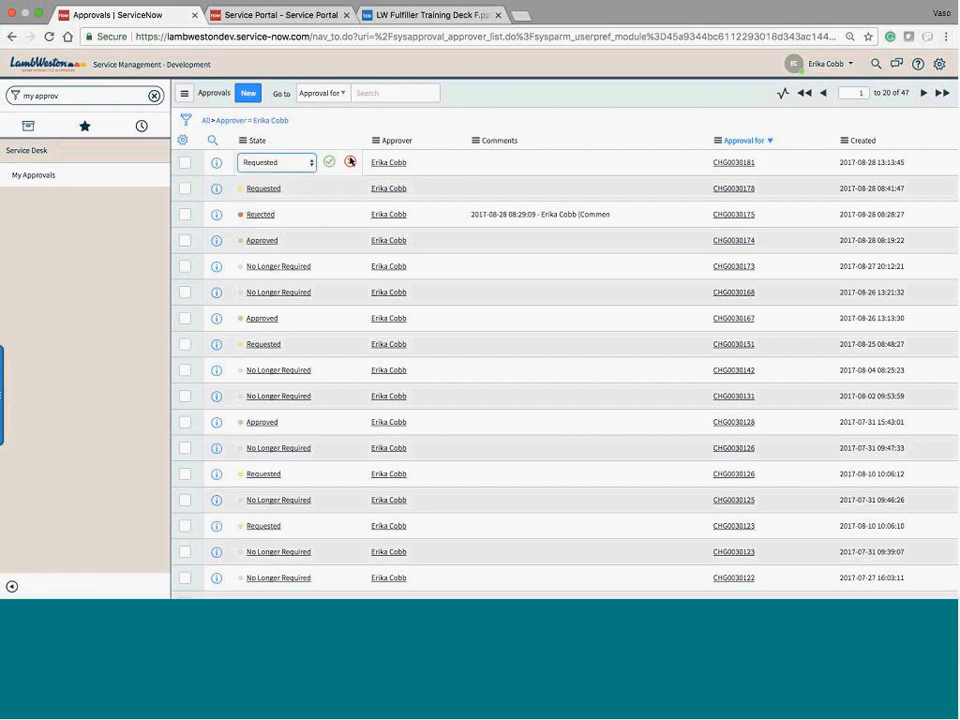
click(350, 161)
Open the requested approval record for CHG0030181, review the change summary and approve it.
click(264, 164)
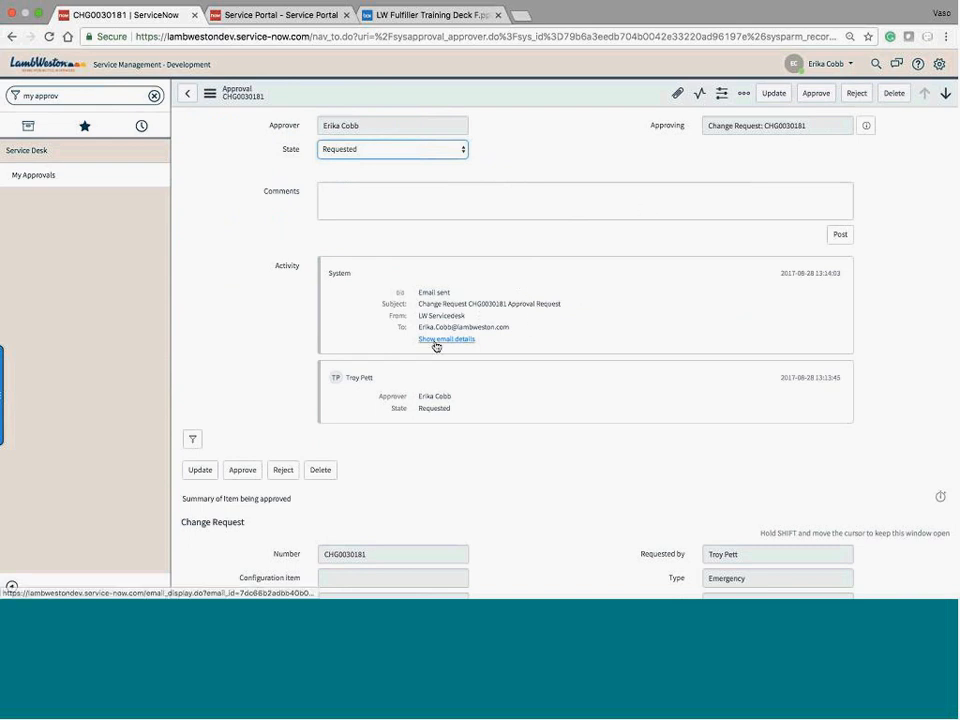
scroll(540, 400, down, 3)
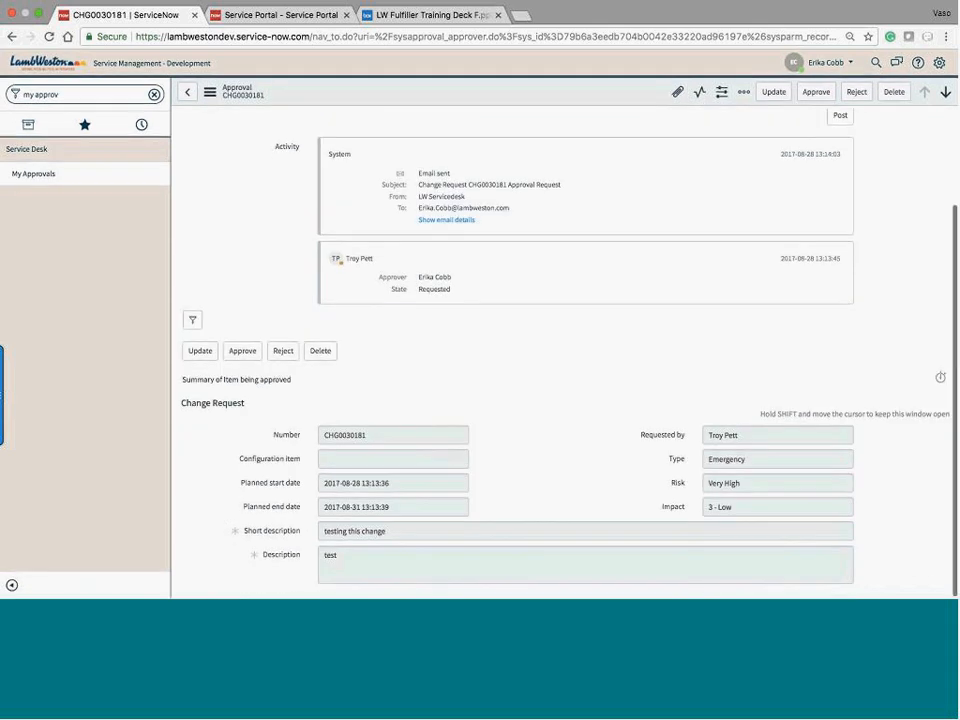
scroll(300, 345, up, 3)
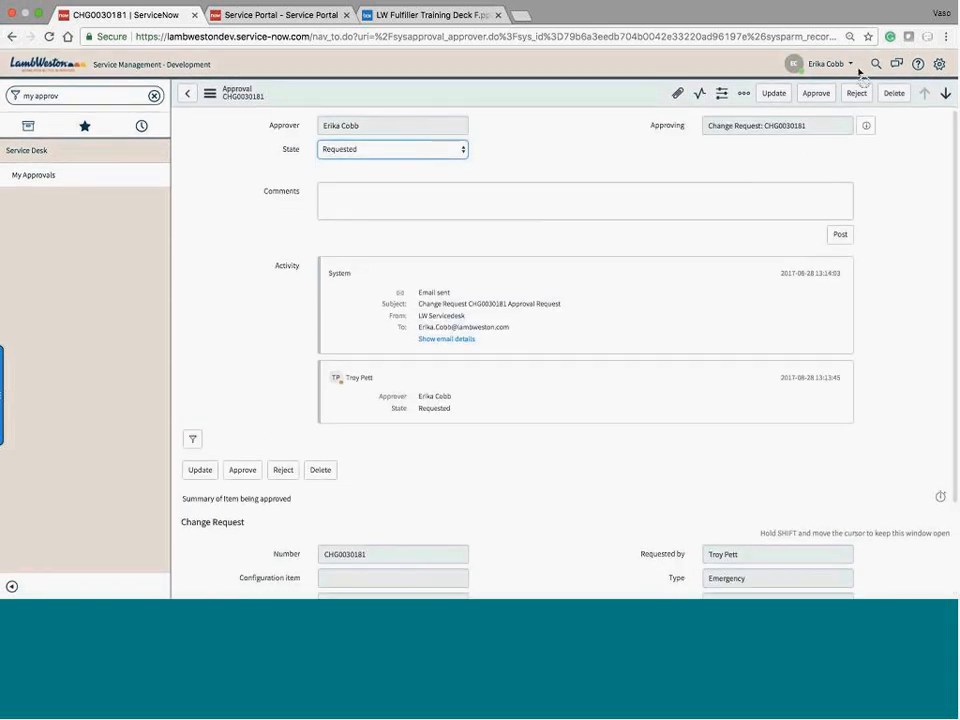
click(817, 93)
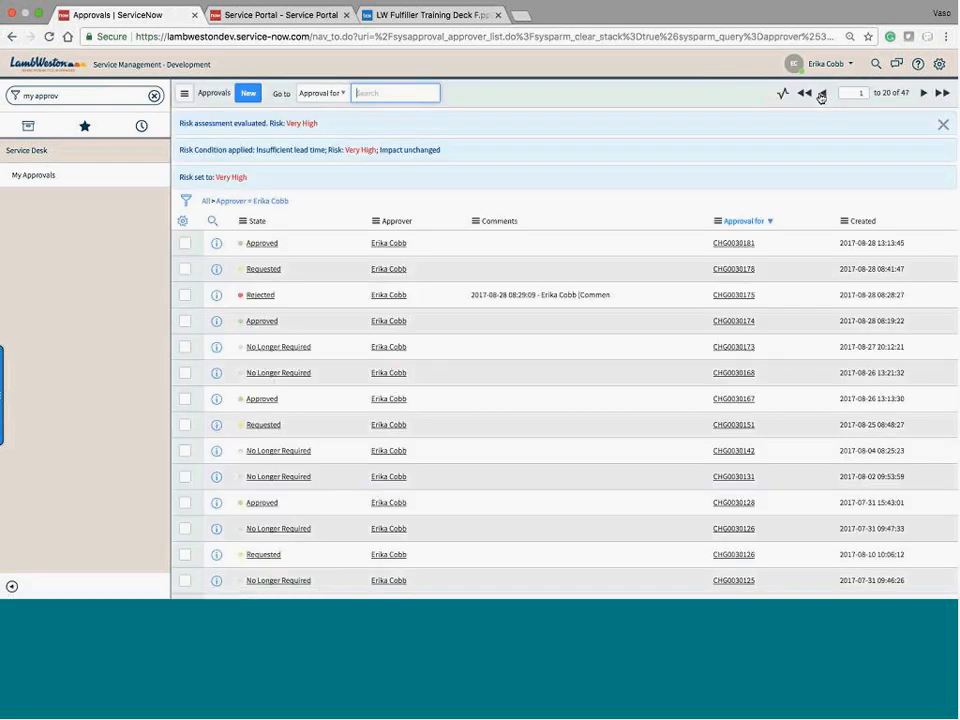
Switch the impersonation back to the user who requested the change.
click(822, 64)
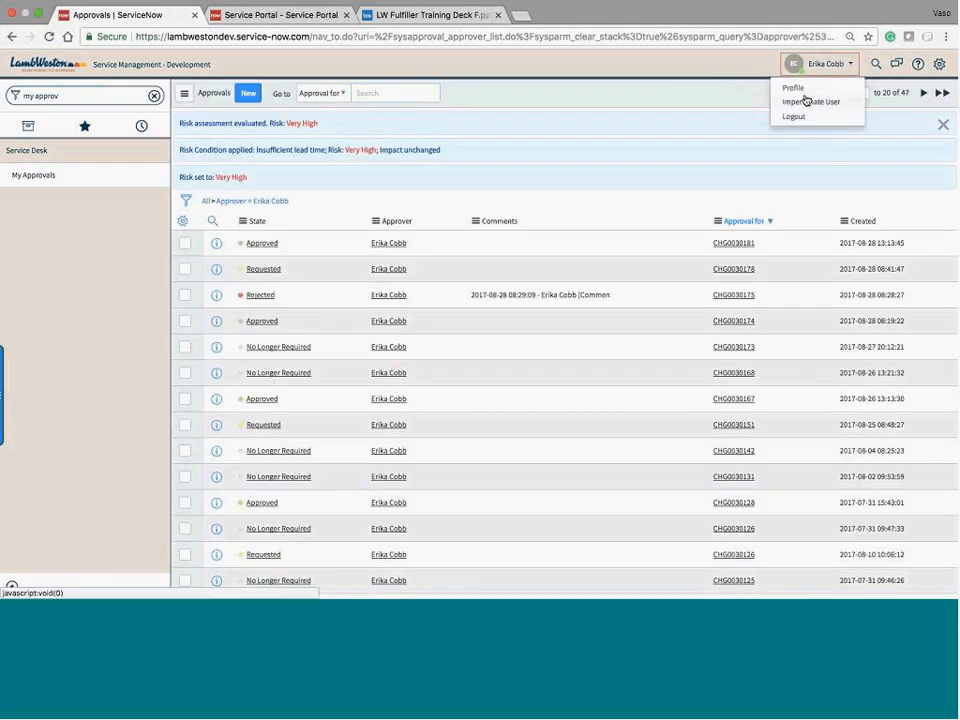
click(806, 101)
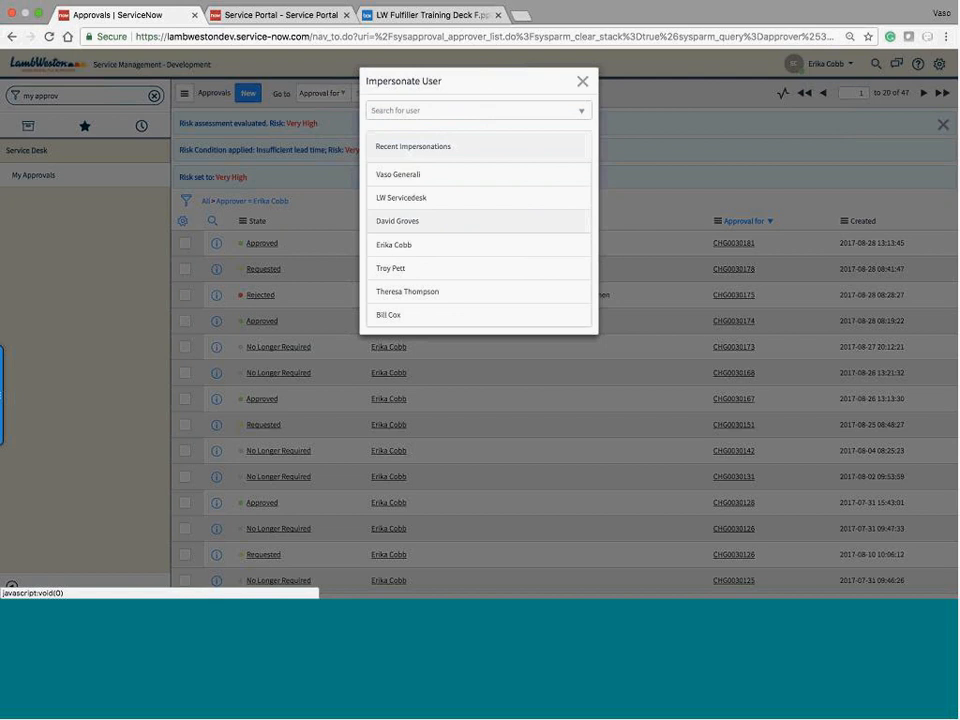
click(418, 270)
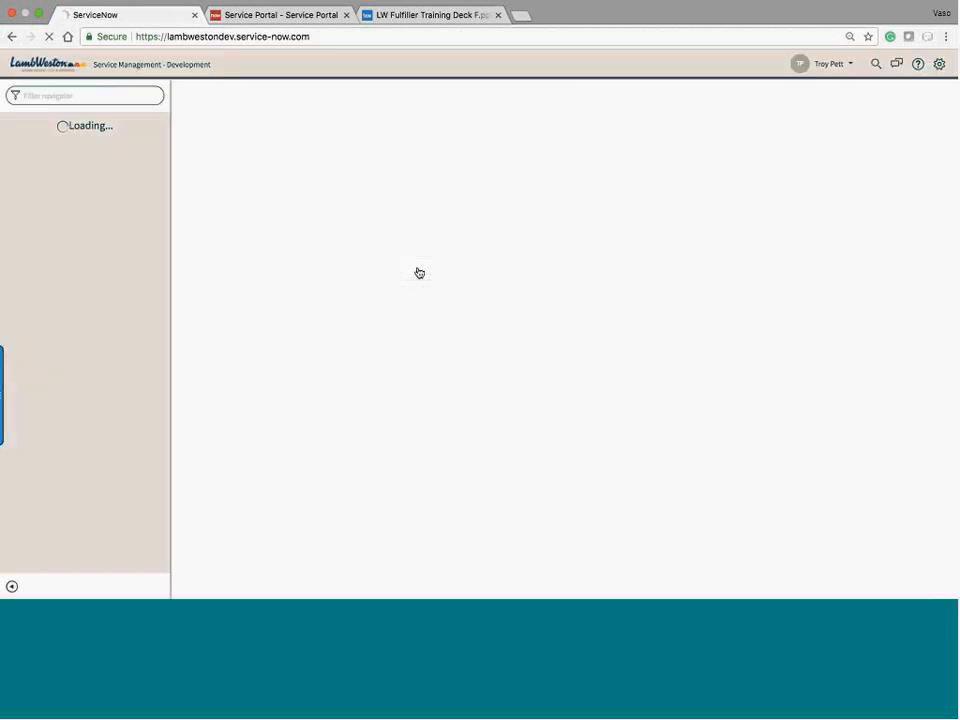
Filter the navigator for "change", list all change requests and open CHG0030181.
click(57, 95)
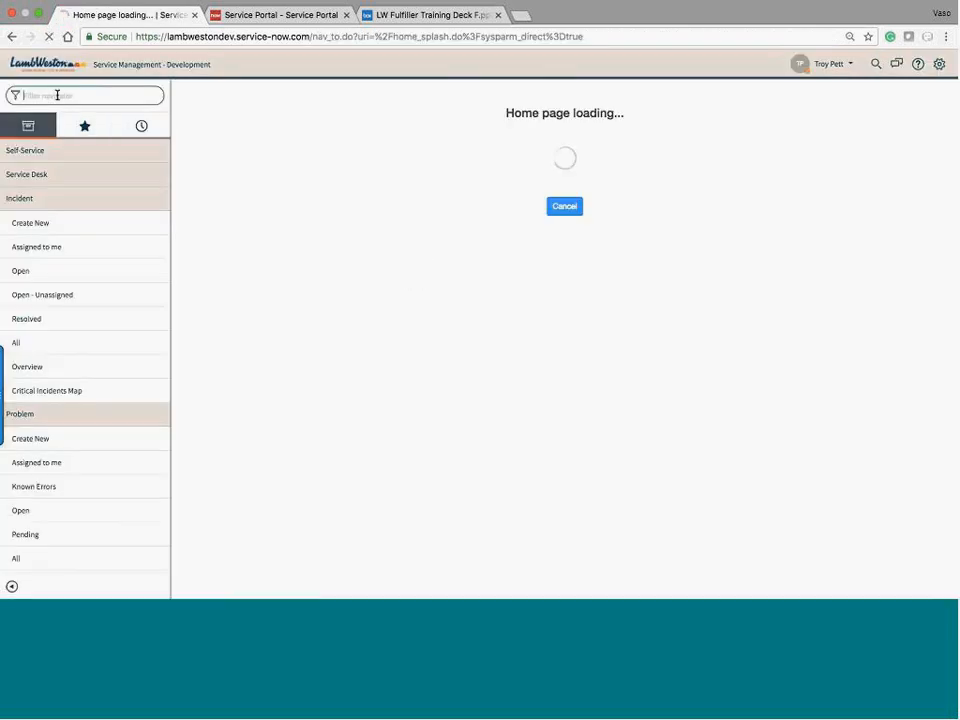
text(change)
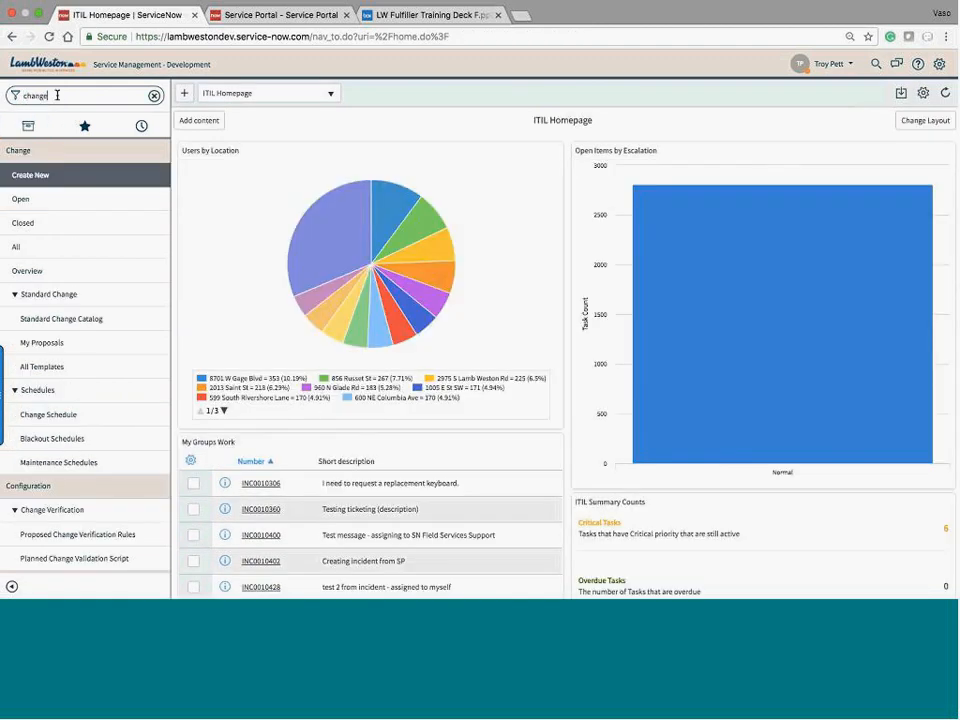
click(64, 248)
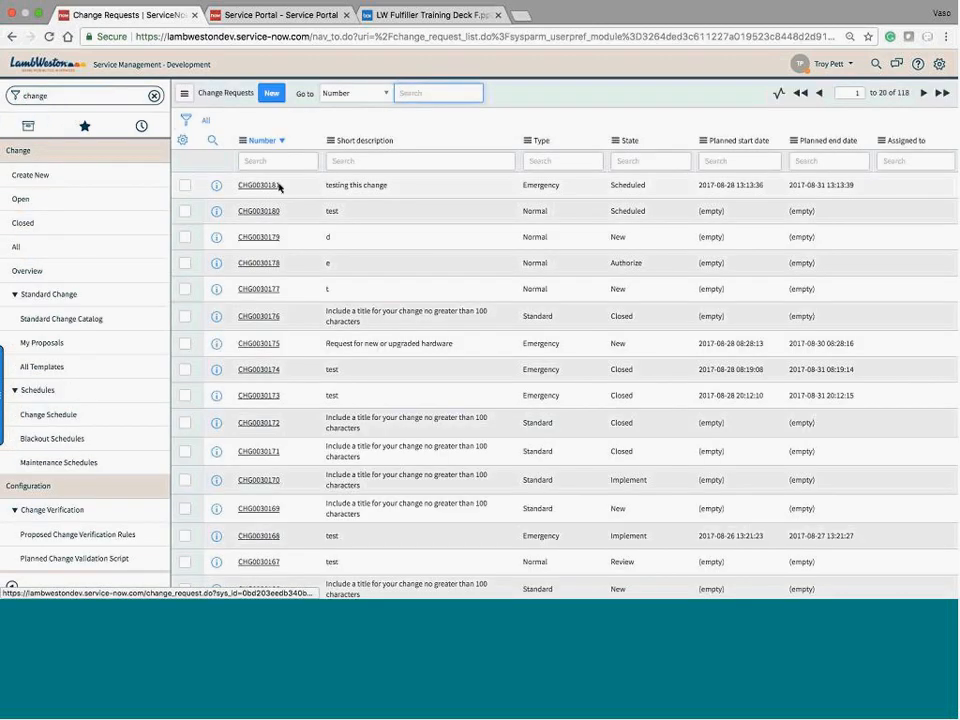
click(277, 186)
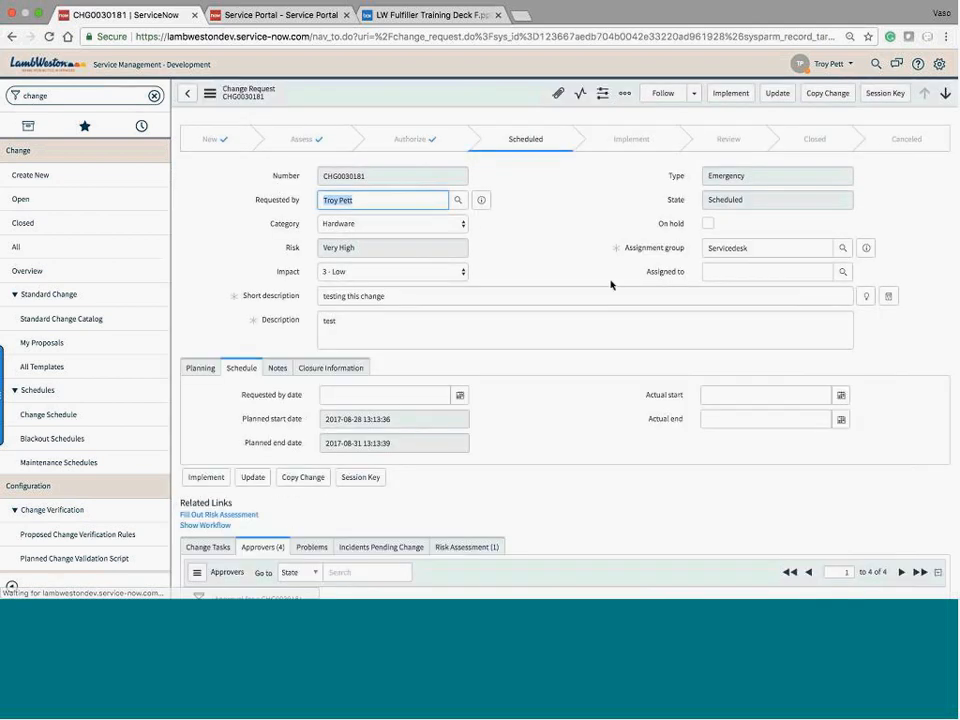
Check the approver states of the change request and progress it to the Implement state.
scroll(614, 260, down, 2)
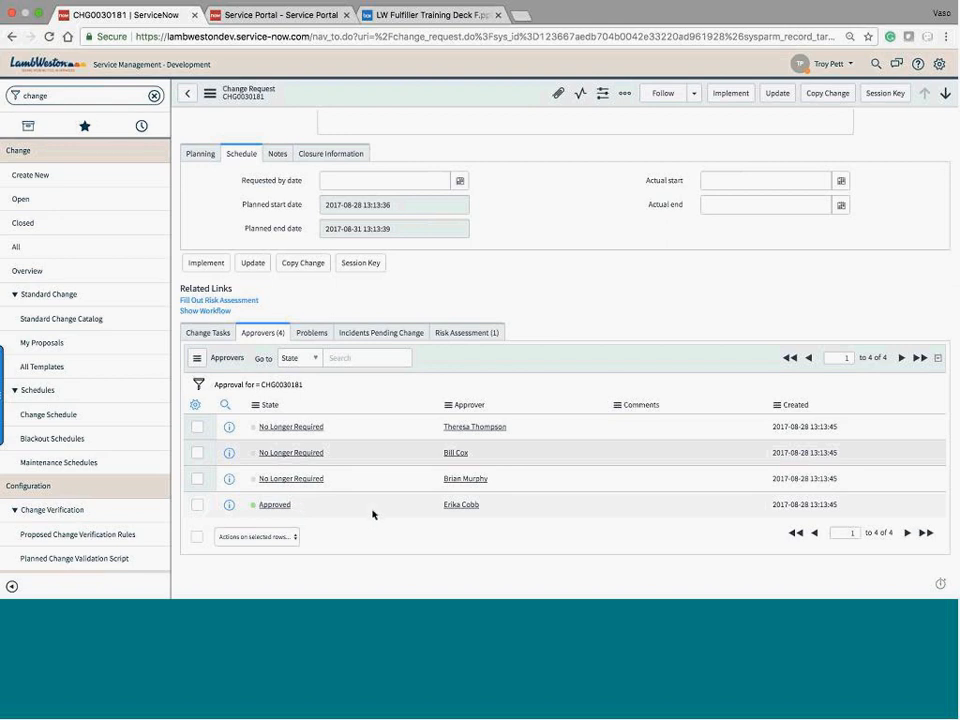
scroll(422, 517, up, 5)
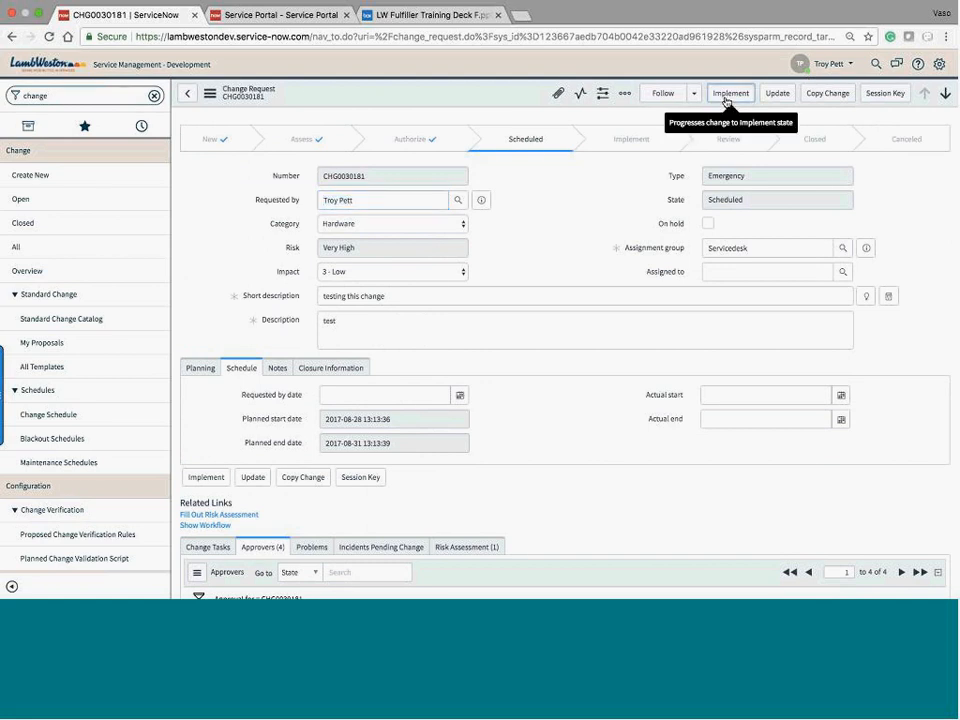
click(725, 102)
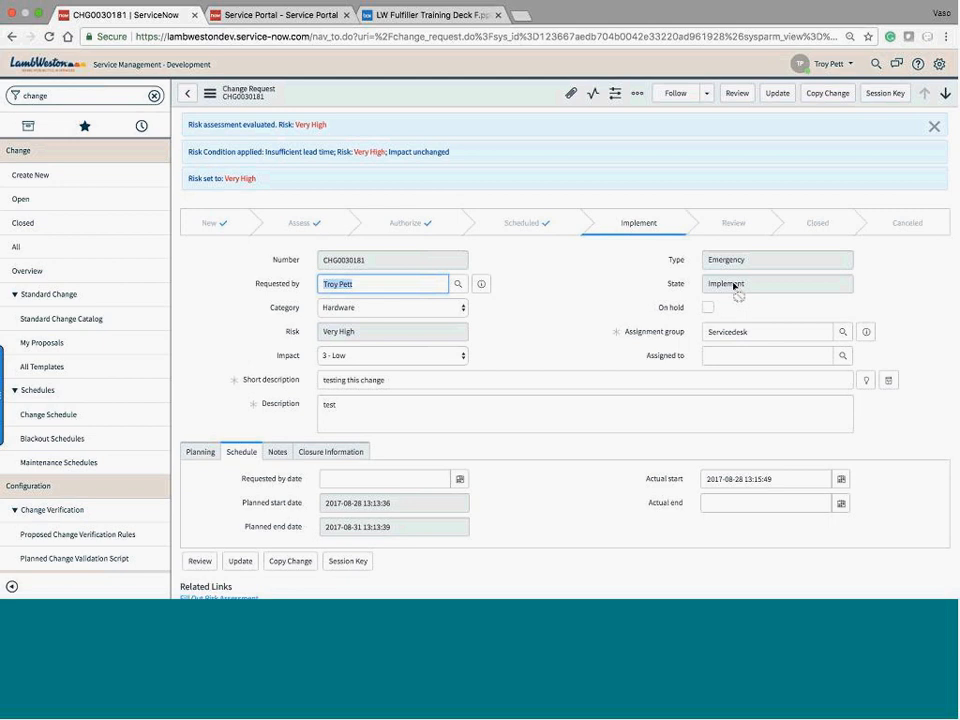
View the change tasks generated for the change request and progress the request to the Review state.
scroll(638, 287, down, 5)
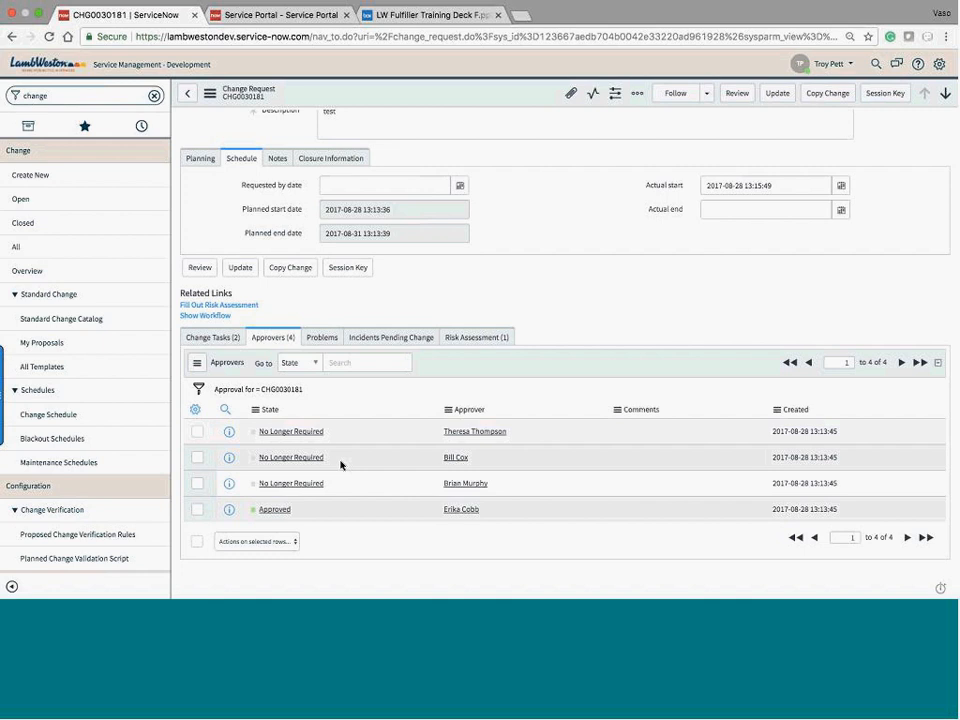
scroll(482, 392, up, 3)
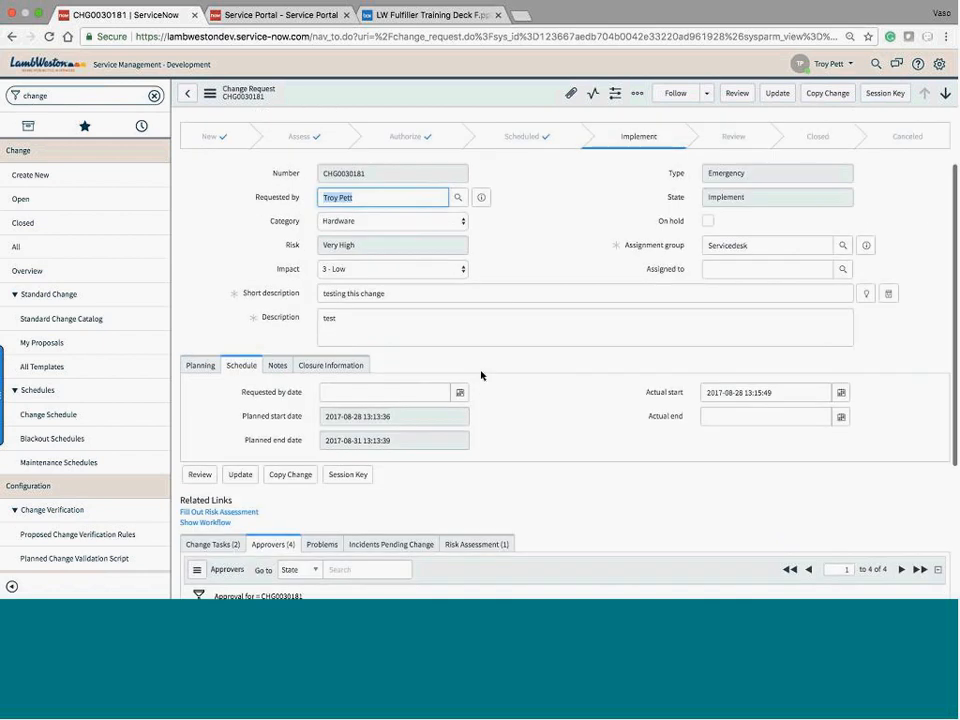
scroll(481, 375, down, 3)
click(210, 393)
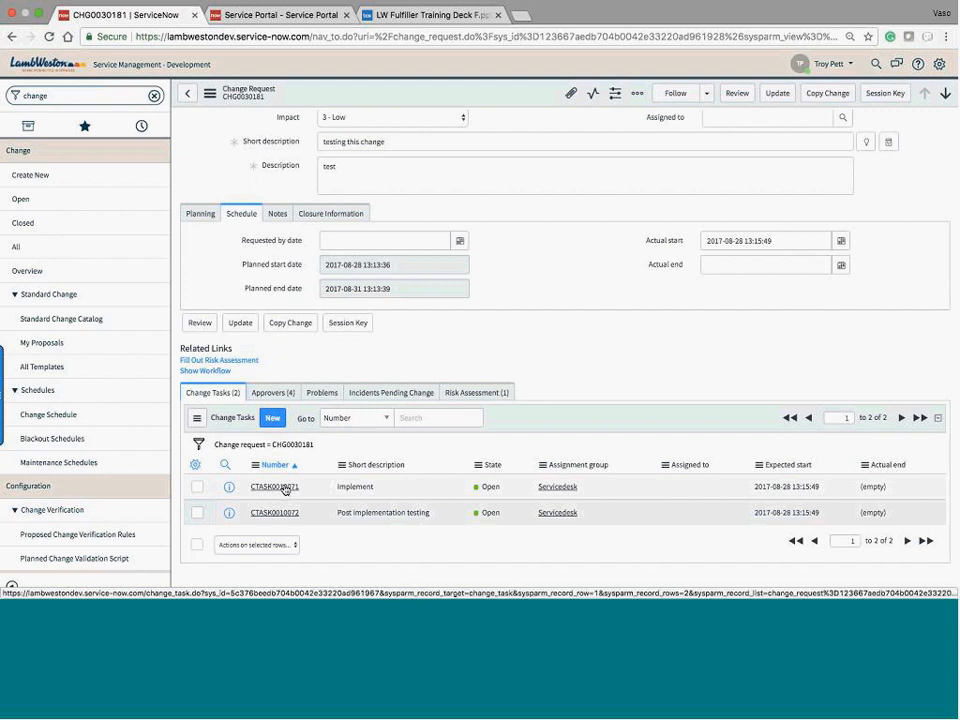
scroll(484, 484, up, 5)
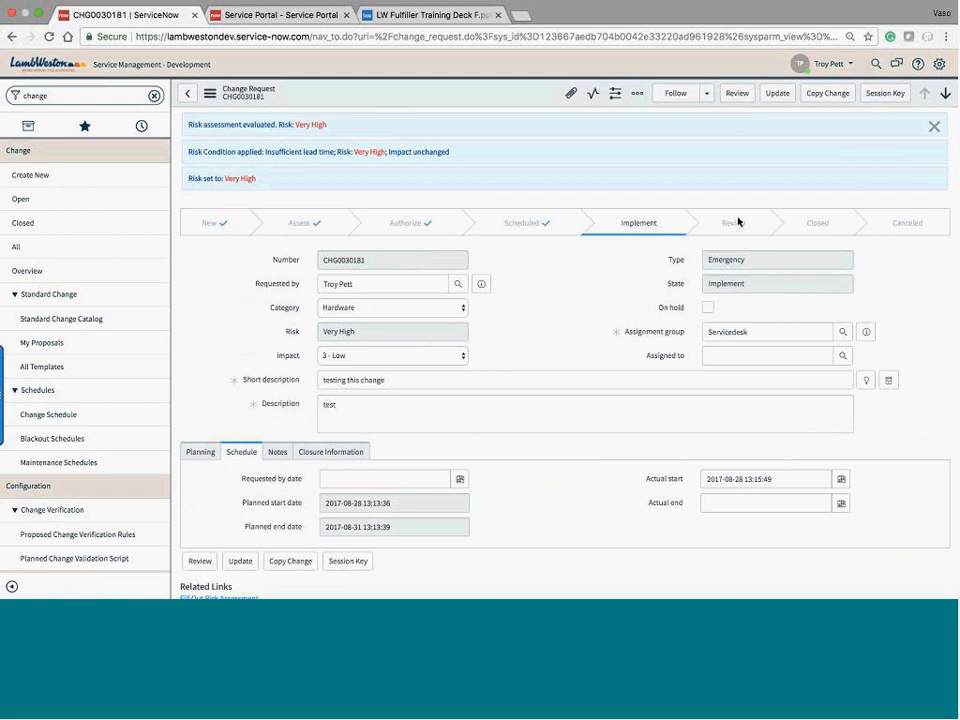
click(737, 93)
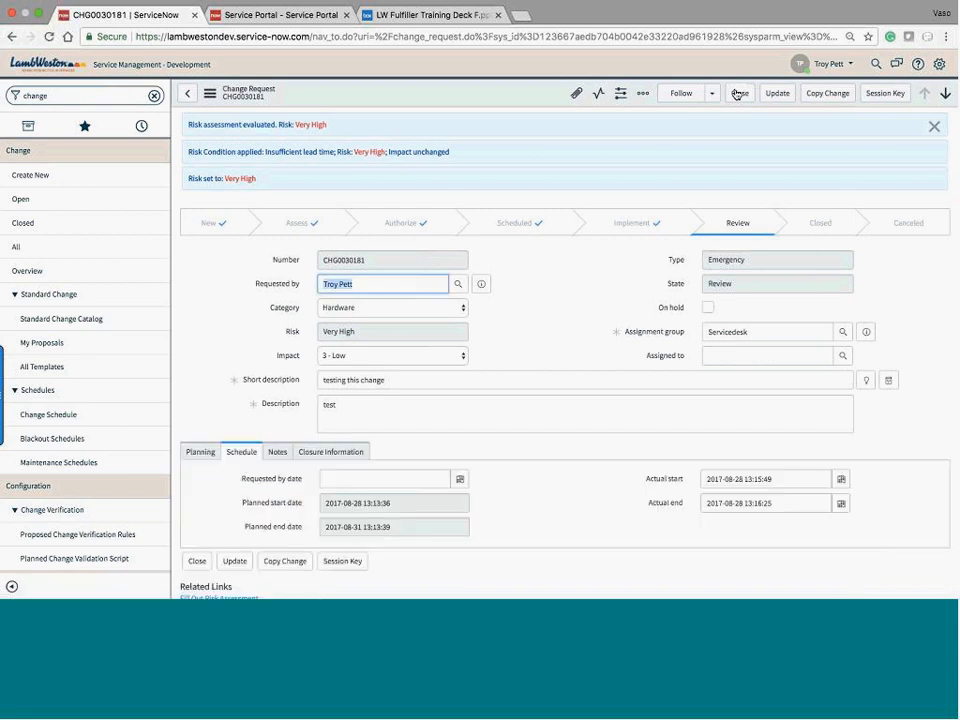
Open the Implement change task, set its state to Closed Complete and save the update.
scroll(657, 378, down, 3)
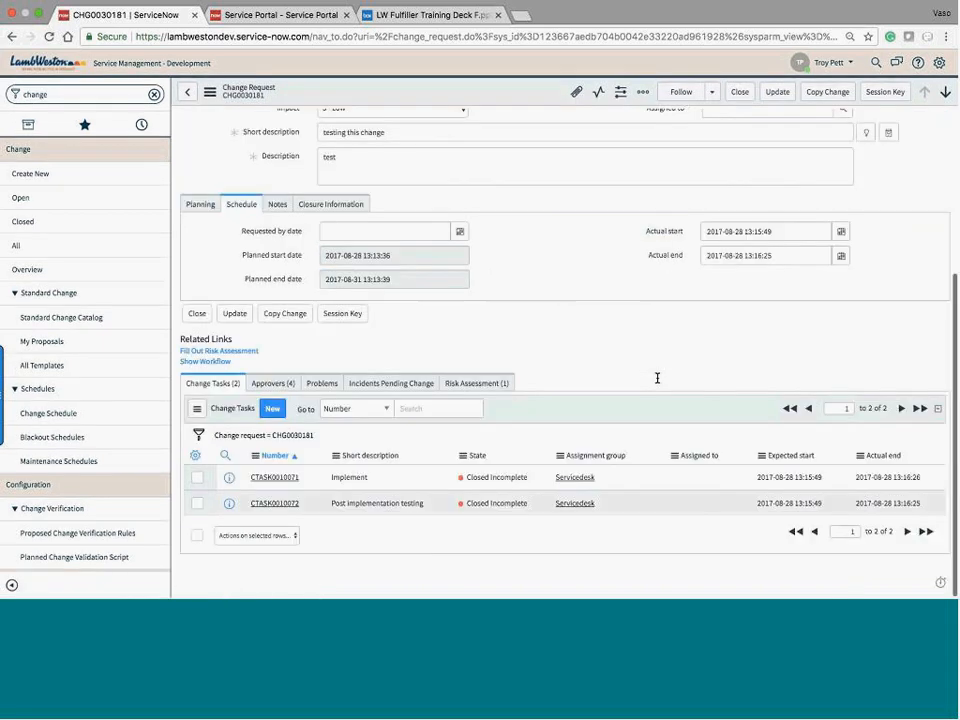
click(289, 479)
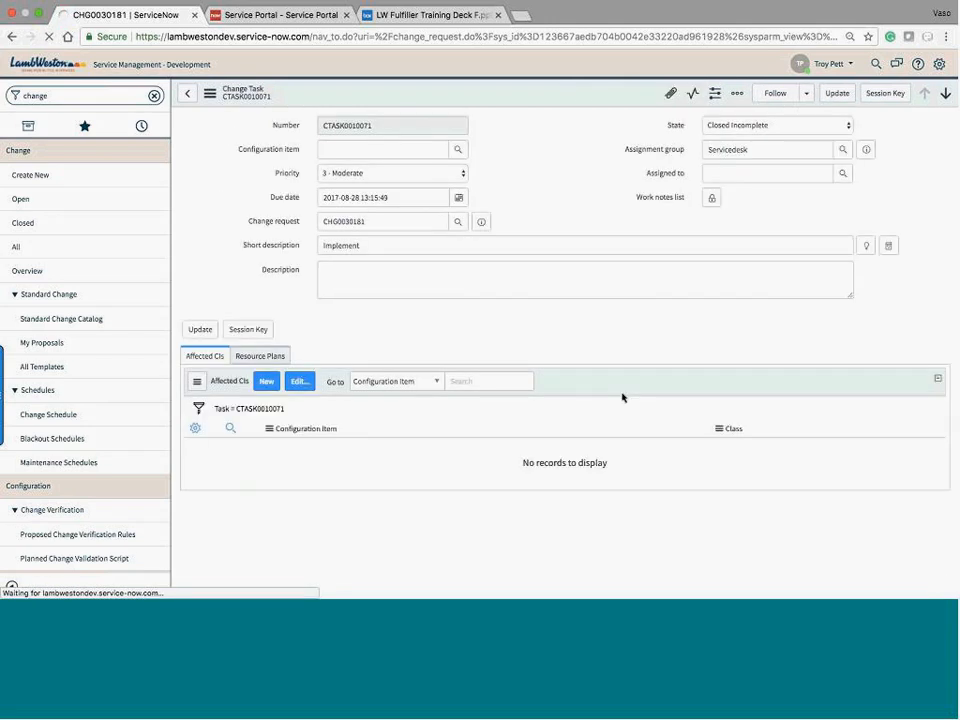
click(768, 128)
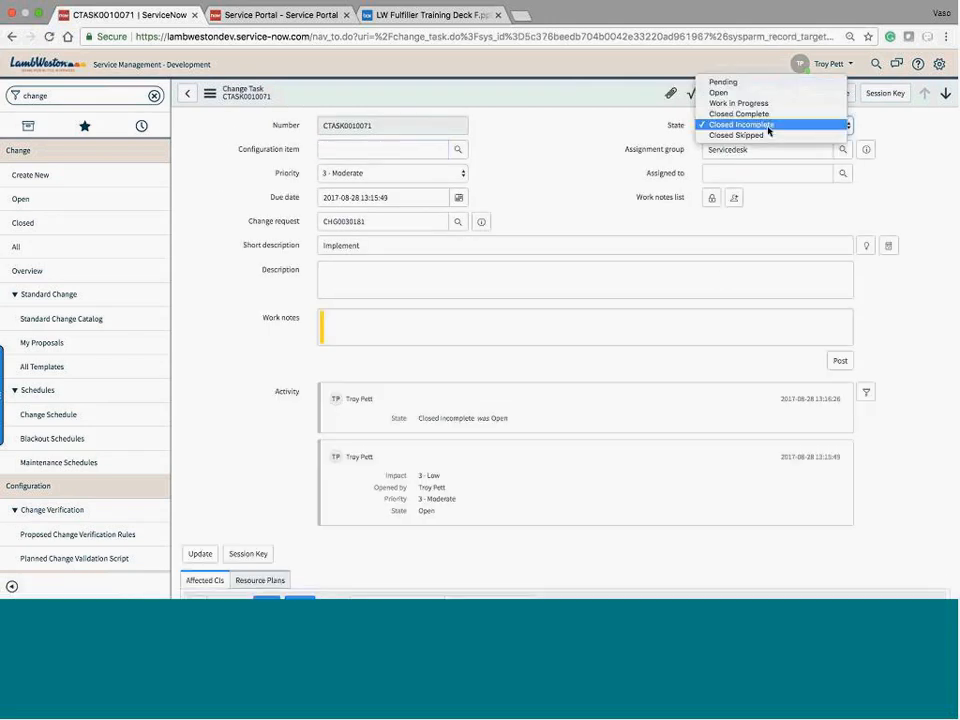
click(745, 114)
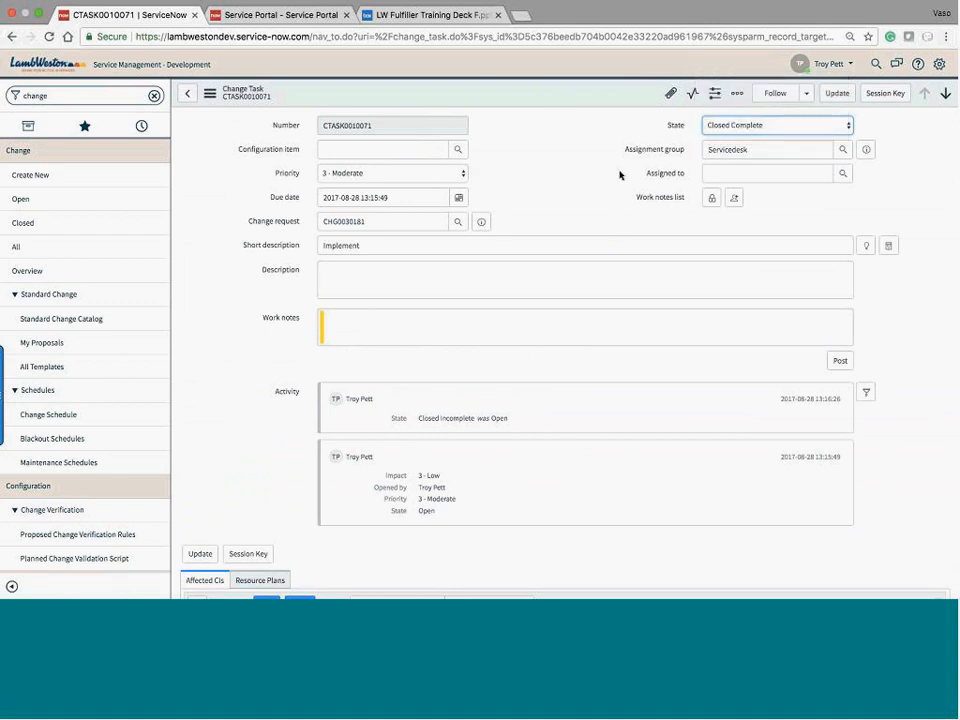
click(837, 93)
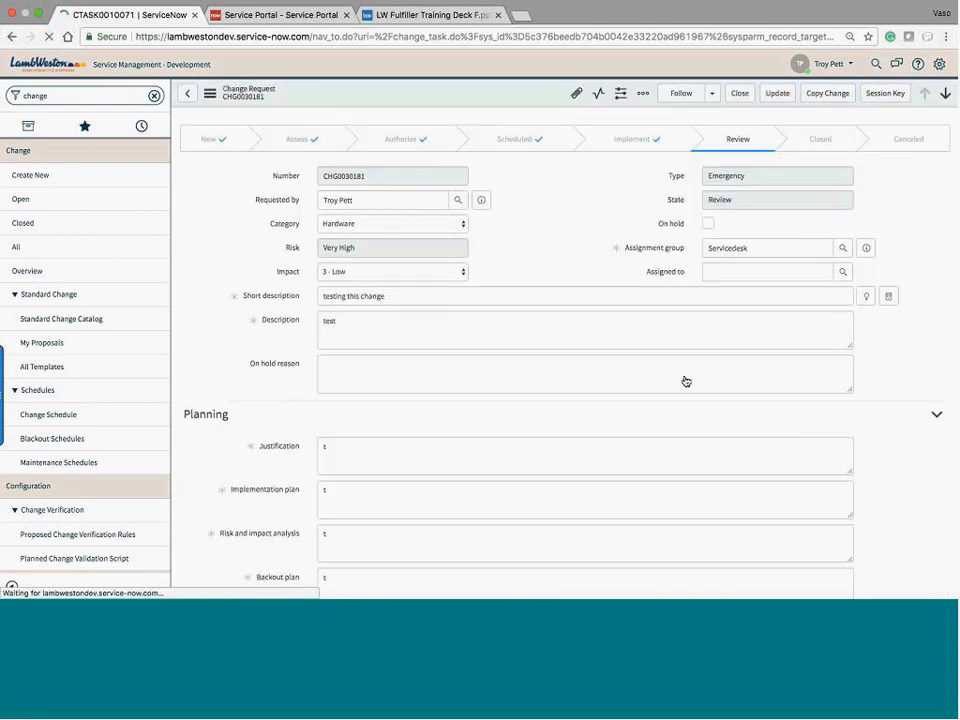
Set the Post implementation testing task's state to Closed Complete directly in the change tasks list.
scroll(618, 481, down, 3)
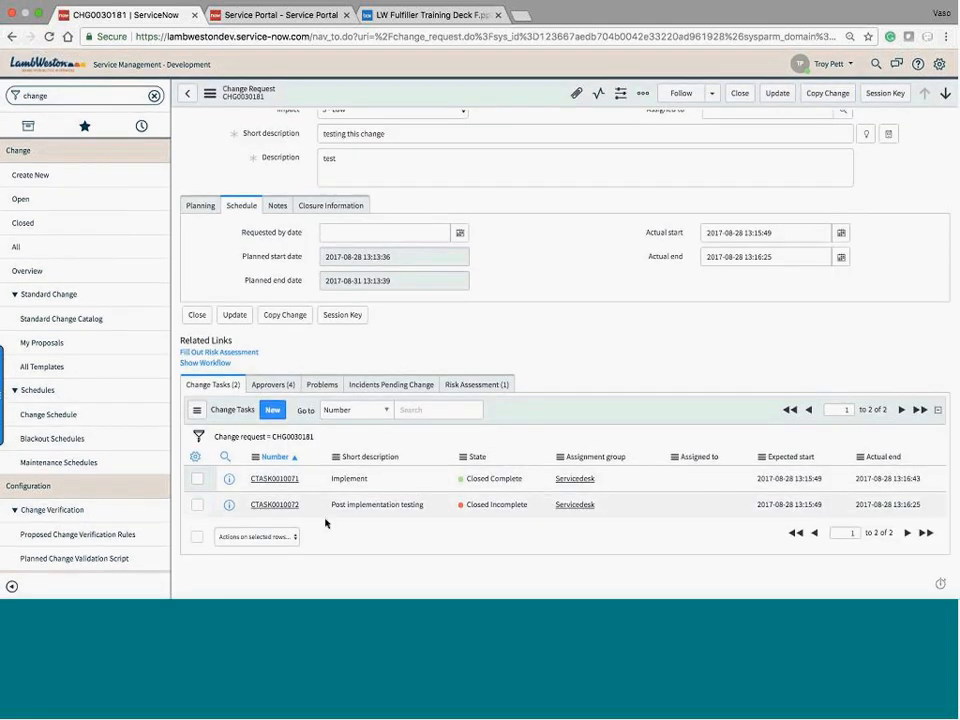
click(509, 511)
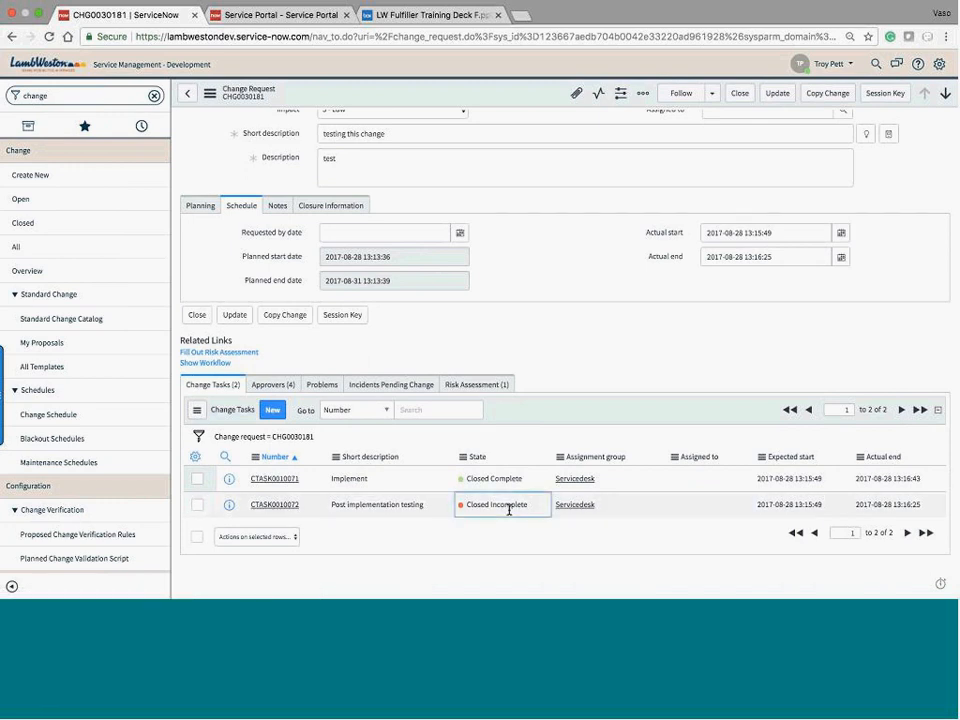
click(509, 510)
click(500, 504)
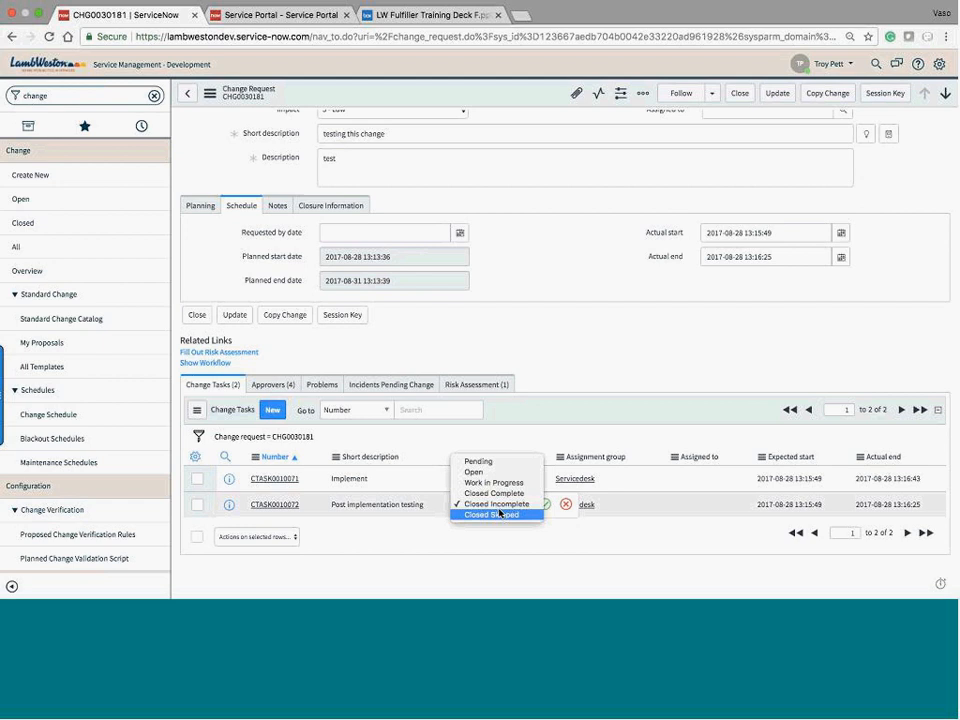
click(497, 494)
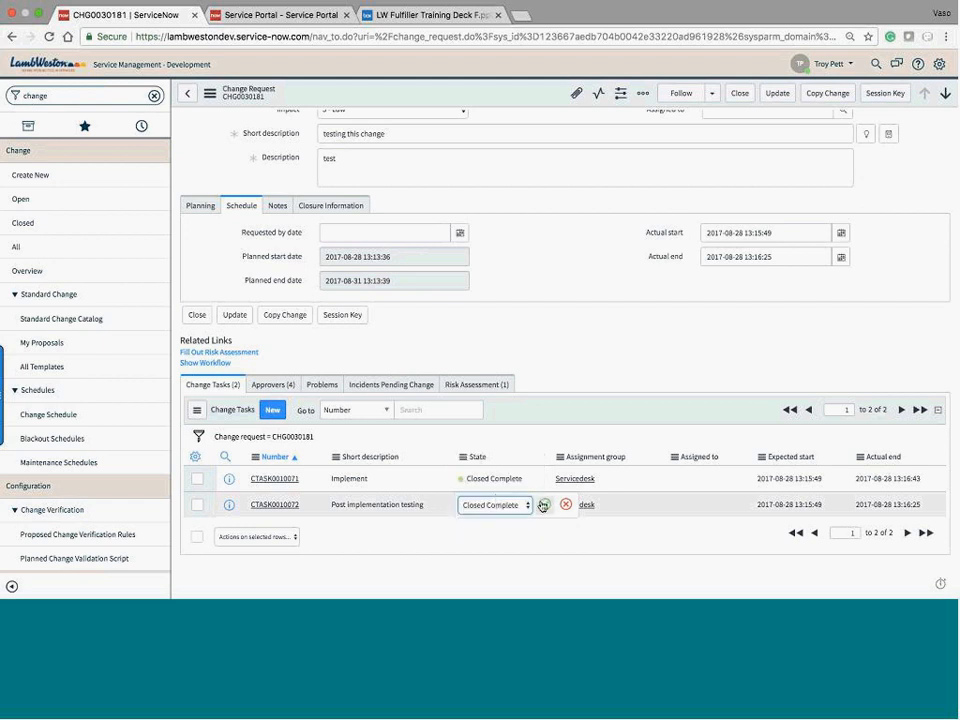
click(543, 505)
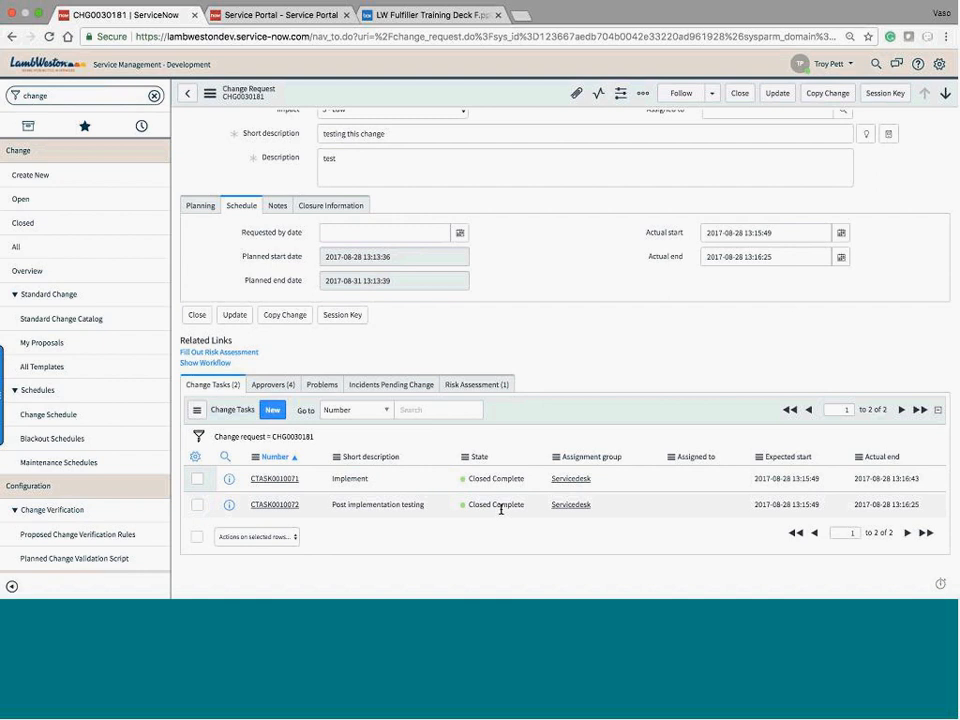
Examine the change request's planning details and its planned and actual schedule dates.
scroll(497, 500, up, 3)
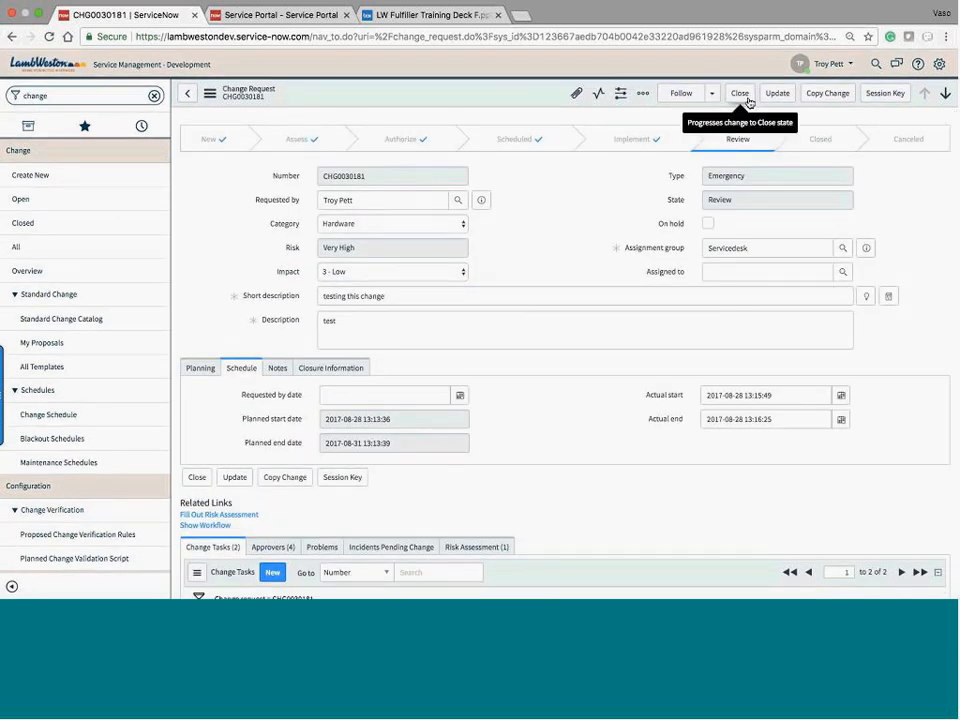
scroll(542, 358, down, 3)
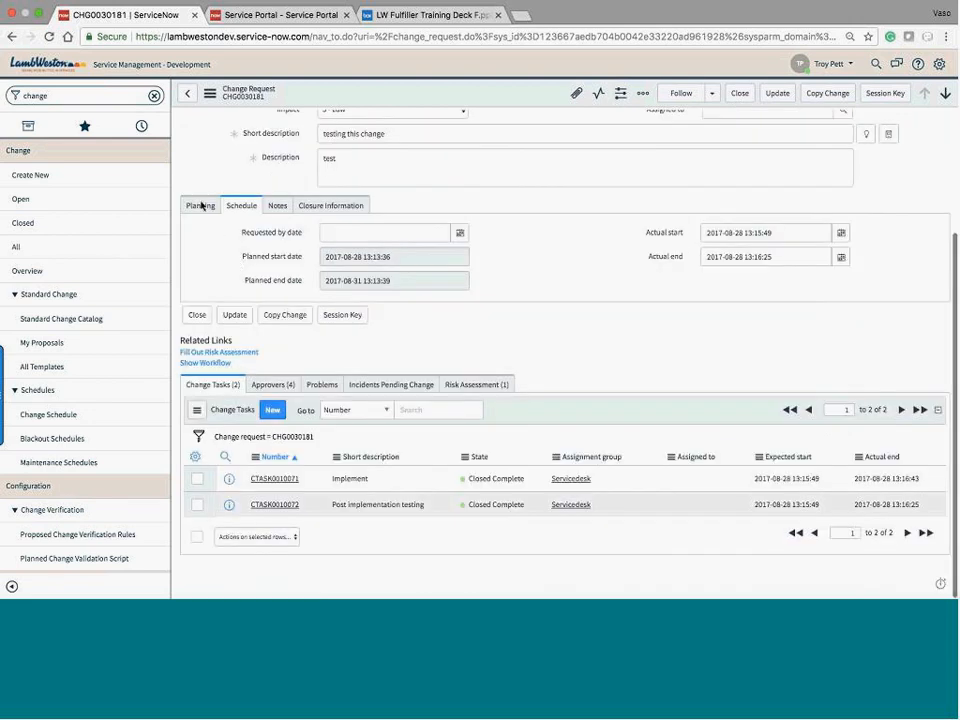
click(200, 205)
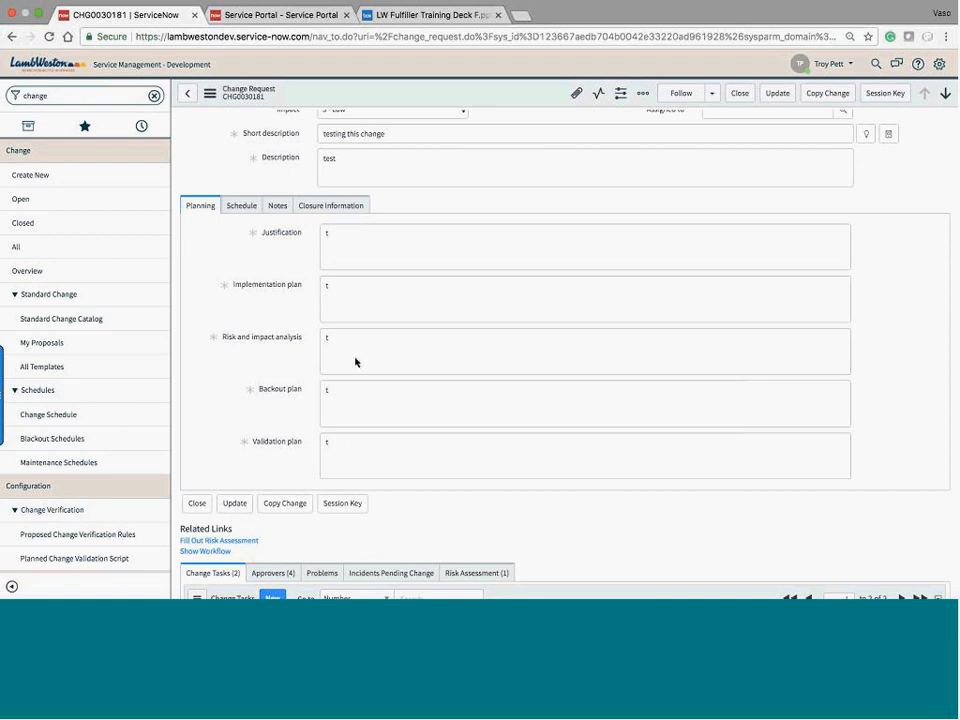
click(242, 205)
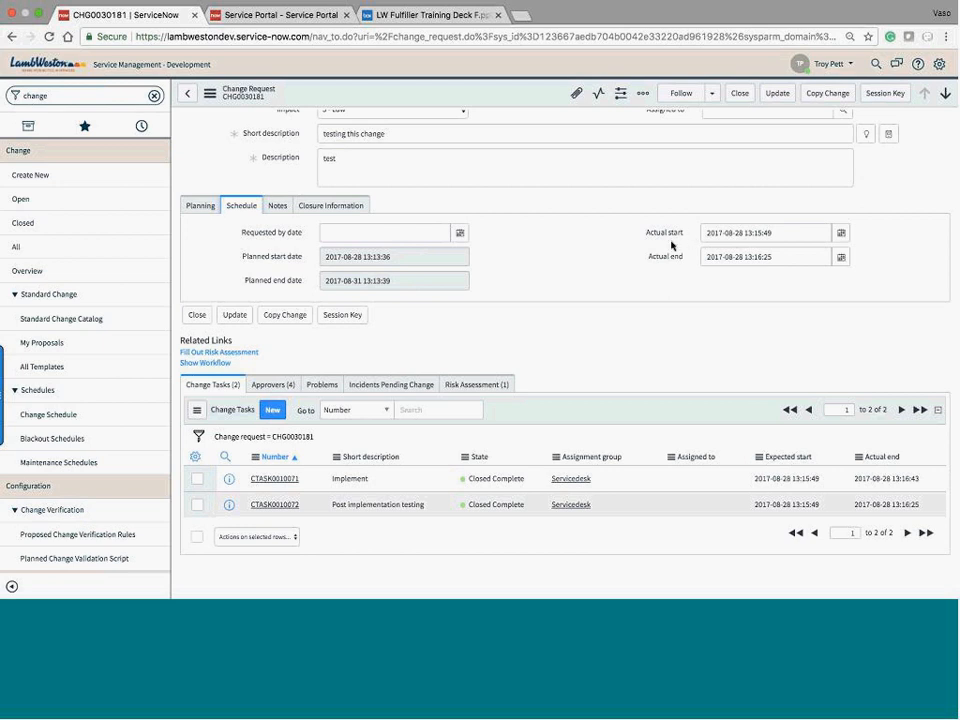
scroll(690, 257, up, 5)
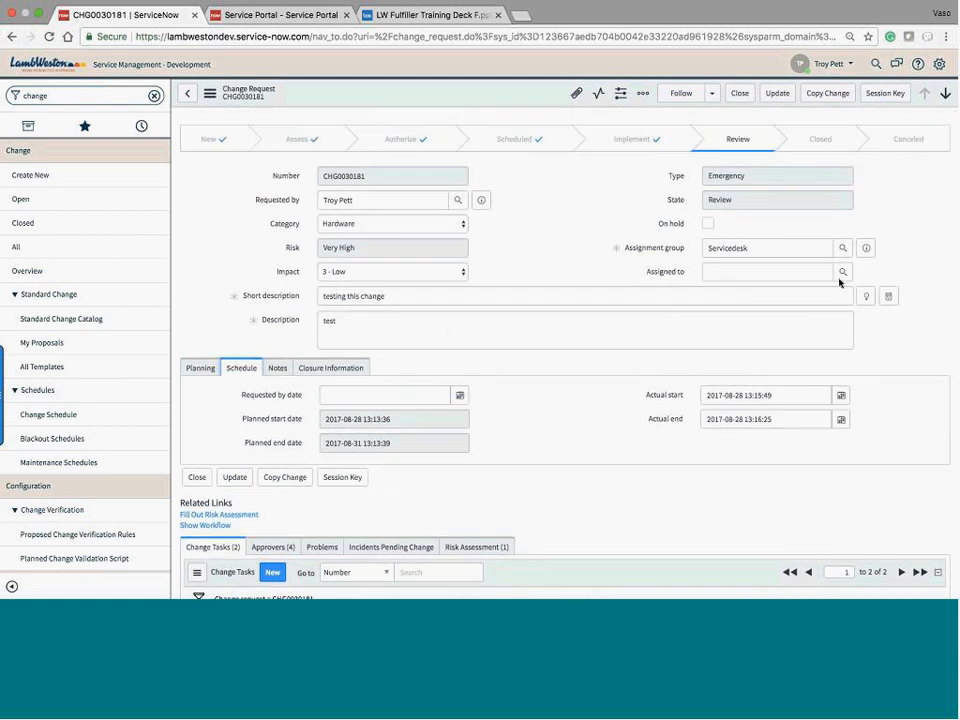
Add the current user to the work notes list in the change request's notes and unlock that list for editing.
click(268, 369)
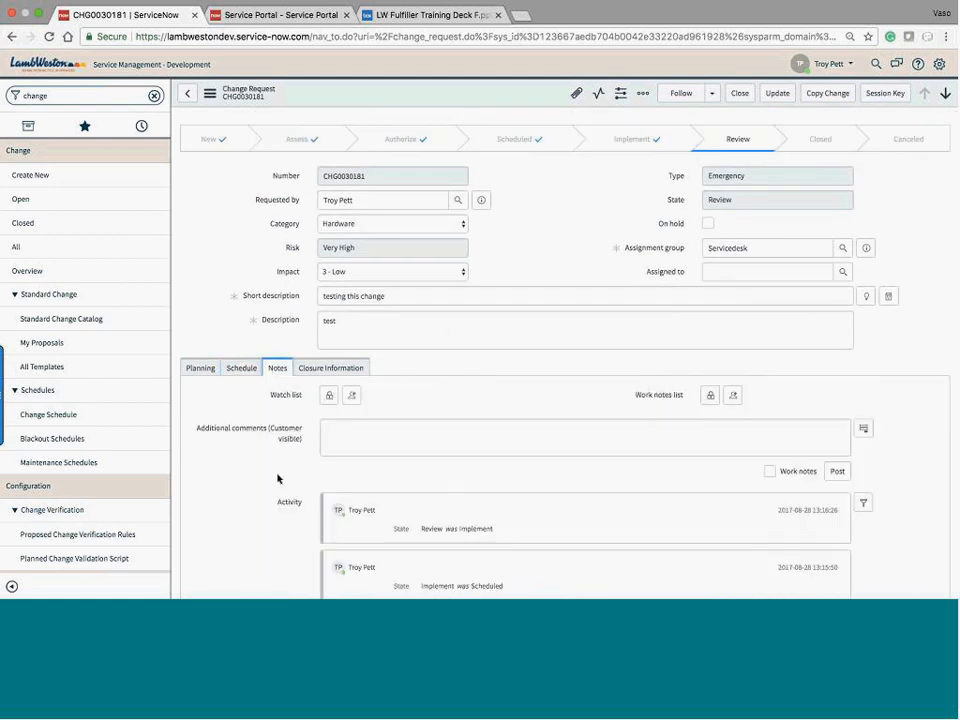
scroll(276, 478, down, 3)
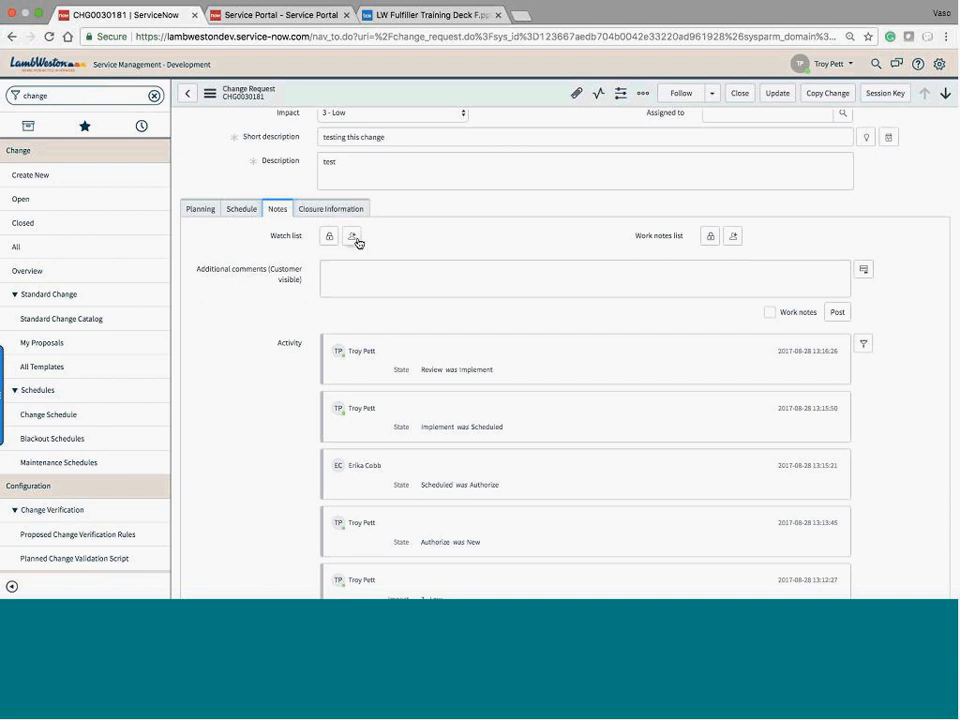
click(733, 236)
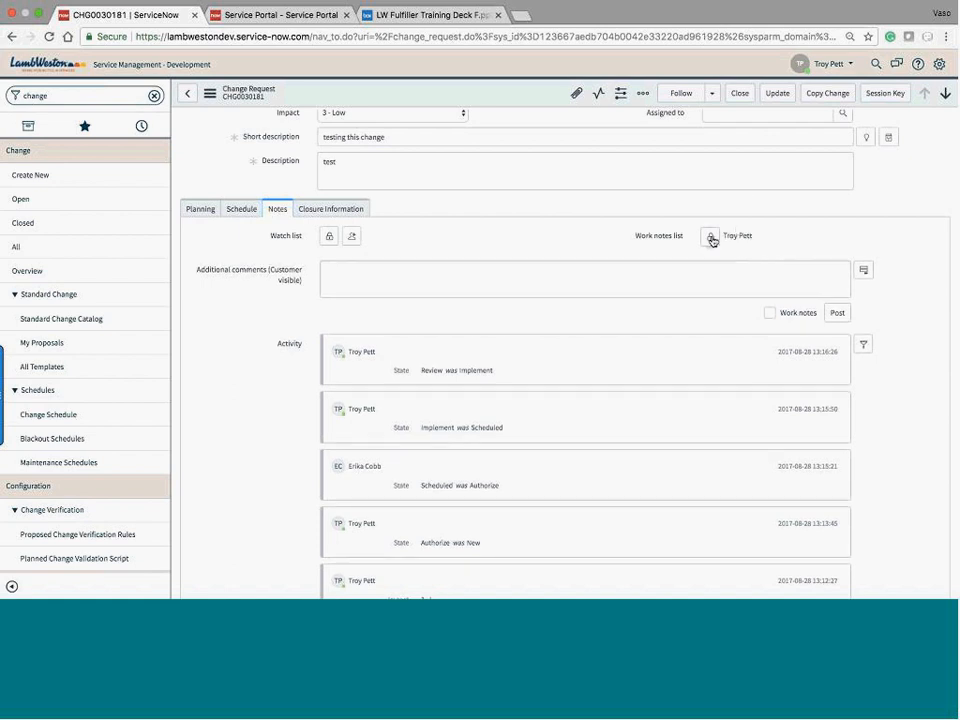
click(710, 236)
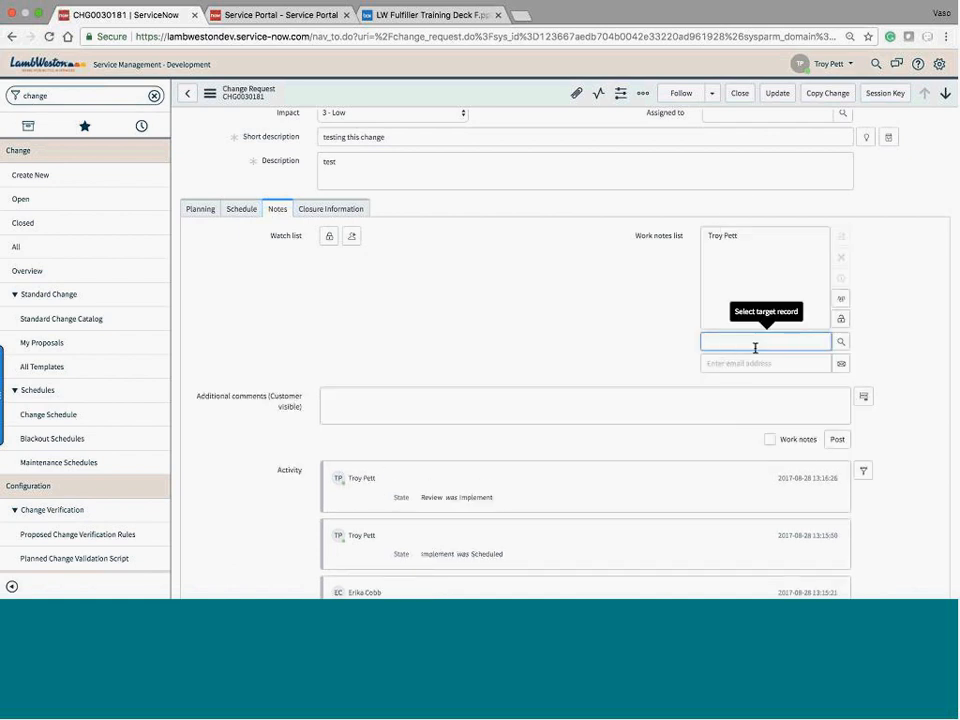
click(735, 364)
Review the customer-visible comments field and the activity history in the change request's notes.
scroll(517, 332, down, 4)
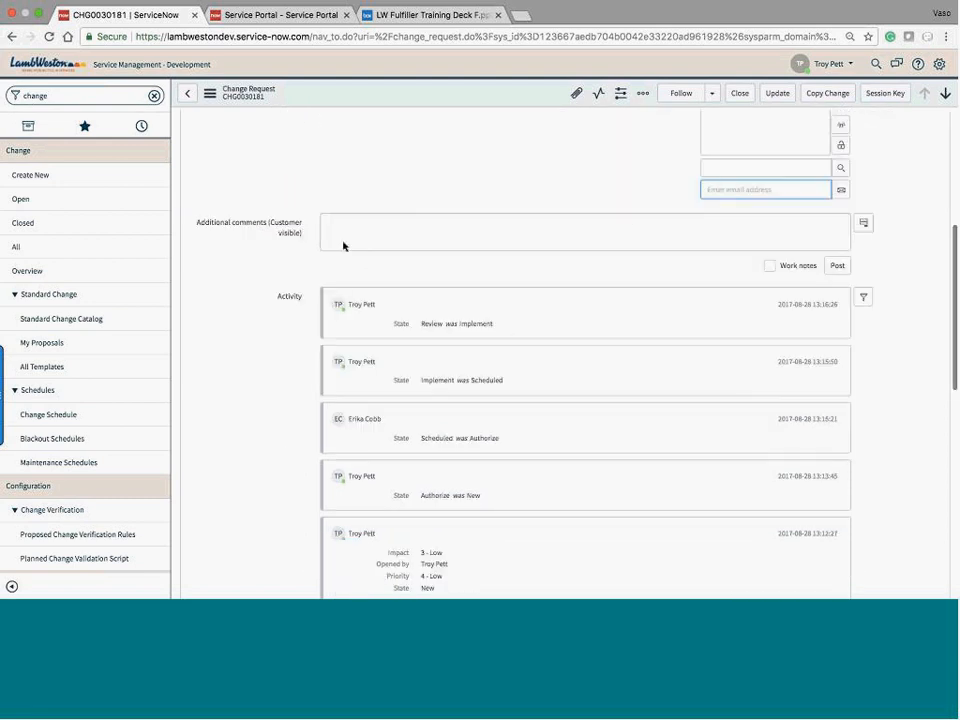
click(194, 229)
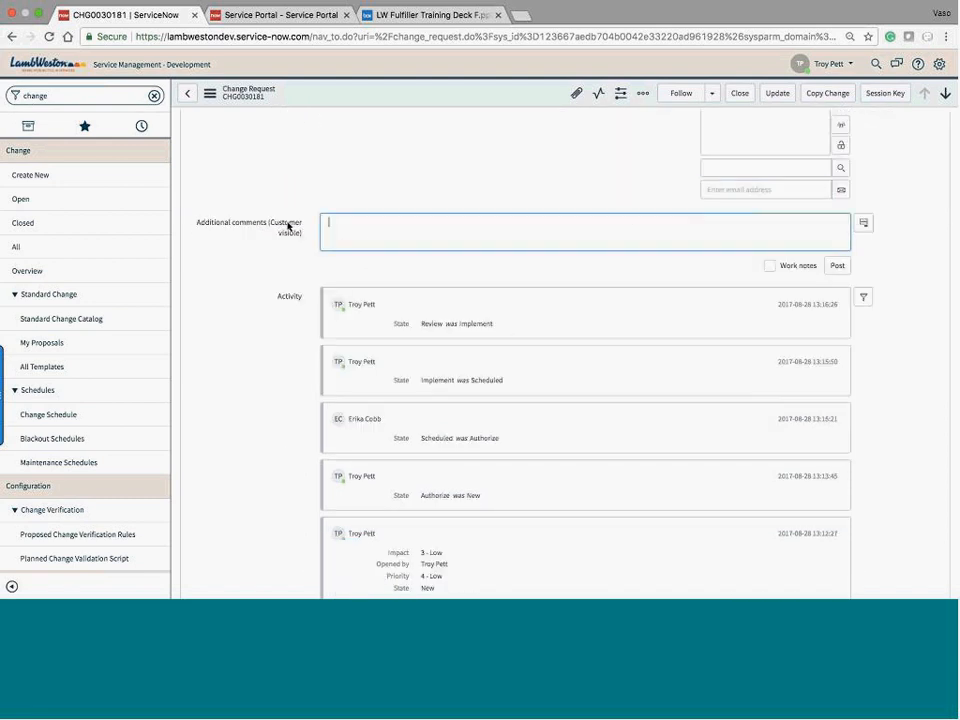
scroll(352, 242, down, 5)
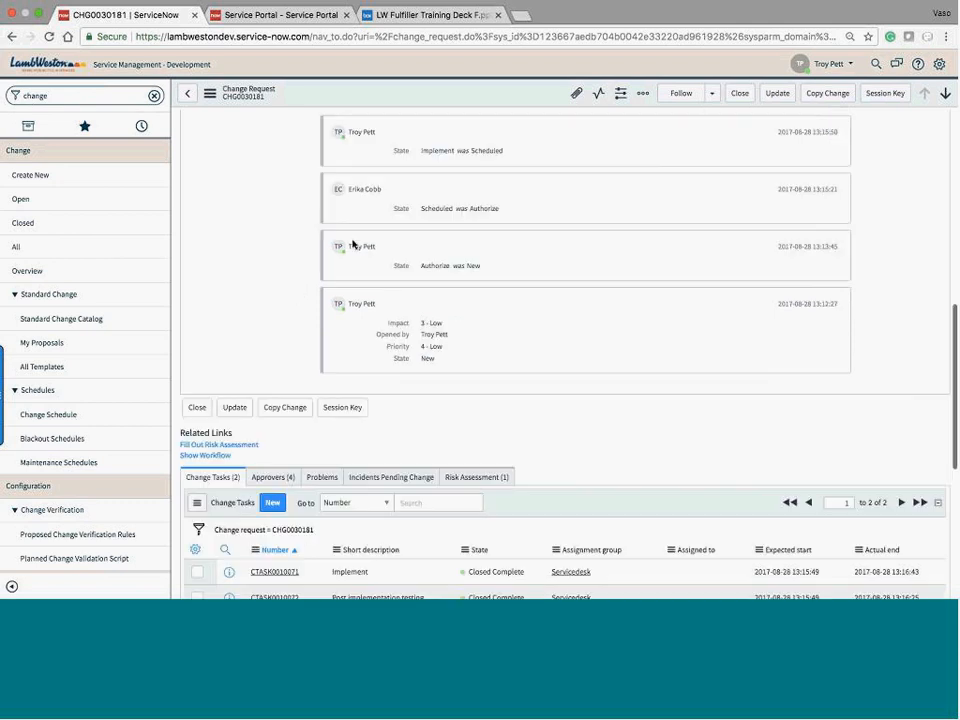
scroll(353, 244, up, 10)
scroll(379, 253, down, 2)
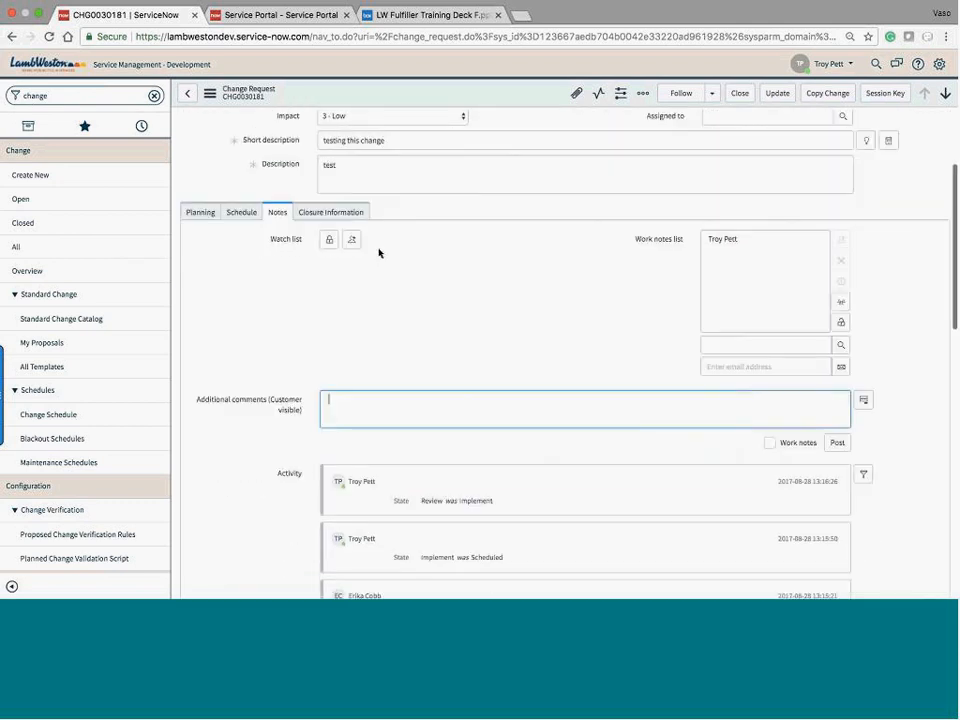
Switch the notes entry to work notes and display both the work notes and customer-visible comments fields.
click(768, 443)
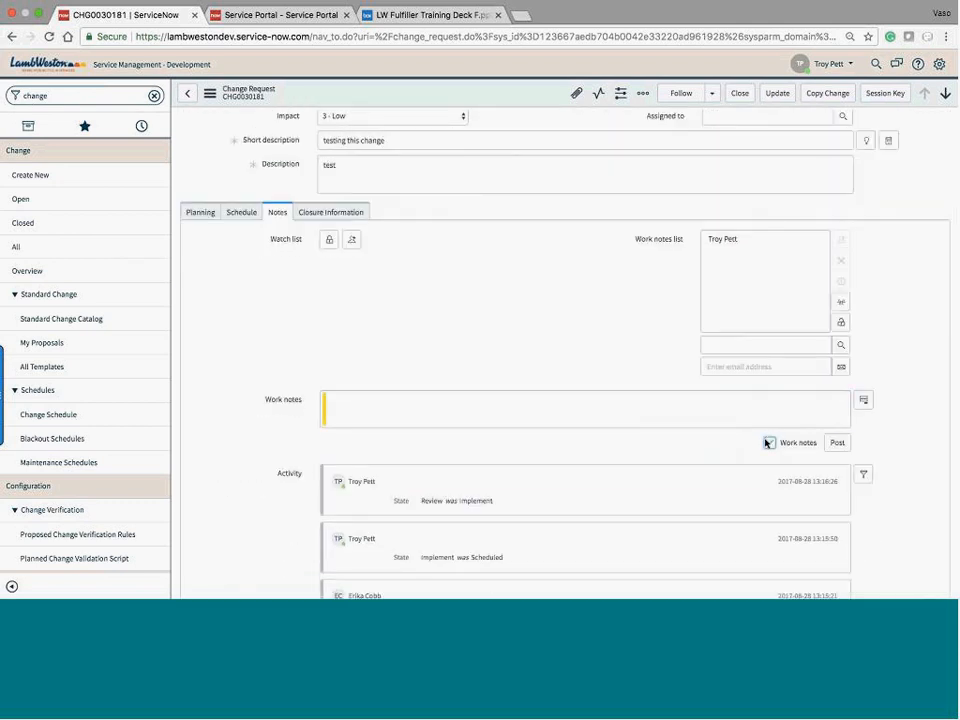
click(866, 403)
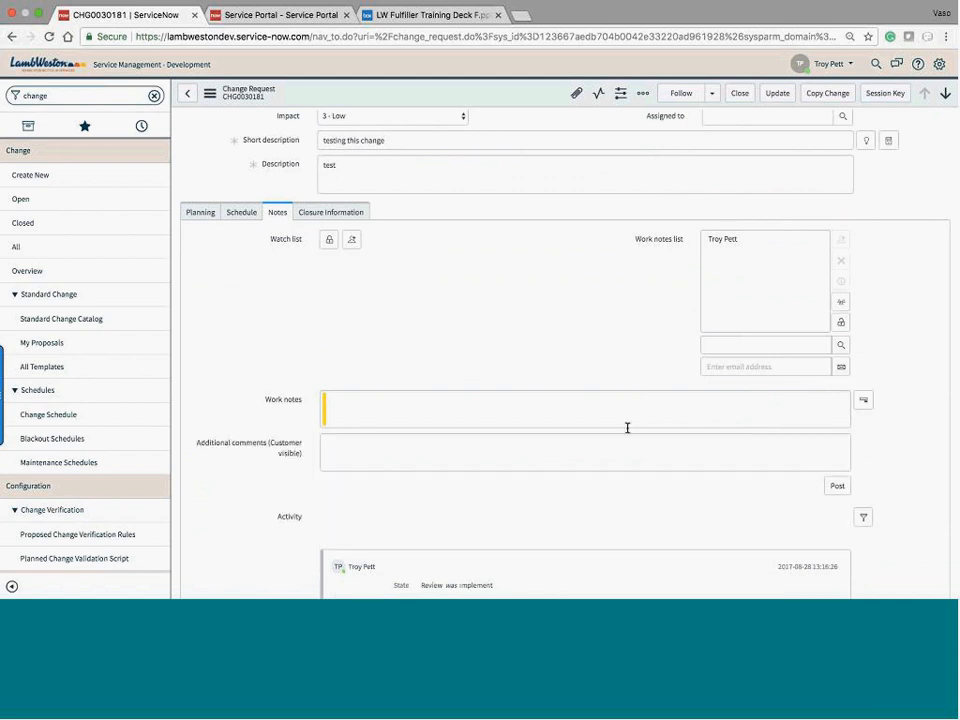
scroll(643, 481, down, 3)
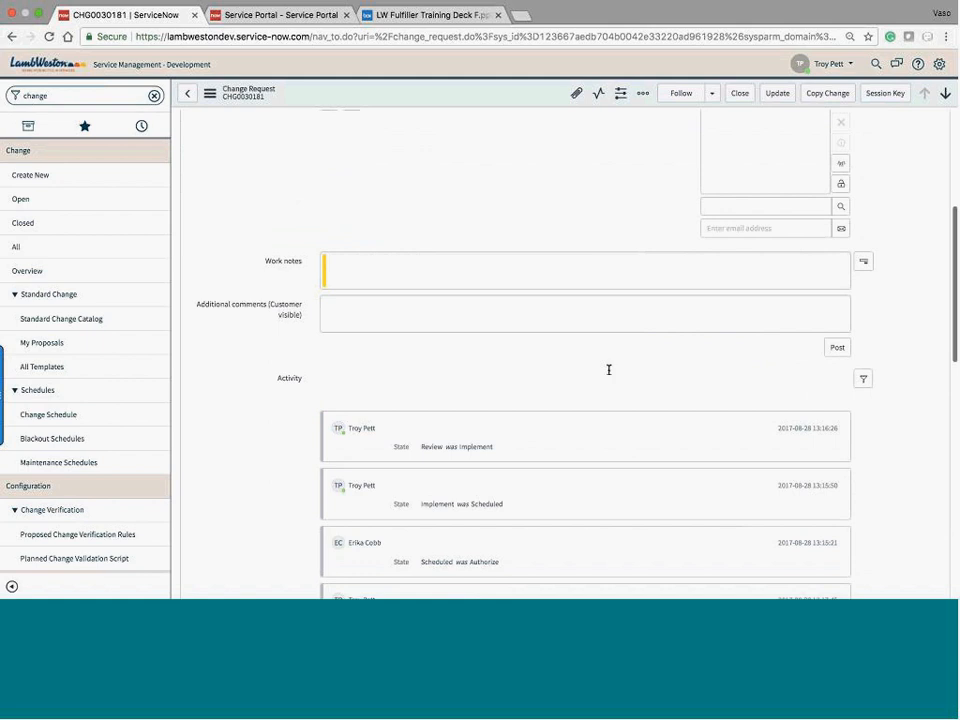
Close the emergency change request with close code Successful and close notes "it can now be closed", and save it.
scroll(629, 419, up, 6)
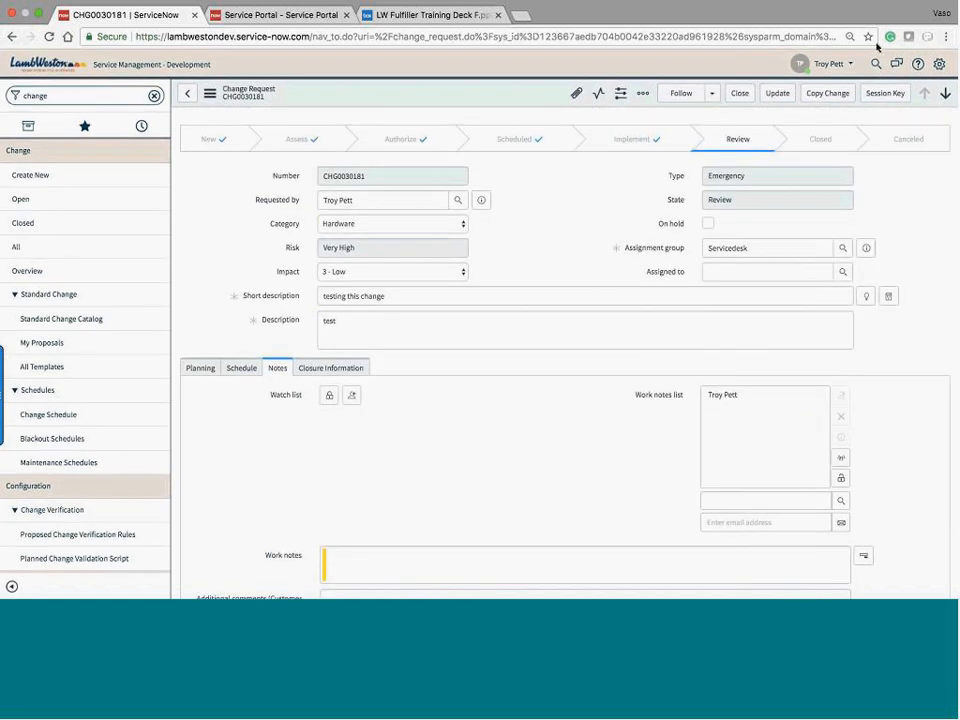
click(740, 95)
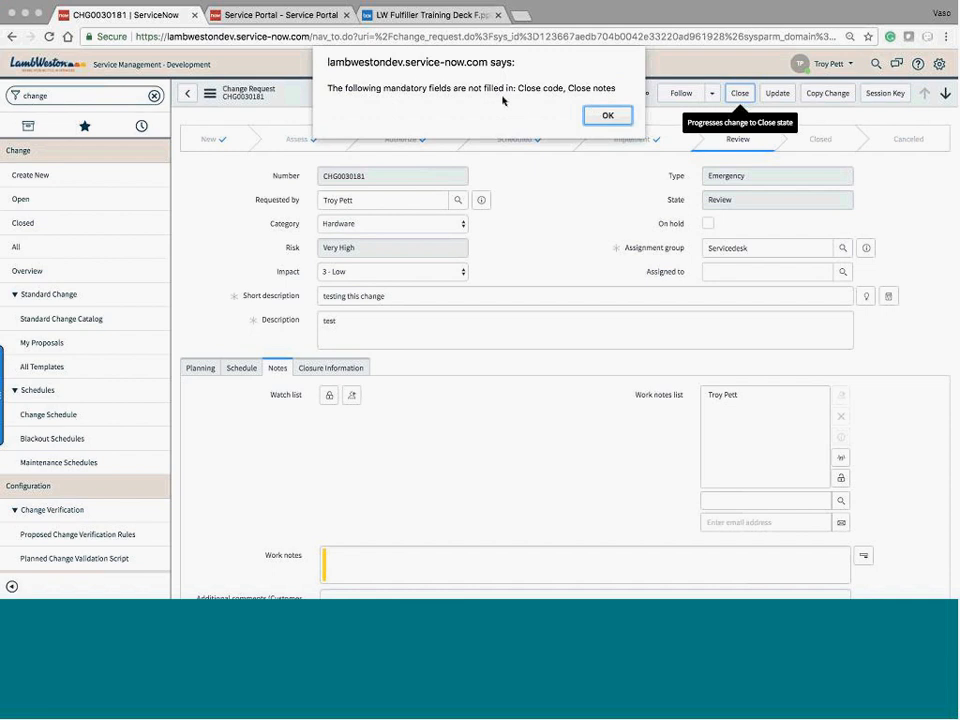
click(593, 121)
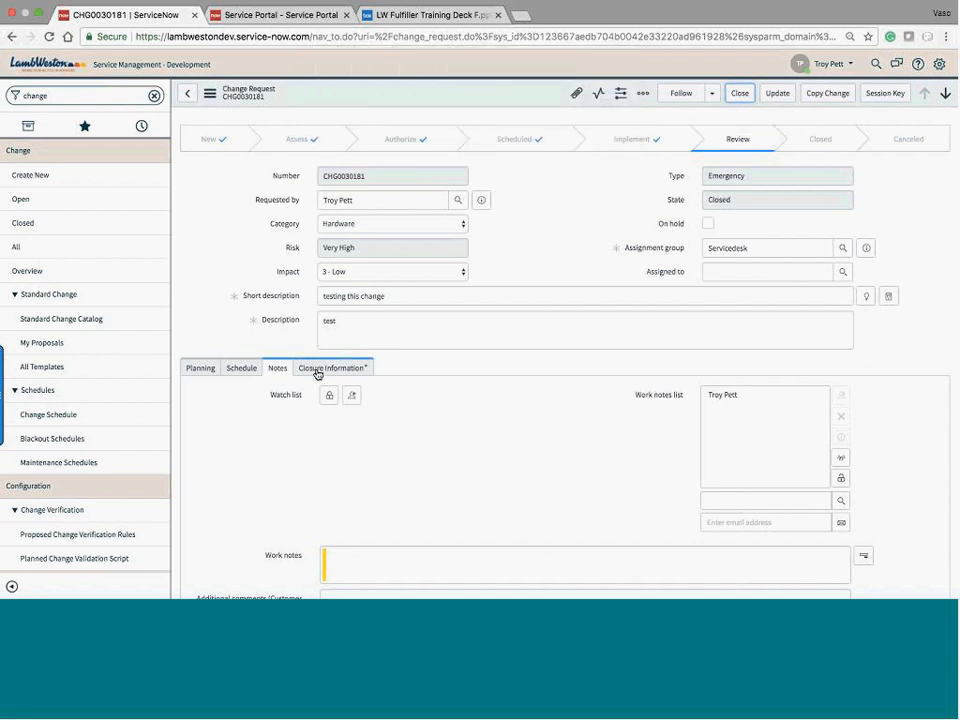
click(318, 369)
click(368, 395)
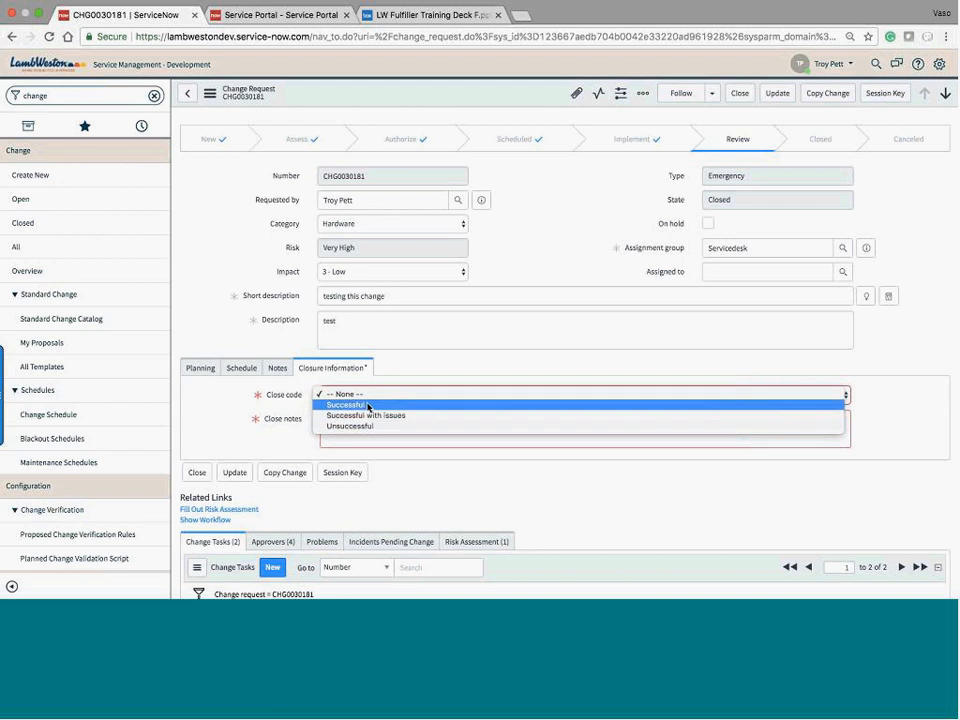
click(368, 405)
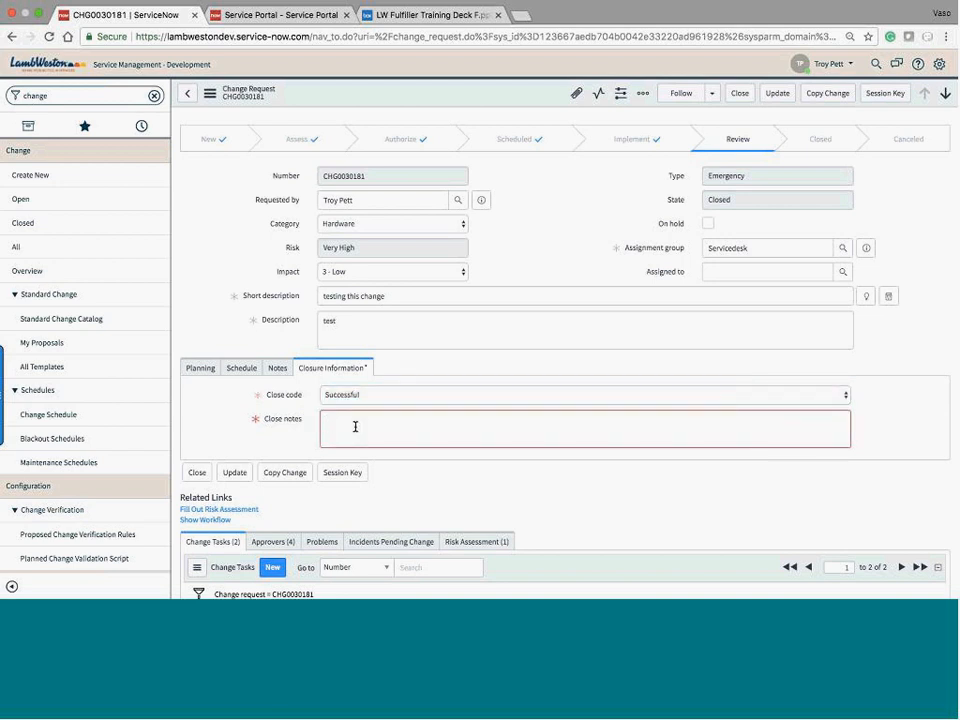
text(it can now be closed)
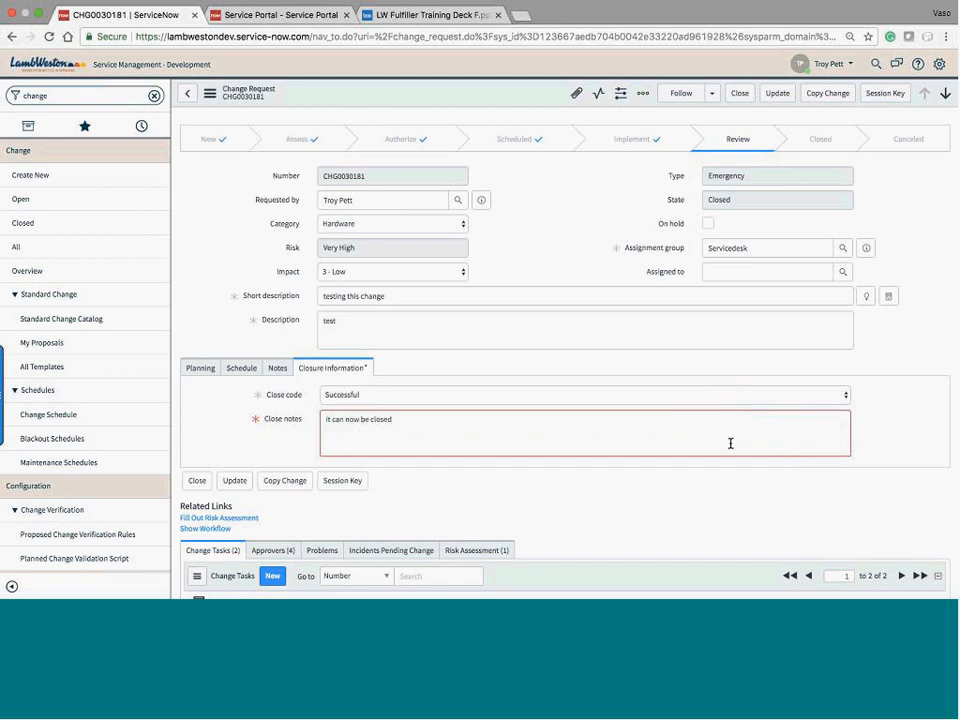
click(777, 94)
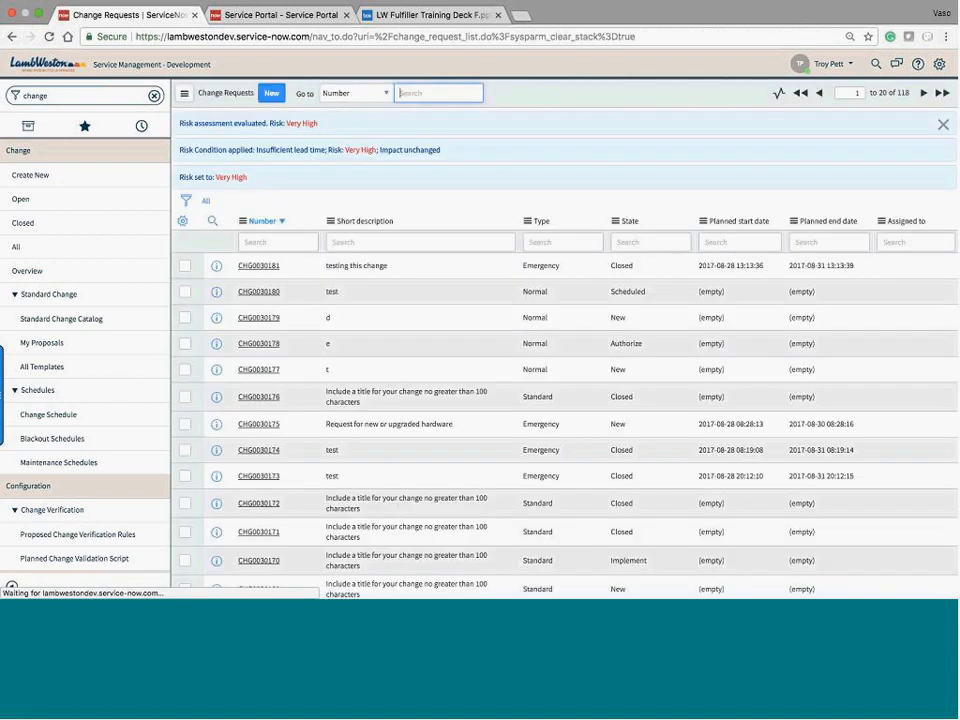
Reopen change request CHG0030181 from the list and check its state and closure information.
click(247, 266)
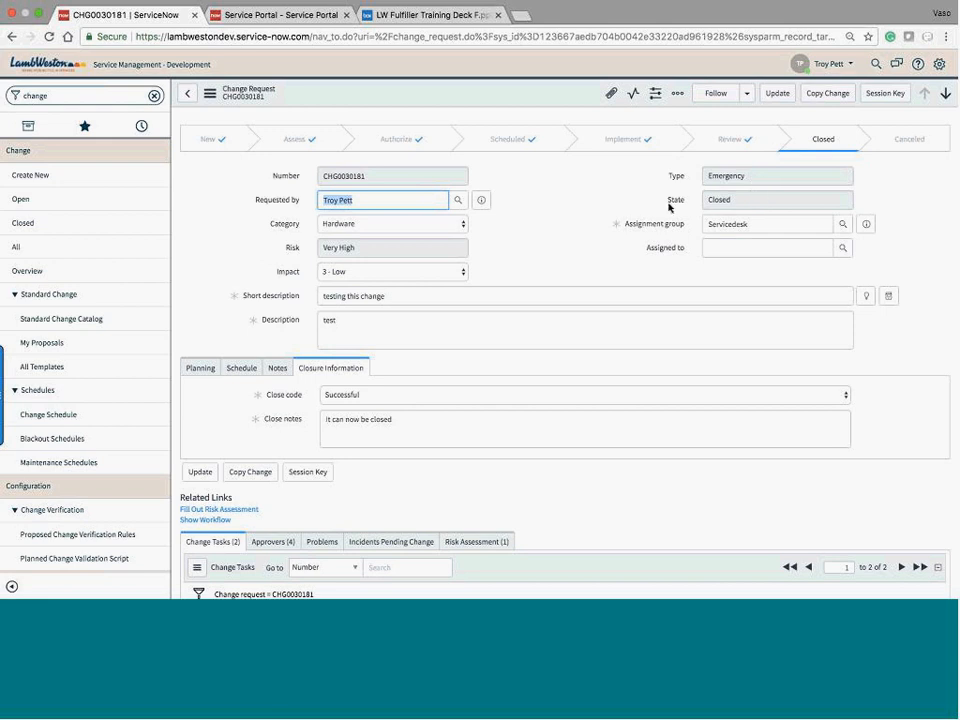
scroll(627, 395, down, 3)
Filter the navigator for "change" and create a new standard change from the Test Standard Change template.
click(81, 104)
double_click(61, 97)
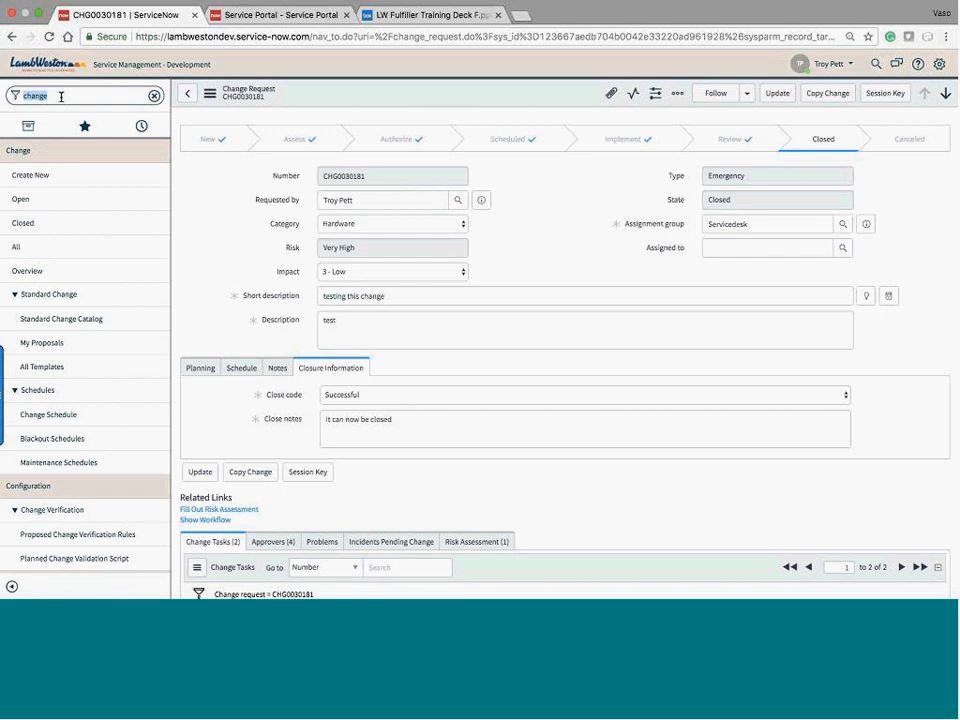
text(change)
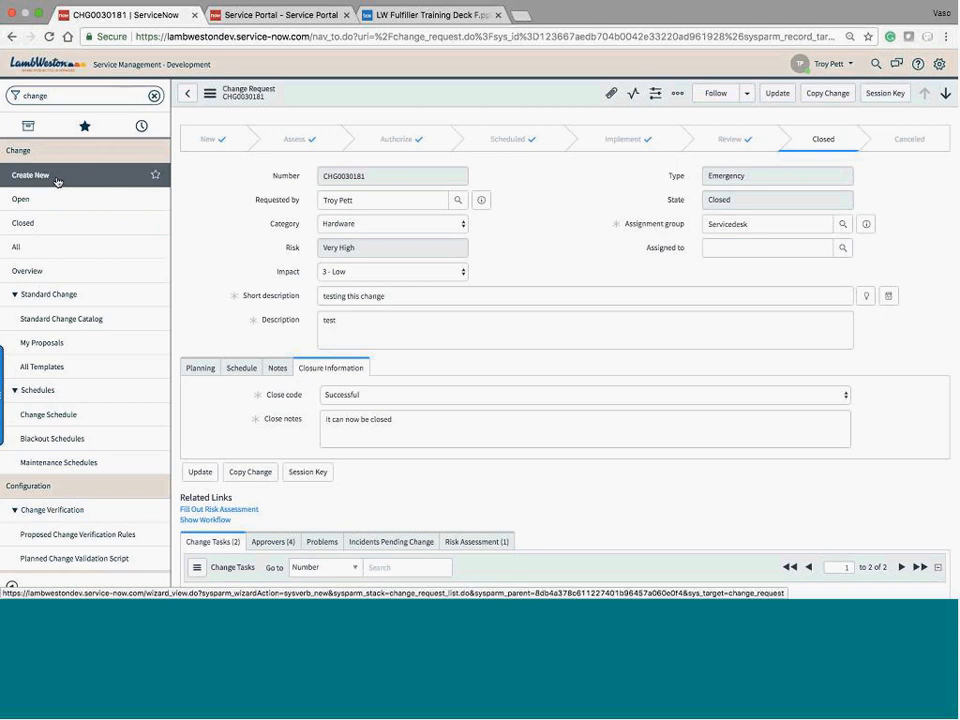
click(57, 181)
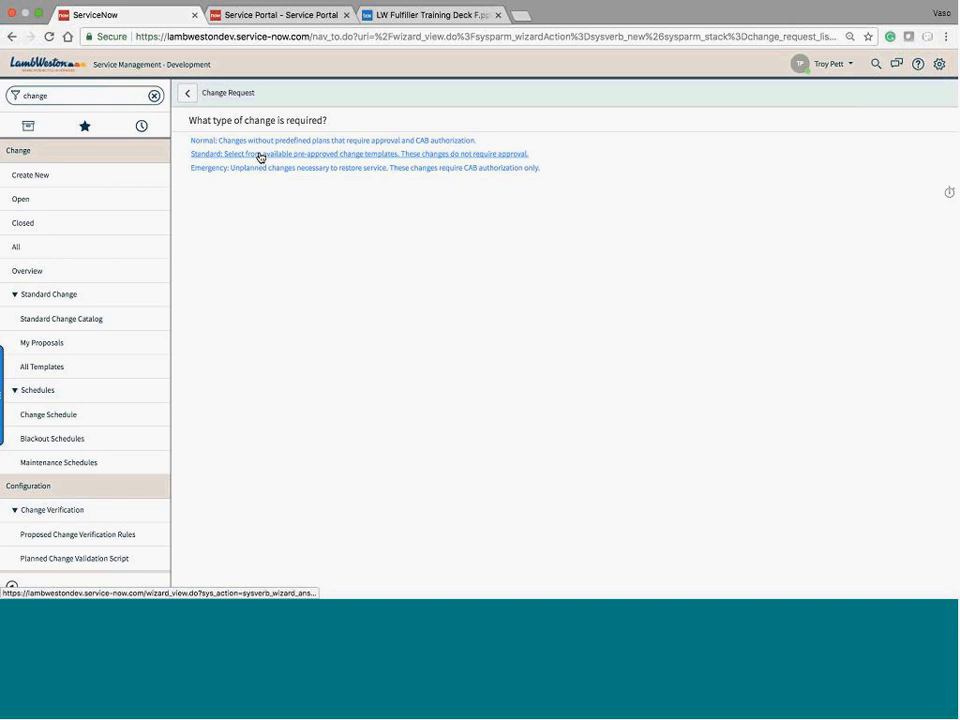
click(340, 157)
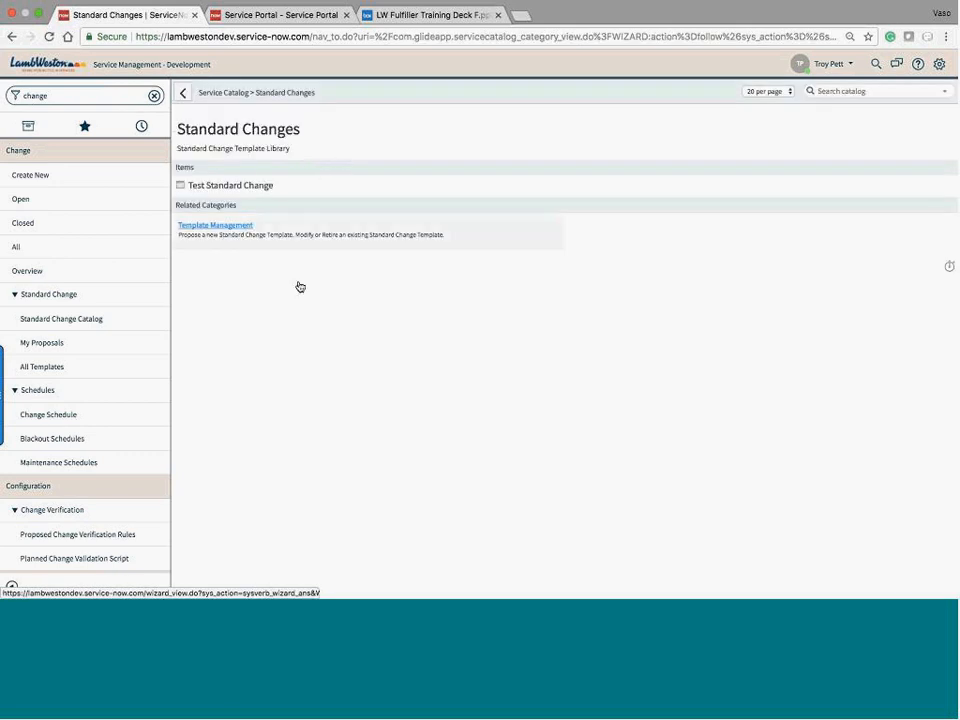
click(243, 189)
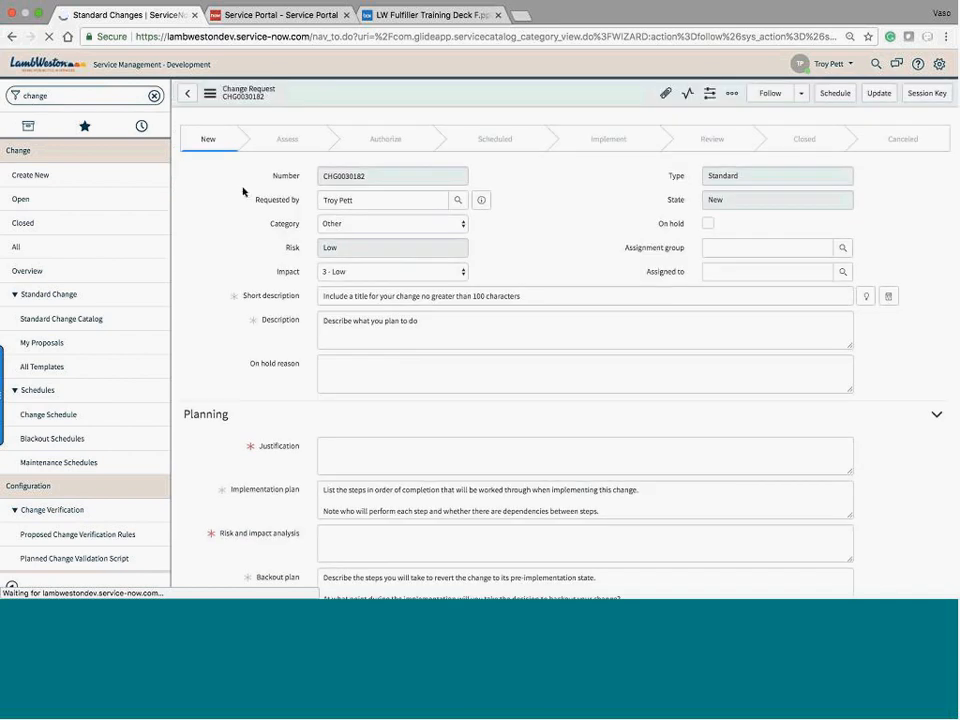
Enter "test" as both the justification and the risk and impact analysis in the standard change's planning details.
scroll(560, 227, down, 3)
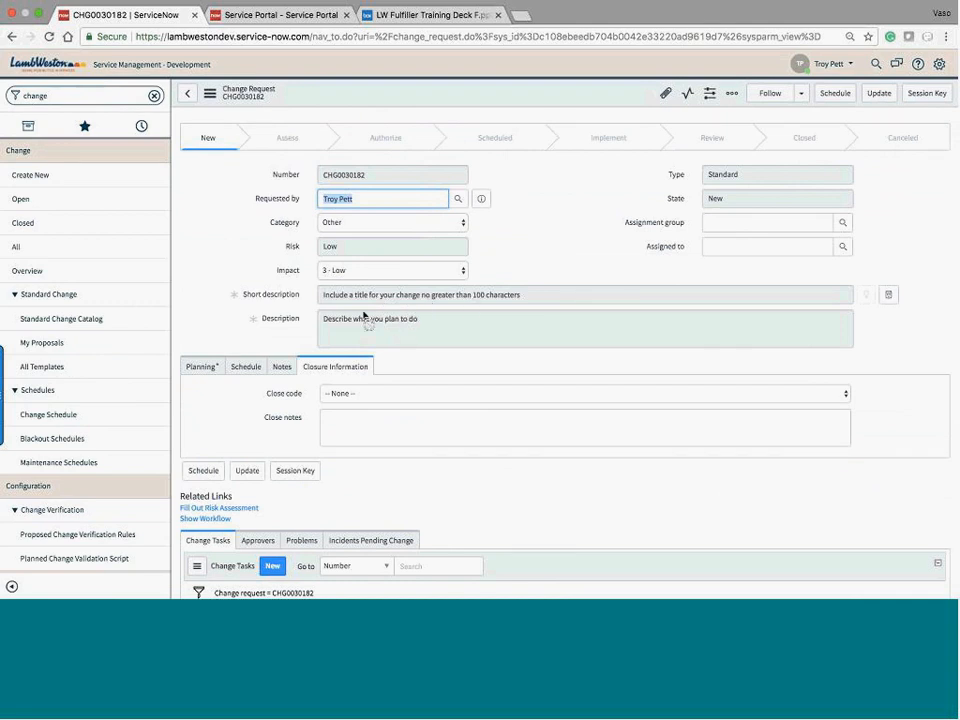
click(204, 369)
scroll(330, 360, down, 3)
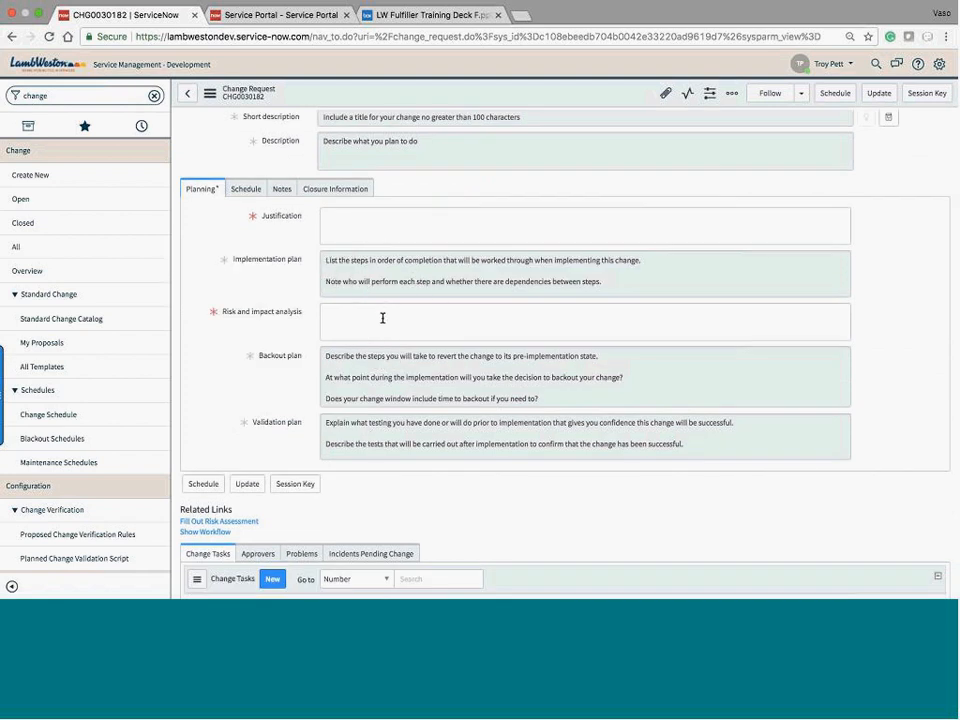
click(382, 318)
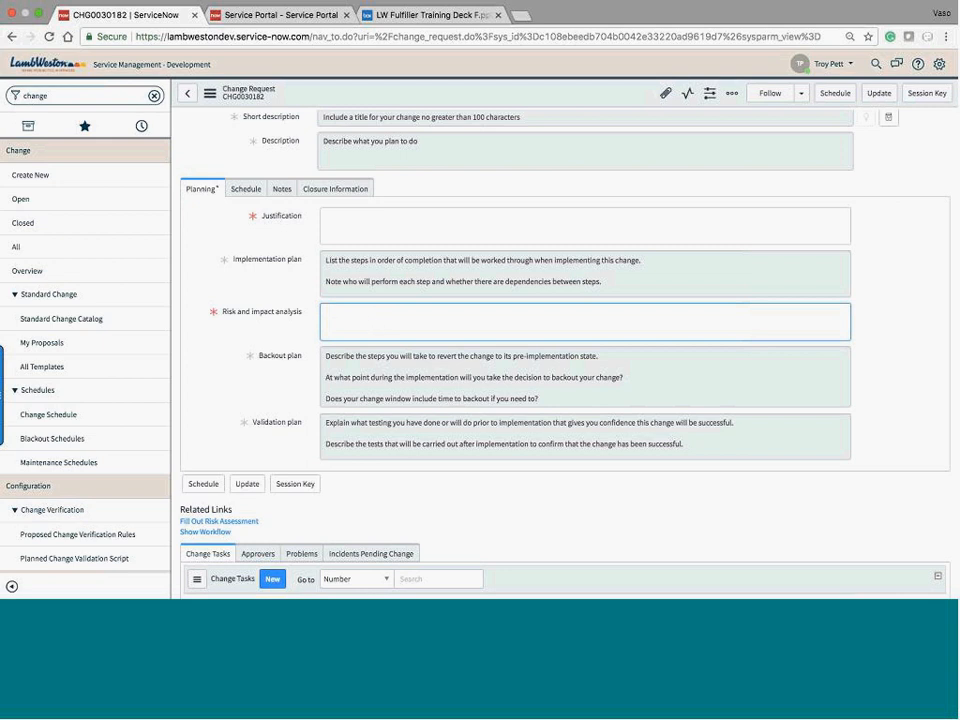
click(336, 220)
text(test)
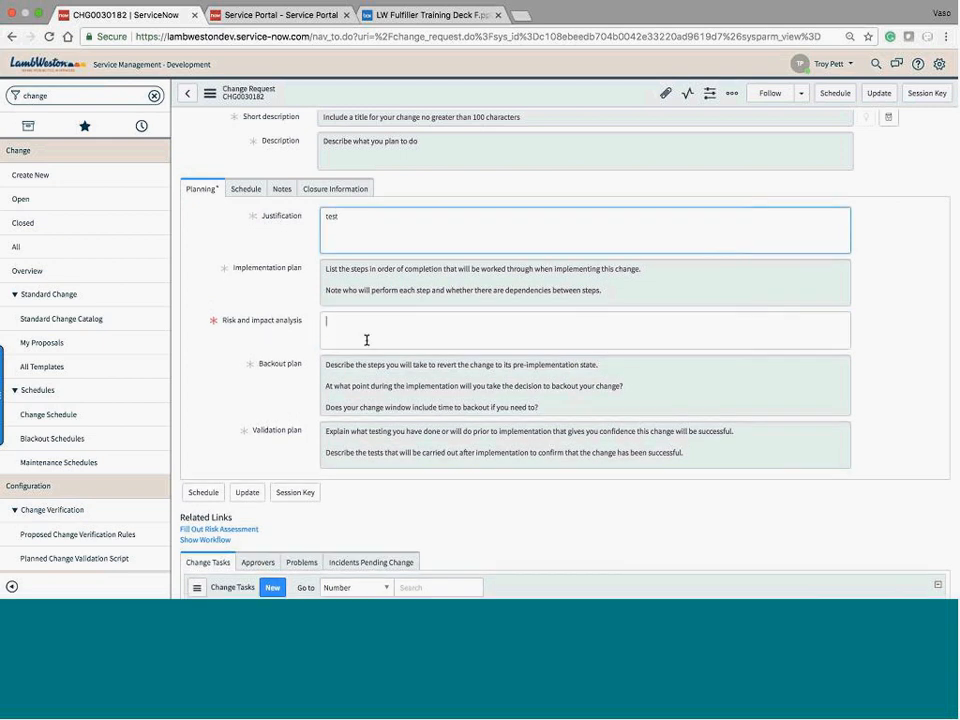
click(366, 340)
text(test)
Assign the standard change to the Servicedesk group and advance it to the Scheduled state.
scroll(396, 370, up, 4)
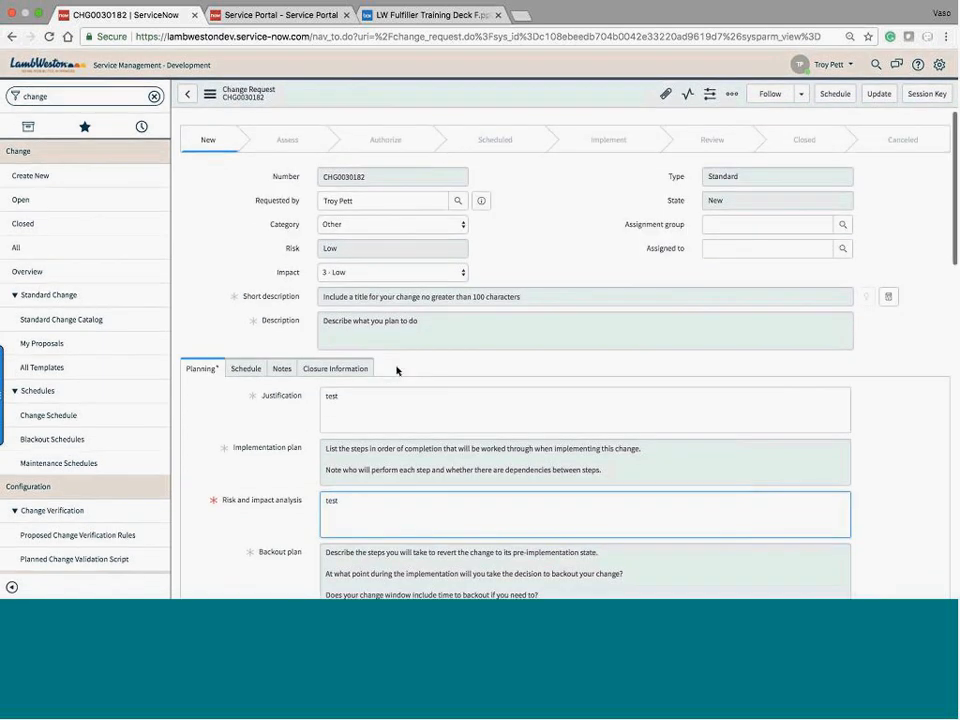
click(718, 224)
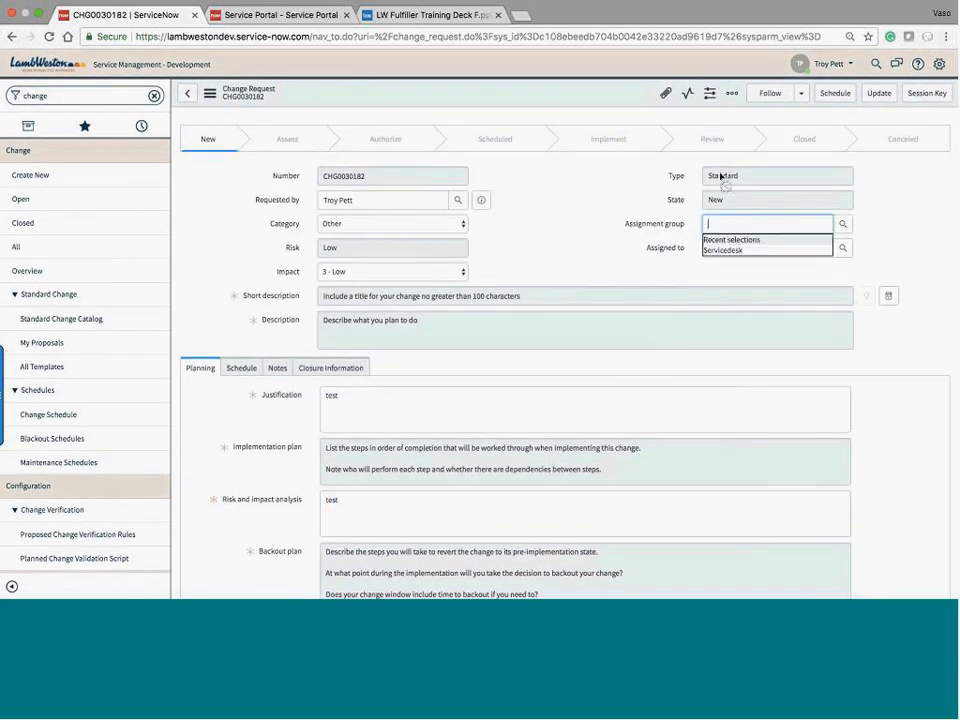
click(608, 210)
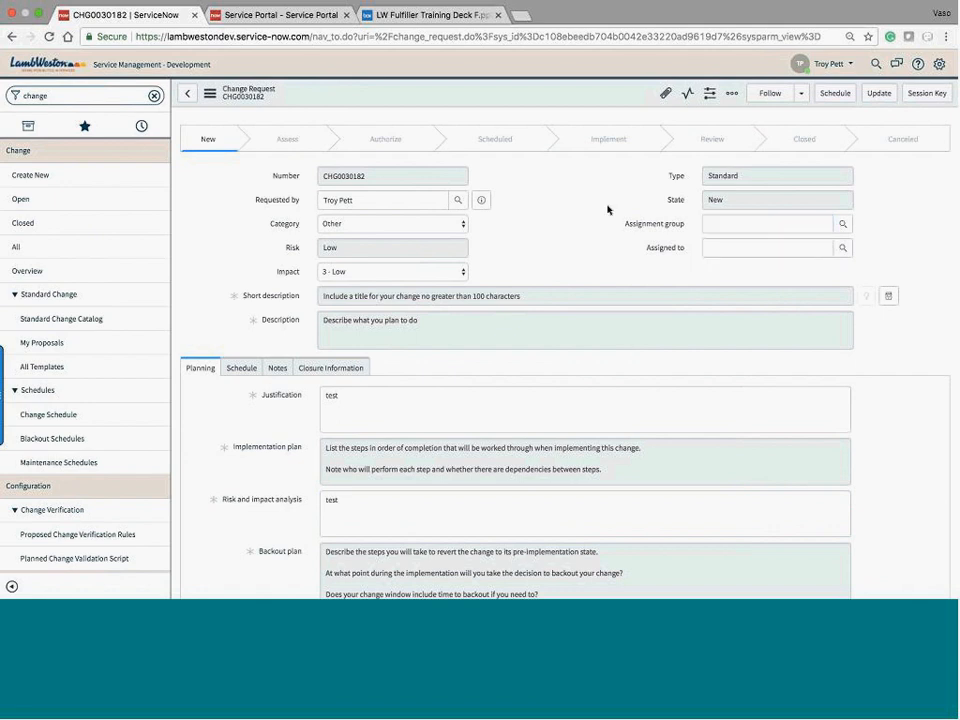
click(845, 94)
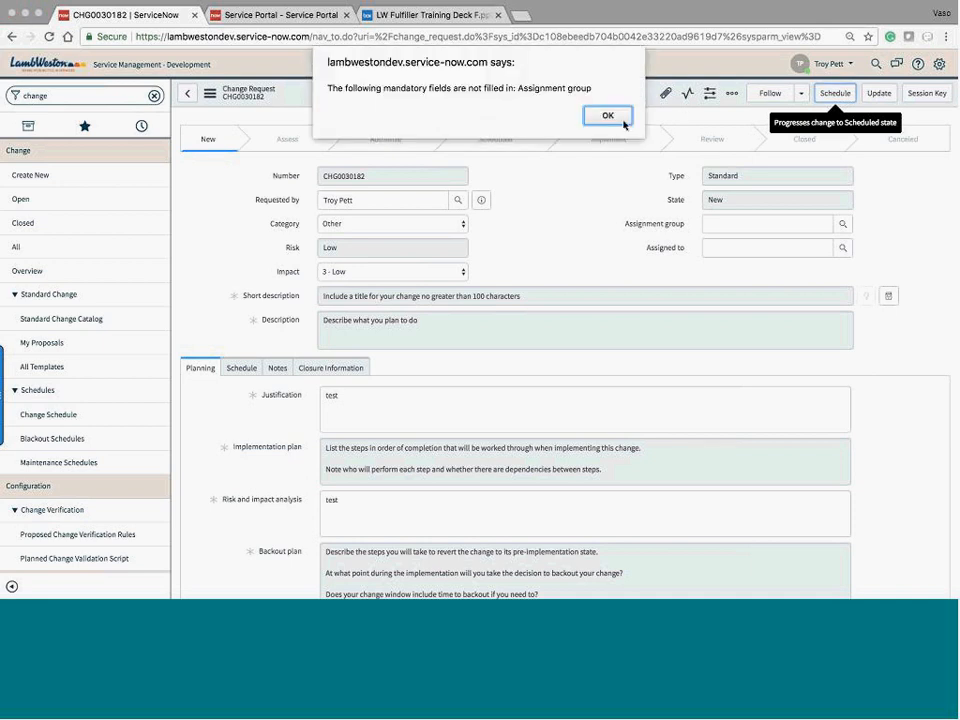
click(609, 55)
click(708, 229)
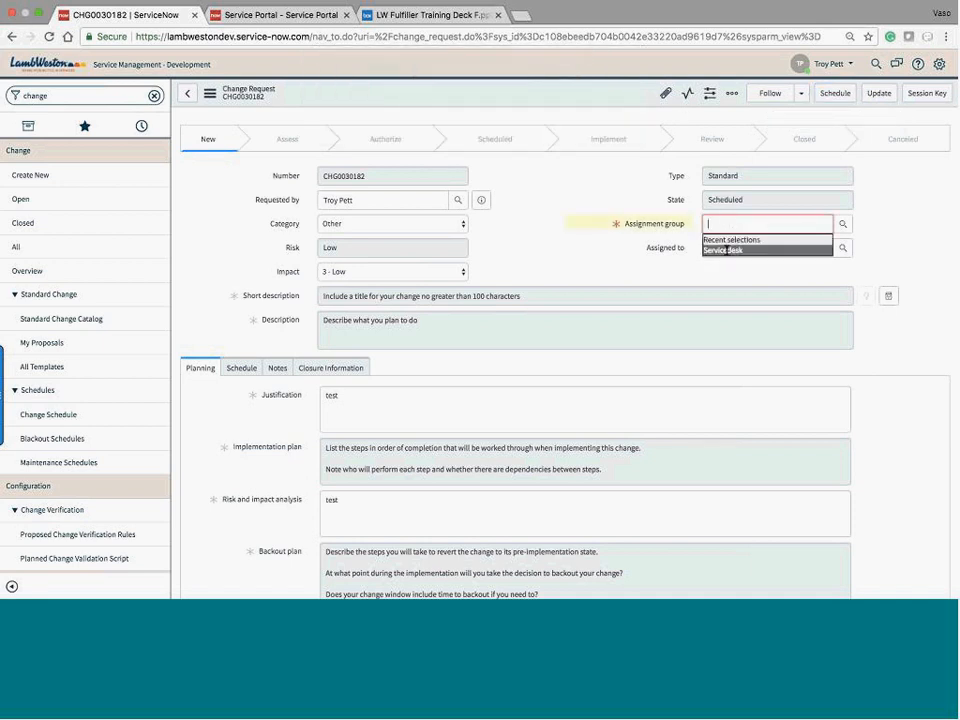
click(727, 250)
click(835, 94)
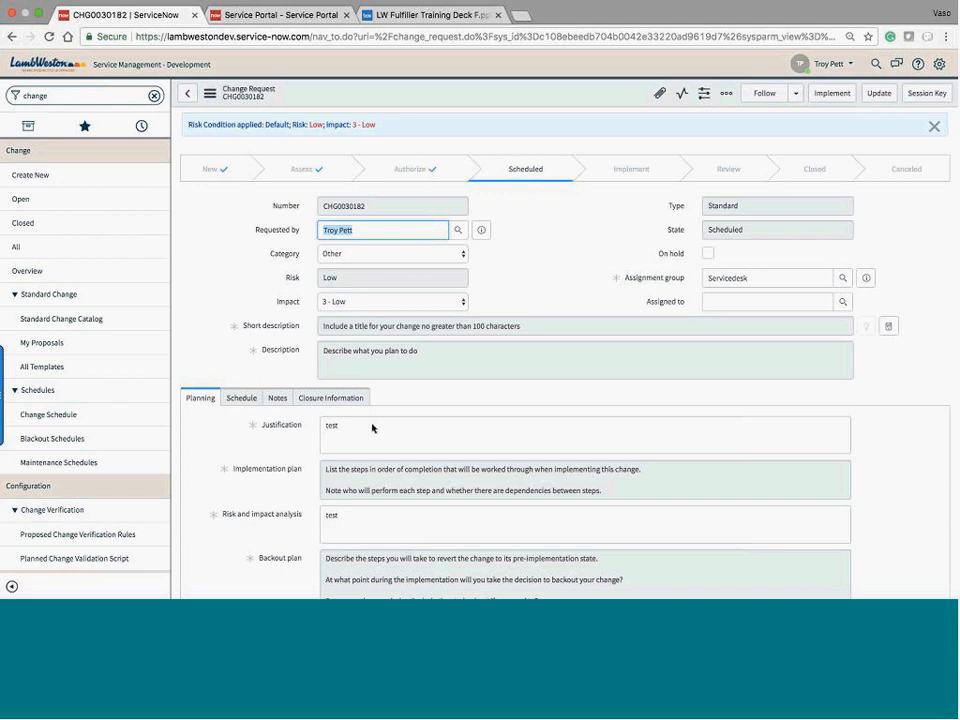
Review the scheduled standard change's details and change tasks, and advance it to the Implement state.
scroll(381, 521, down, 1)
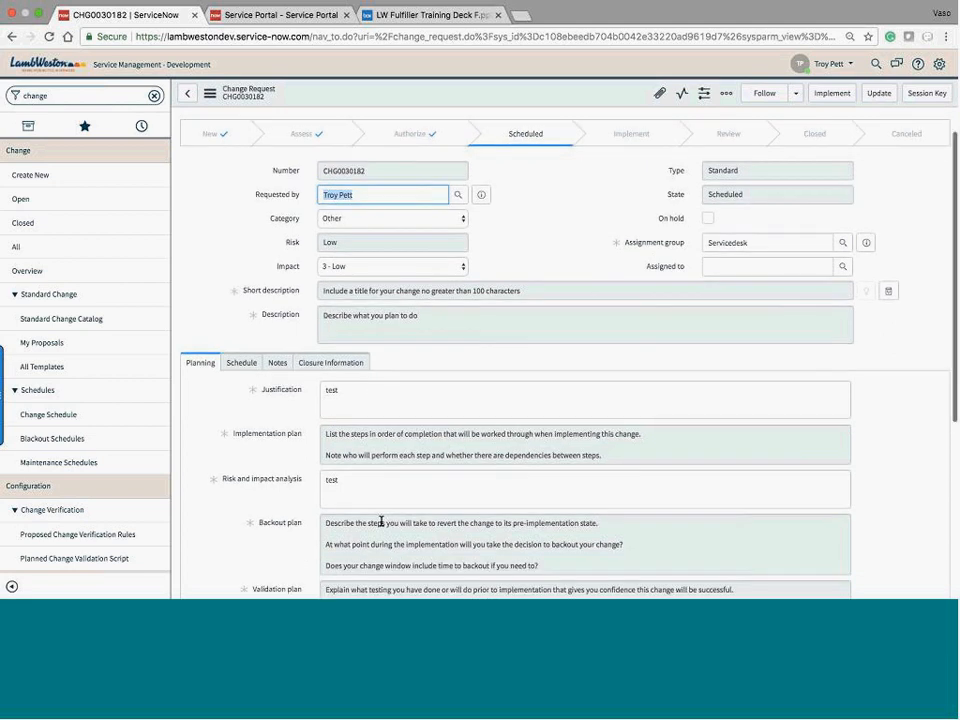
scroll(382, 525, up, 1)
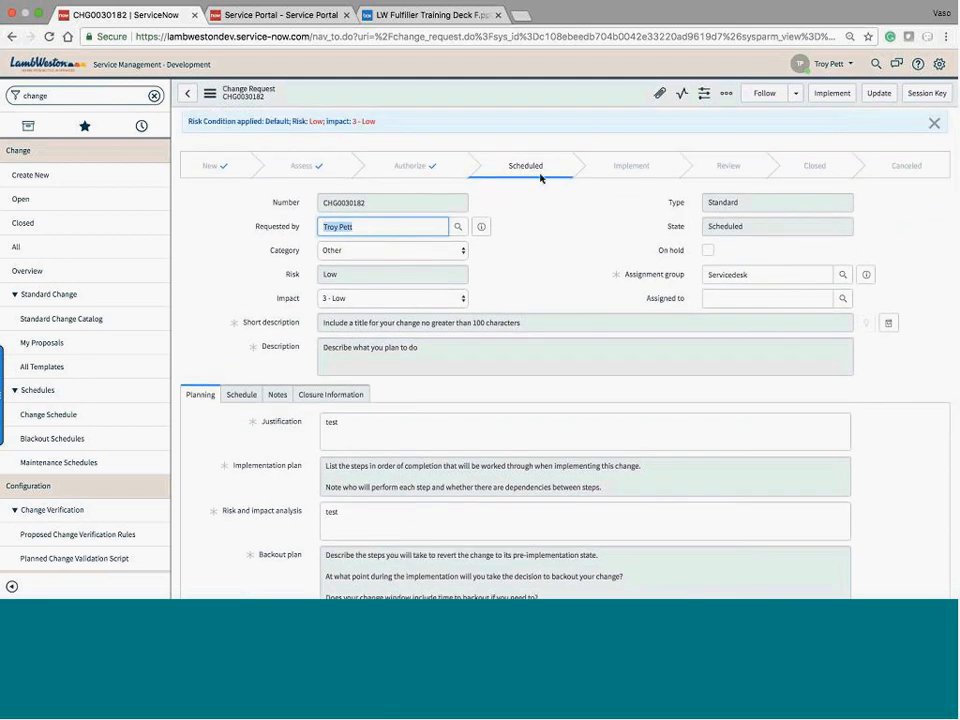
scroll(541, 249, down, 3)
click(541, 249)
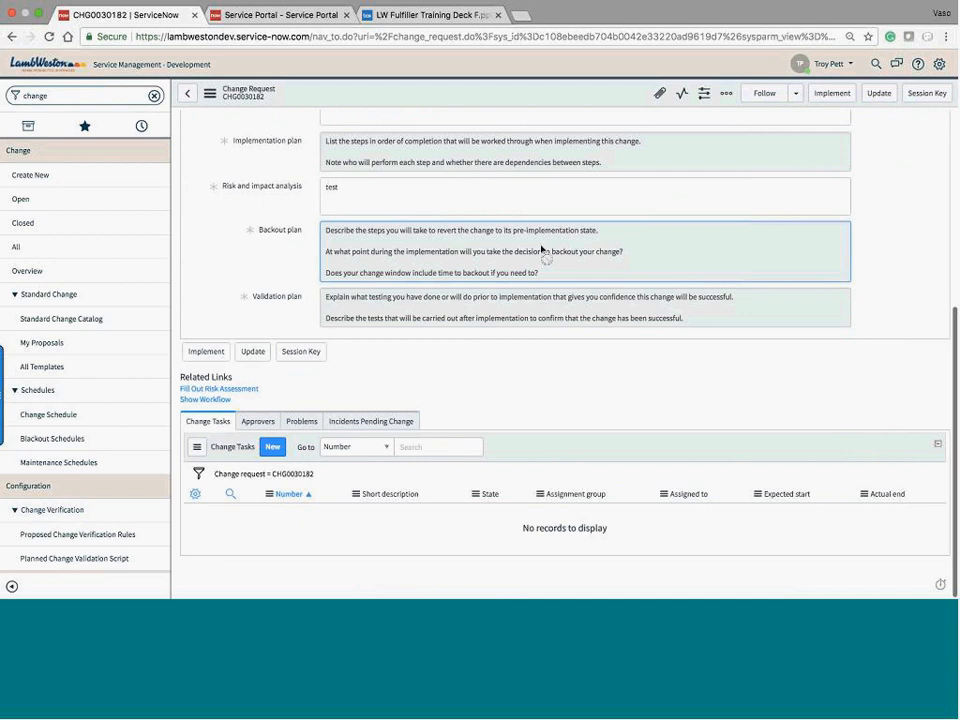
scroll(541, 249, up, 3)
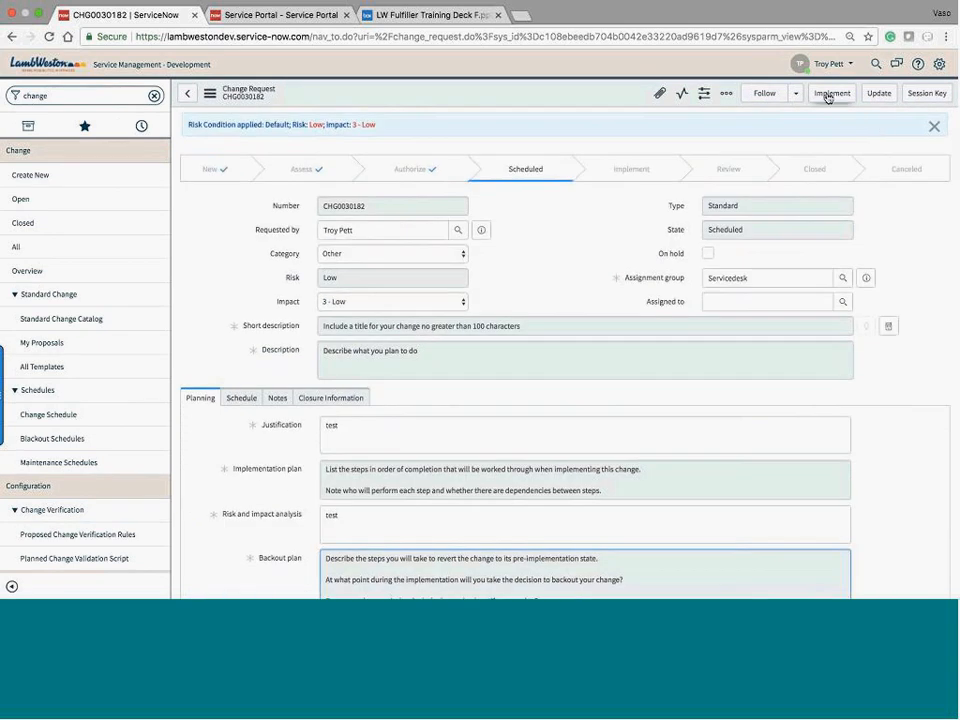
click(828, 97)
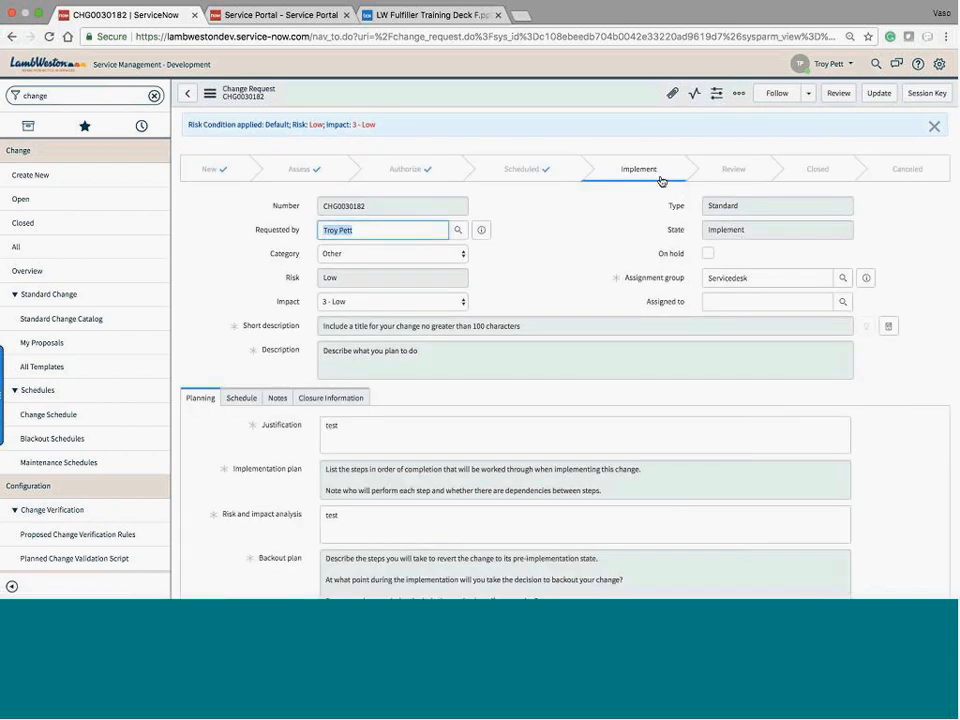
Set the Post implementation testing task's state to Closed Complete in the standard change's task list.
scroll(747, 257, down, 2)
scroll(747, 257, down, 2)
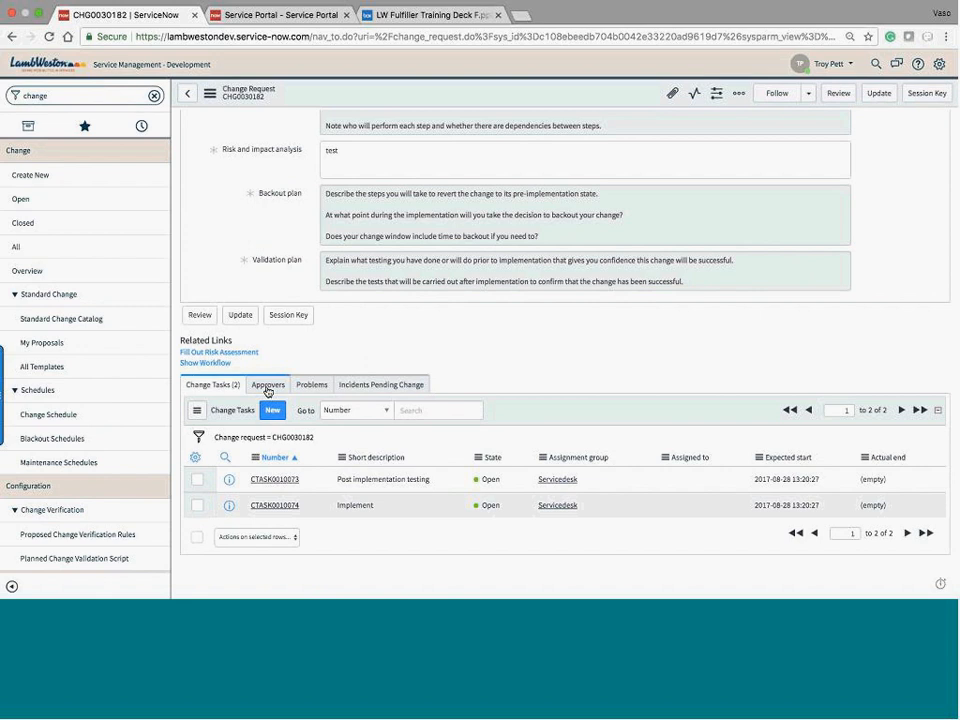
double_click(490, 477)
click(500, 480)
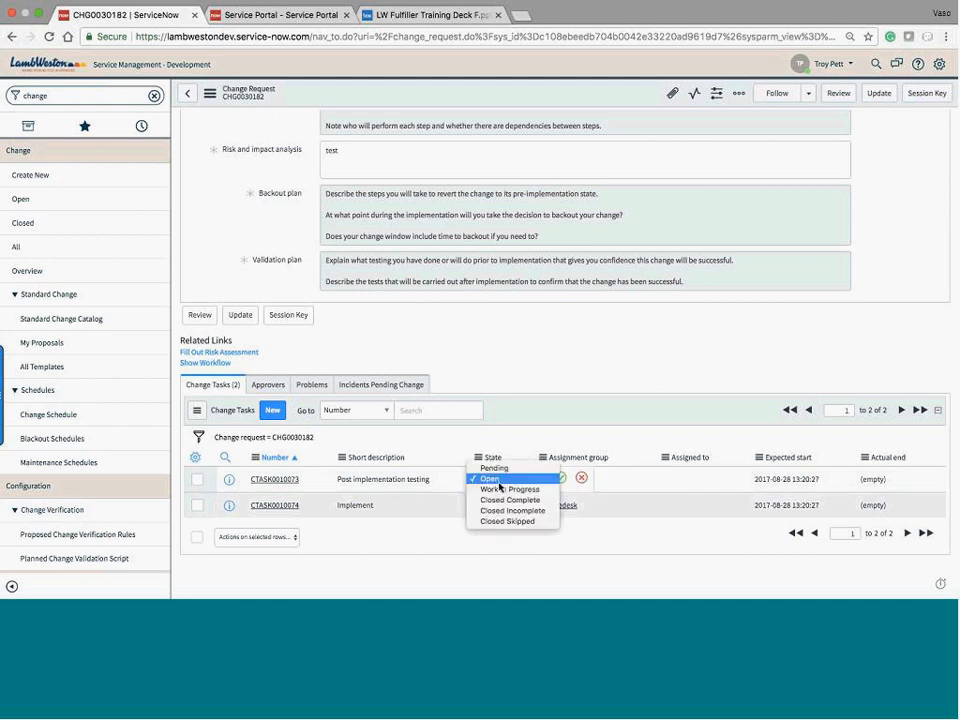
click(497, 500)
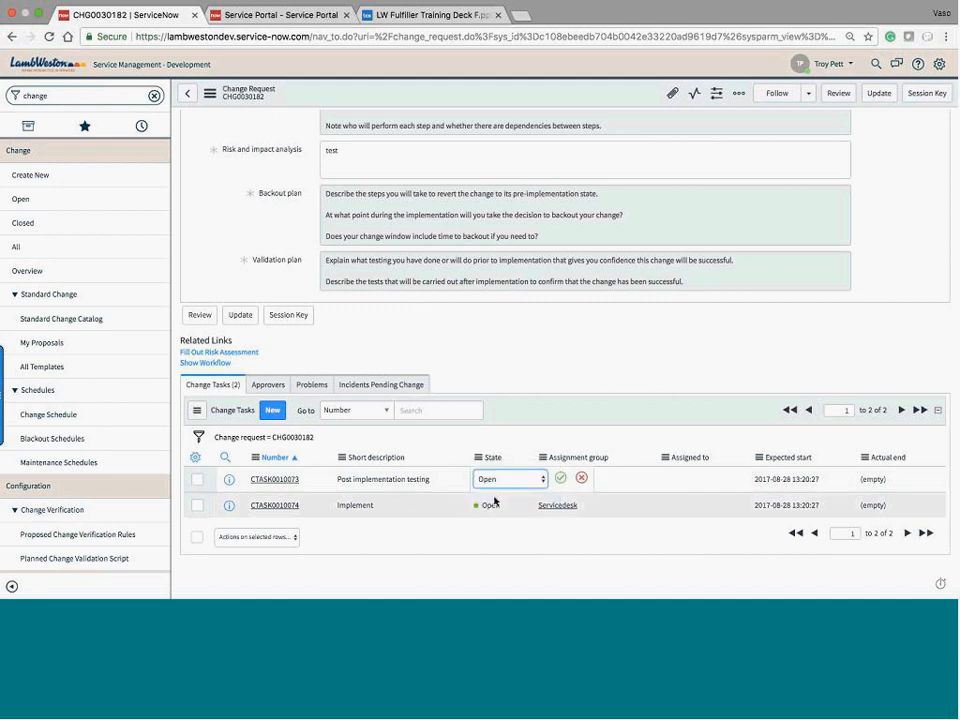
Try to set the Implement task's state to Closed Complete in the standard change's task list, and update the change.
double_click(490, 505)
click(500, 505)
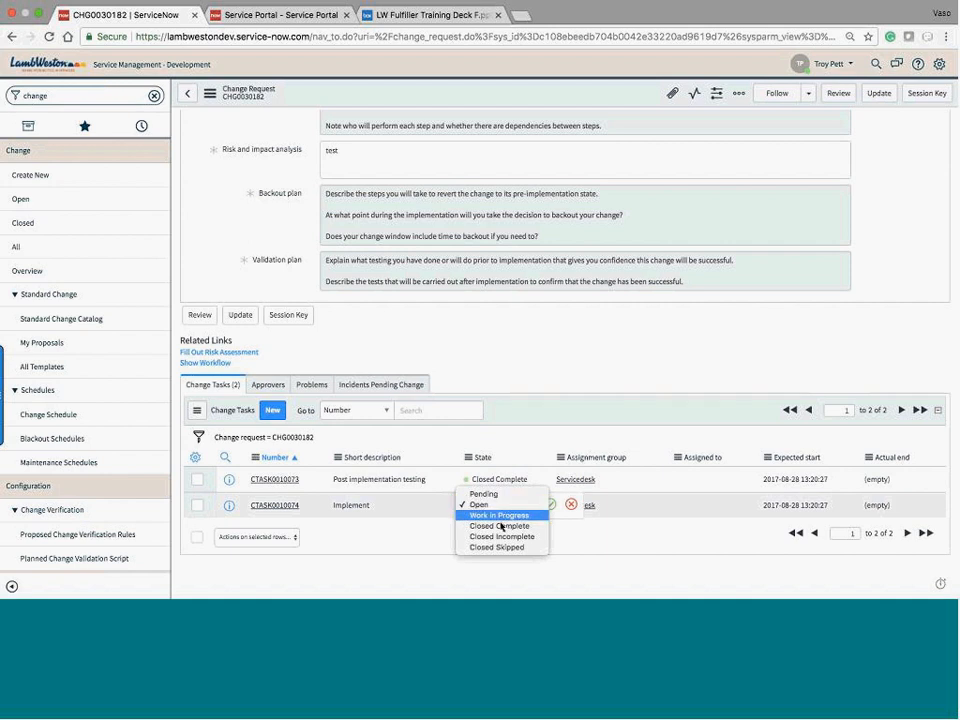
click(503, 525)
click(874, 96)
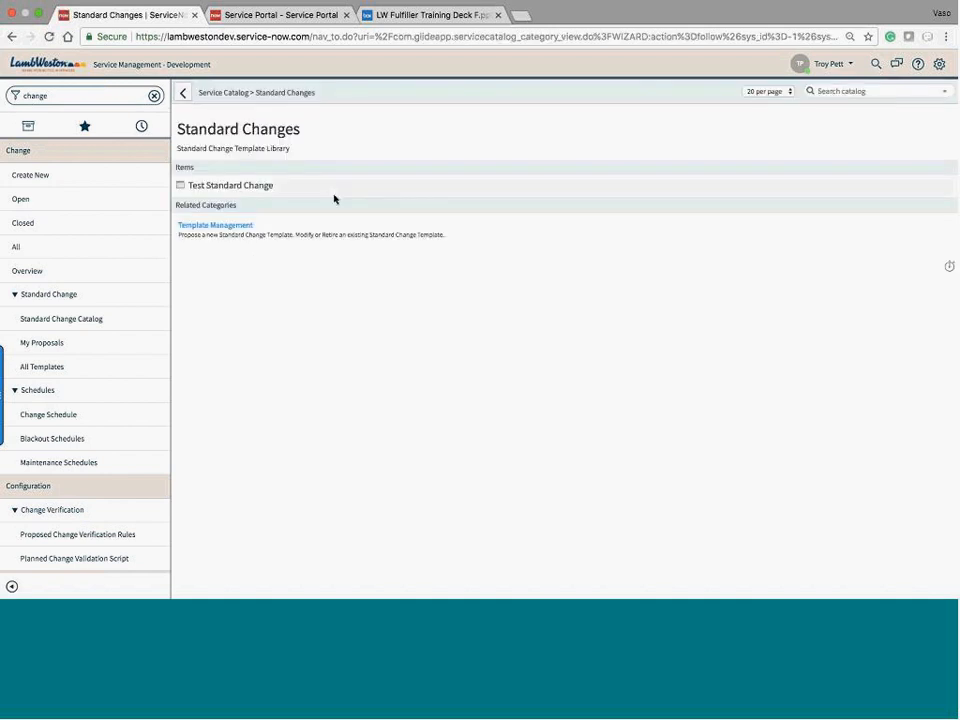
Reopen the standard change from the list of all changes, check its actual start, and advance it to the Review state.
click(35, 247)
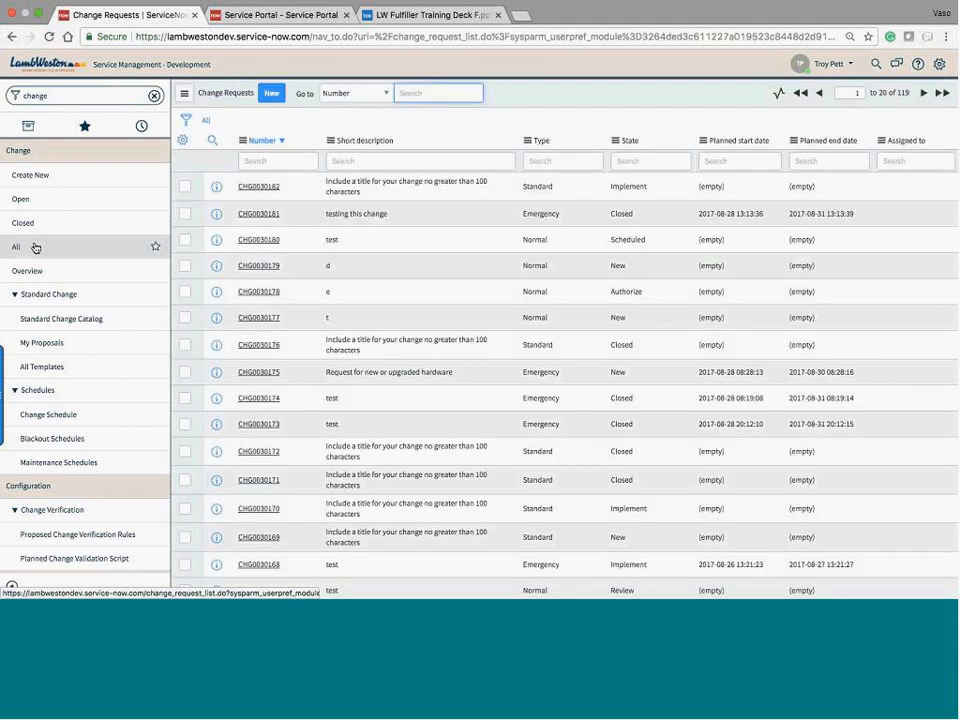
click(241, 187)
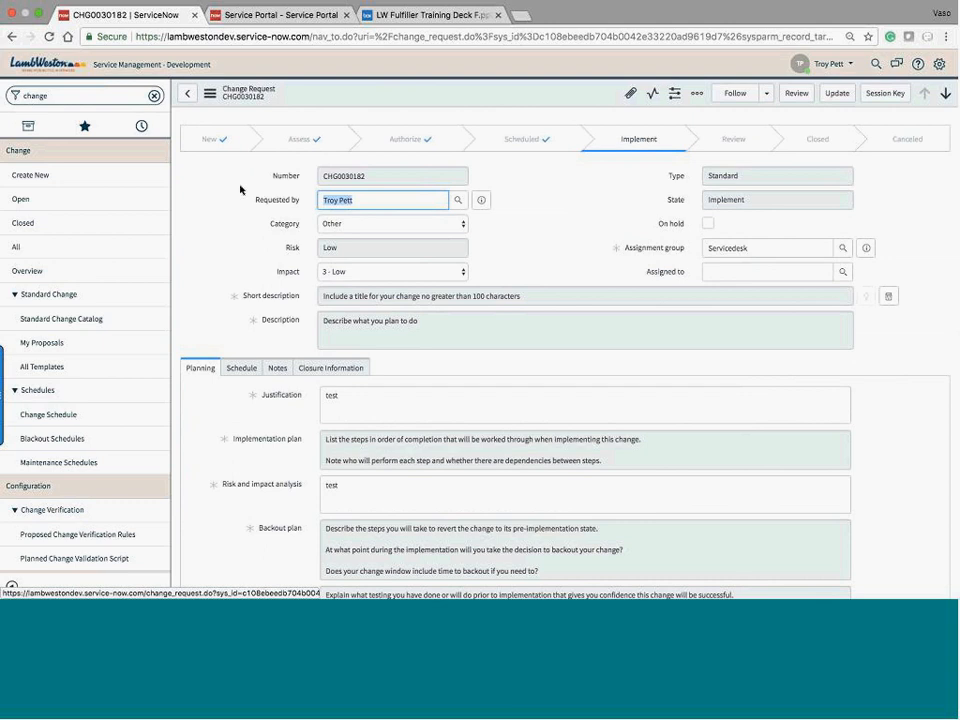
click(253, 369)
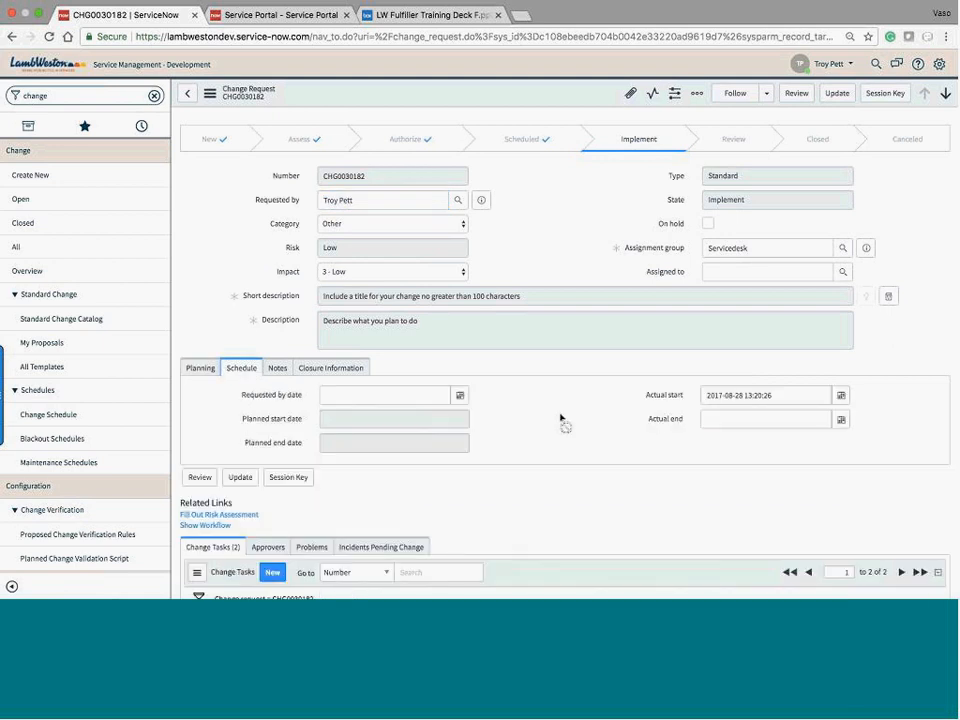
scroll(515, 420, down, 1)
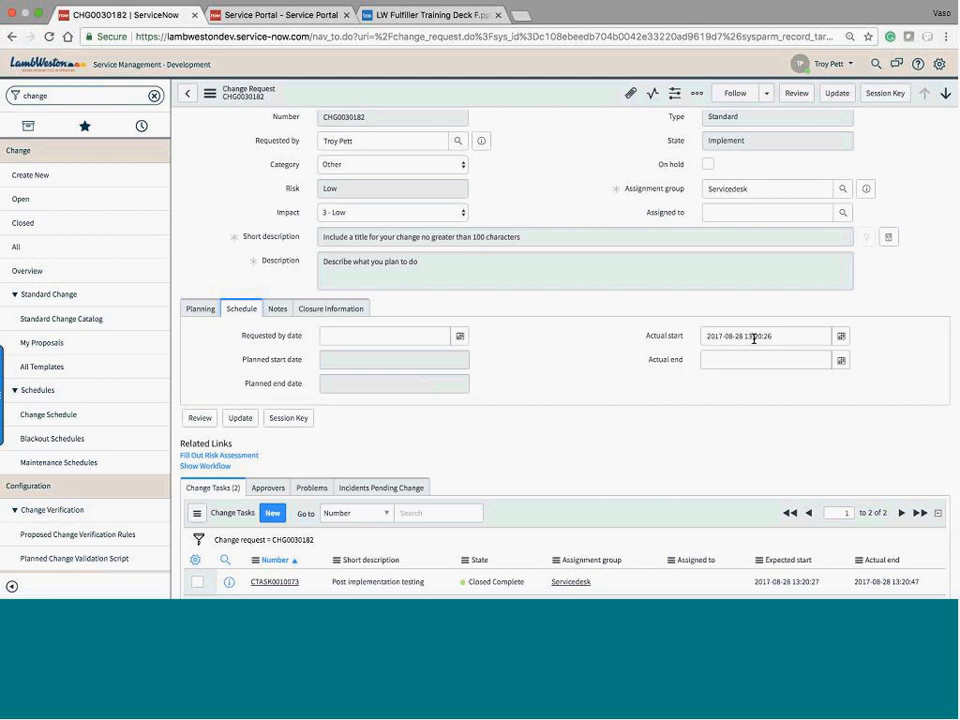
drag(786, 338, 628, 343)
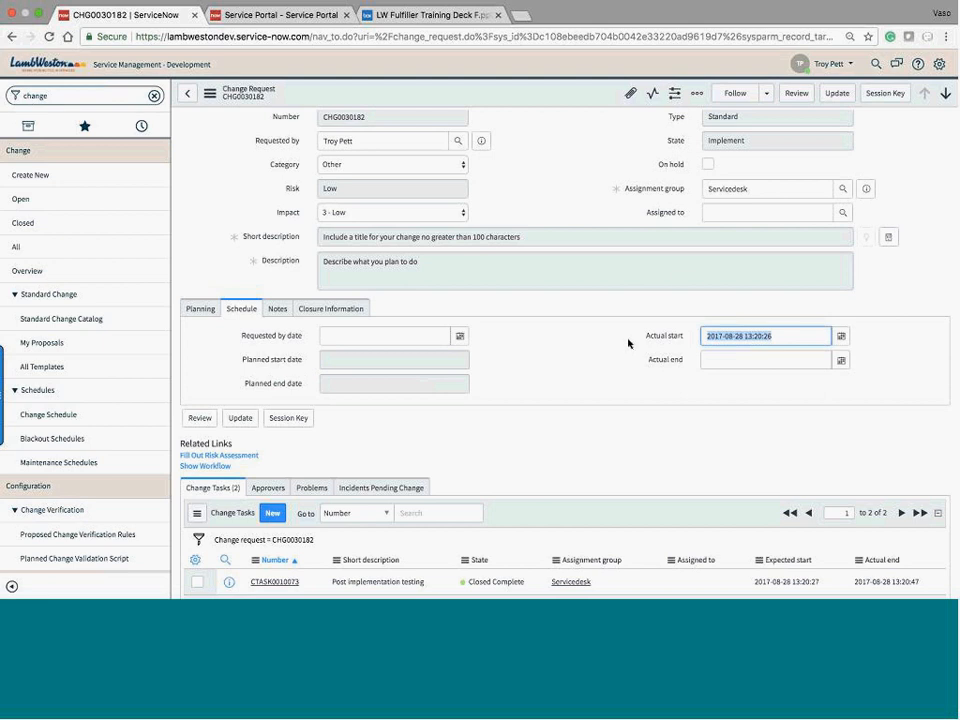
scroll(692, 281, up, 2)
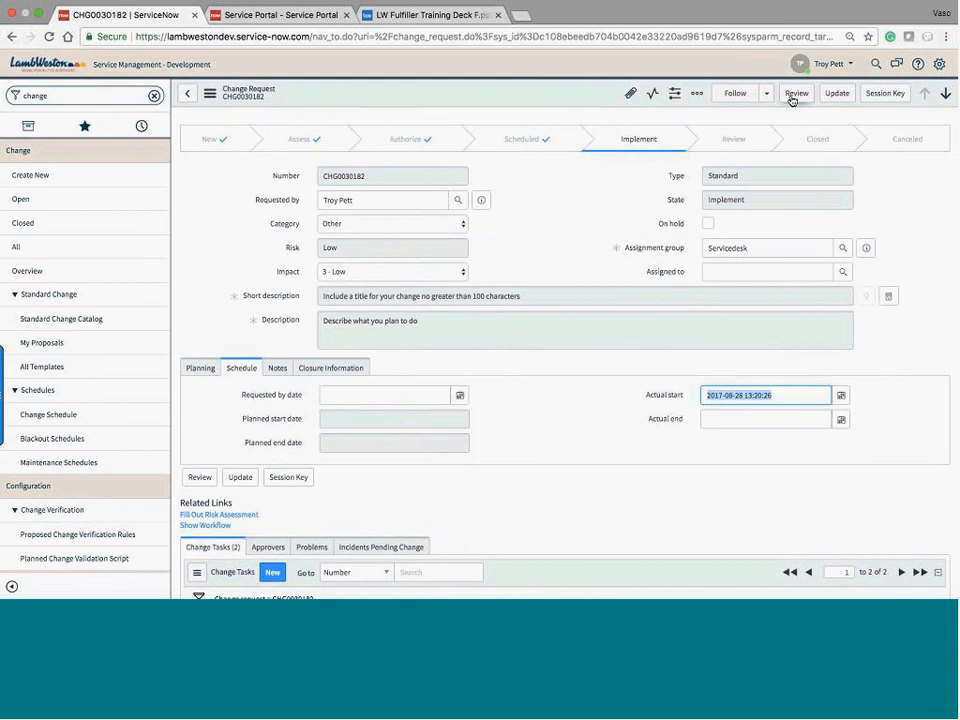
click(794, 95)
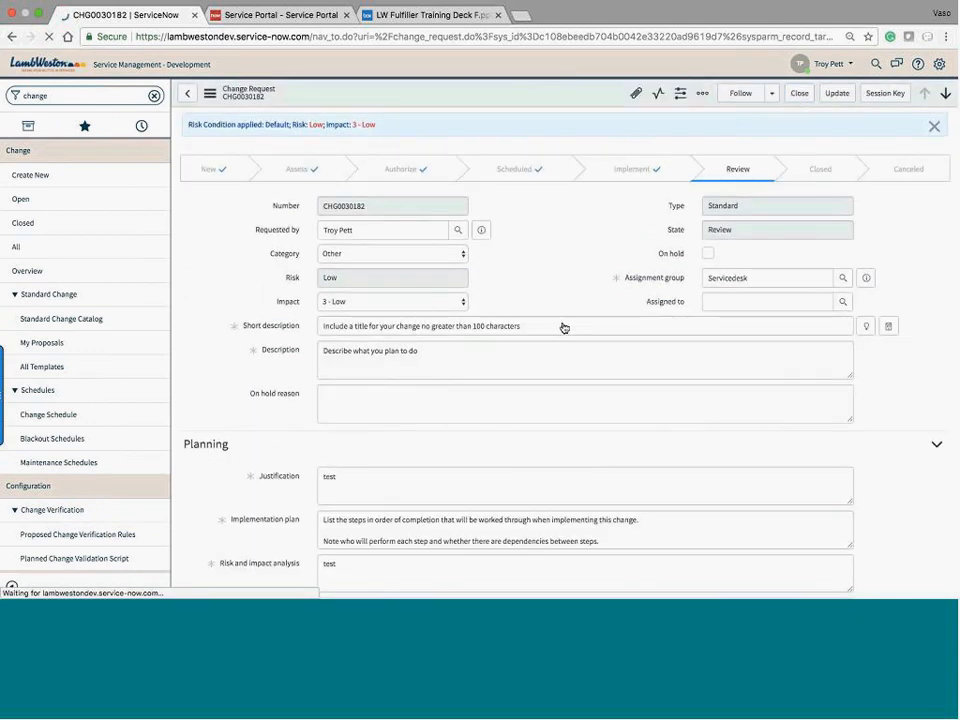
Examine the reviewed standard change's actual dates, change task states and change number.
scroll(553, 415, down, 3)
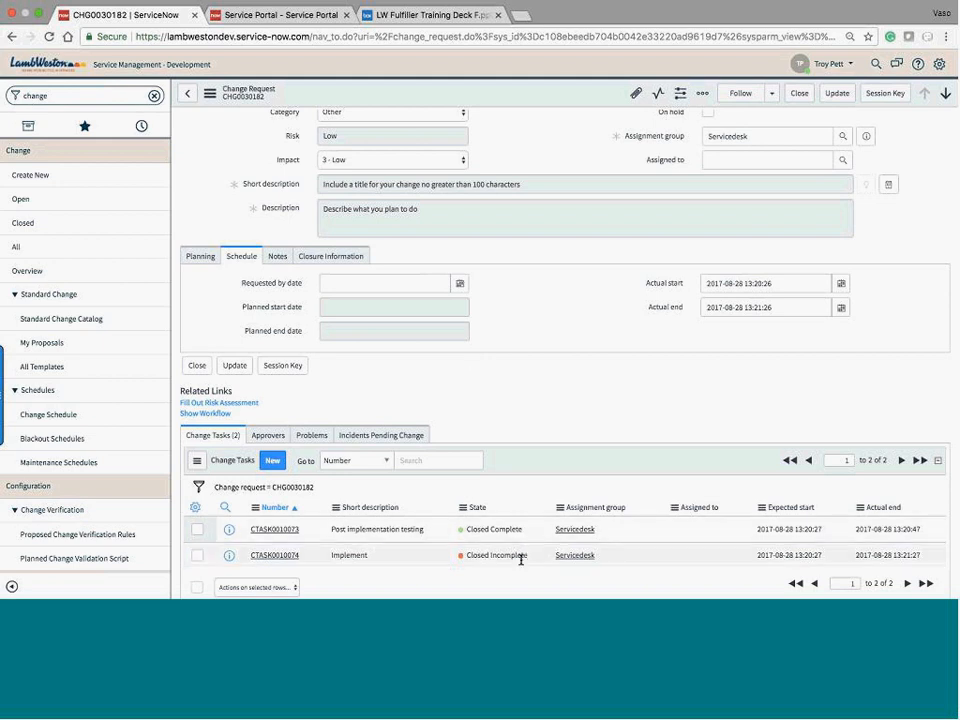
scroll(575, 384, up, 3)
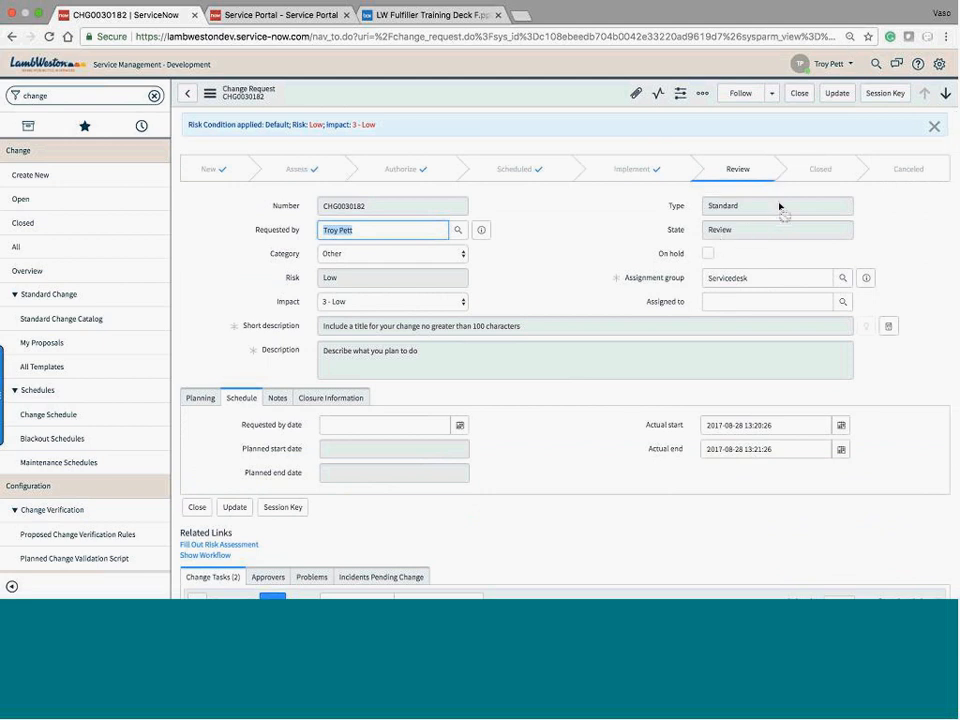
scroll(506, 561, down, 4)
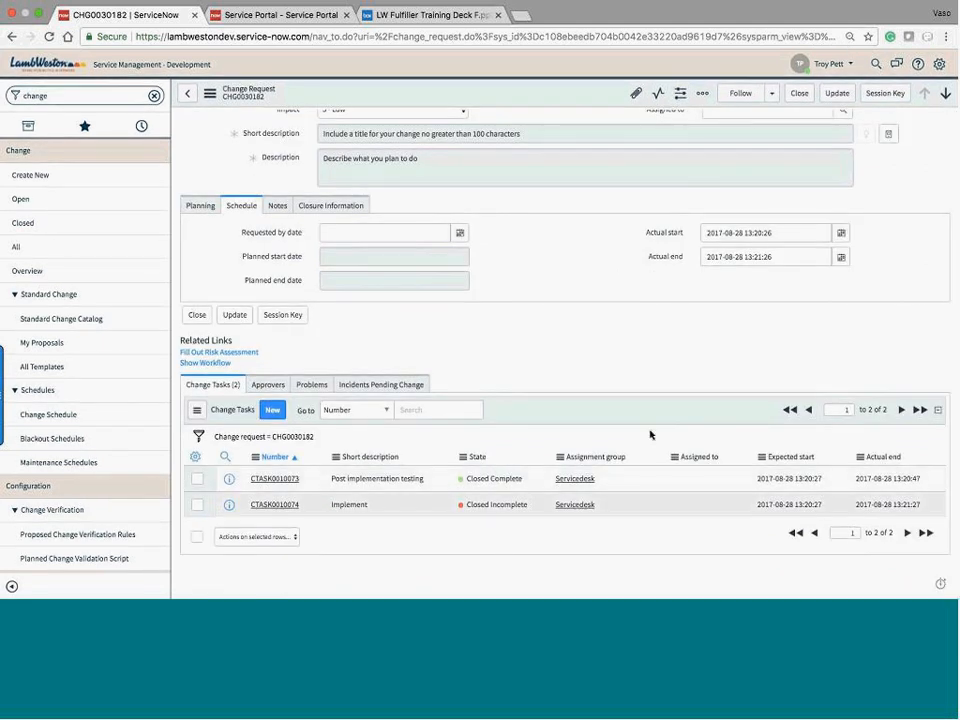
scroll(651, 435, up, 4)
double_click(352, 206)
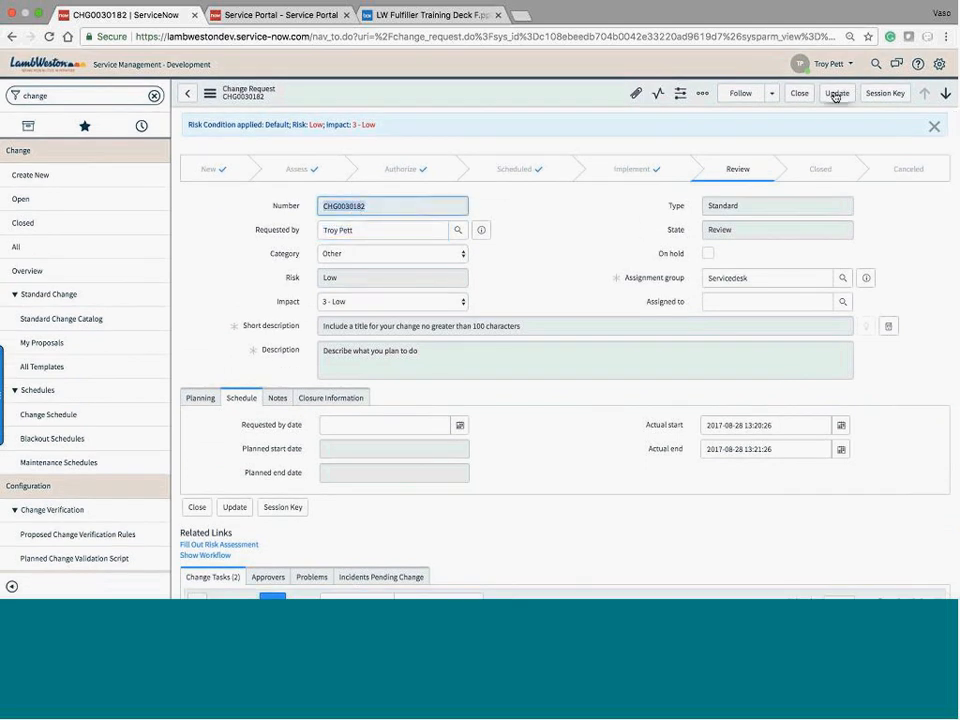
Close the standard change with the close code "Successful with issues" and the close notes "issues to be tested".
click(801, 95)
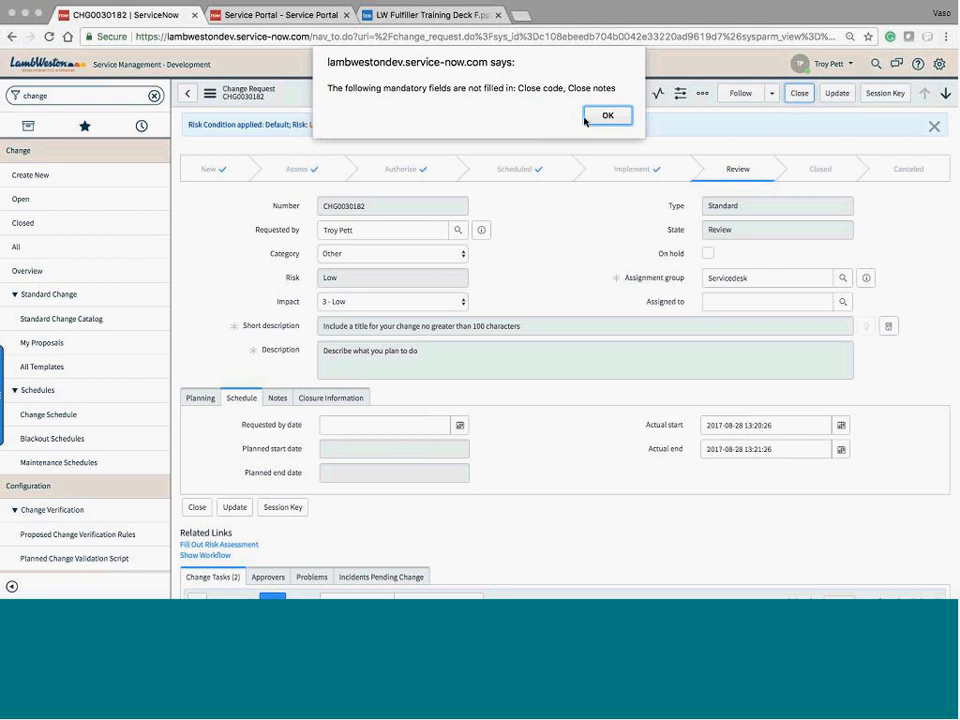
click(607, 112)
click(352, 398)
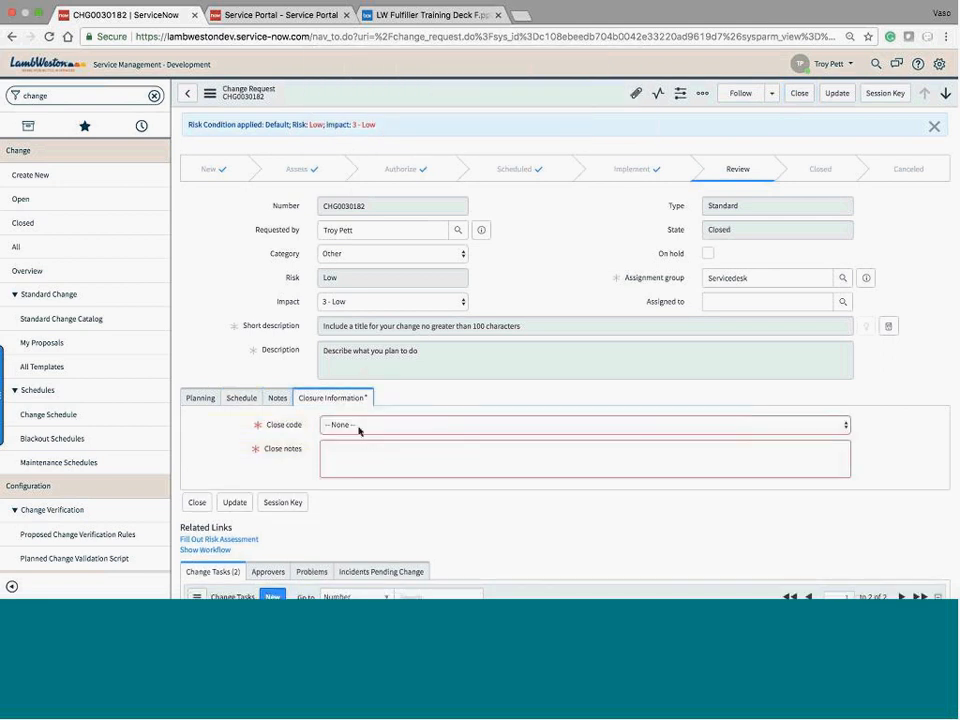
click(359, 428)
click(359, 446)
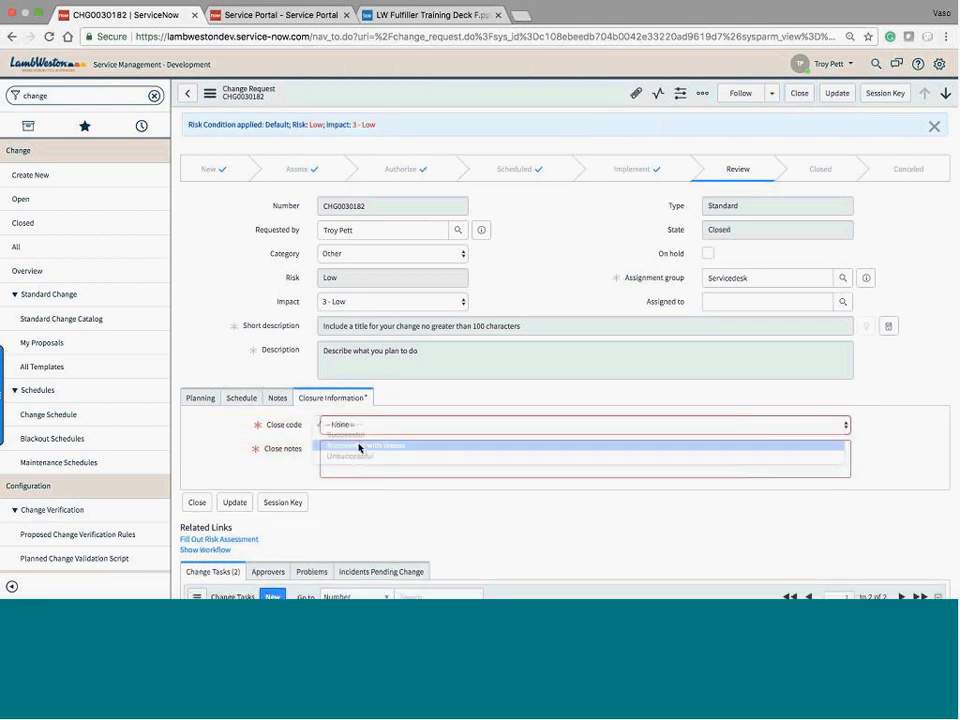
click(349, 458)
text(issues to b)
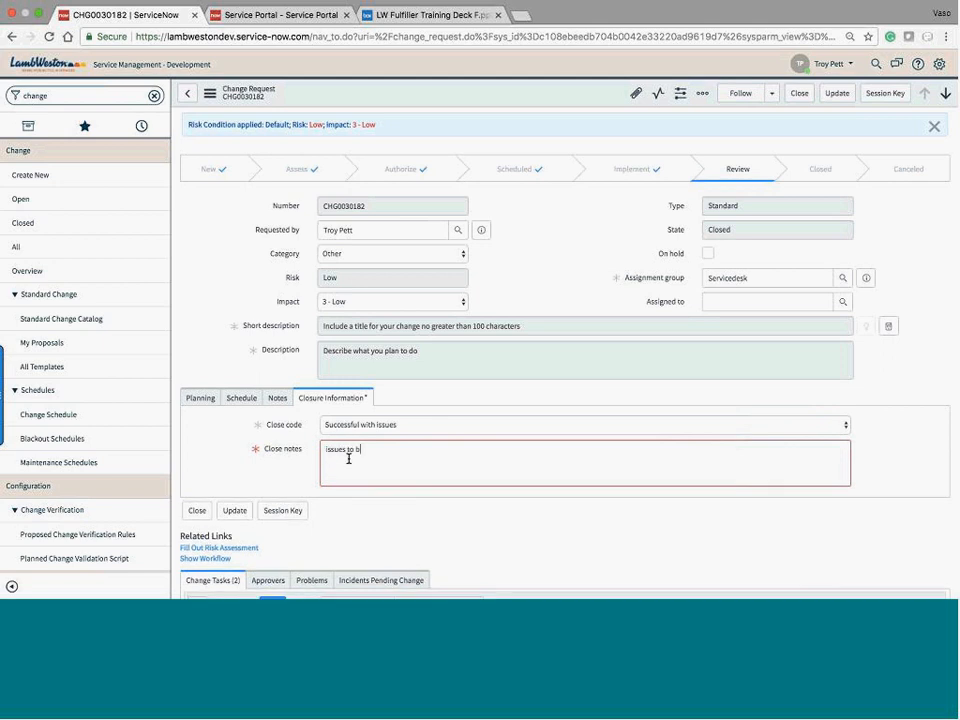
text(e tested)
click(834, 95)
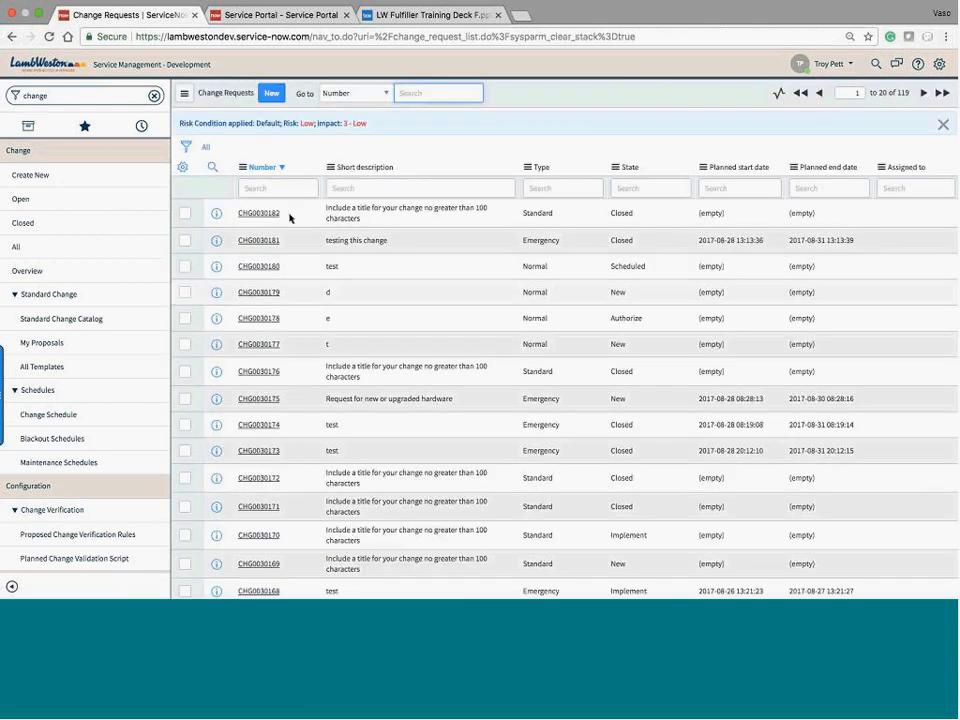
Reopen the closed standard change and examine its state, closure information and the Implement task's state.
click(271, 214)
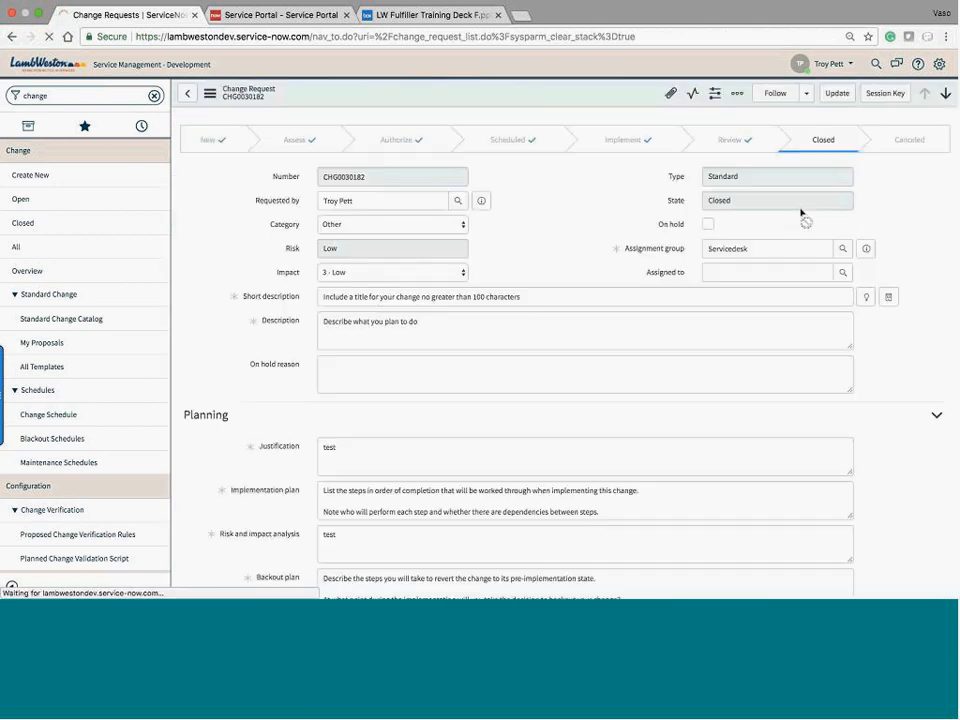
scroll(773, 228, down, 3)
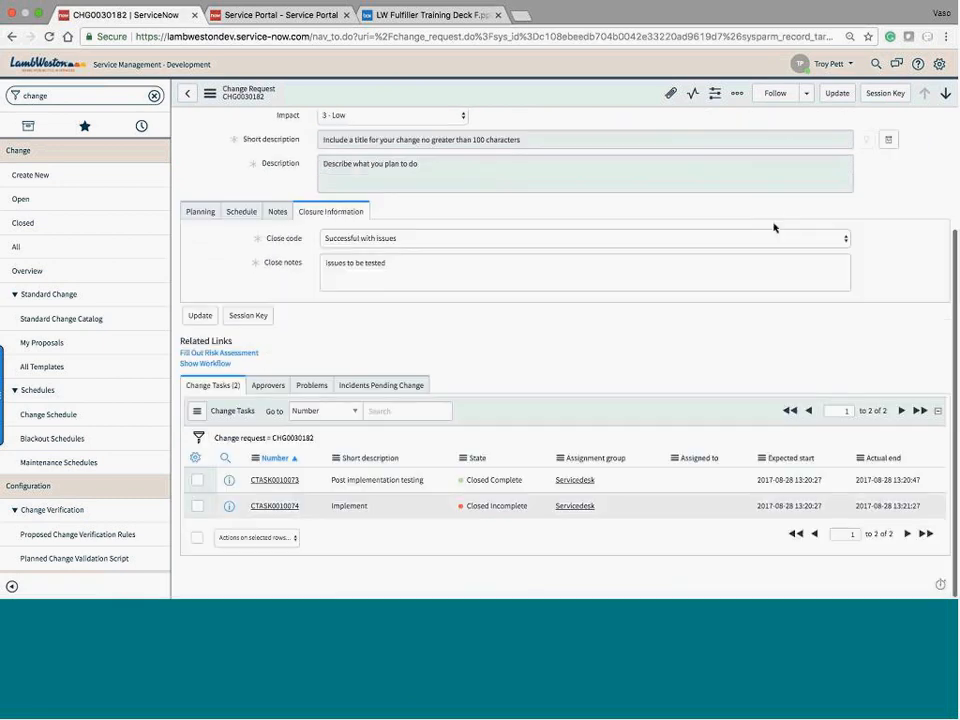
scroll(773, 228, up, 3)
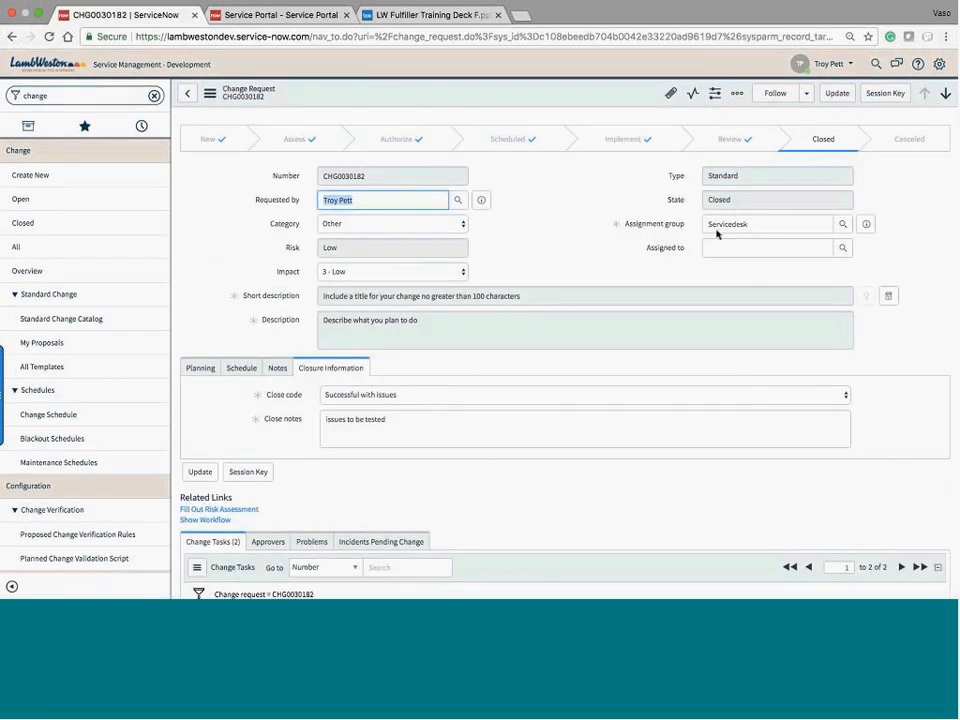
scroll(632, 396, down, 3)
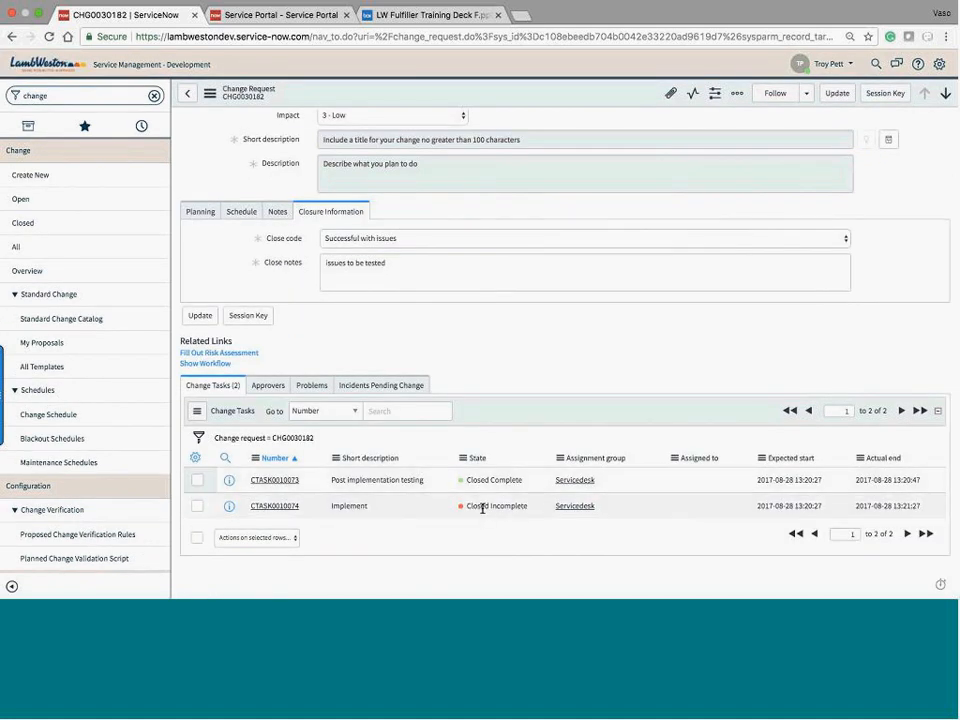
click(483, 508)
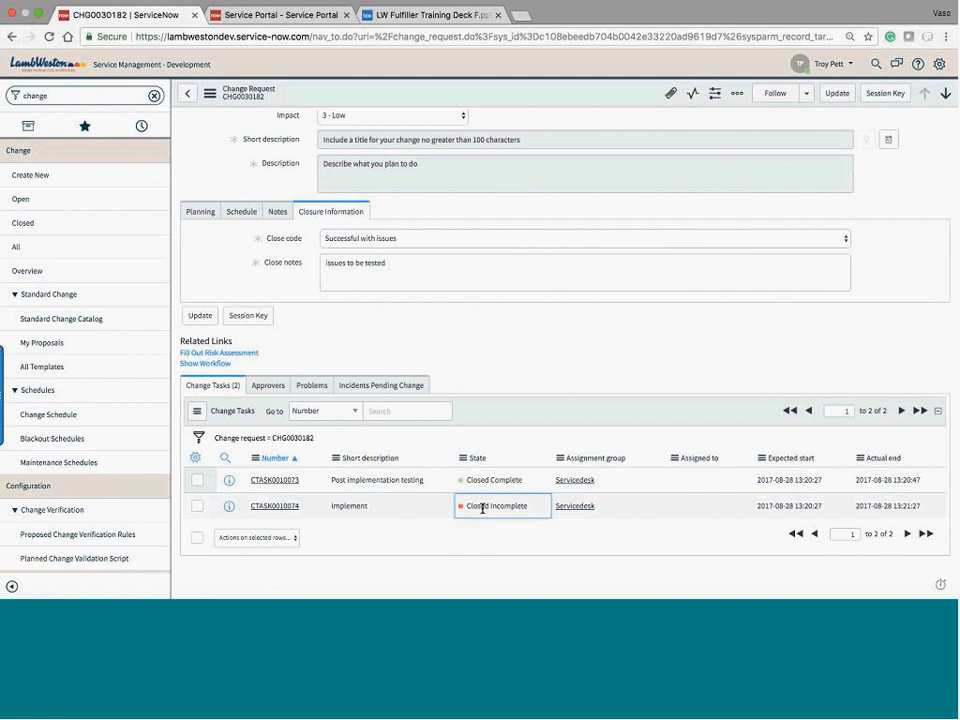
key(Up)
scroll(489, 501, up, 3)
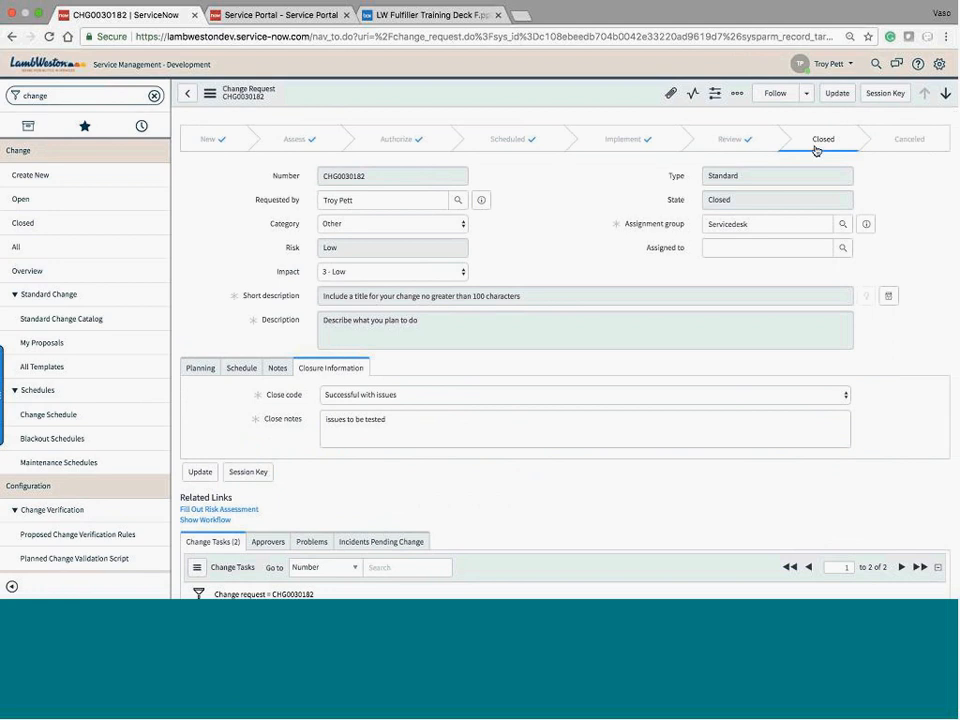
Update the closed standard change, open it again, and check its change tasks and approvers.
click(839, 98)
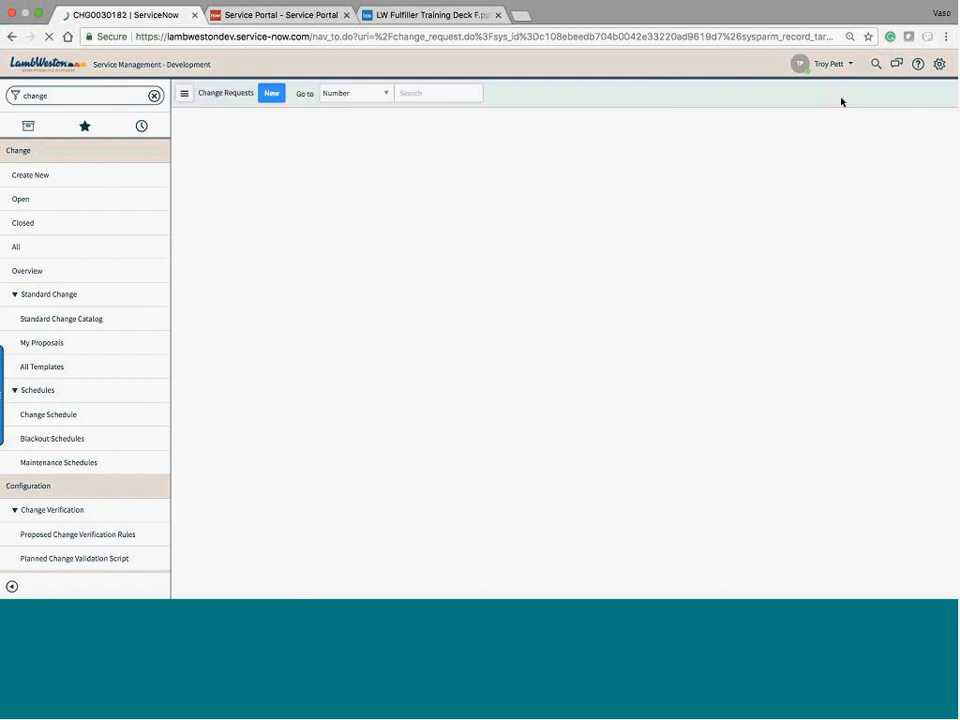
click(275, 188)
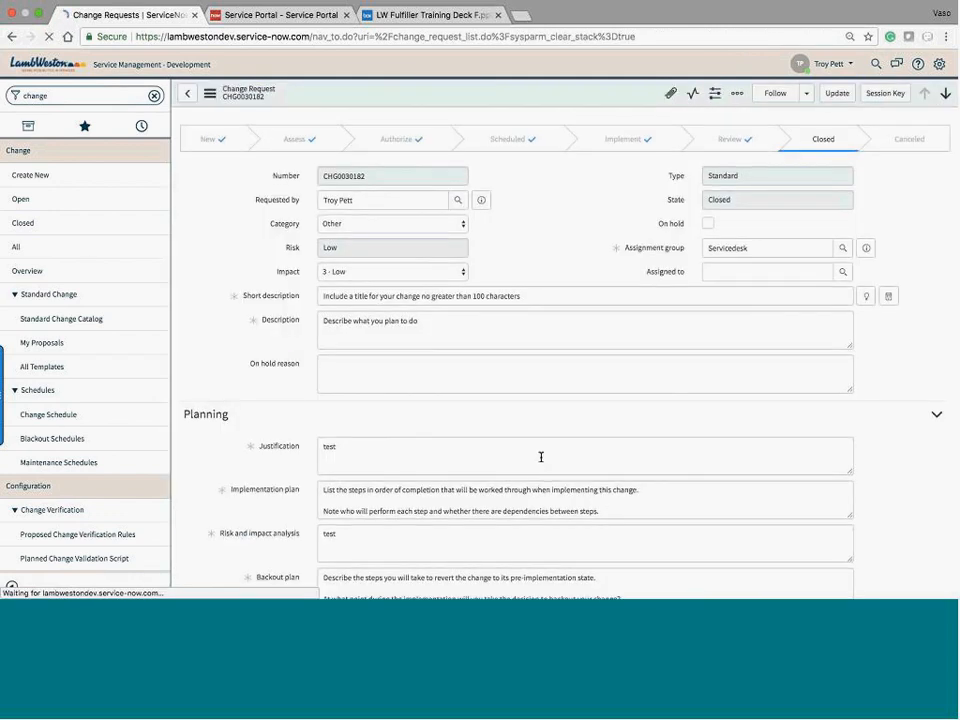
scroll(541, 456, down, 3)
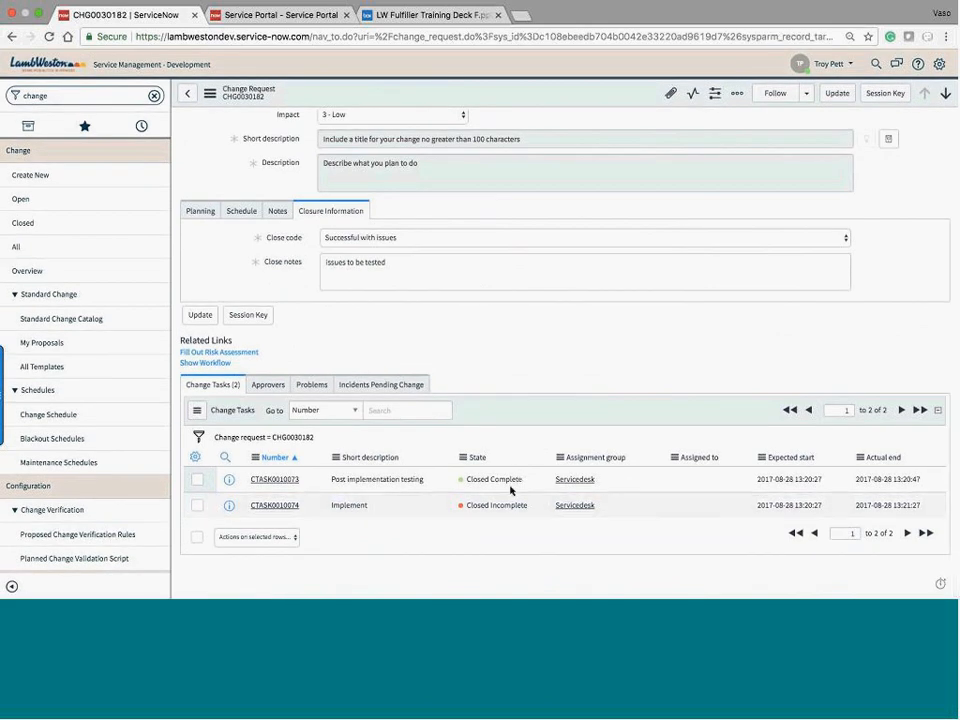
click(94, 97)
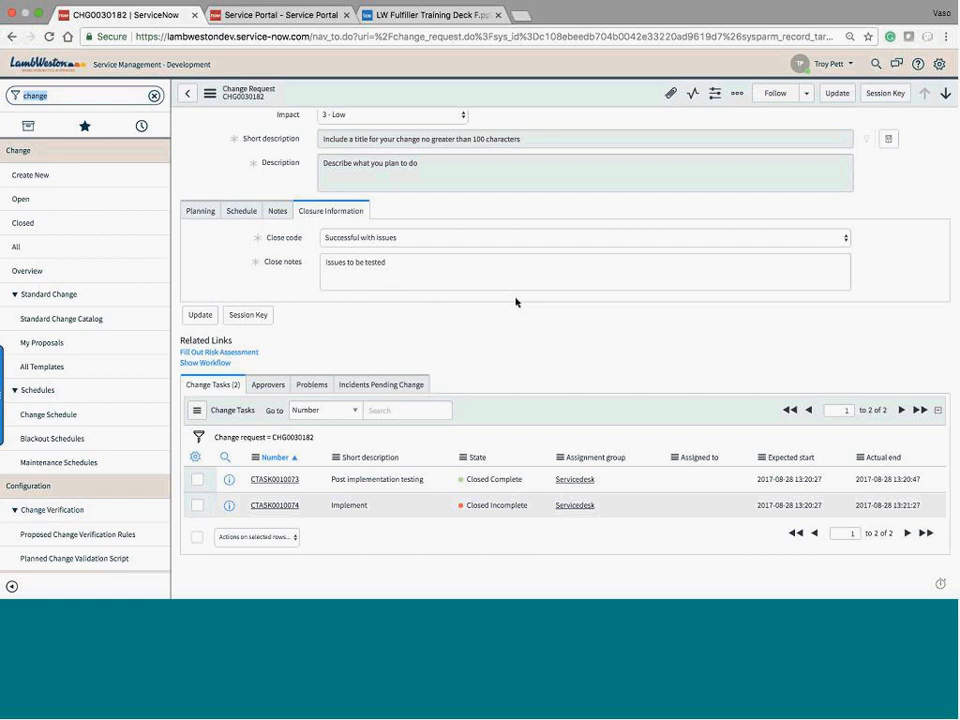
click(268, 386)
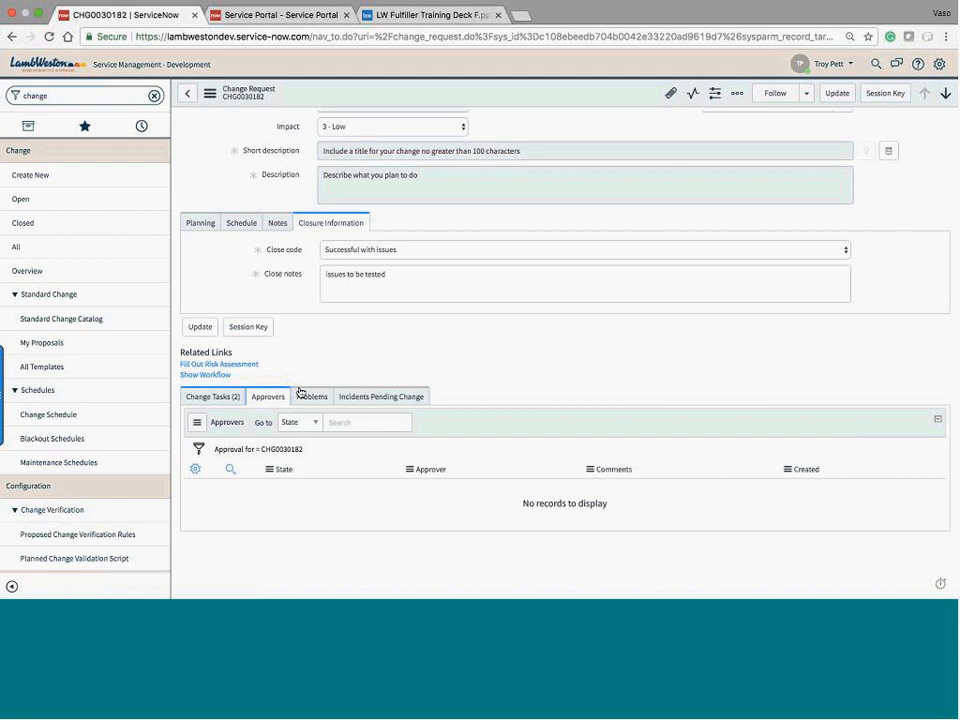
click(230, 397)
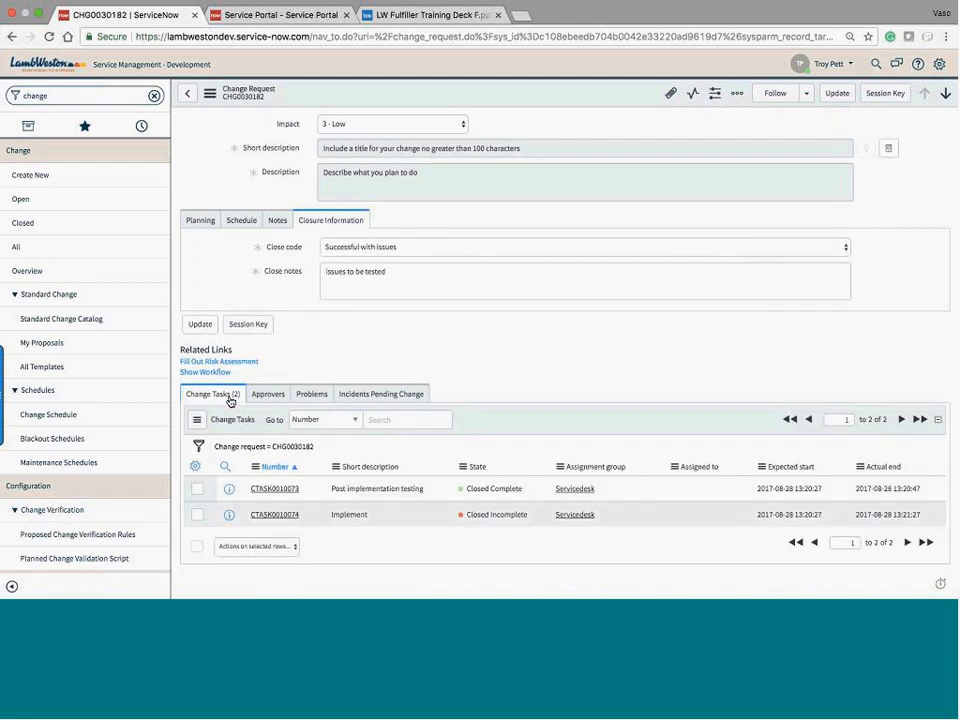
scroll(229, 399, up, 3)
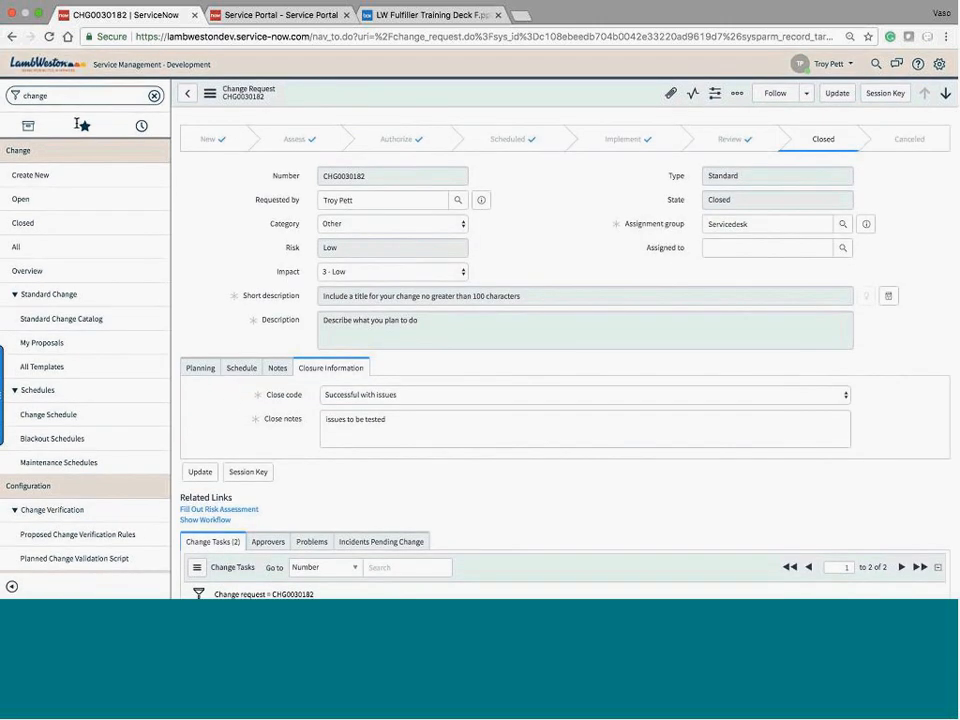
Start a new change request of the Normal type and set its category to Software.
click(62, 184)
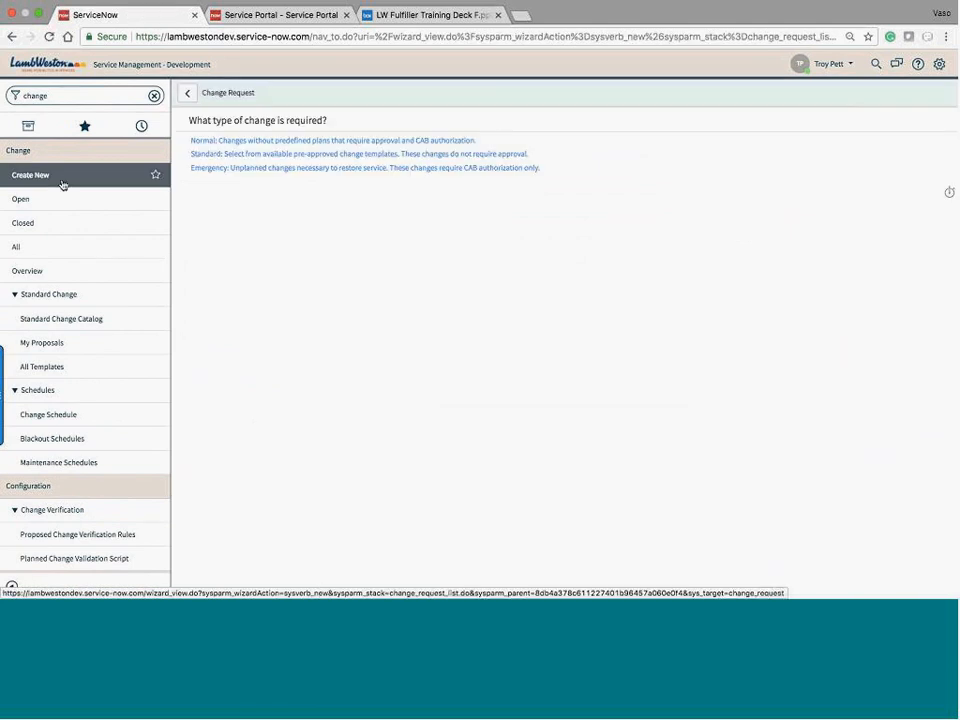
click(303, 146)
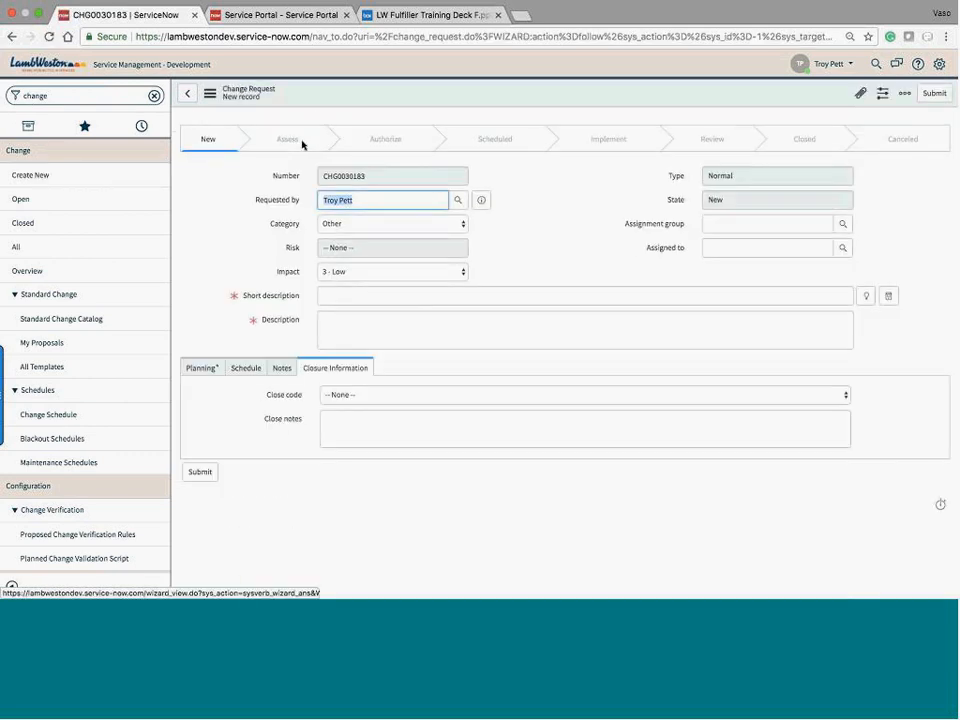
click(362, 224)
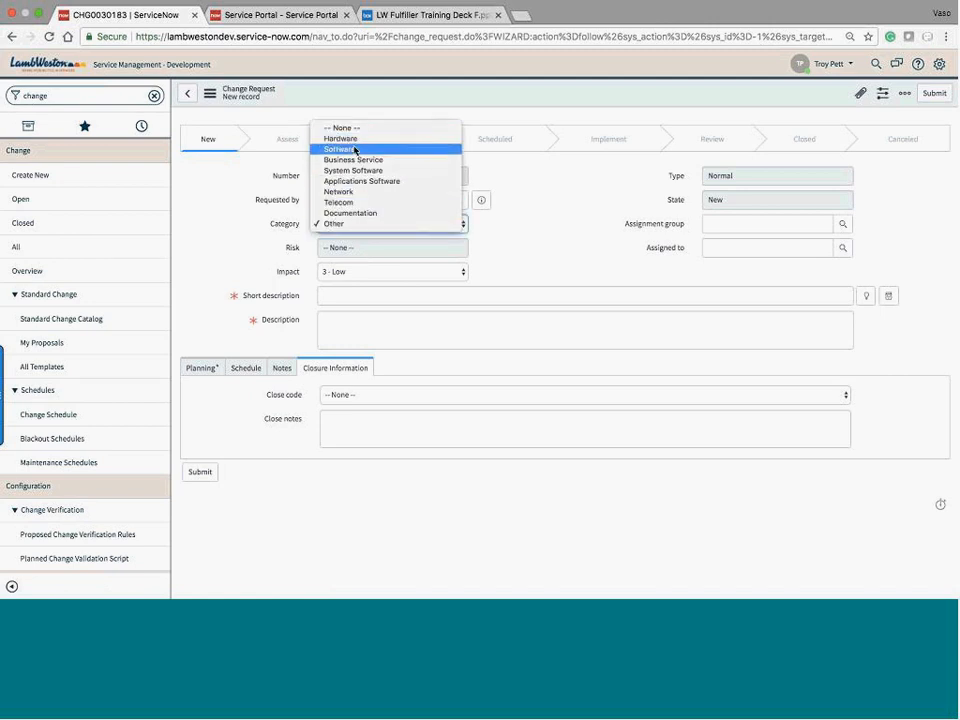
click(506, 239)
Enter "testing a normal change" as the normal change's short description and "test" as its description.
click(352, 296)
text(testing abnormal change)
click(354, 328)
text(test)
click(613, 283)
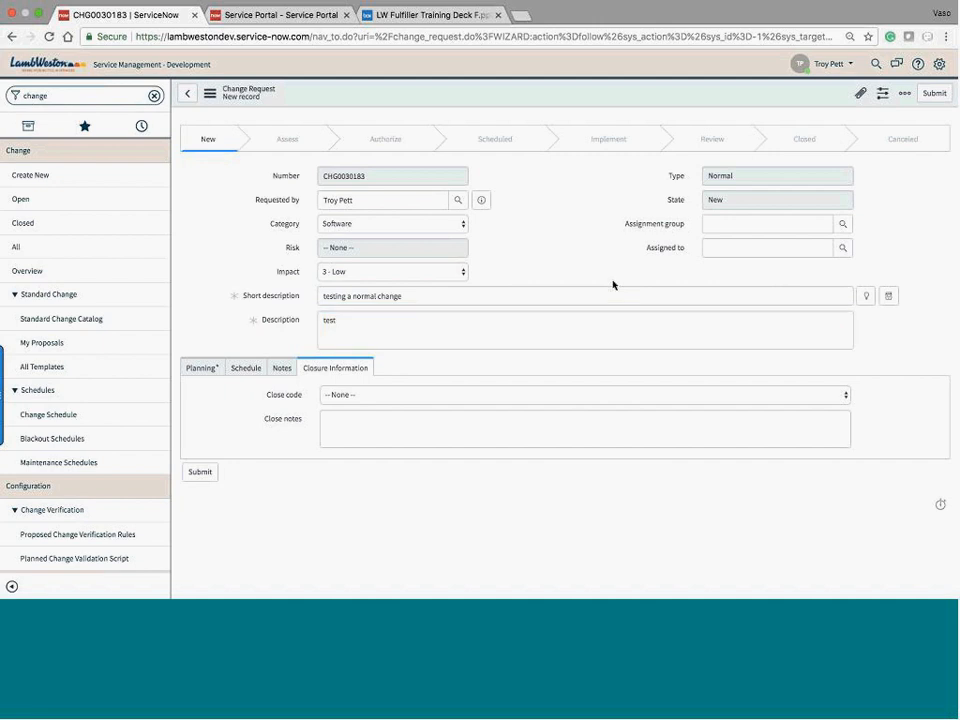
Enter "t" for the change's justification, implementation plan, risk and impact analysis, backout plan and validation plan.
click(200, 370)
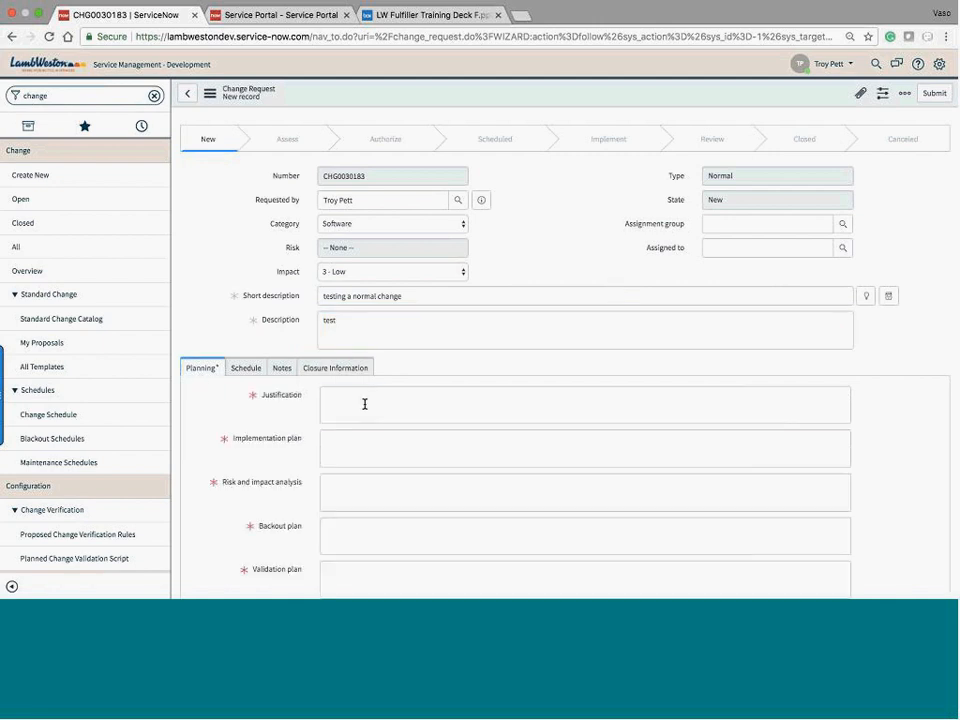
click(364, 403)
text(t)
click(354, 449)
text(t)
click(354, 497)
text(t)
click(343, 553)
scroll(352, 430, down, 3)
text(t)
click(340, 462)
text(t)
click(350, 531)
Save the new normal change request while keeping its record open.
scroll(345, 420, up, 3)
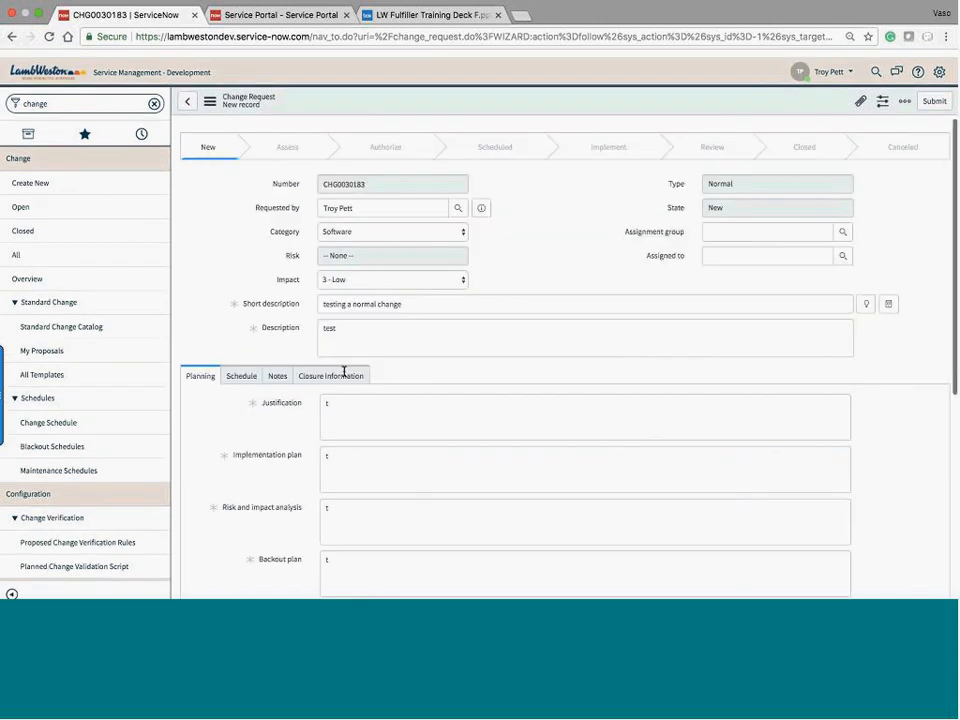
double_click(343, 178)
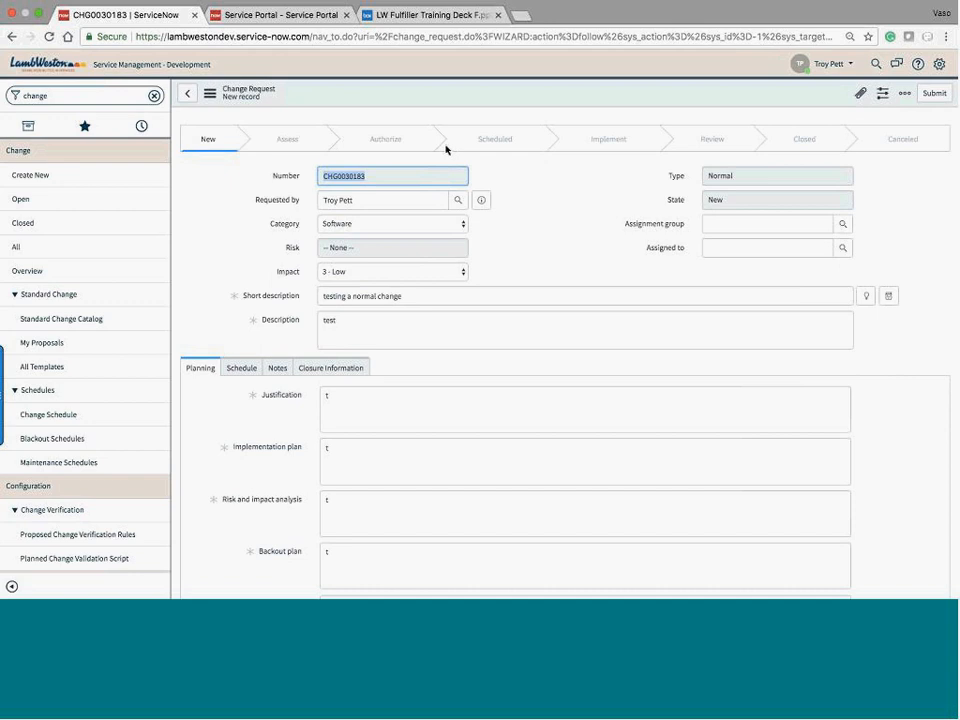
right_click(431, 98)
click(444, 100)
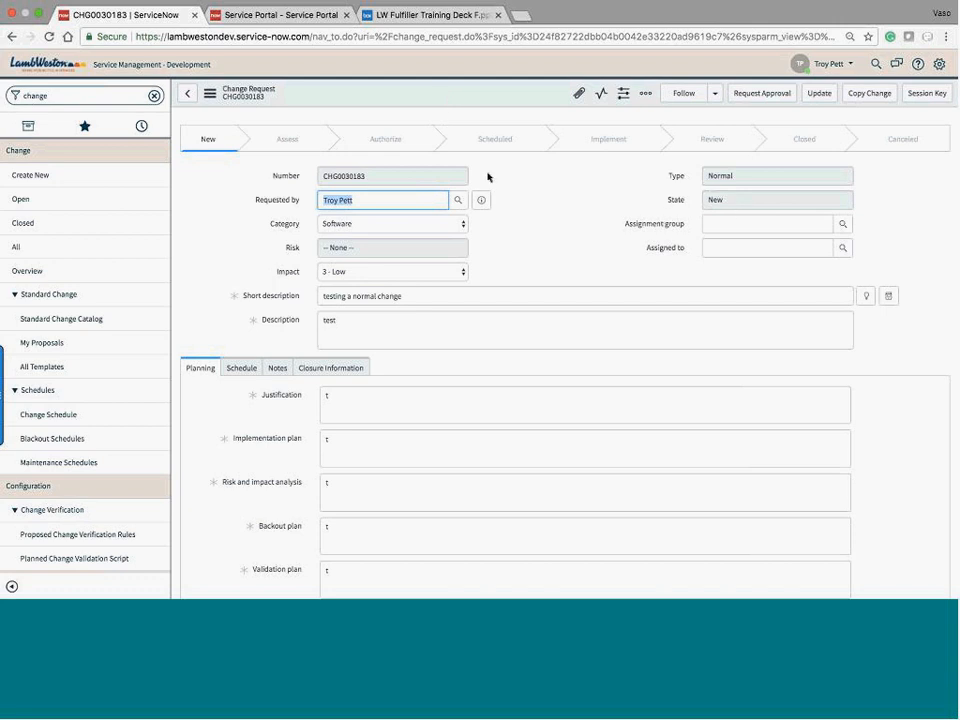
Look over the saved change's form and related lists, and try to request its approval.
scroll(510, 252, down, 3)
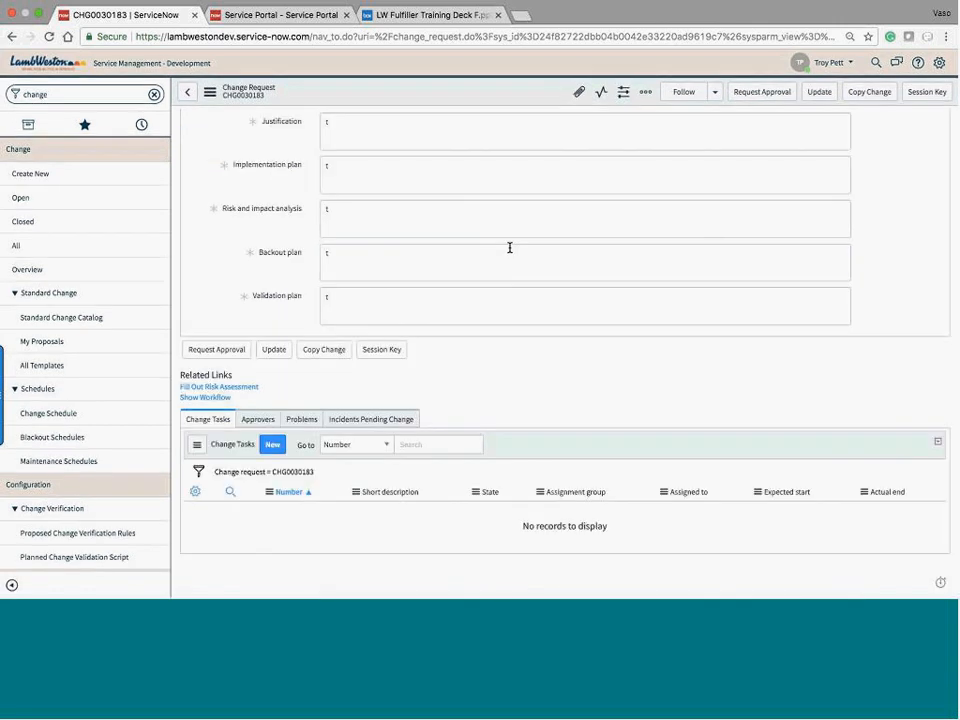
scroll(510, 247, up, 3)
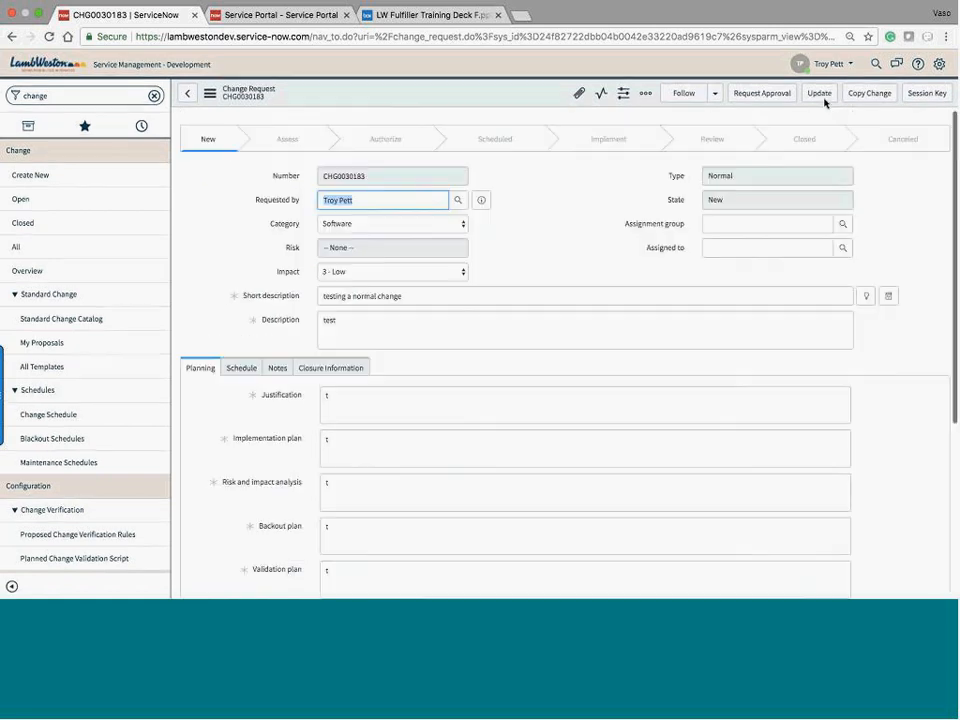
click(761, 93)
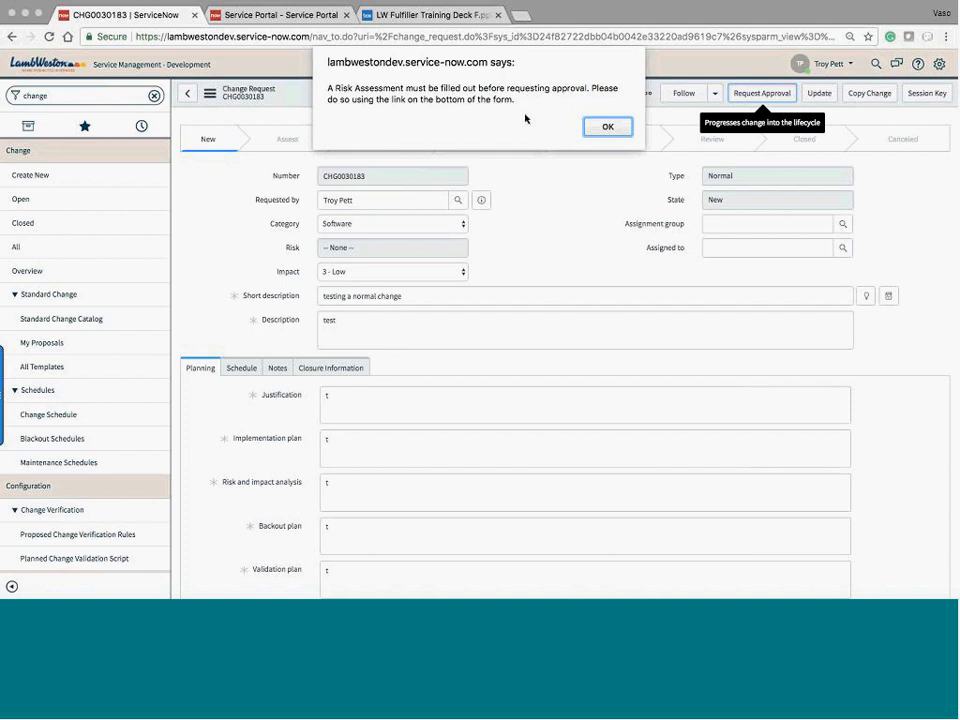
click(596, 125)
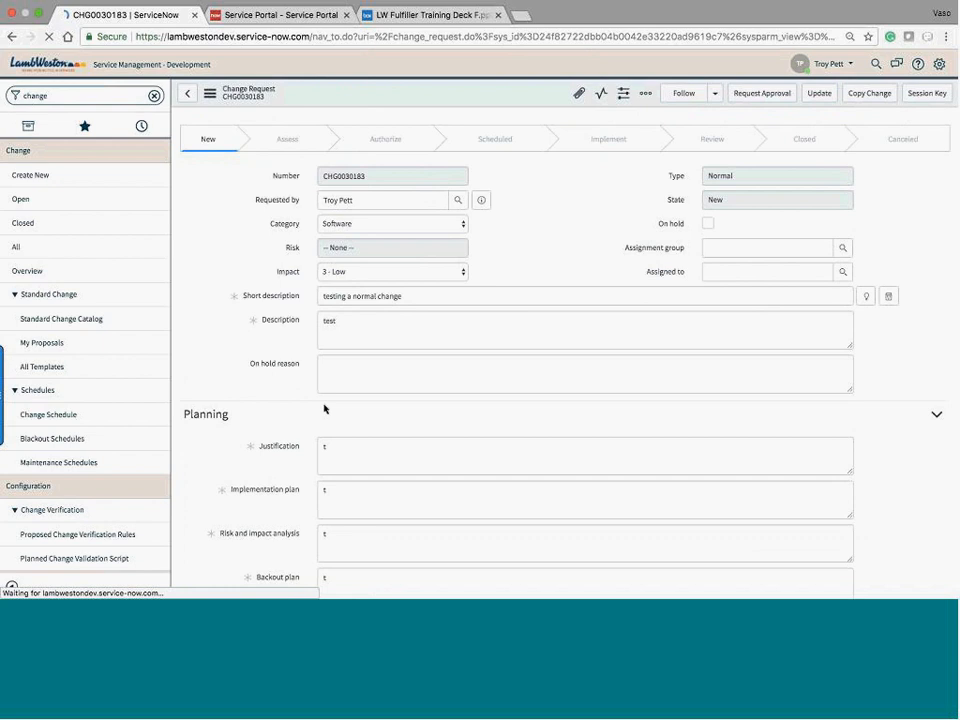
Complete and submit the Software Change Risk Assessment, including "More than 3 manual steps", "Medium", "Between 30 minutes and 2 hours" and "No" for service restoration.
scroll(324, 409, down, 5)
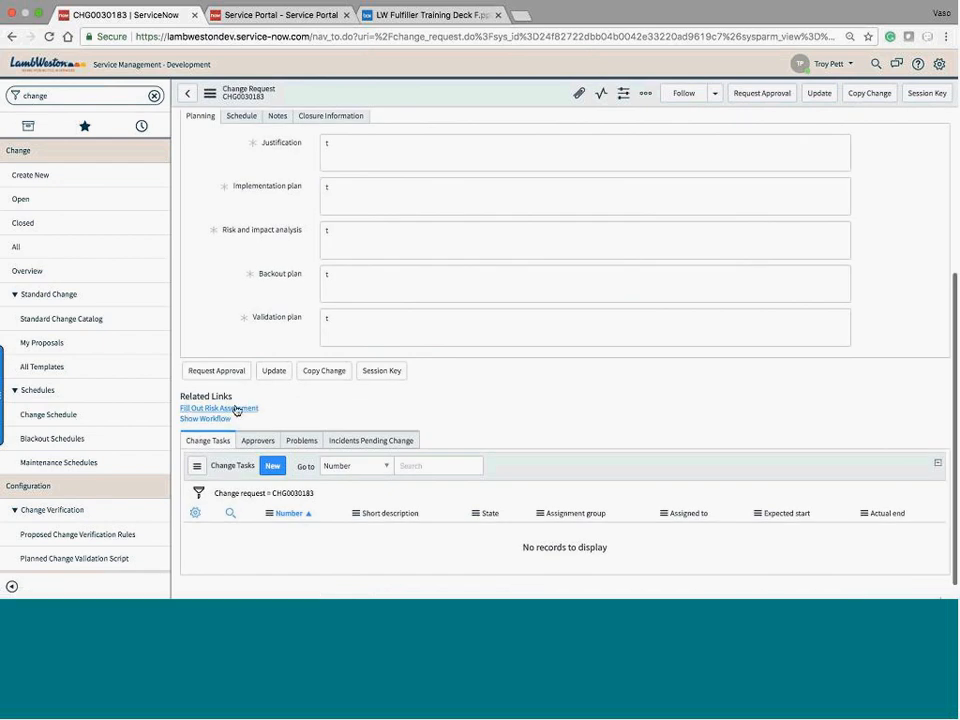
click(234, 409)
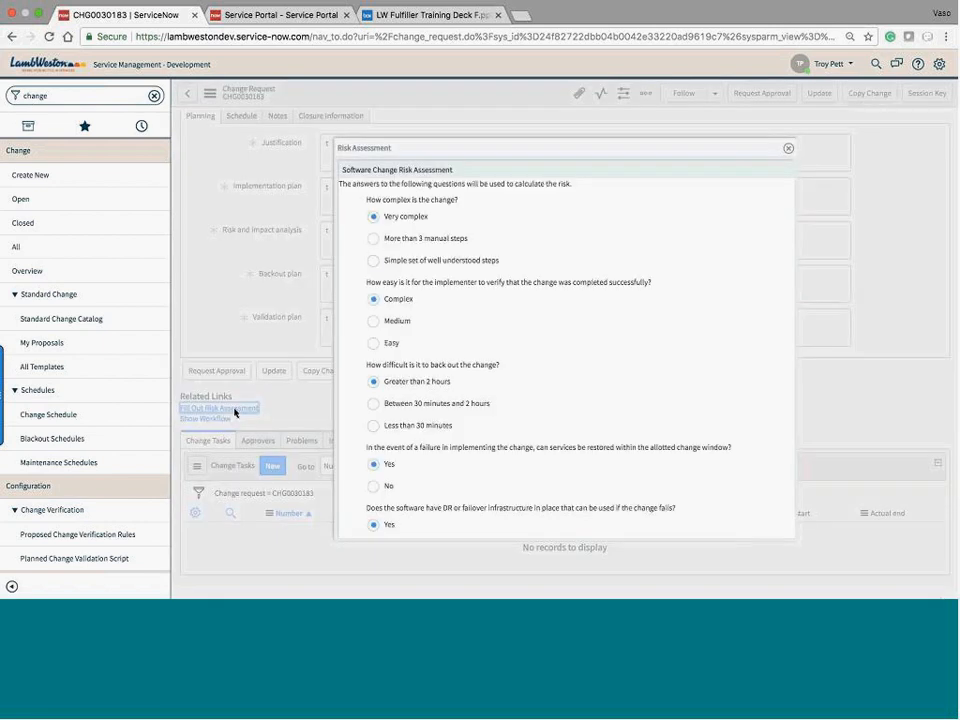
click(373, 239)
click(374, 321)
click(374, 403)
click(374, 485)
scroll(383, 468, down, 3)
click(375, 466)
click(357, 504)
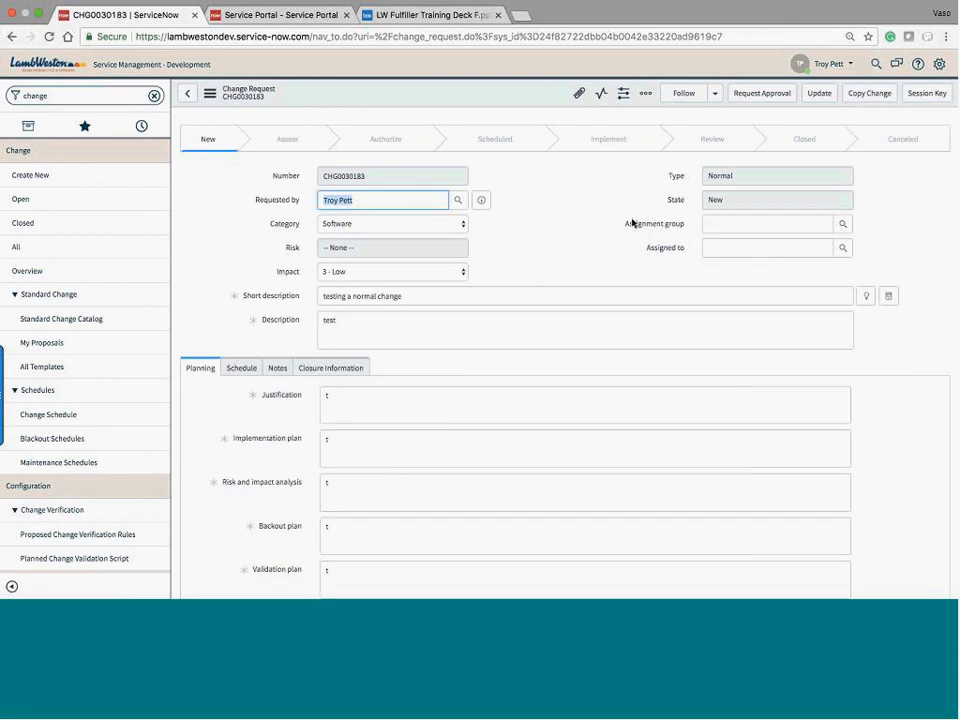
Set the normal change's assignment group to Servicedesk and request approval for the change.
click(746, 101)
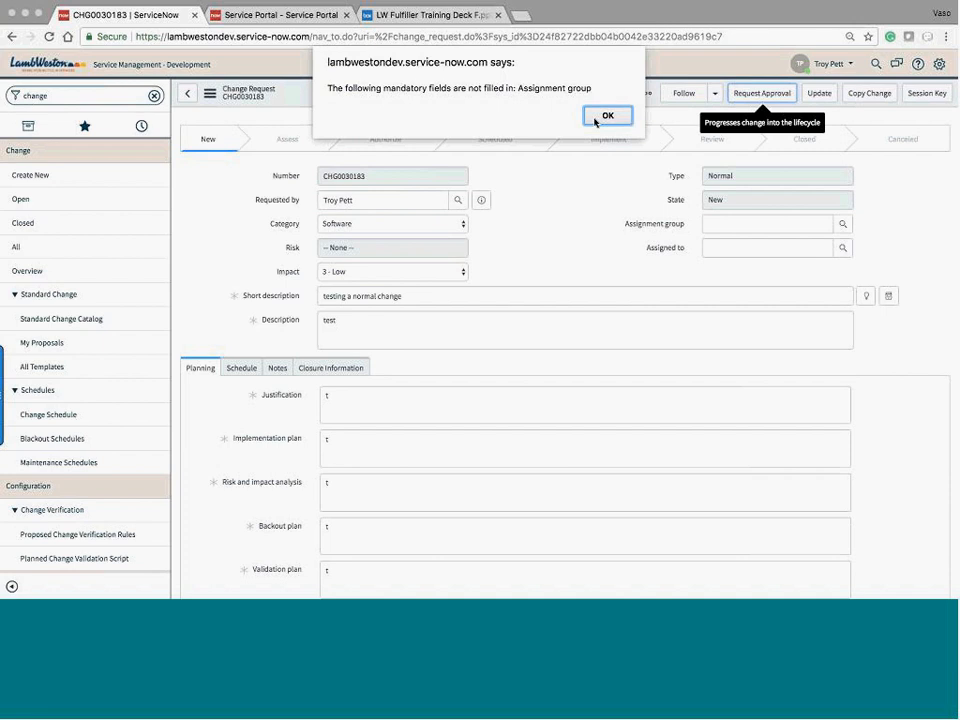
click(596, 116)
click(719, 227)
click(725, 250)
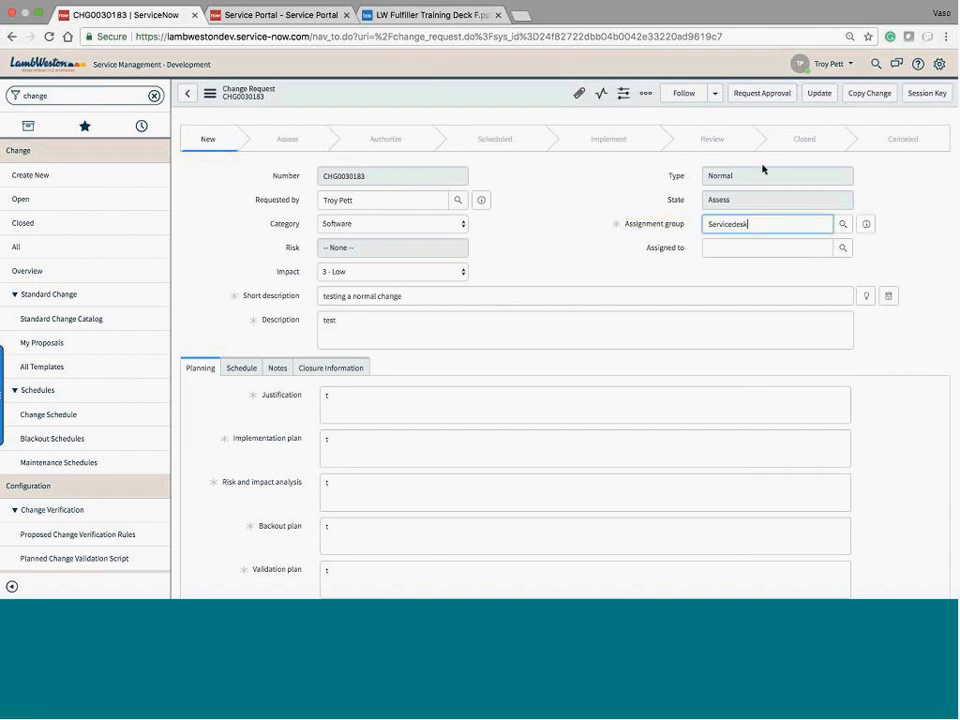
click(771, 93)
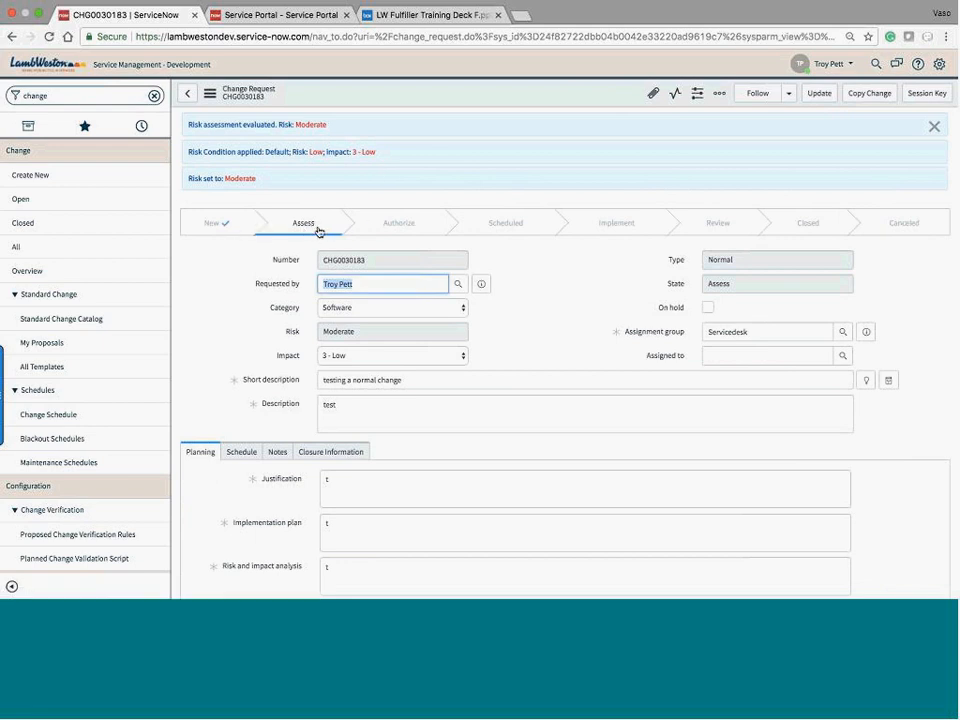
Examine the change's approver entry, its approval state and the completed risk assessment record.
scroll(619, 351, down, 5)
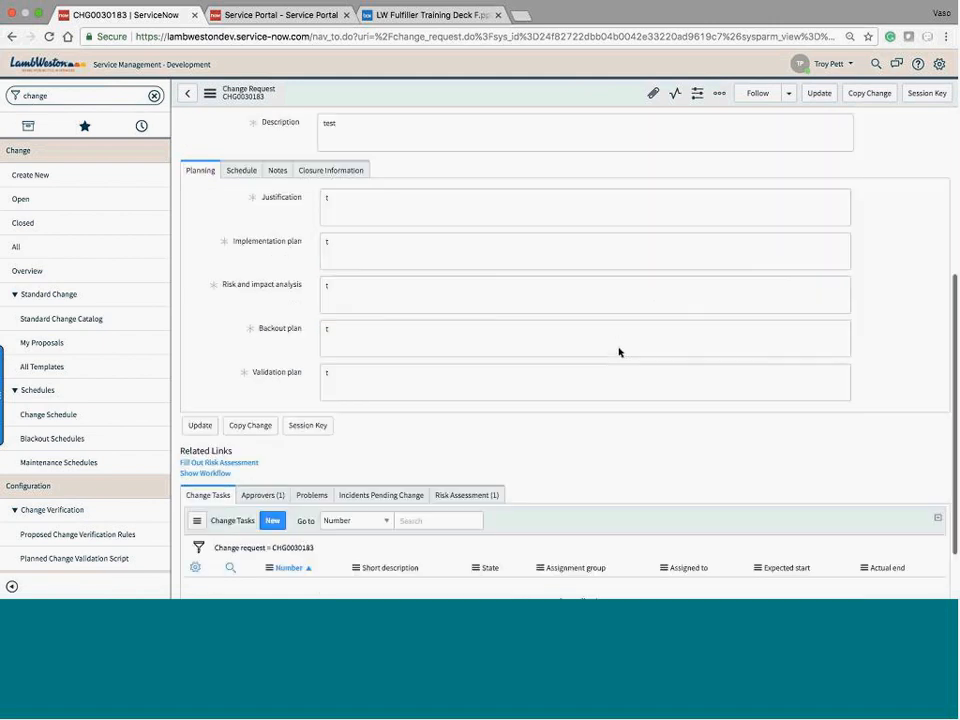
click(262, 421)
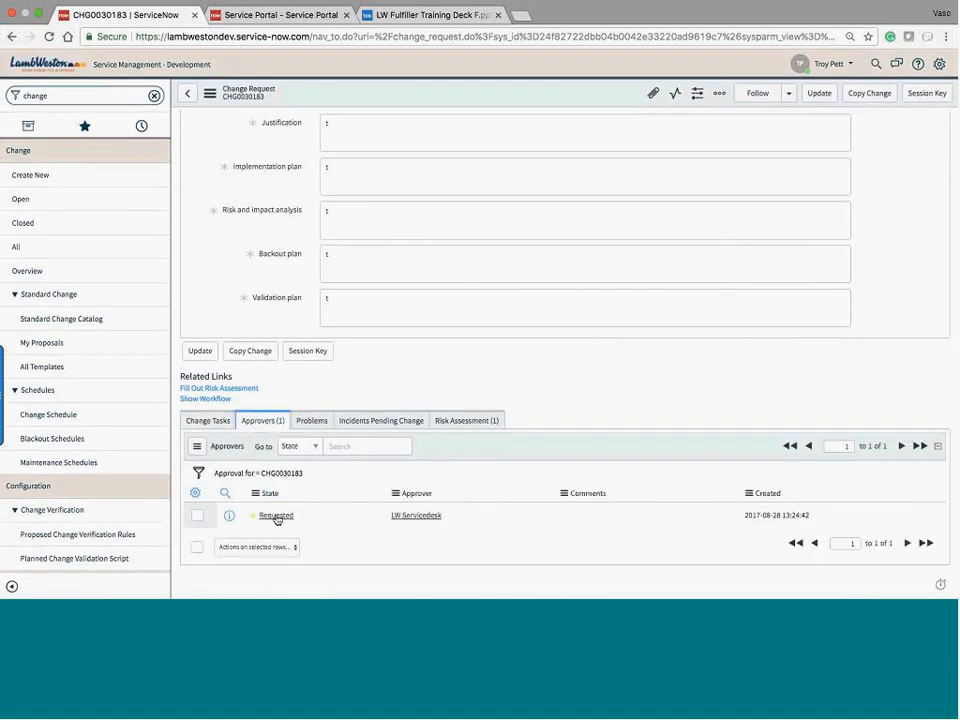
click(479, 422)
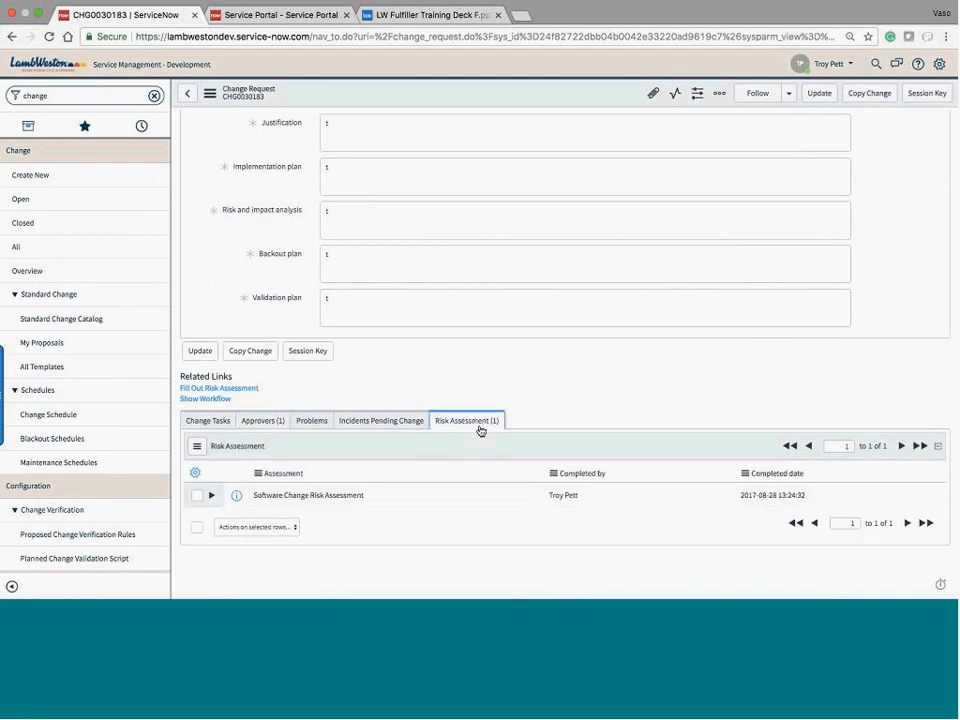
click(262, 421)
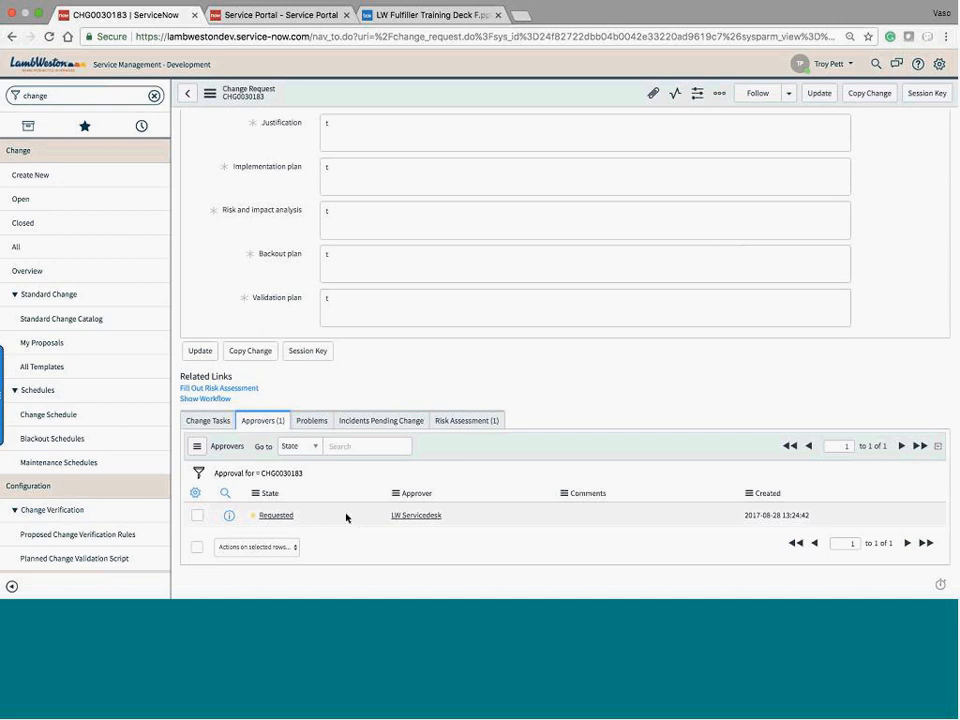
scroll(346, 517, up, 3)
scroll(349, 516, down, 3)
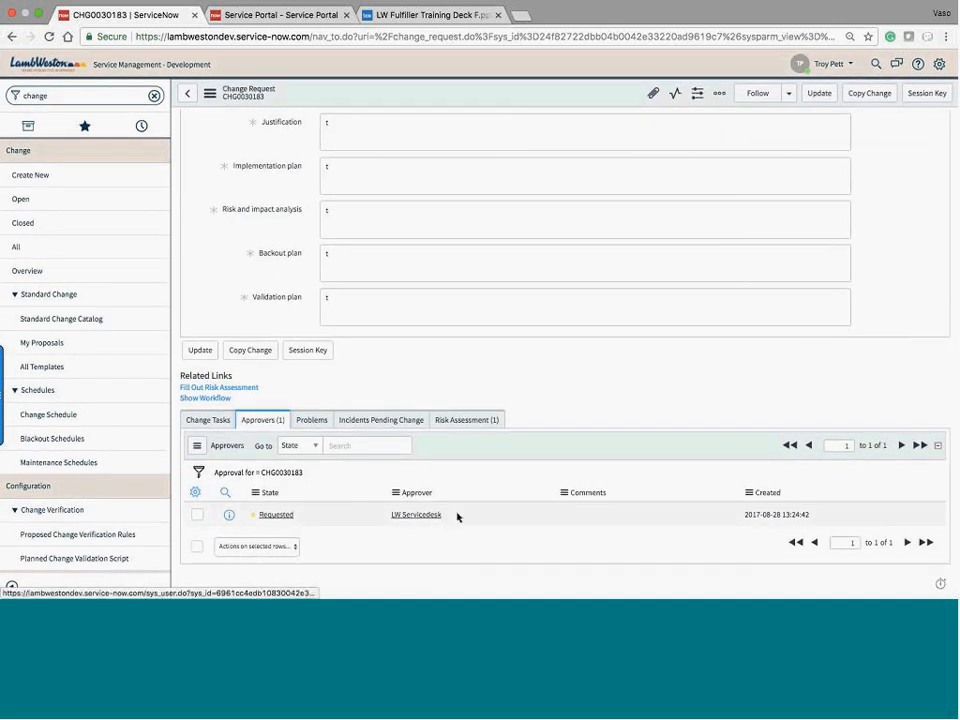
Select the change's number and impersonate the LW Servicedesk account.
scroll(457, 517, up, 3)
double_click(352, 262)
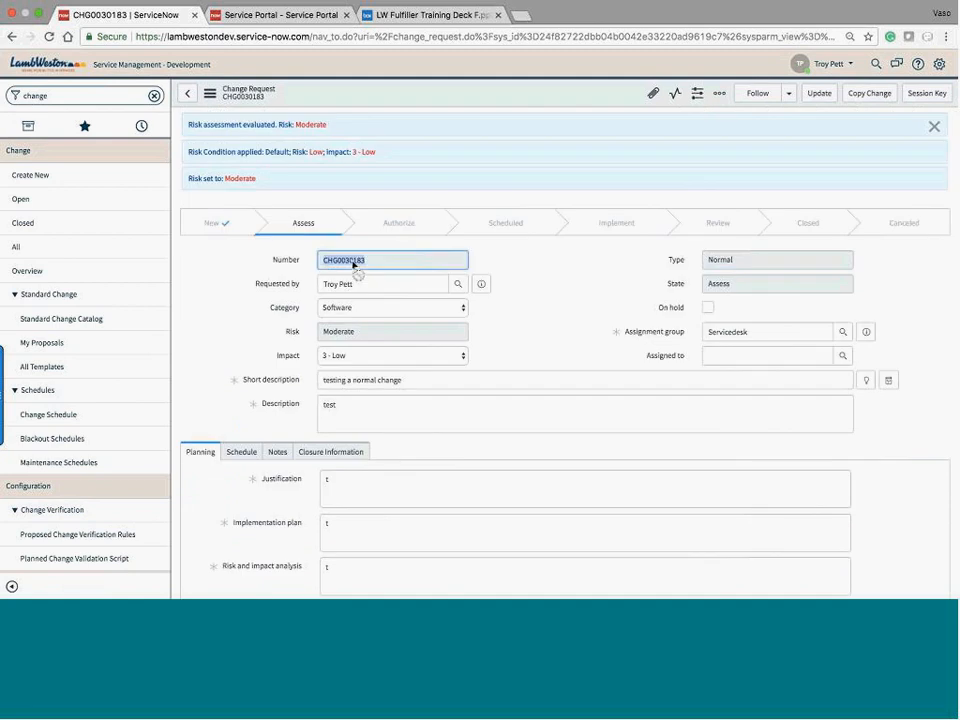
click(830, 64)
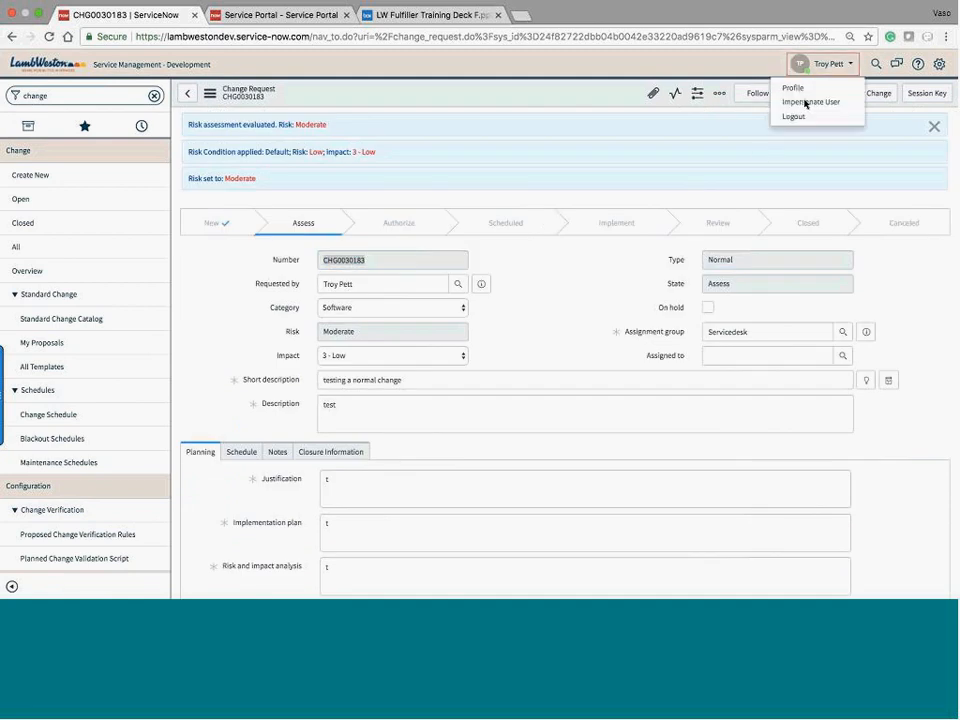
click(806, 103)
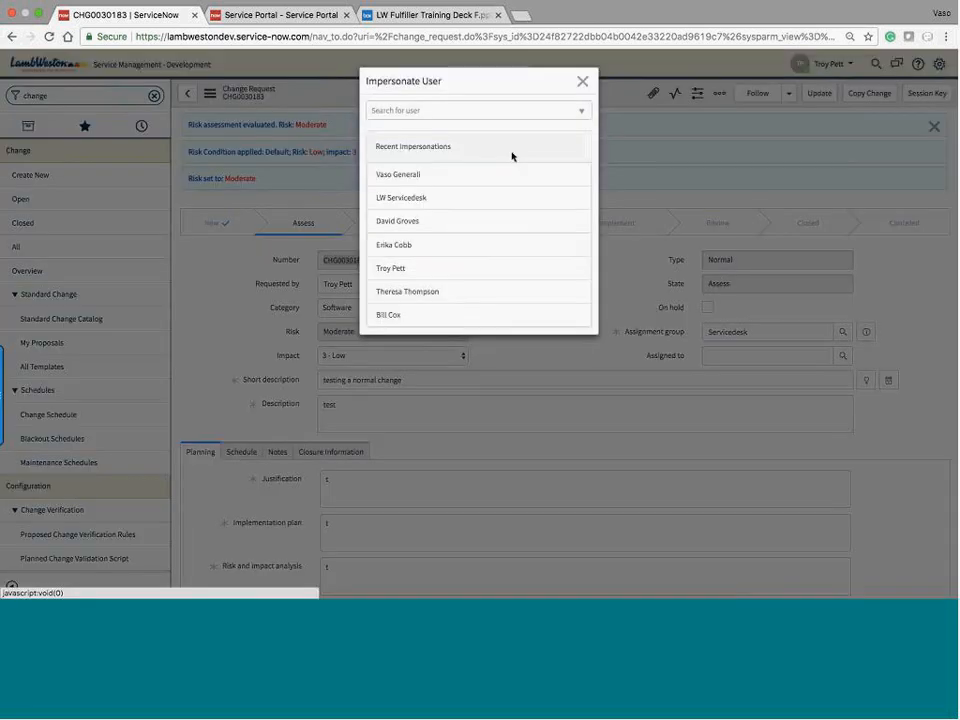
click(421, 197)
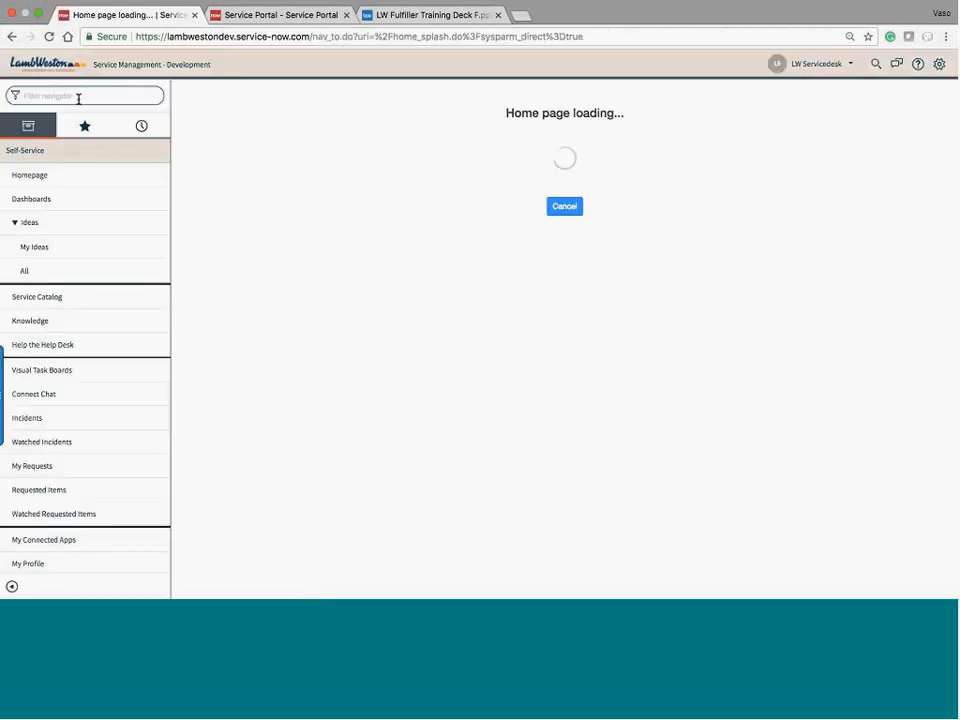
Find the My Approvals module by filtering the navigator for "my approv", and open its approval list.
click(78, 96)
text(my a)
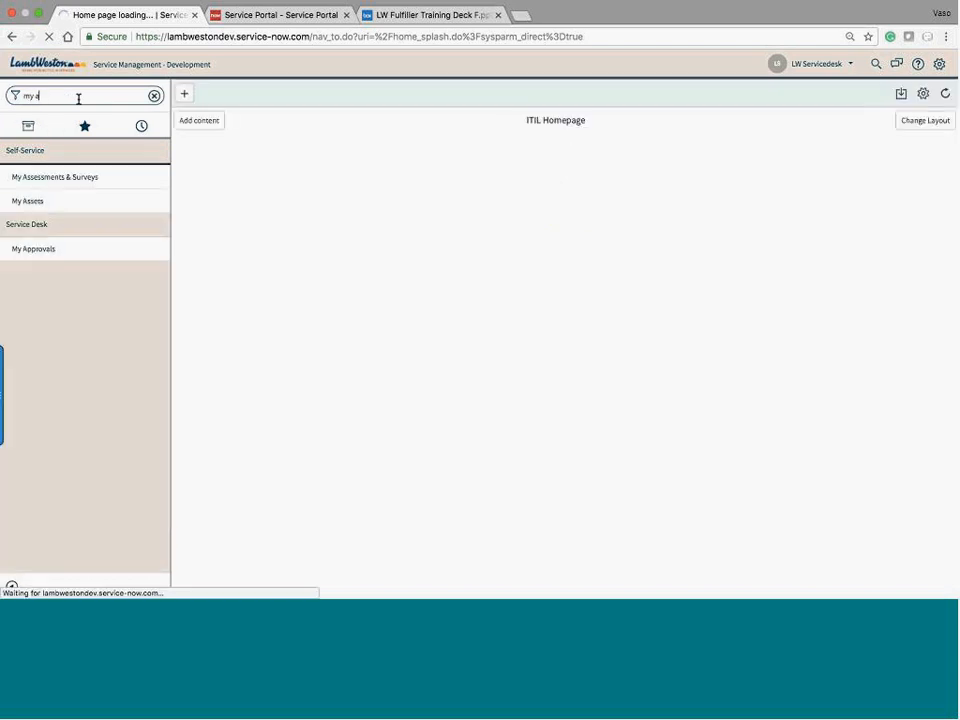
text(prr)
key(BackSpace)
key(BackSpace)
text(prov)
click(50, 177)
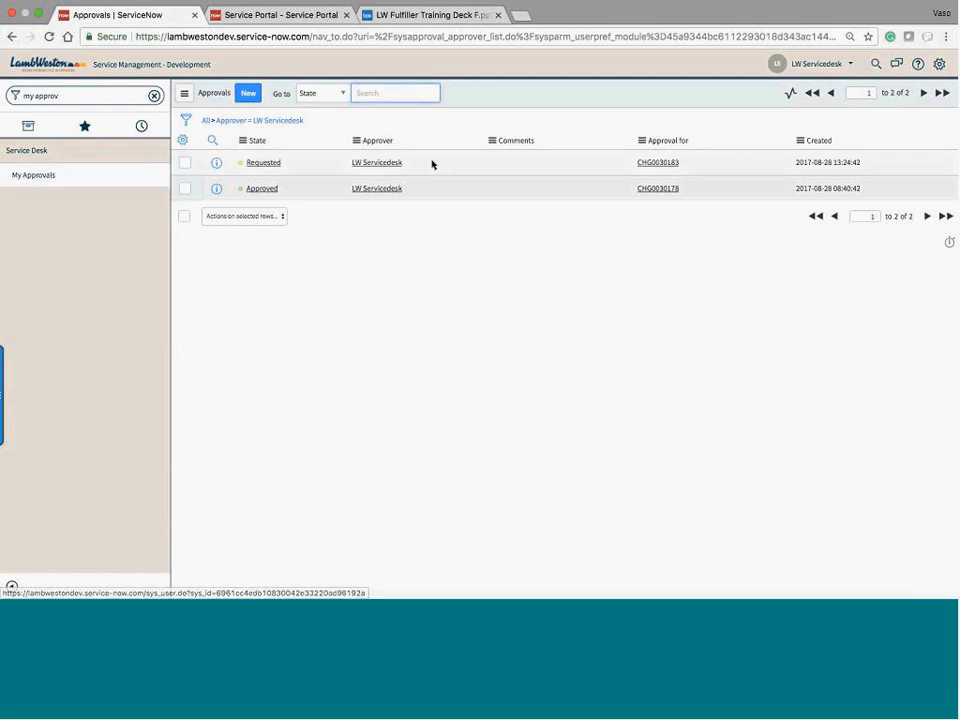
Open the requested approval for the normal change, set its state to Approved and update it.
click(264, 163)
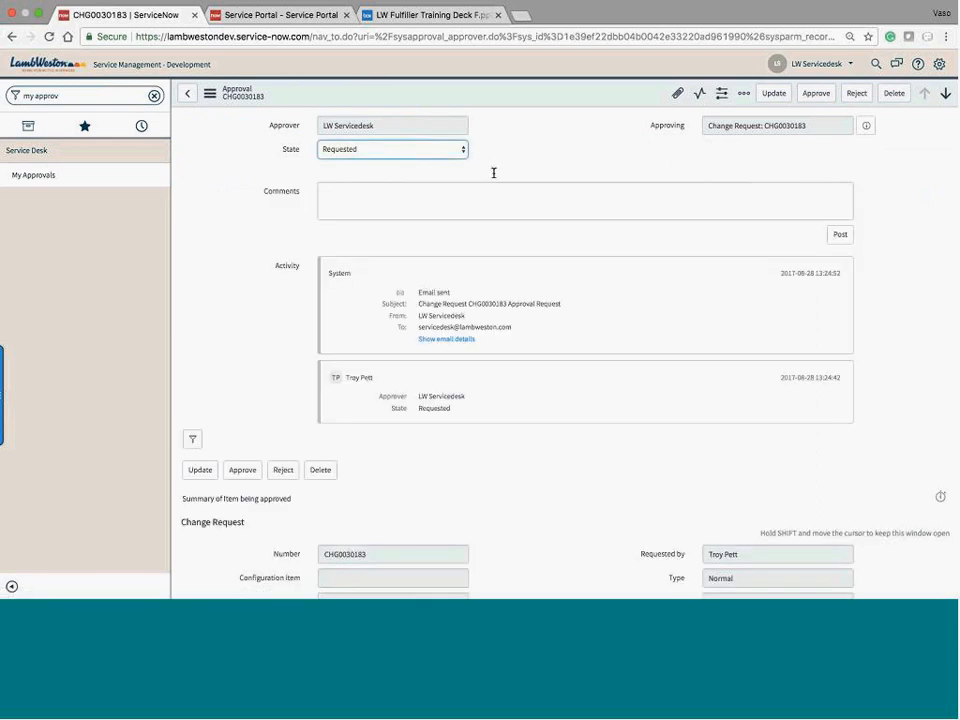
click(427, 152)
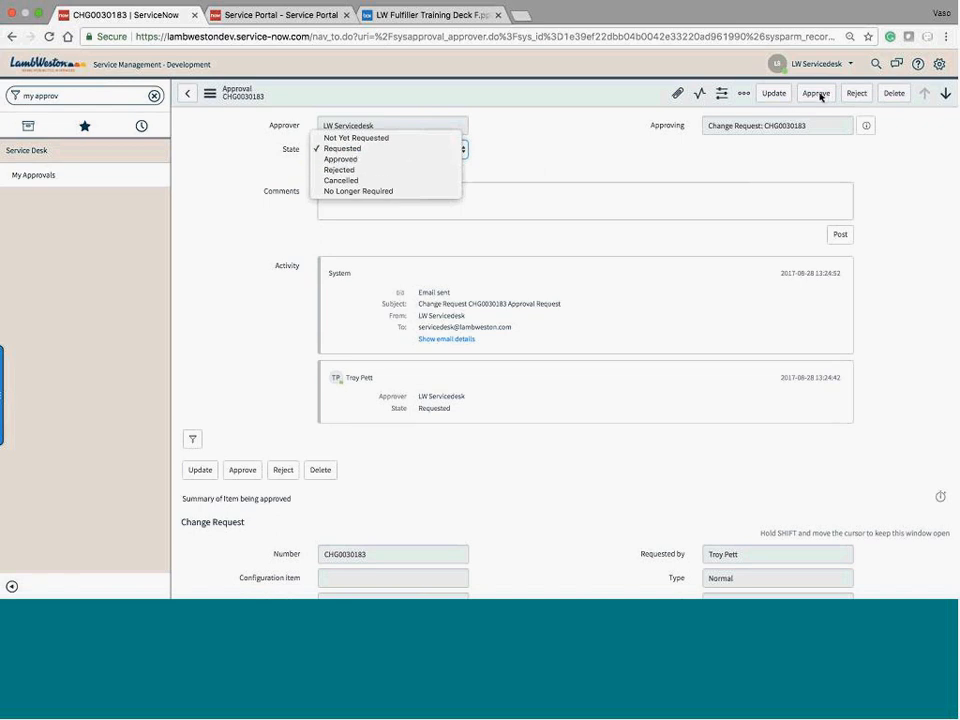
click(366, 159)
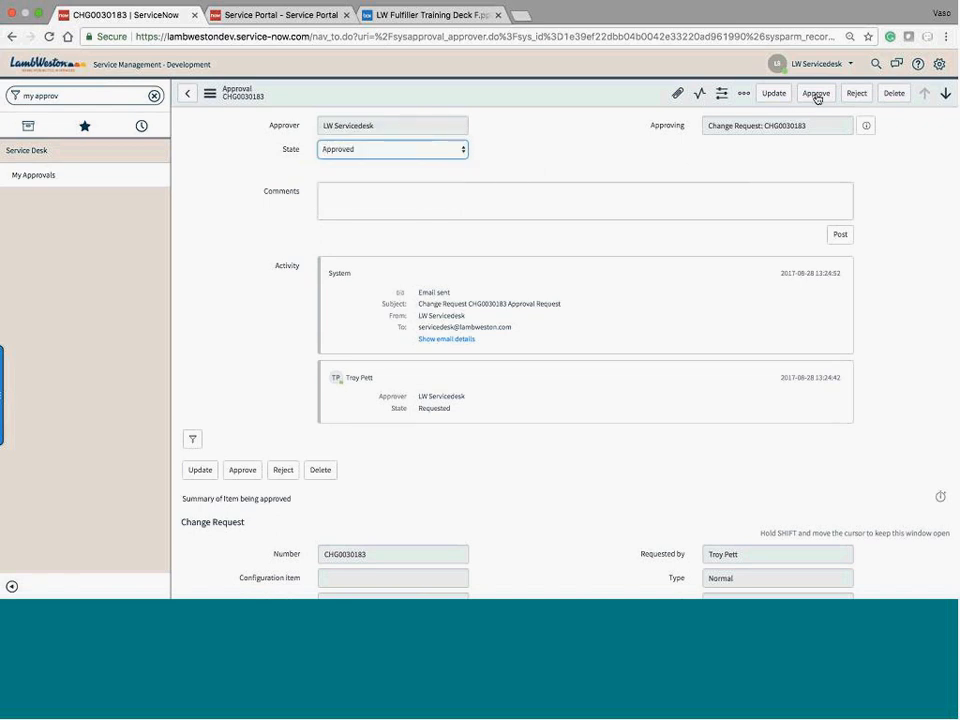
click(774, 95)
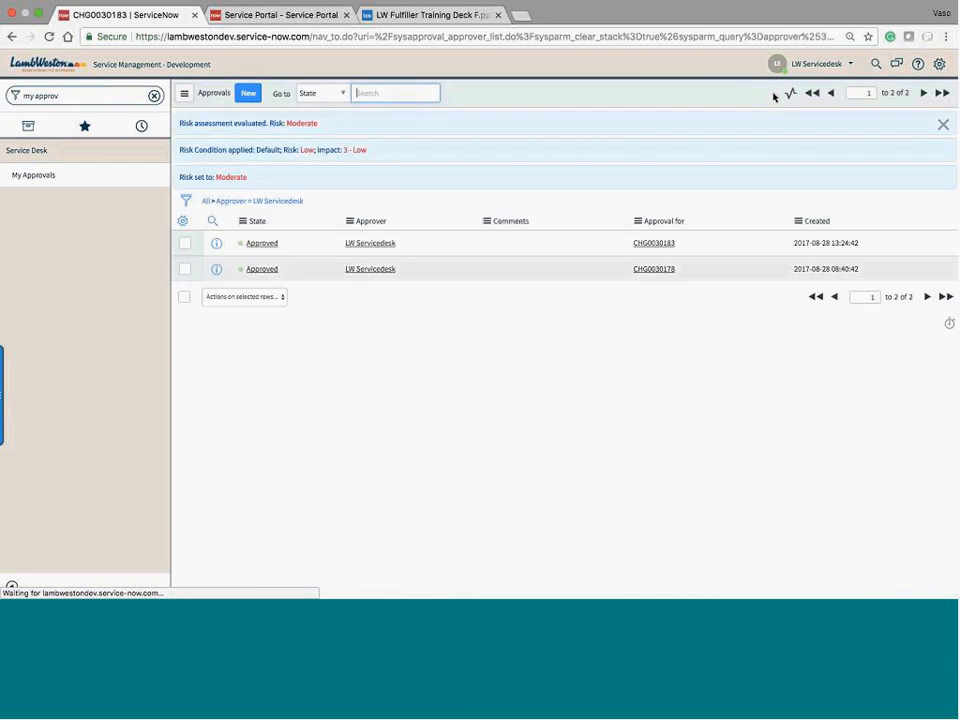
Switch the impersonation back to the user who requested the change.
click(833, 65)
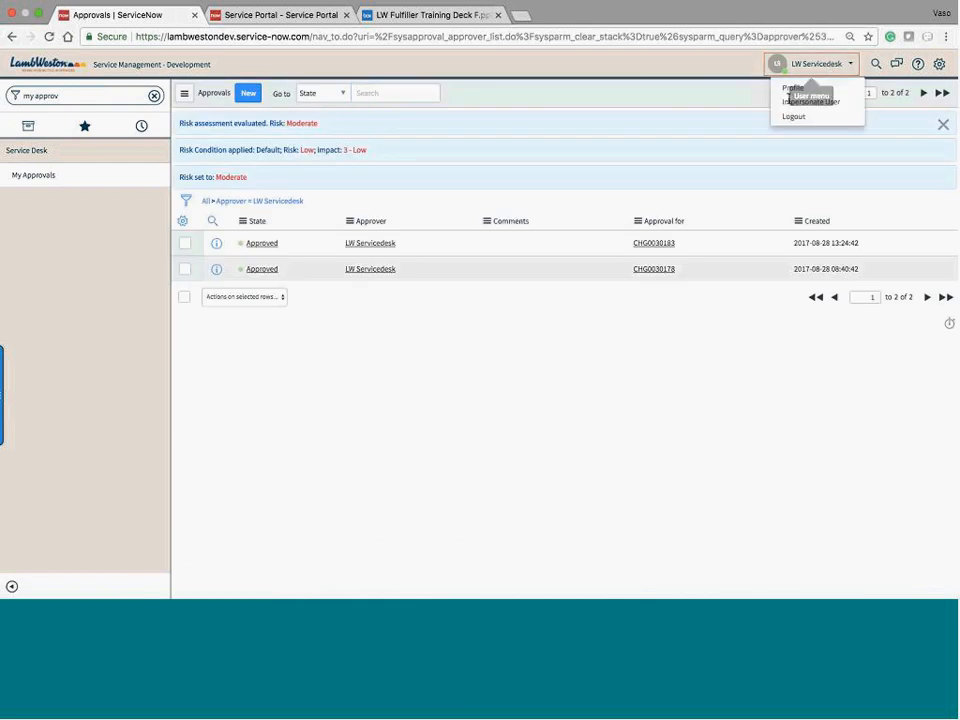
click(786, 100)
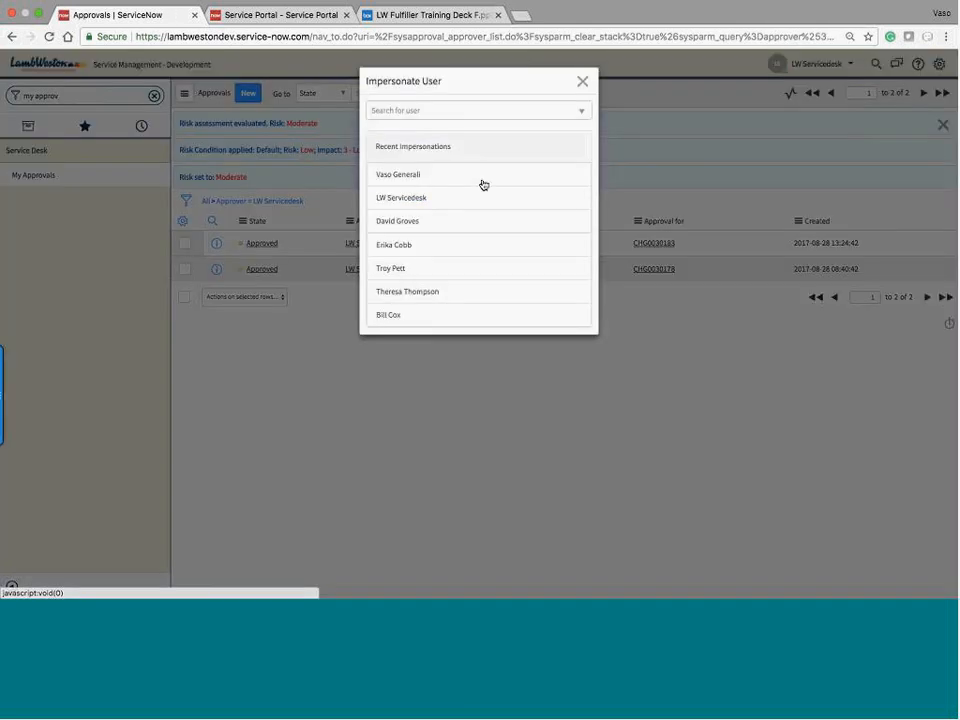
click(461, 276)
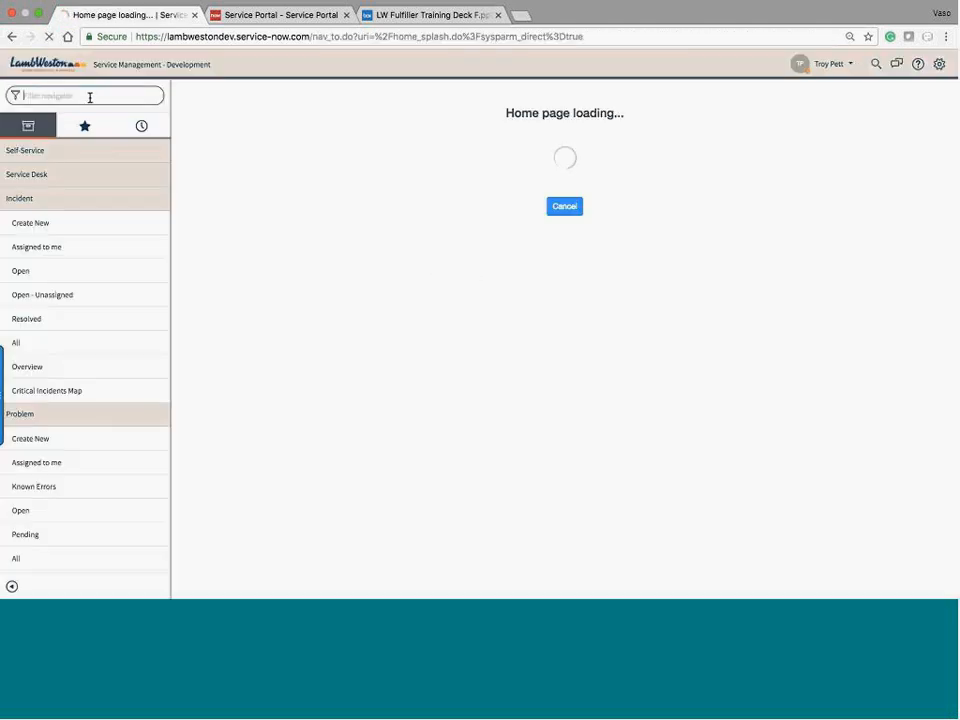
List all change requests and reopen the "testing a normal change" record.
text(chang)
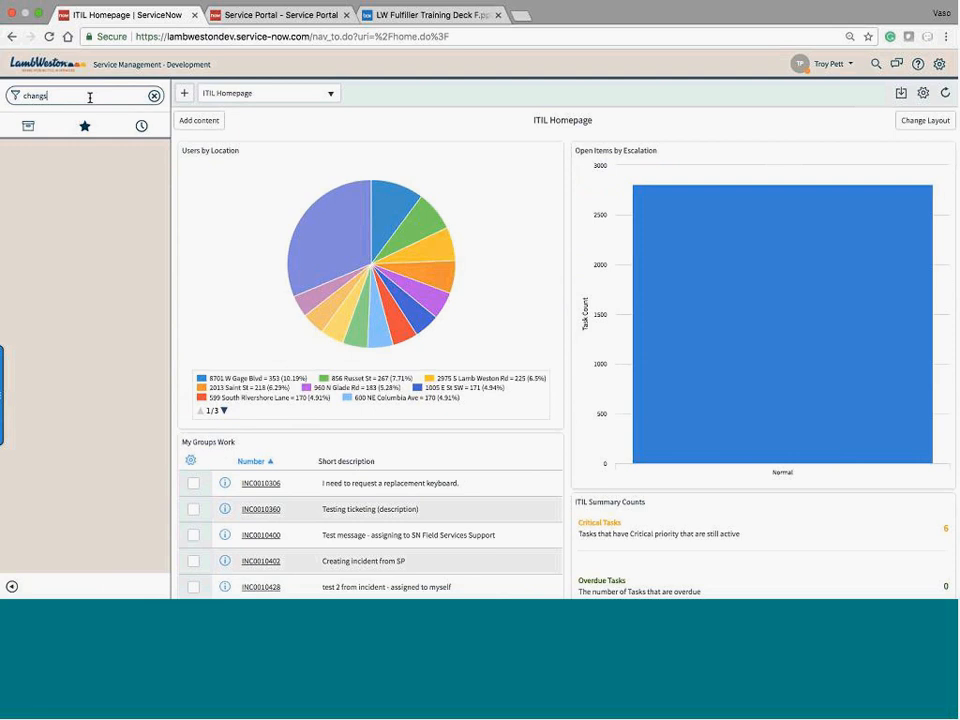
text(es)
key(BackSpace)
click(25, 252)
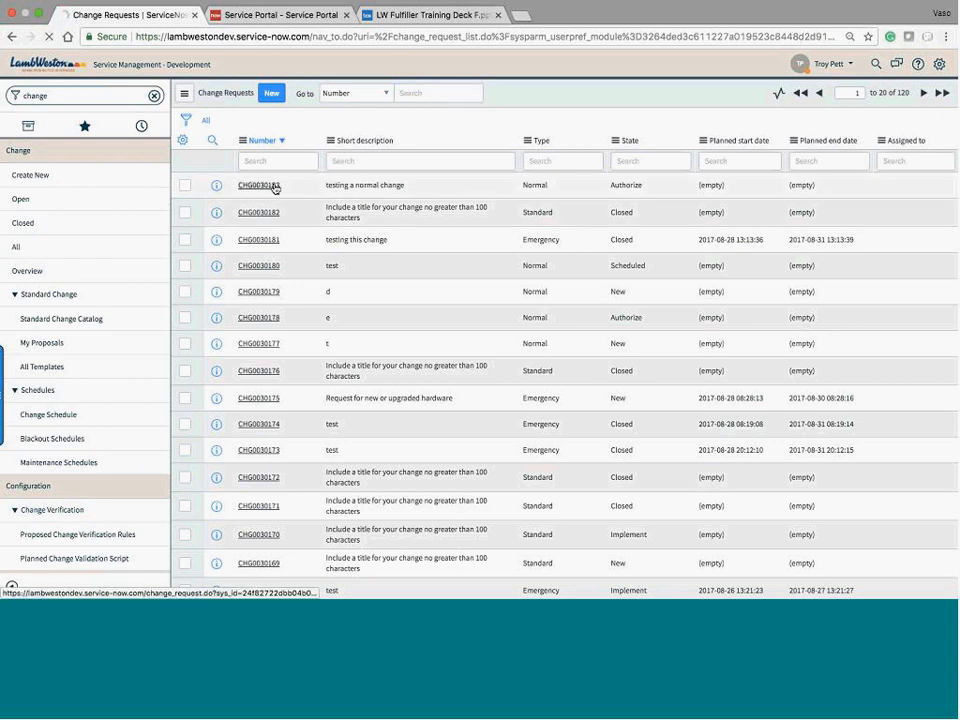
click(275, 188)
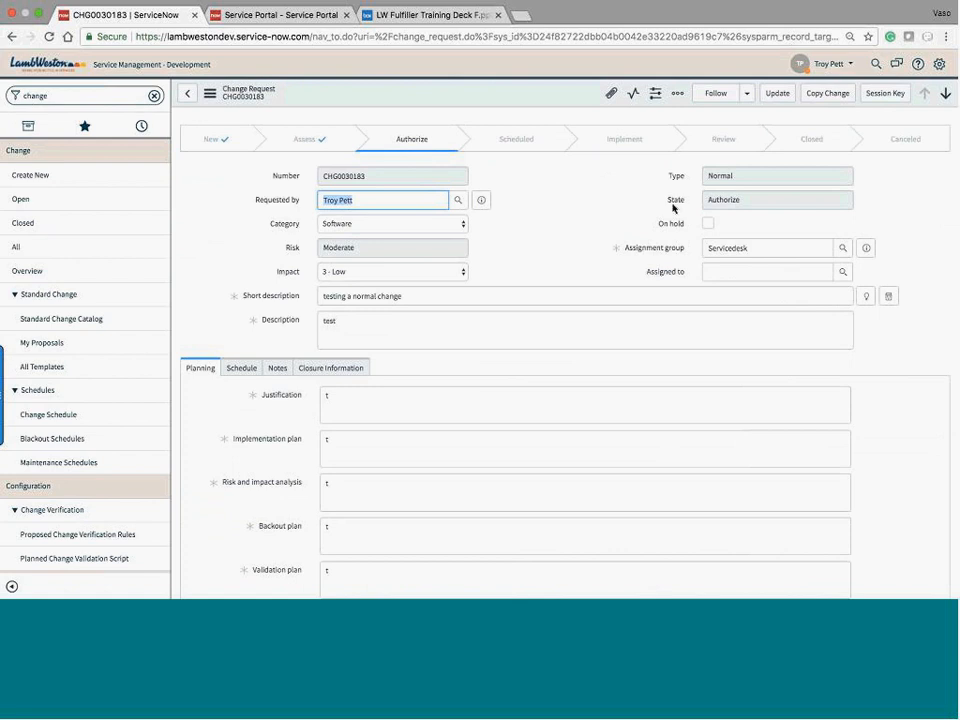
Review the normal change's approvers, then update the record and reopen it from the change request list.
scroll(599, 281, down, 4)
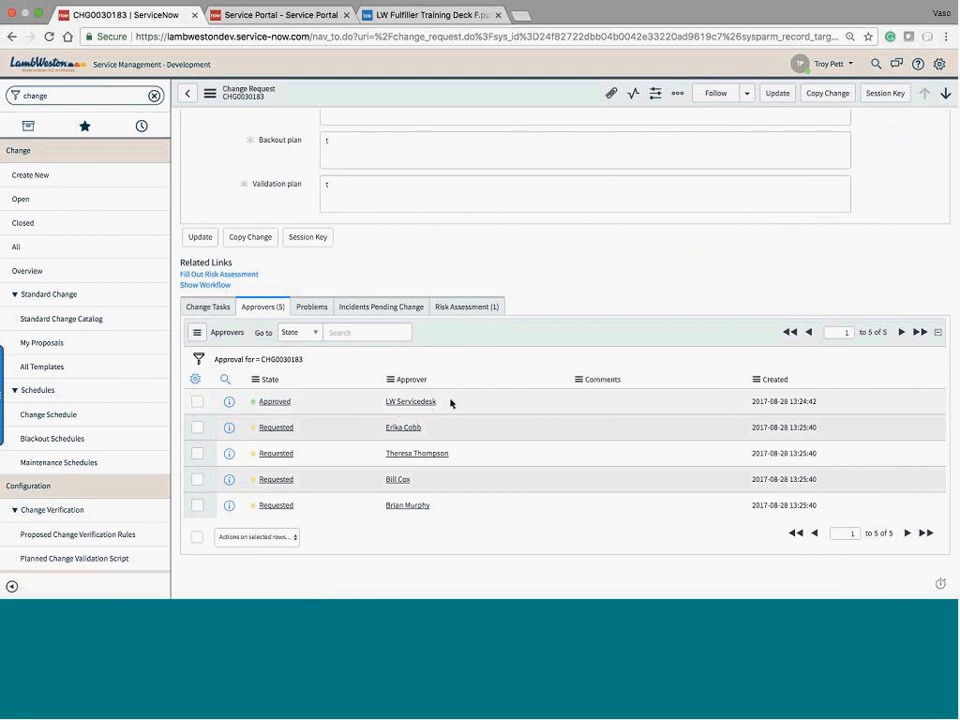
scroll(454, 302, up, 4)
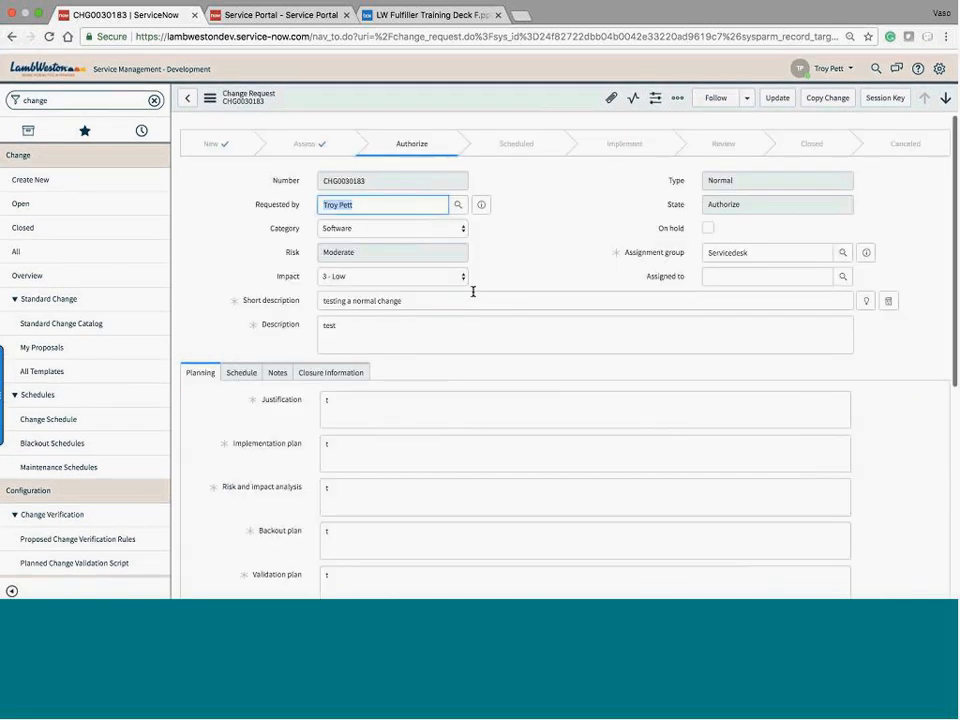
click(779, 94)
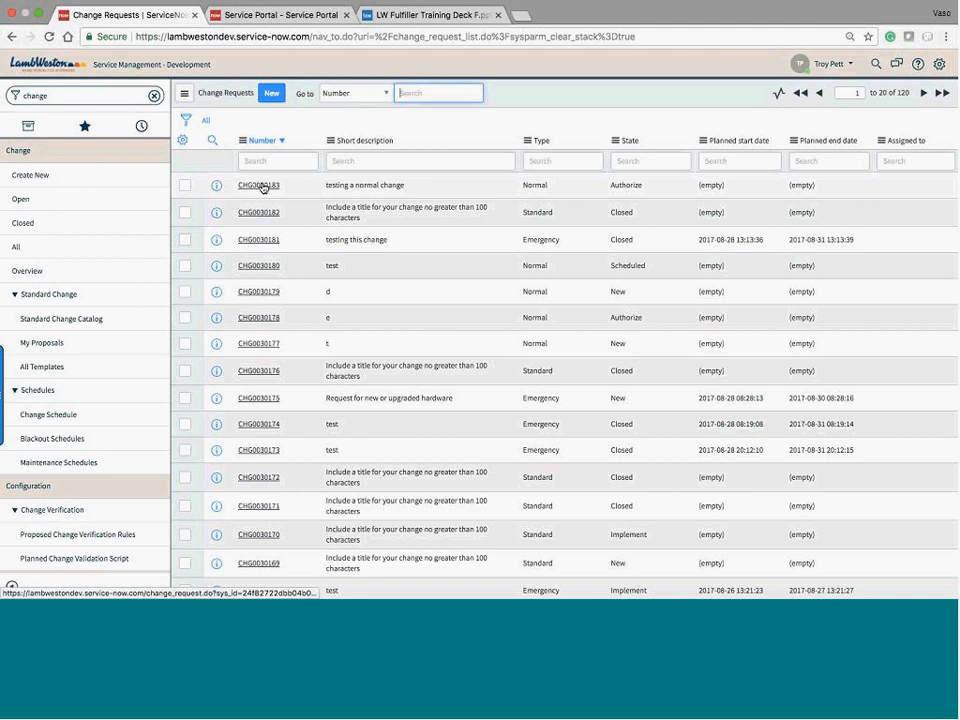
click(262, 187)
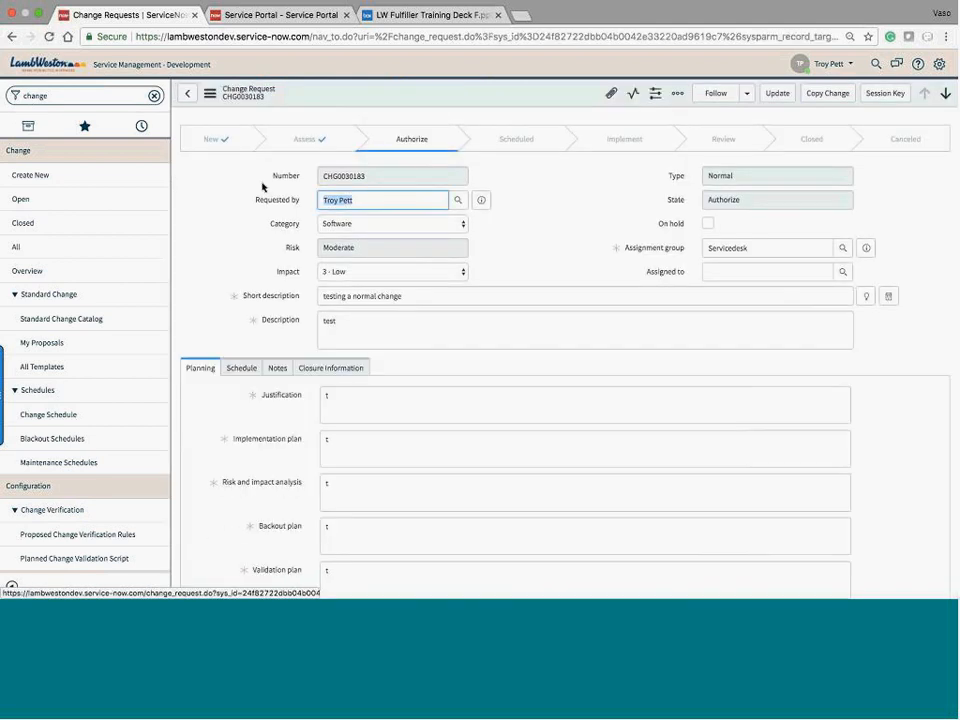
scroll(677, 333, down, 5)
scroll(677, 334, down, 3)
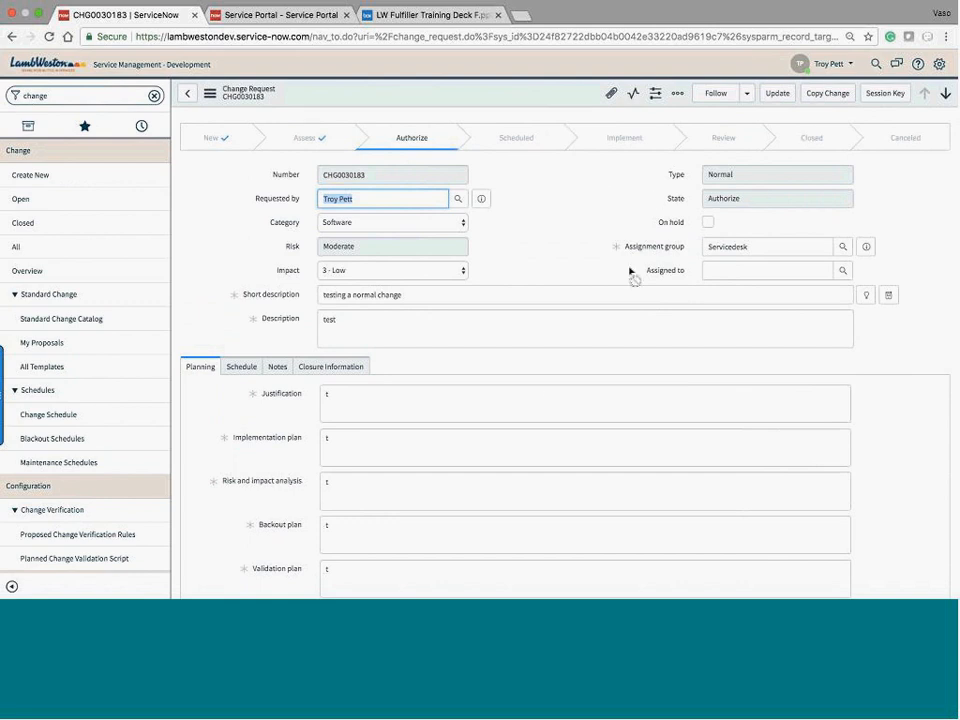
scroll(630, 272, down, 5)
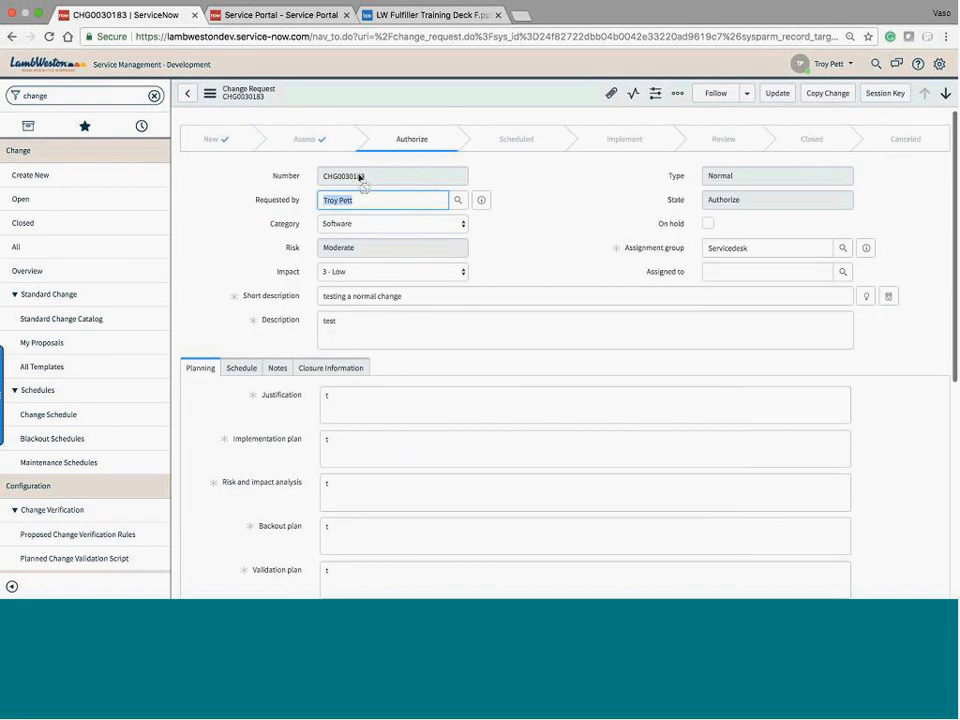
double_click(363, 178)
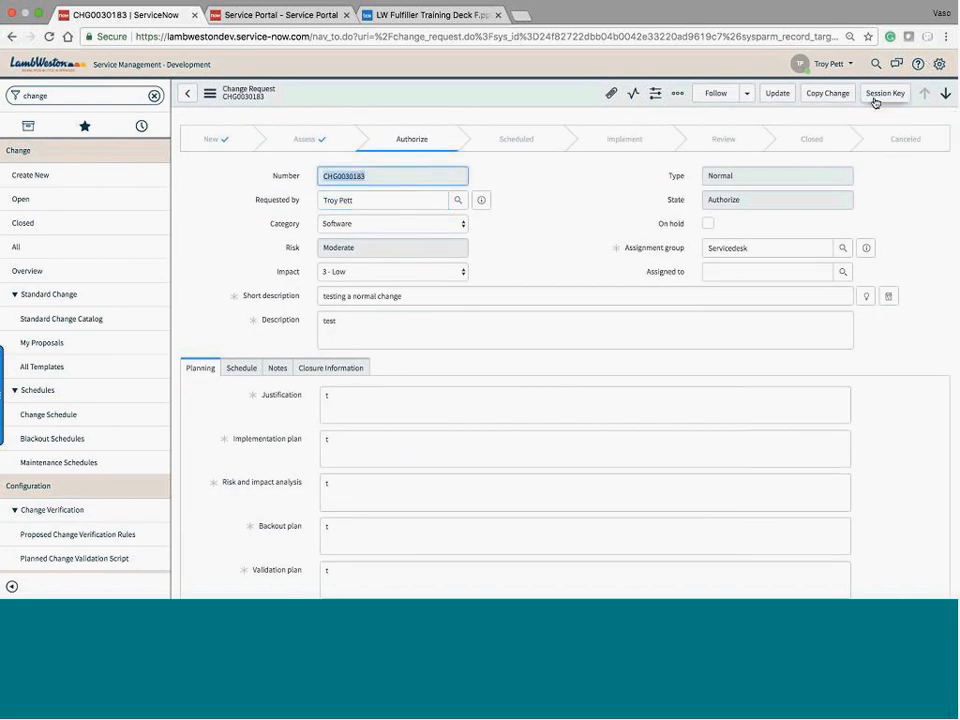
Impersonate the first individual approver whose approval of the normal change is still requested.
click(838, 64)
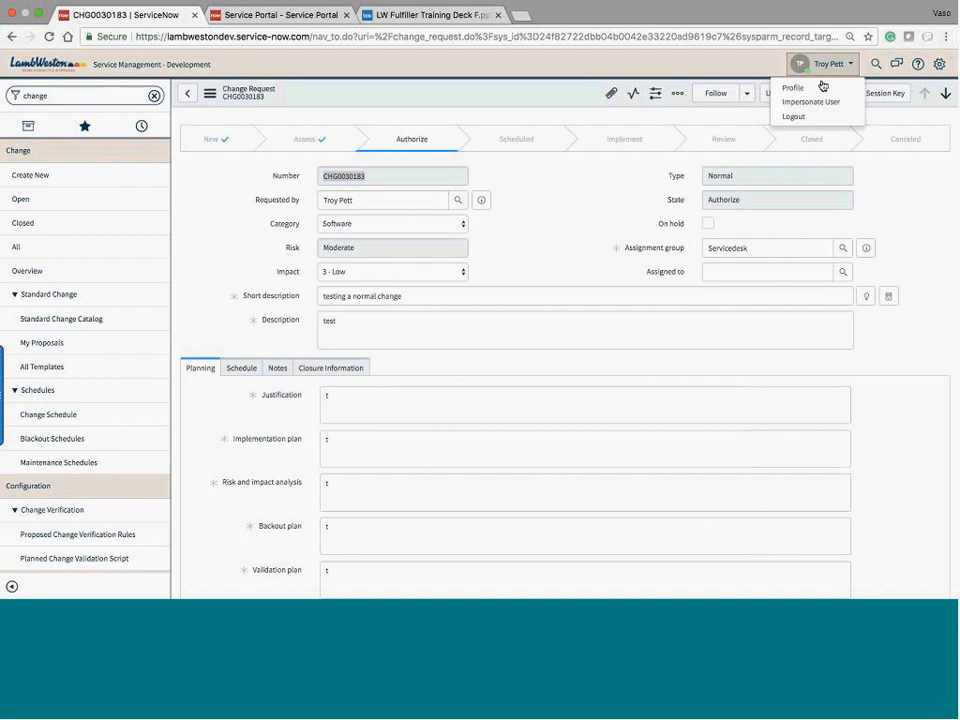
click(803, 101)
click(406, 246)
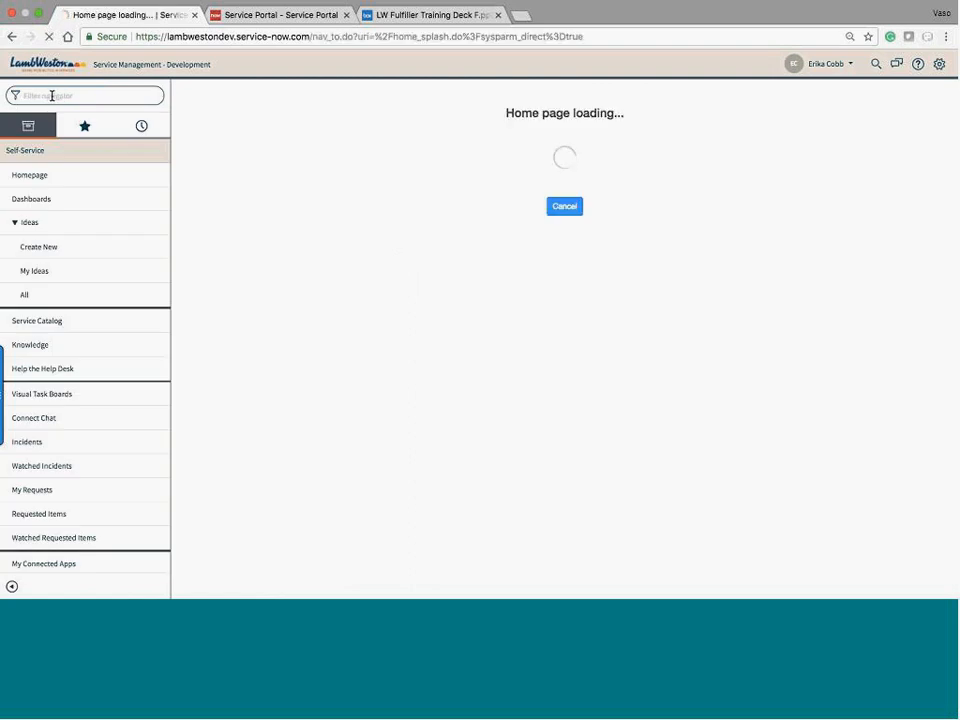
Filter the navigator for "my appro" and open the My Approvals list.
text(my appr)
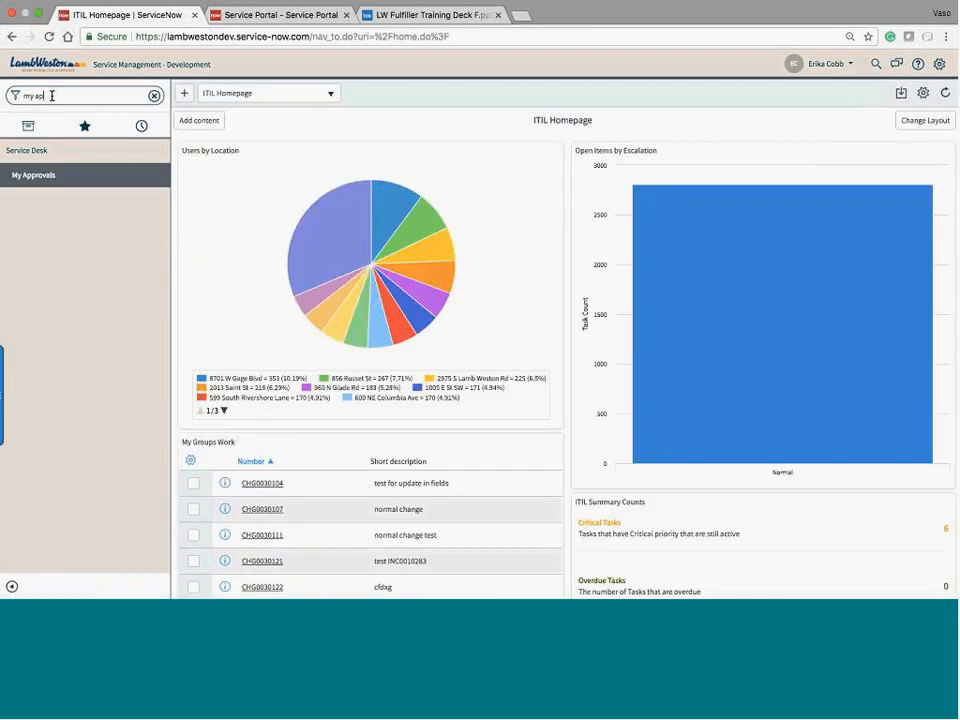
text(o)
click(41, 177)
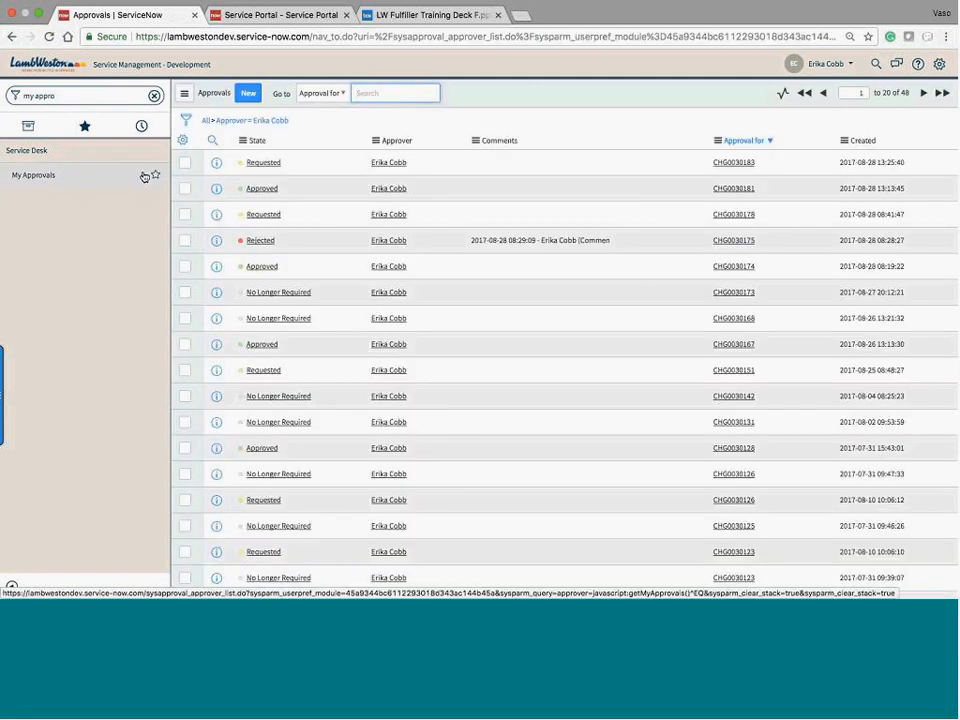
Set the state of the requested approval for CHG0030183 to Approved directly in the list, and dismiss the risk notifications.
double_click(298, 165)
click(285, 162)
click(278, 180)
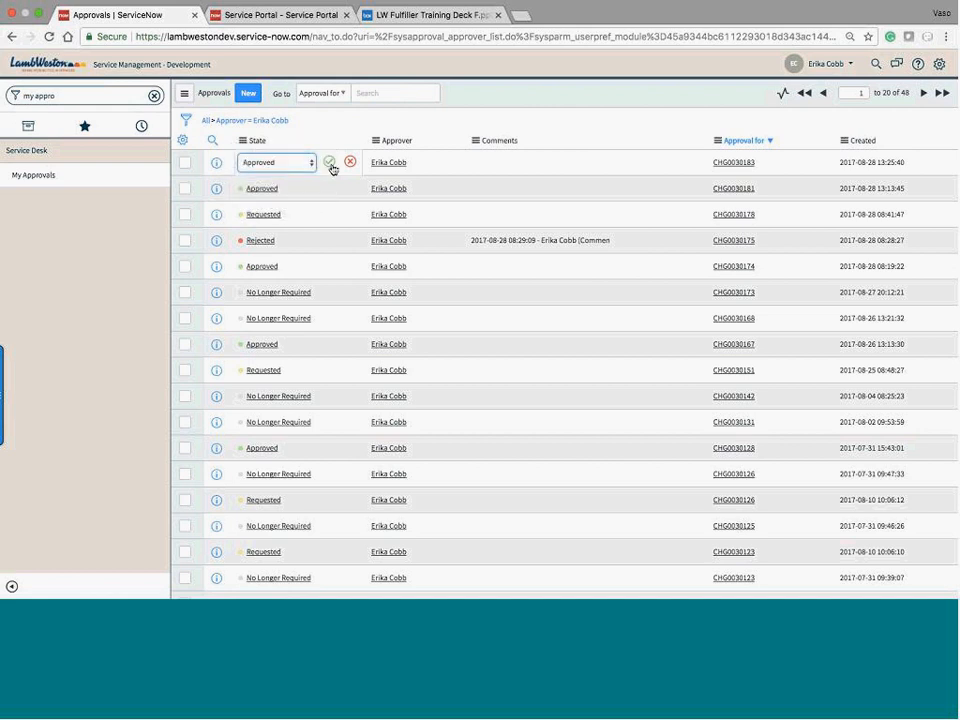
click(329, 162)
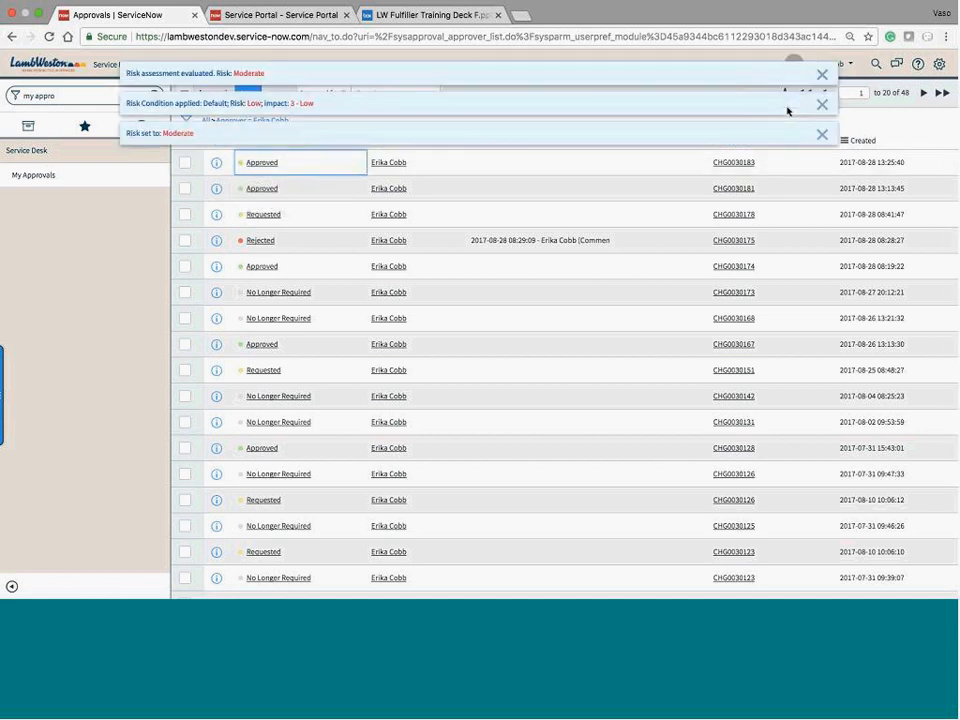
click(821, 74)
click(821, 78)
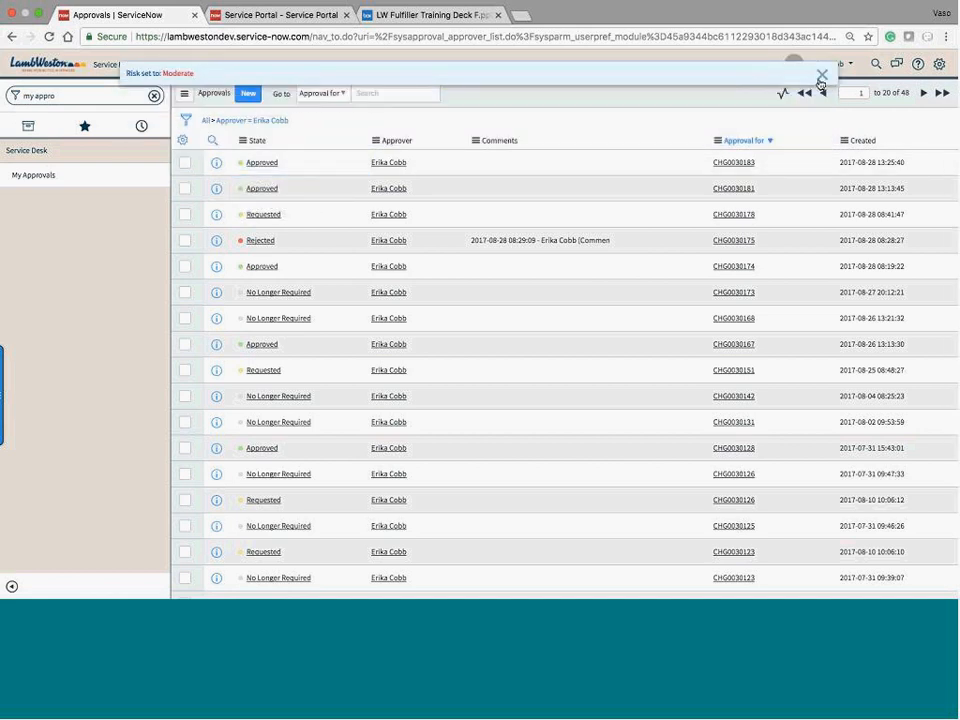
click(821, 75)
Return to impersonating the requester of the normal change.
click(821, 64)
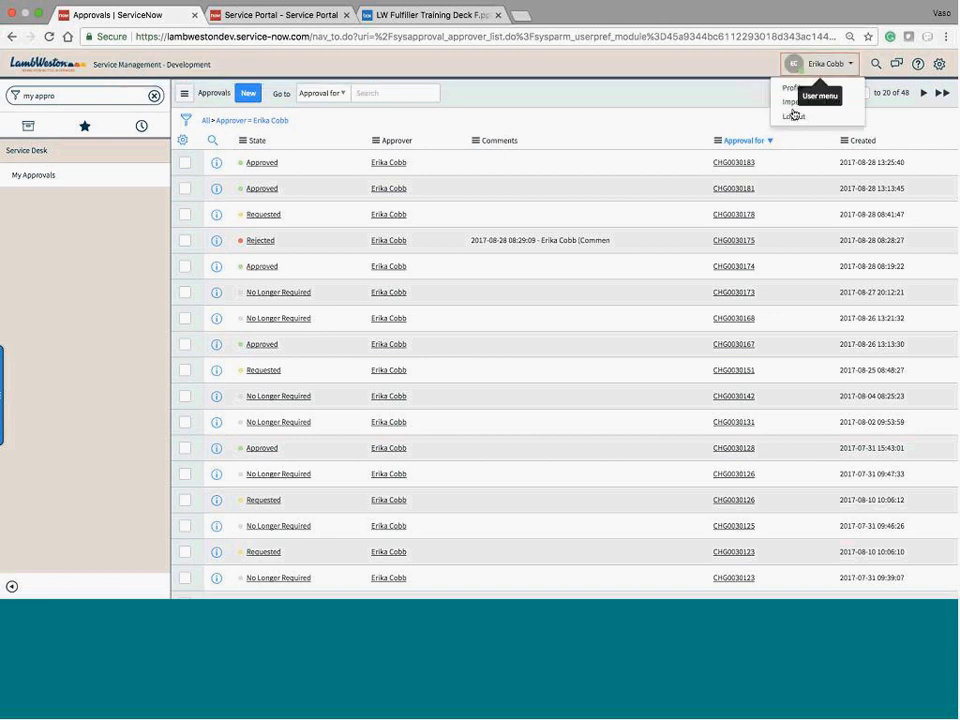
click(793, 102)
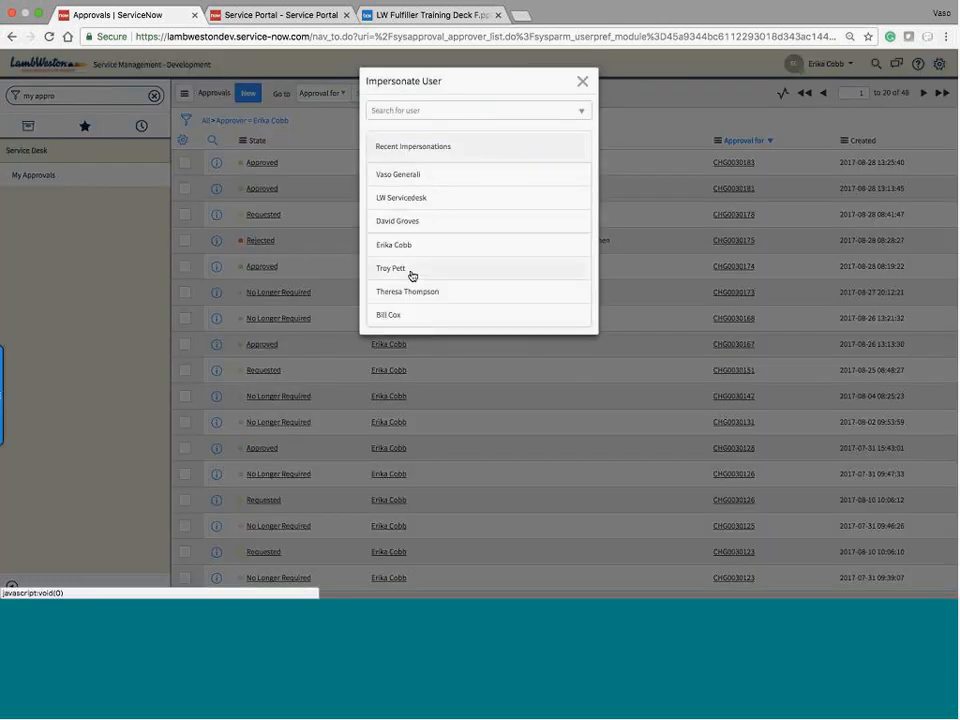
click(410, 270)
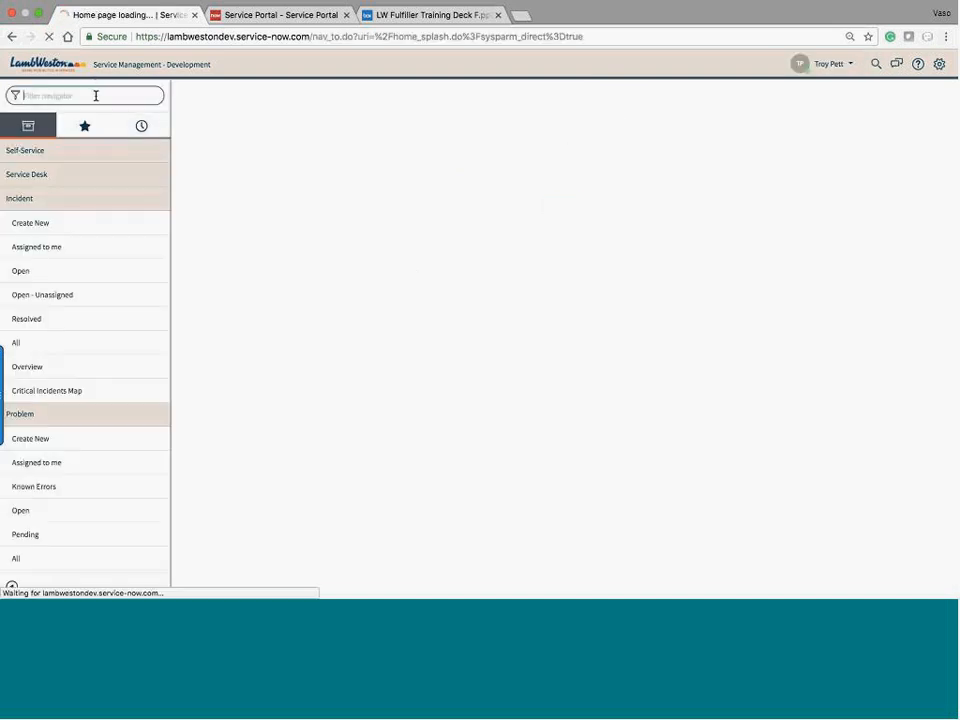
Filter the navigator for "change", list all change requests, and open "testing a normal change" to check its approvers.
text(change)
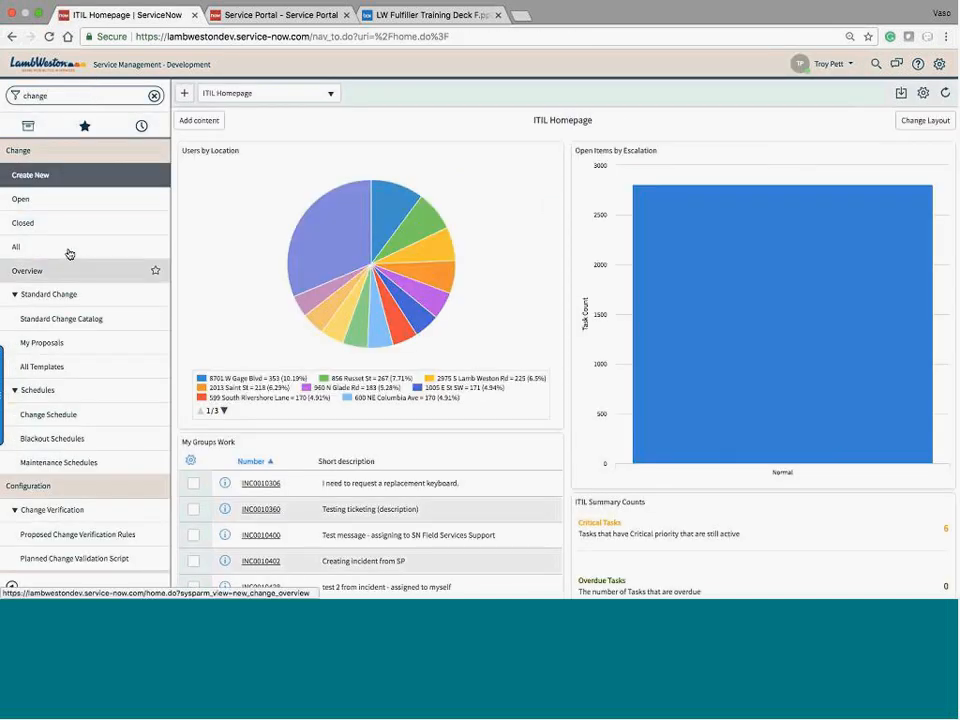
click(68, 247)
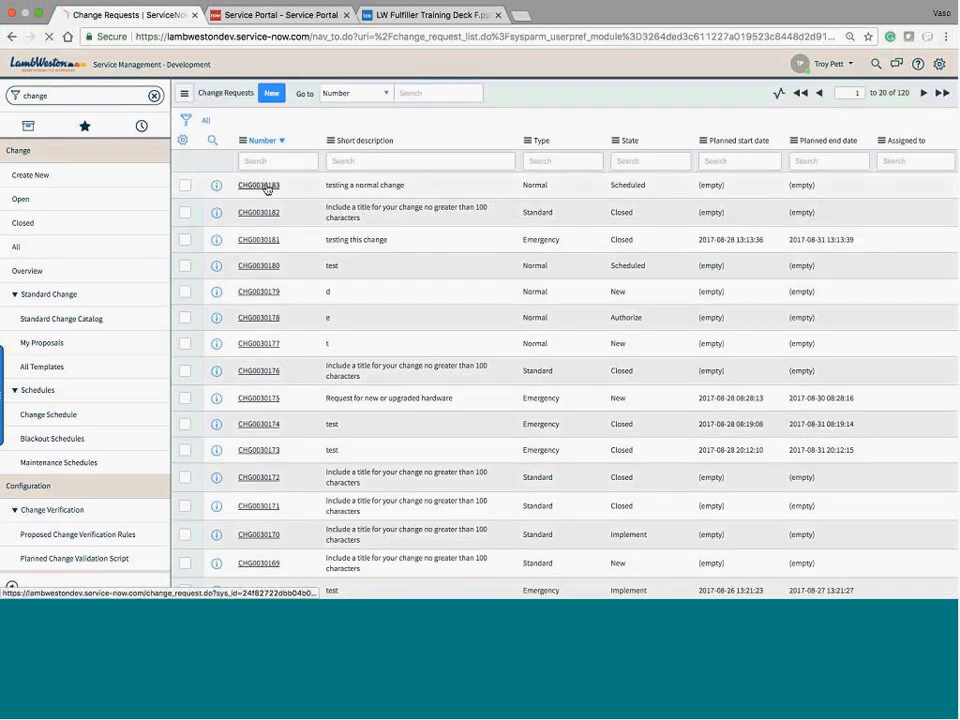
click(267, 189)
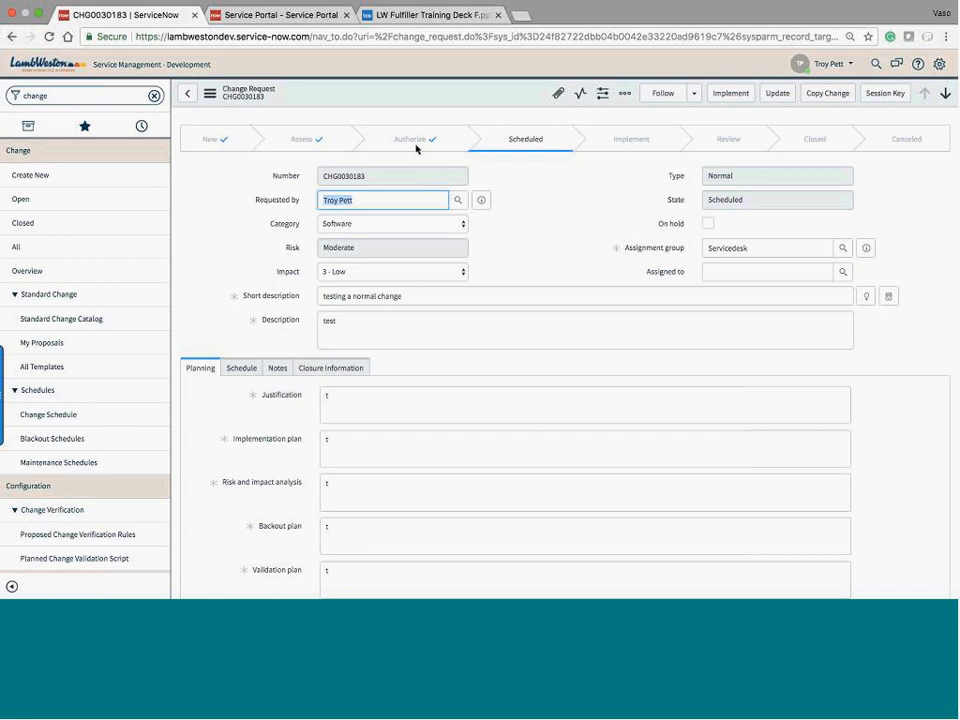
scroll(583, 242, down, 5)
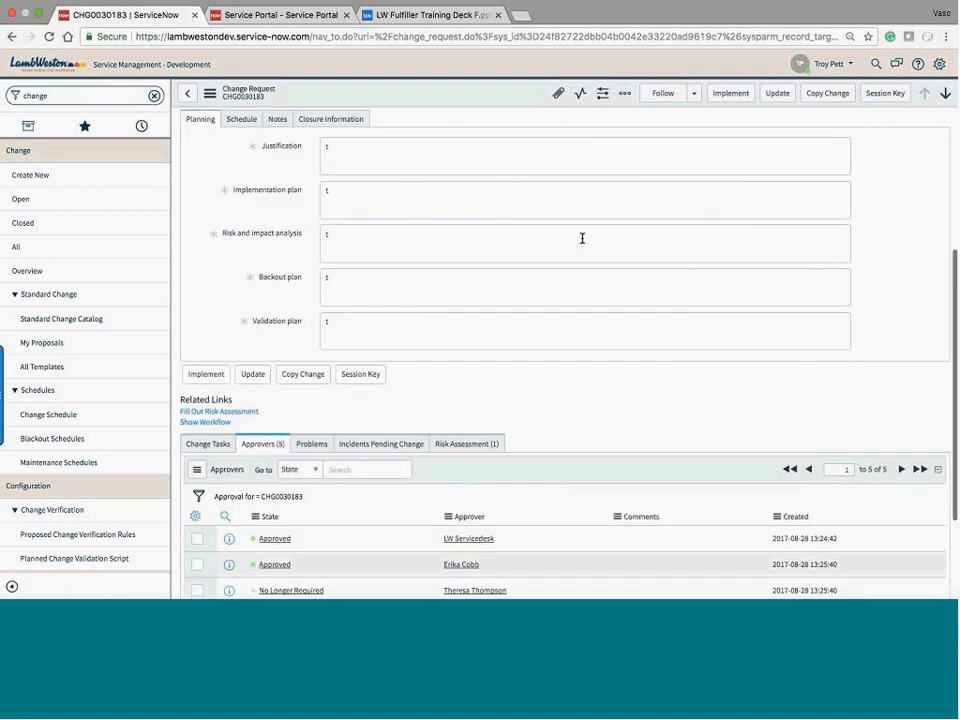
scroll(582, 238, down, 3)
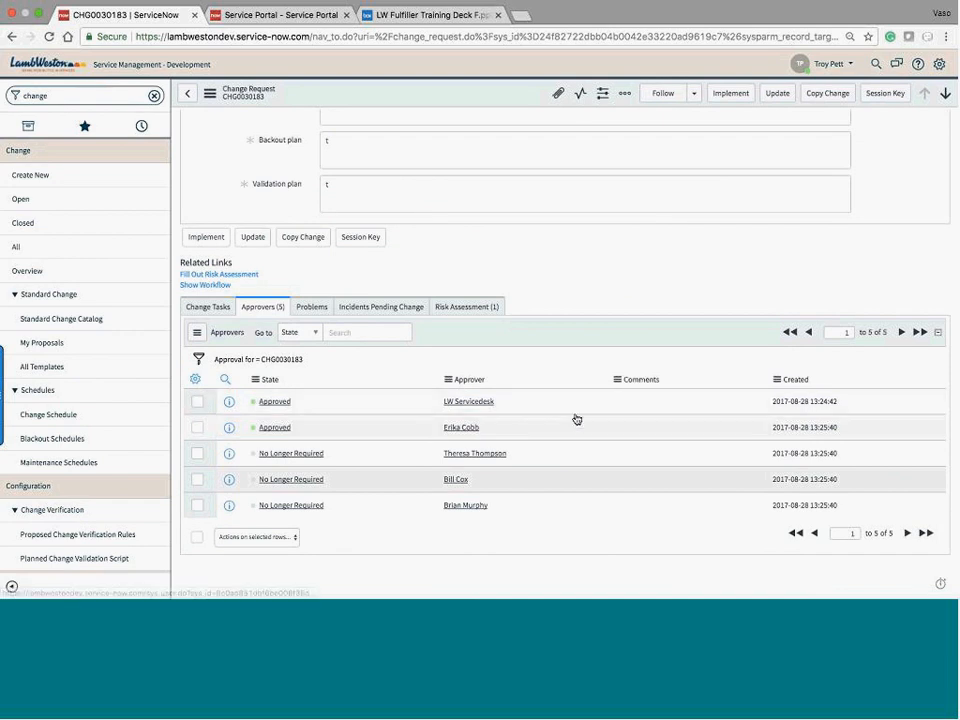
scroll(576, 419, up, 2)
scroll(261, 467, down, 2)
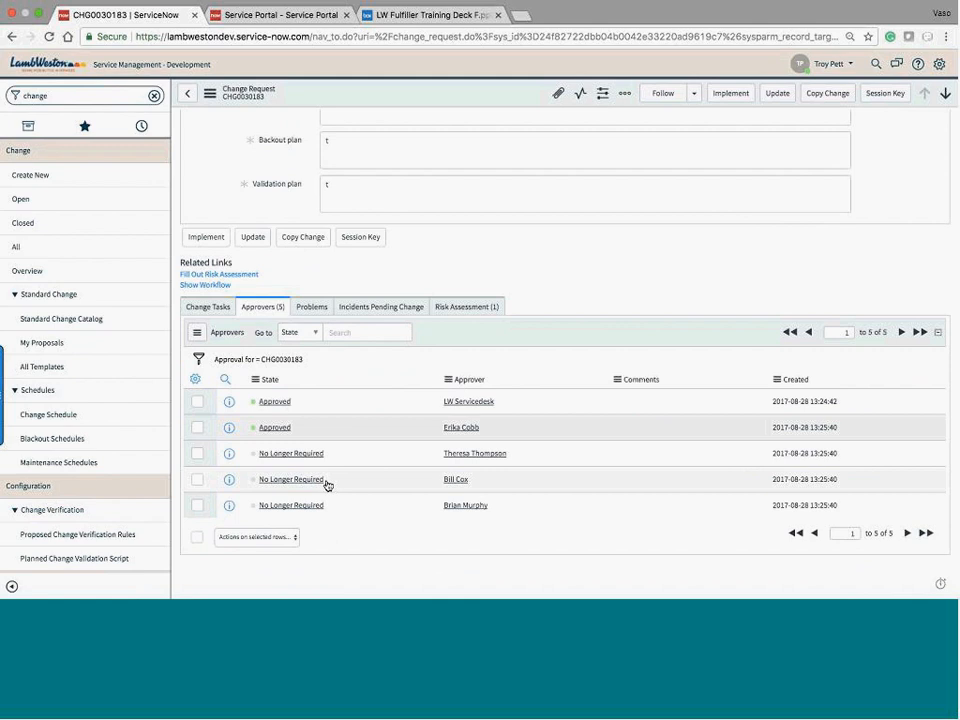
Progress the normal change to the Implement state and on to Review.
scroll(327, 485, up, 5)
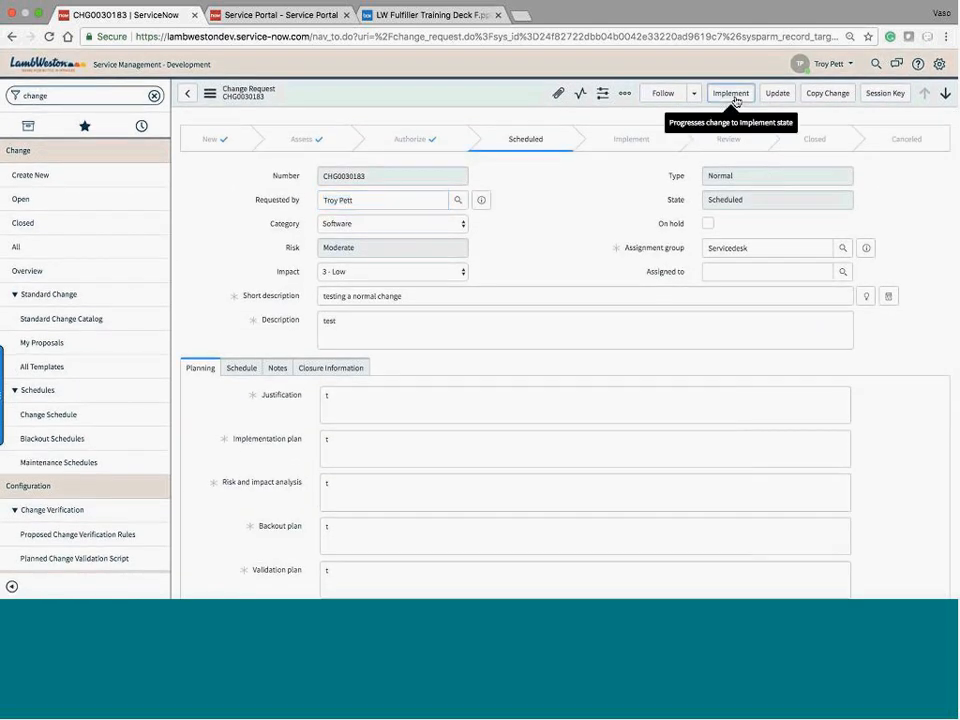
click(733, 94)
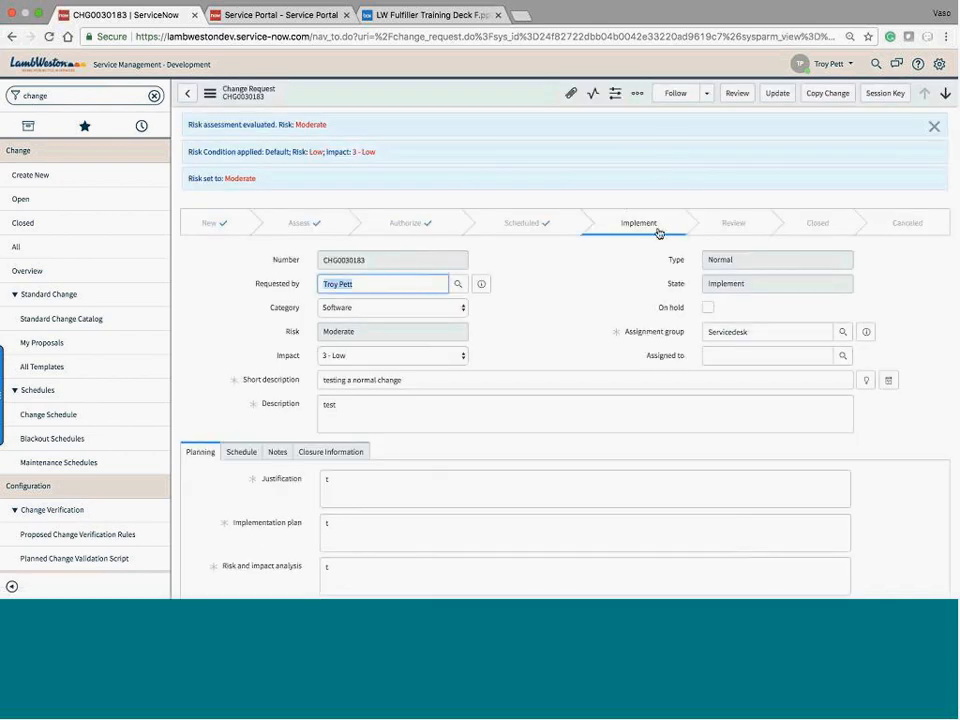
click(742, 97)
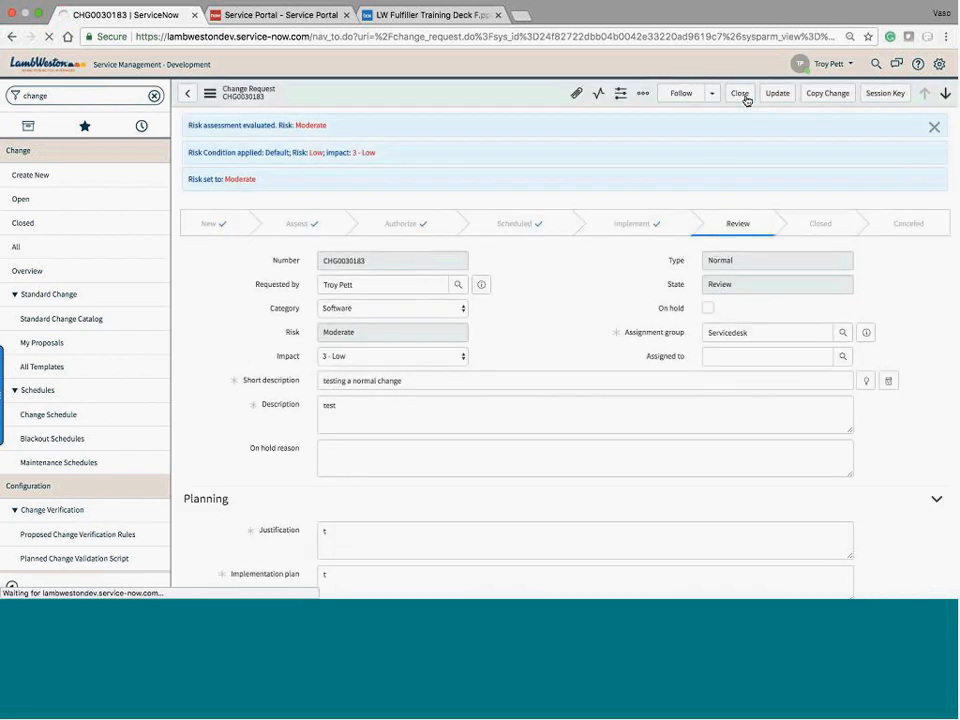
Show the change tasks of the record and set the "Post implementation testing" task's state to Work in Progress.
scroll(651, 333, down, 5)
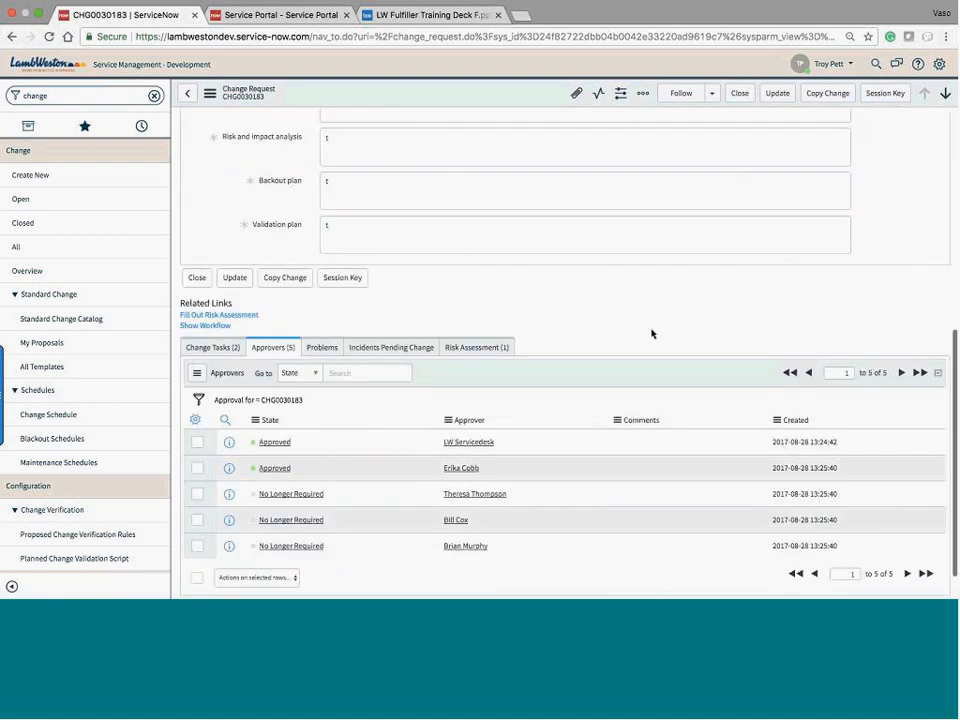
click(226, 349)
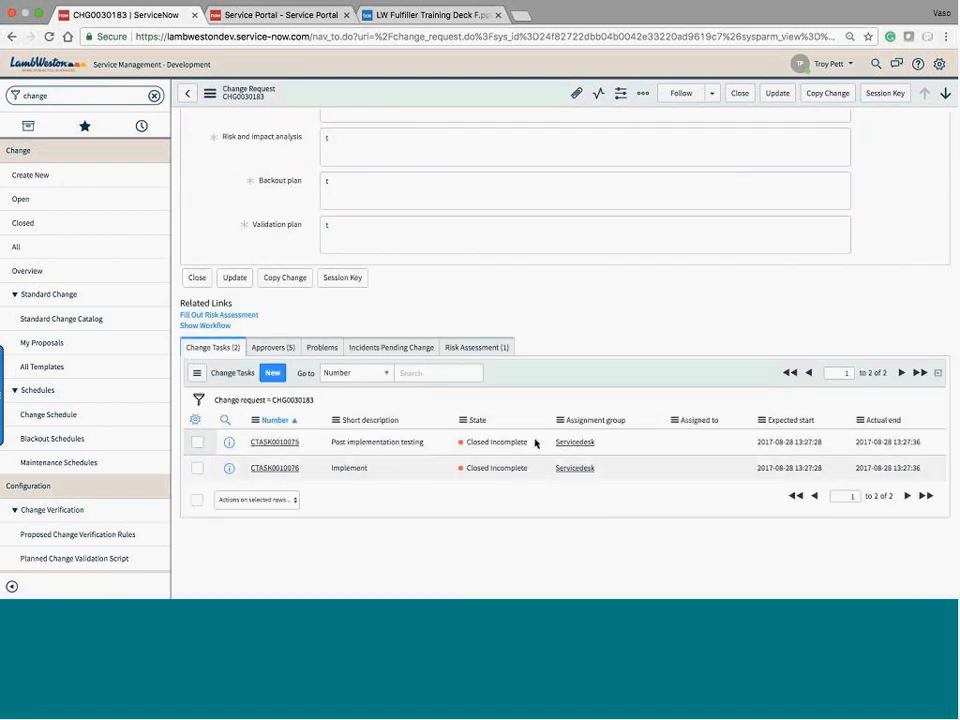
click(499, 446)
click(499, 446)
click(499, 444)
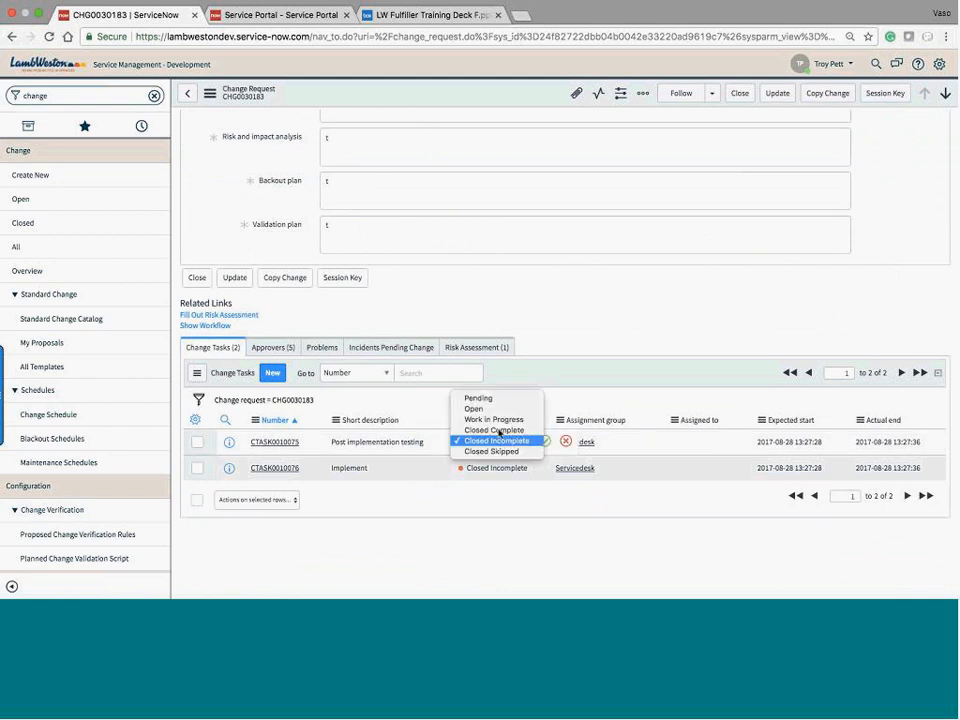
click(494, 420)
Set the "Implement" change task's state to Pending and save the value in the list.
click(491, 467)
click(495, 467)
click(500, 468)
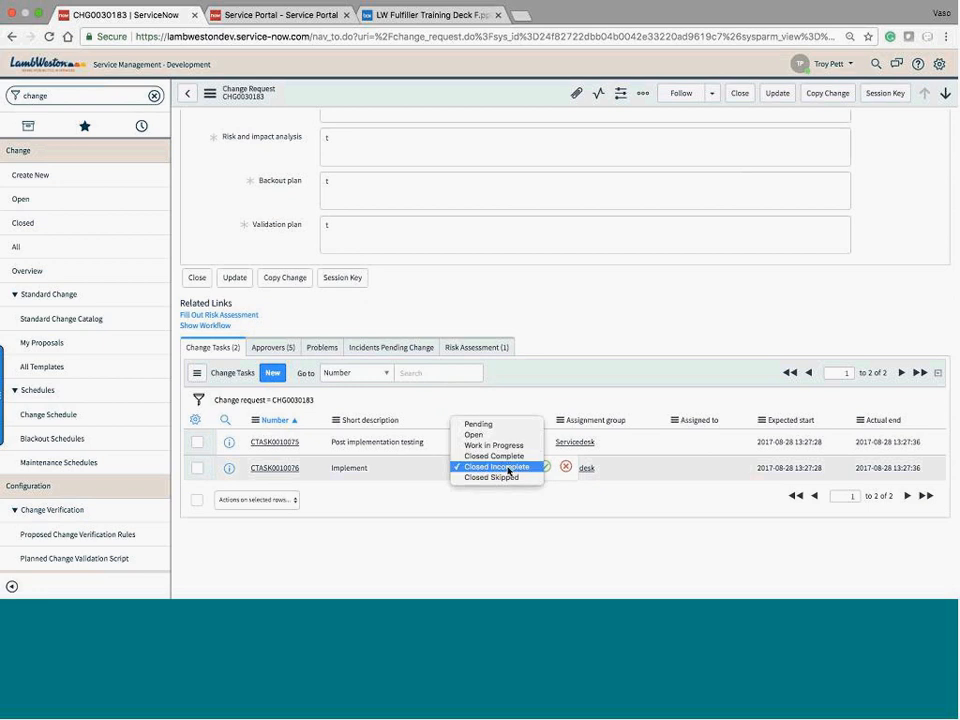
click(507, 428)
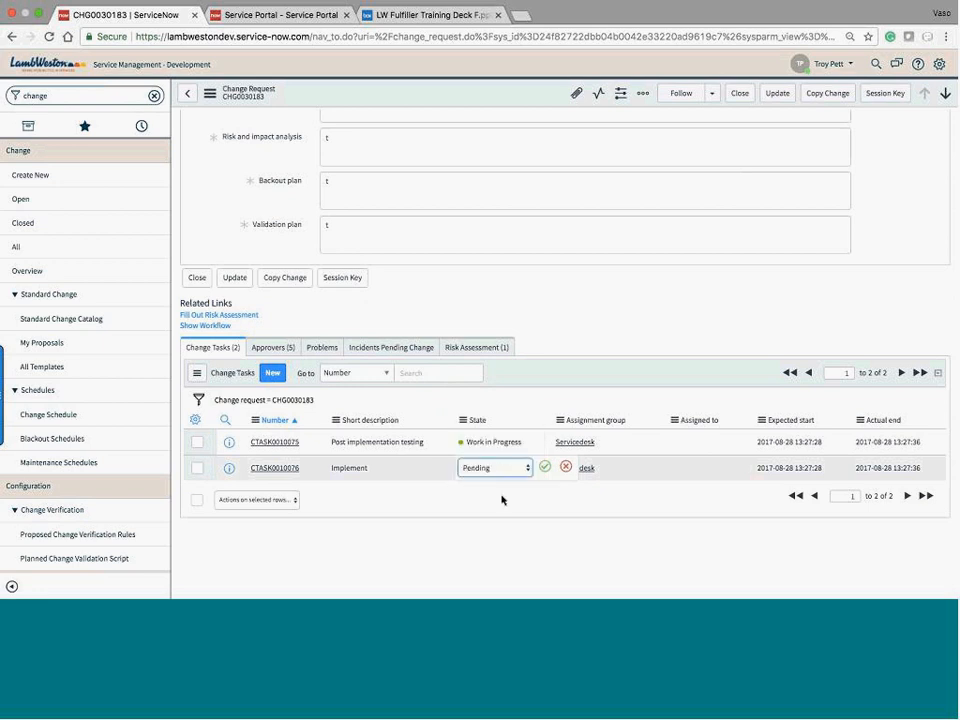
click(545, 467)
click(540, 540)
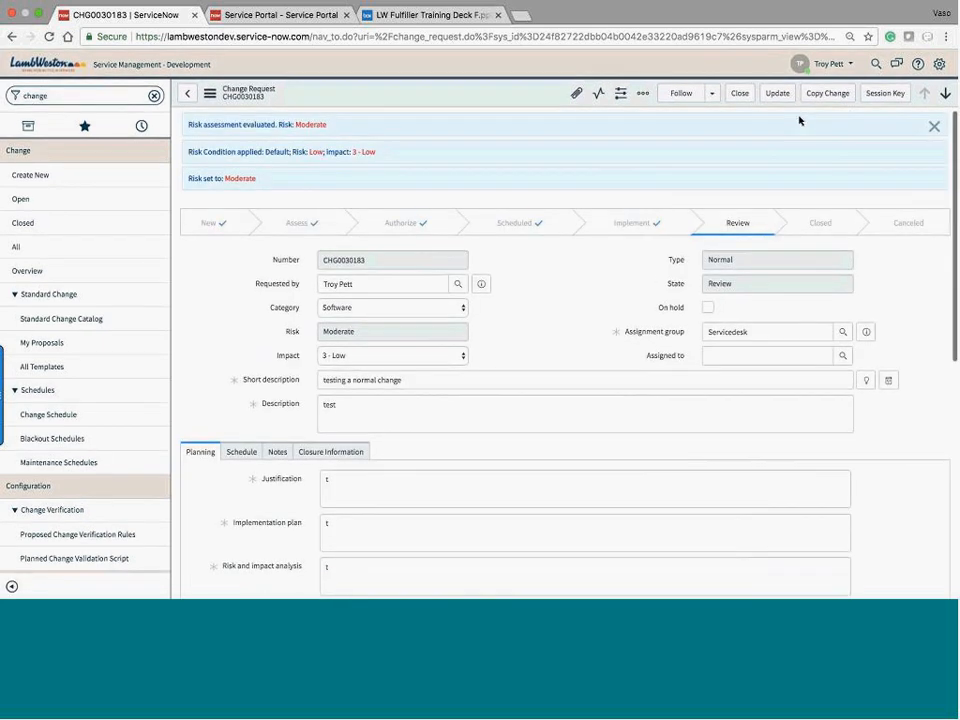
Save the normal change, reopen "testing a normal change" from the list, and try to close it.
click(778, 94)
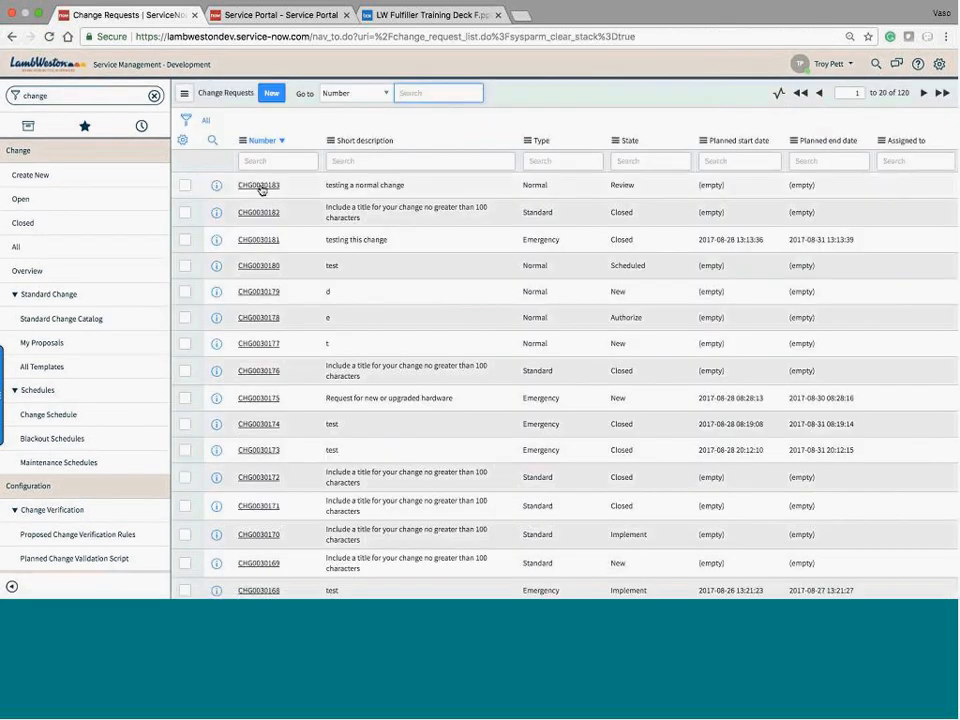
click(262, 188)
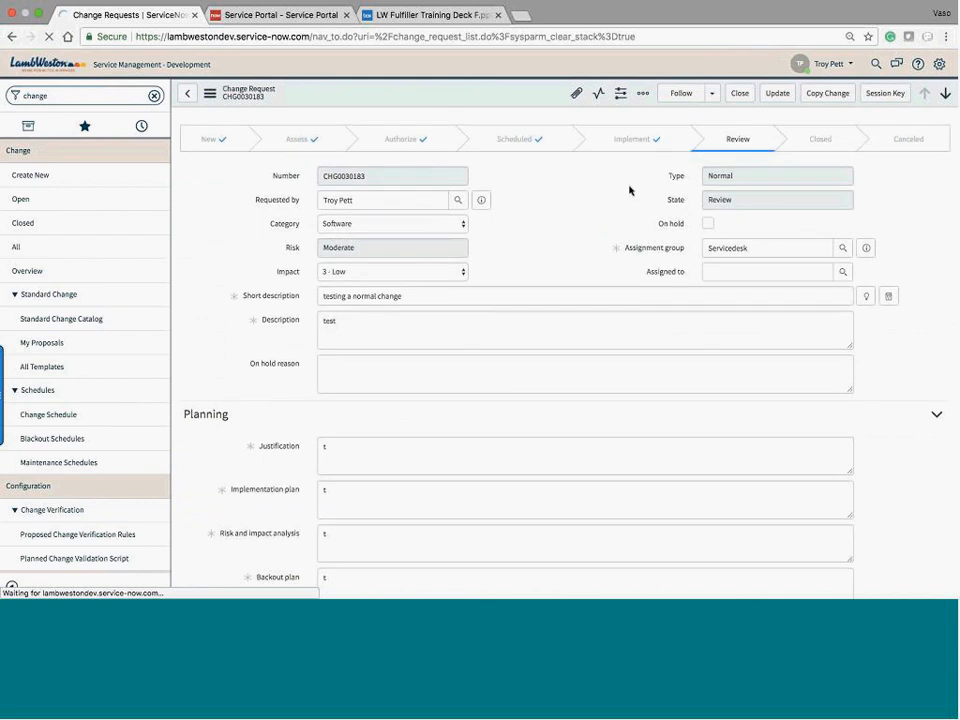
click(738, 95)
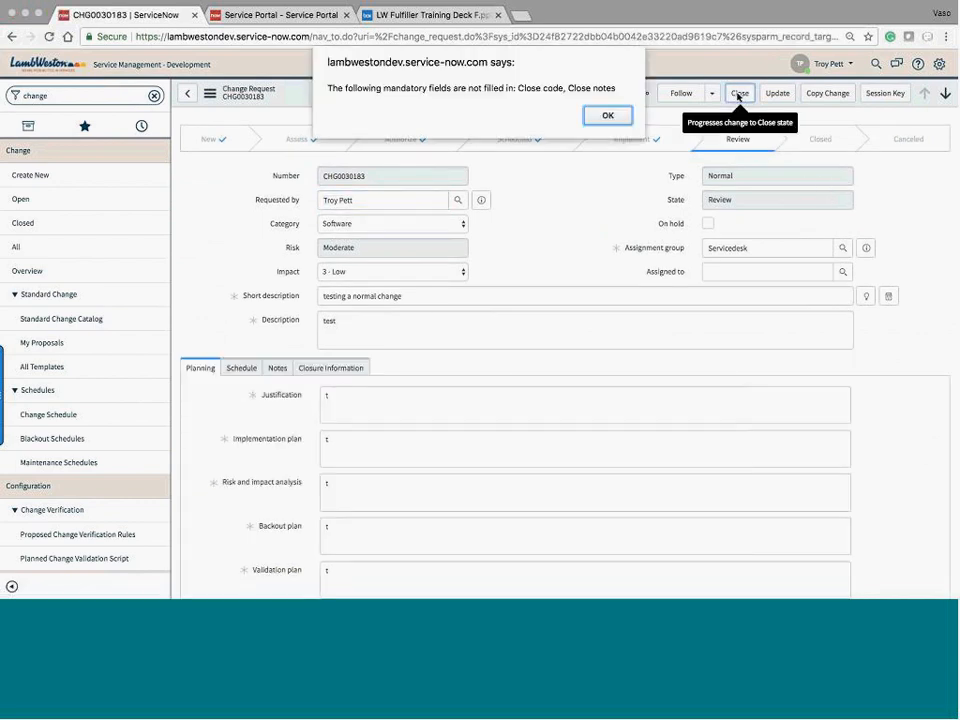
click(608, 115)
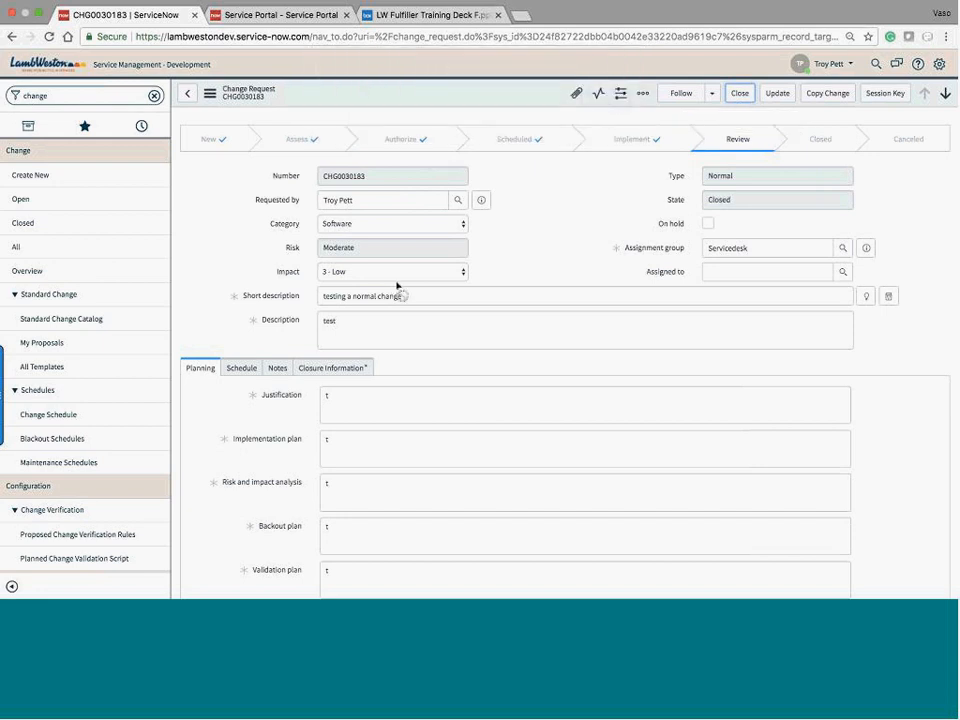
Set the close code to "Successful with issues", enter the close notes "tbd", and close the normal change.
click(360, 368)
click(332, 395)
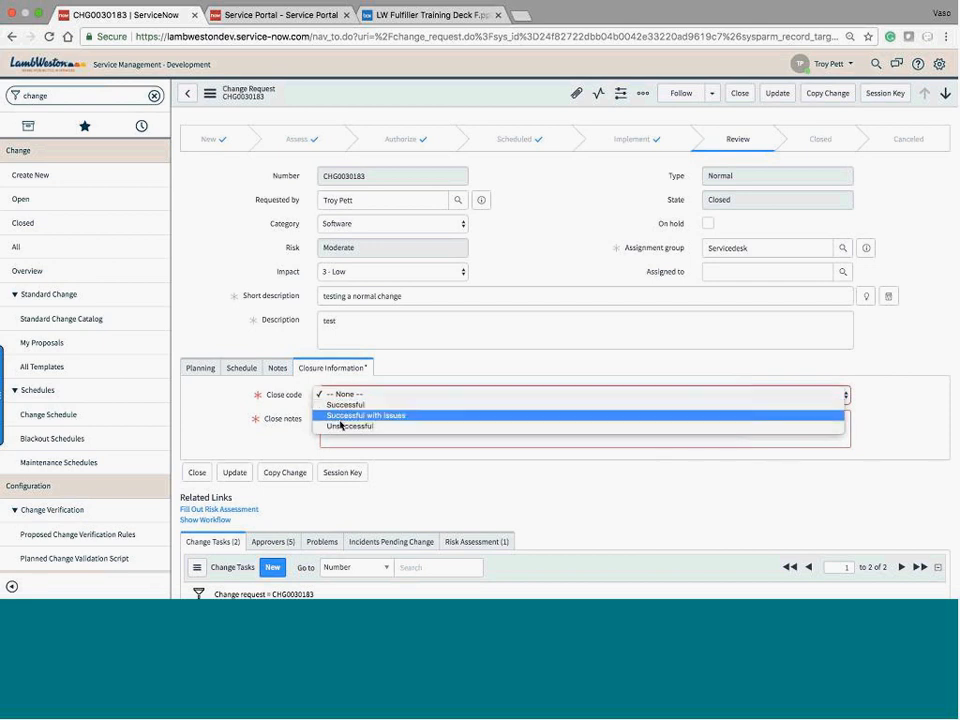
click(340, 421)
click(339, 424)
text(tbd)
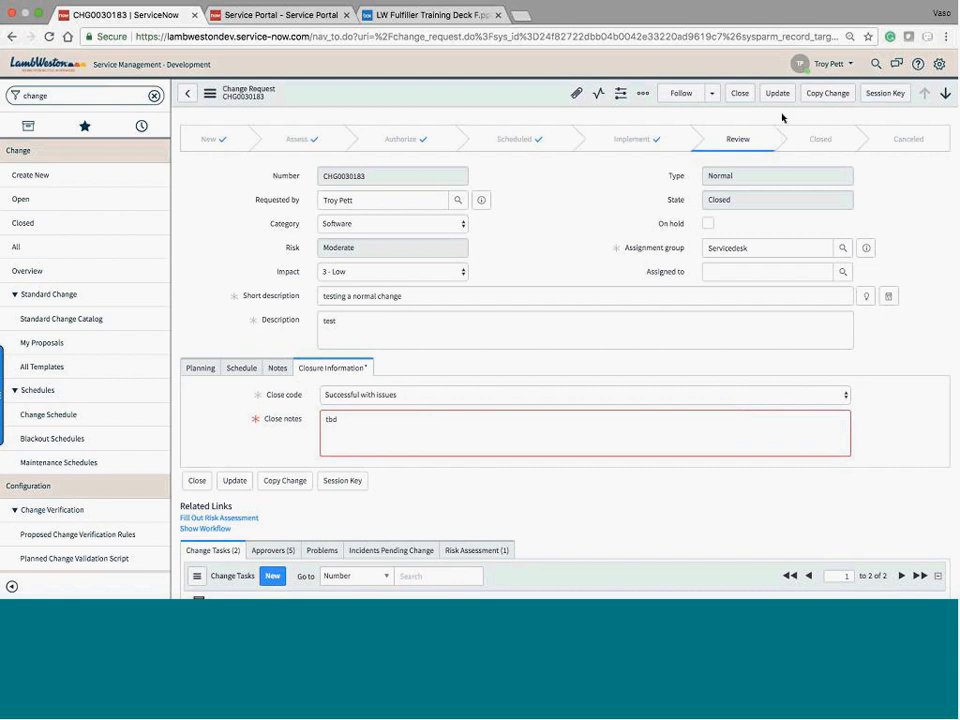
click(739, 96)
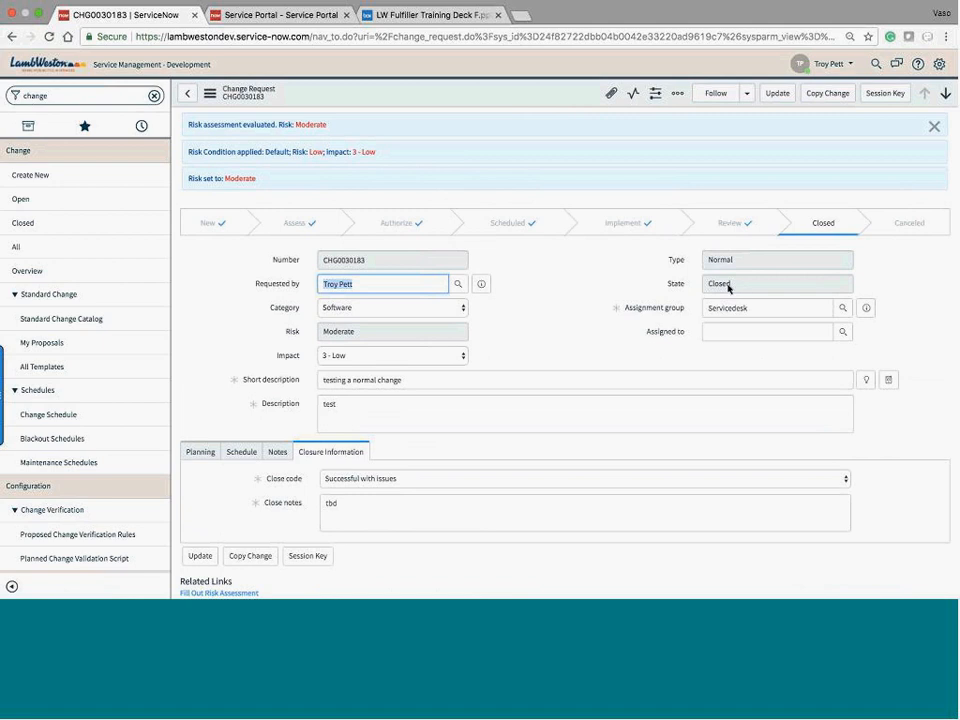
Examine the state options of the "Post implementation testing" task, then the closed change's approvers and risk assessment.
scroll(730, 288, down, 5)
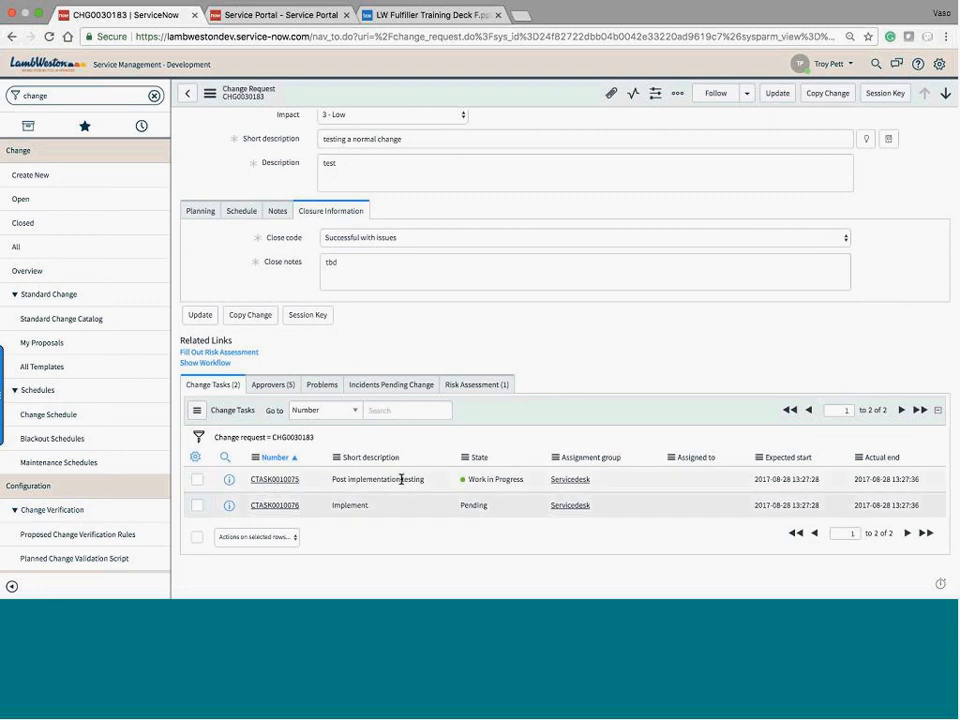
double_click(483, 479)
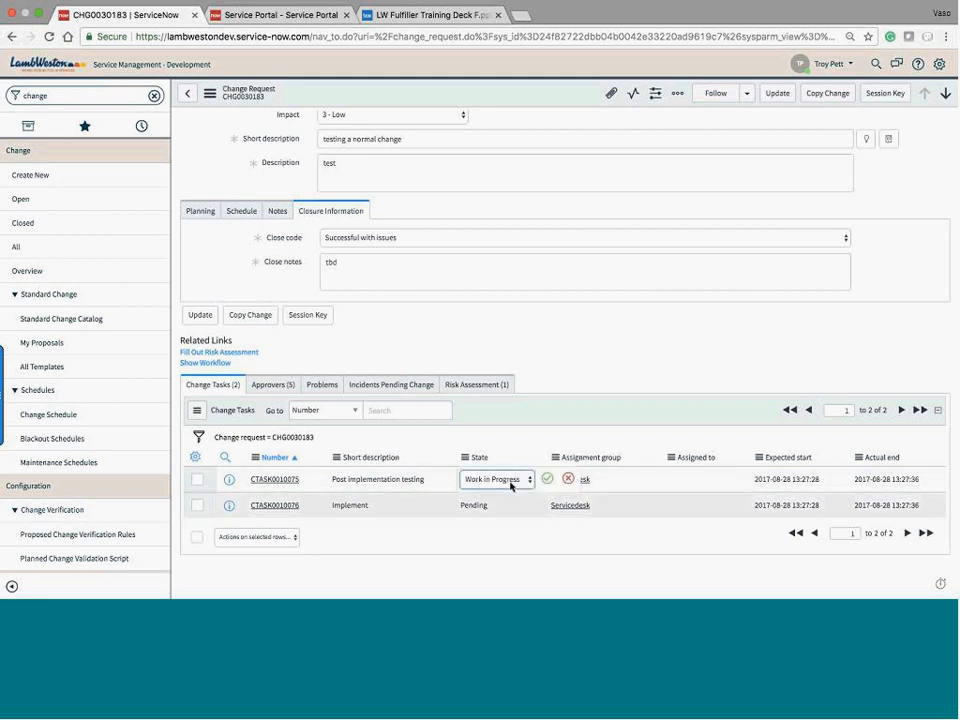
click(511, 486)
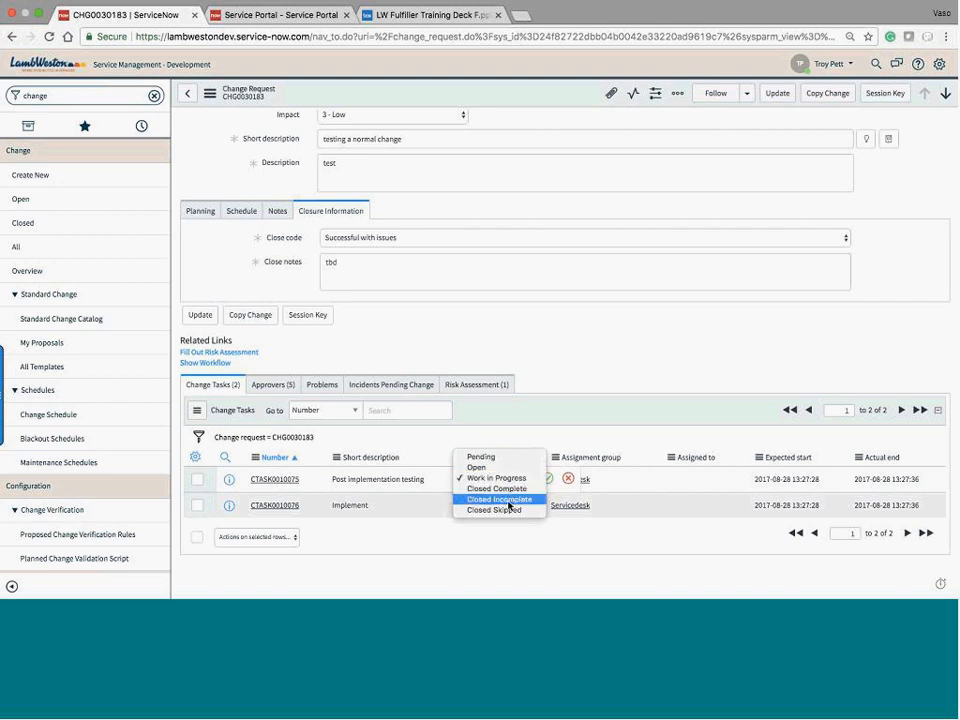
click(538, 449)
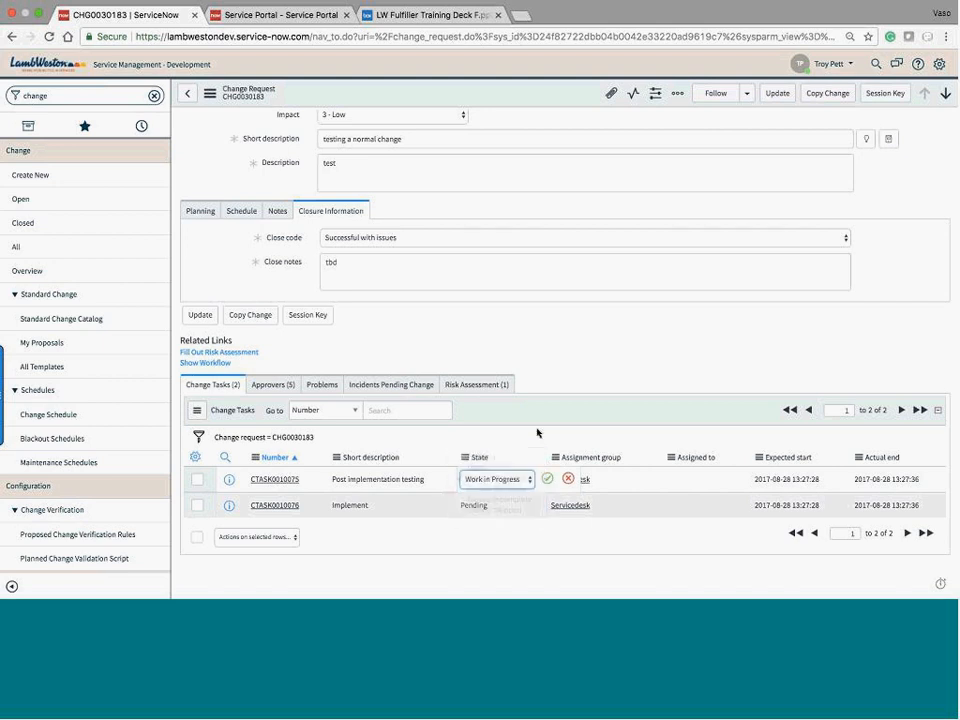
click(273, 384)
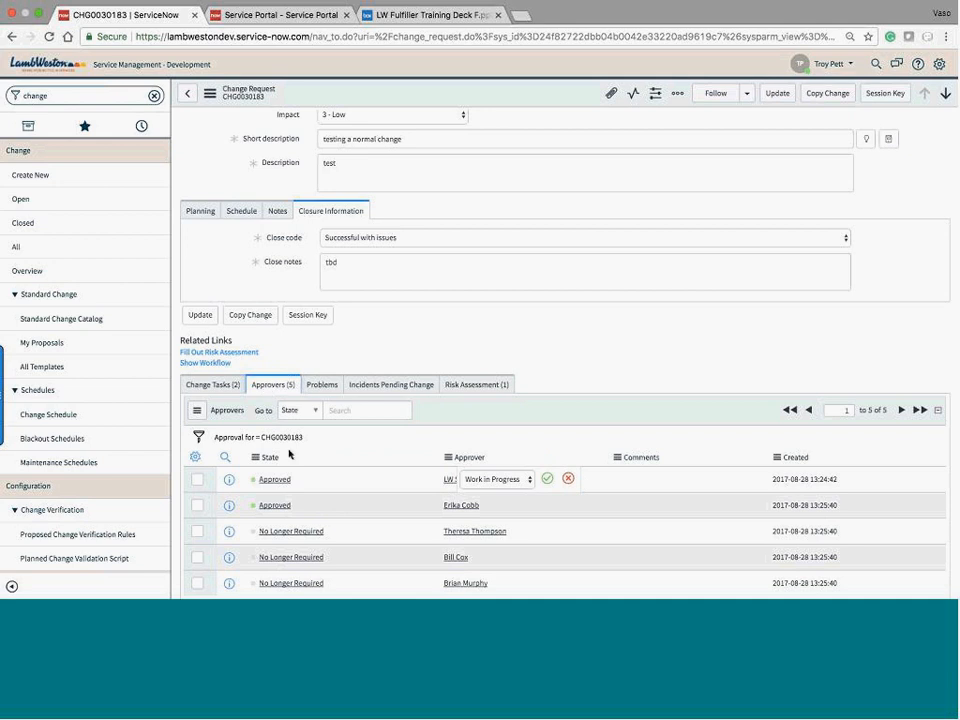
click(476, 384)
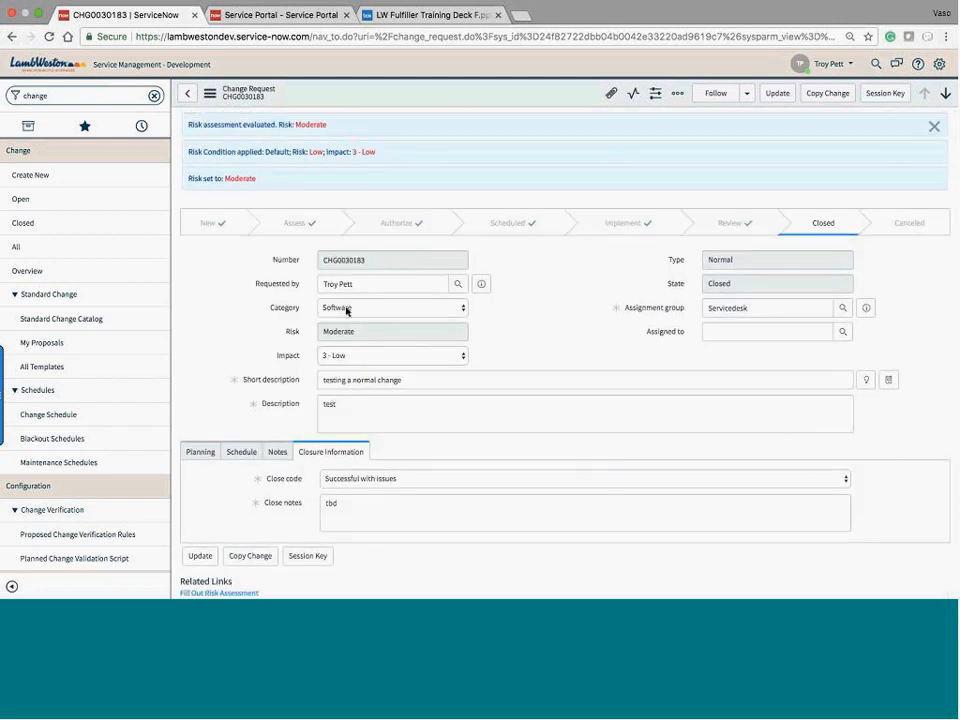
Look through the category options of the closed change and its risk assessment entry, leaving the category as Software.
click(346, 309)
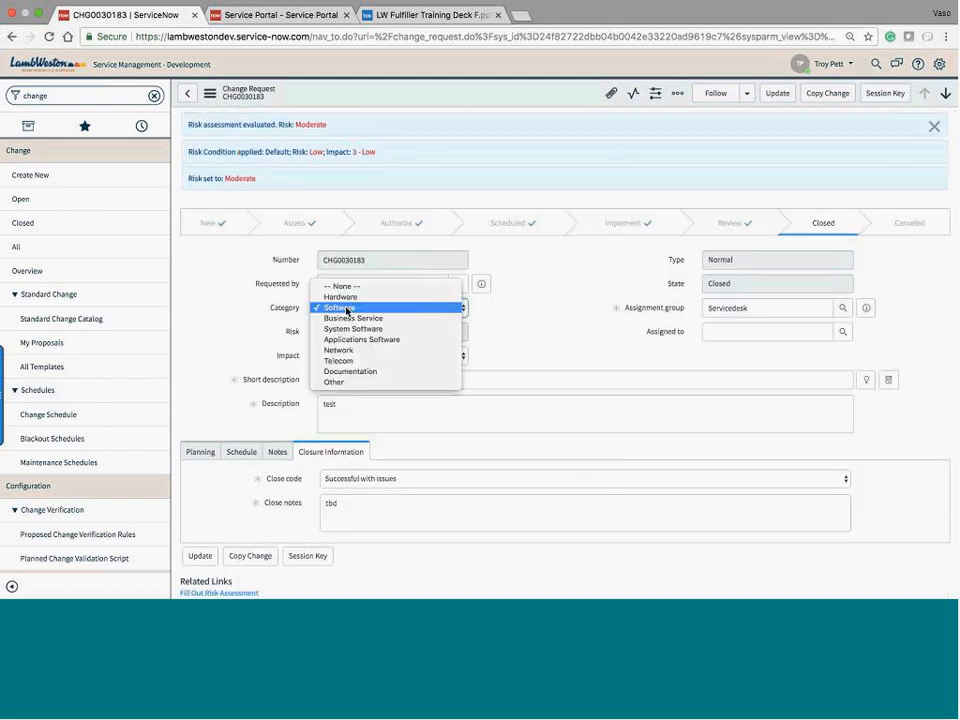
click(501, 322)
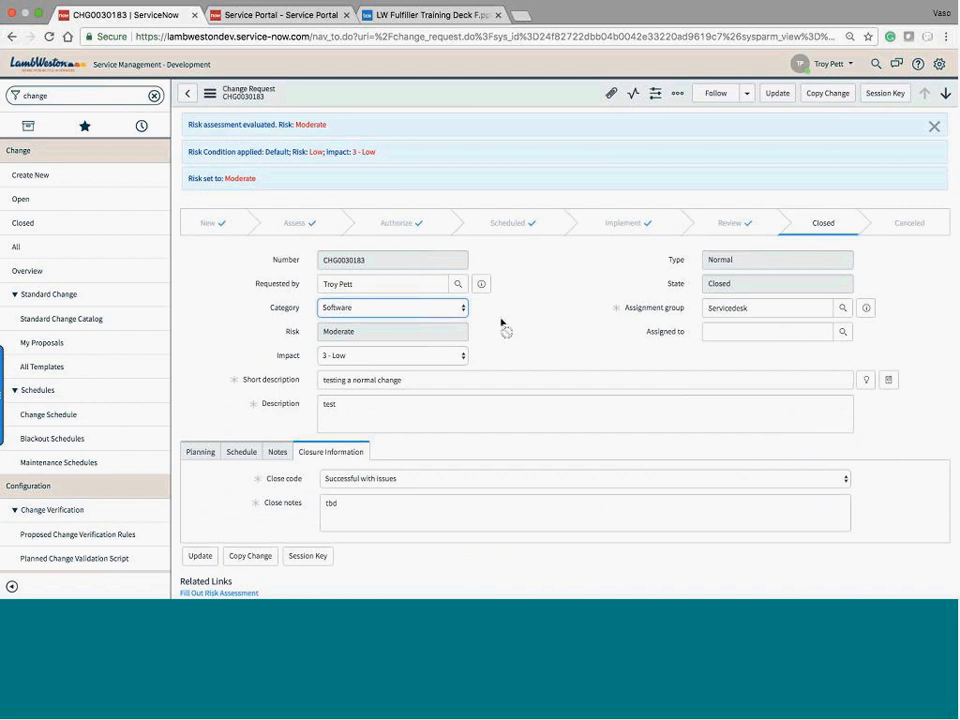
scroll(489, 328, down, 2)
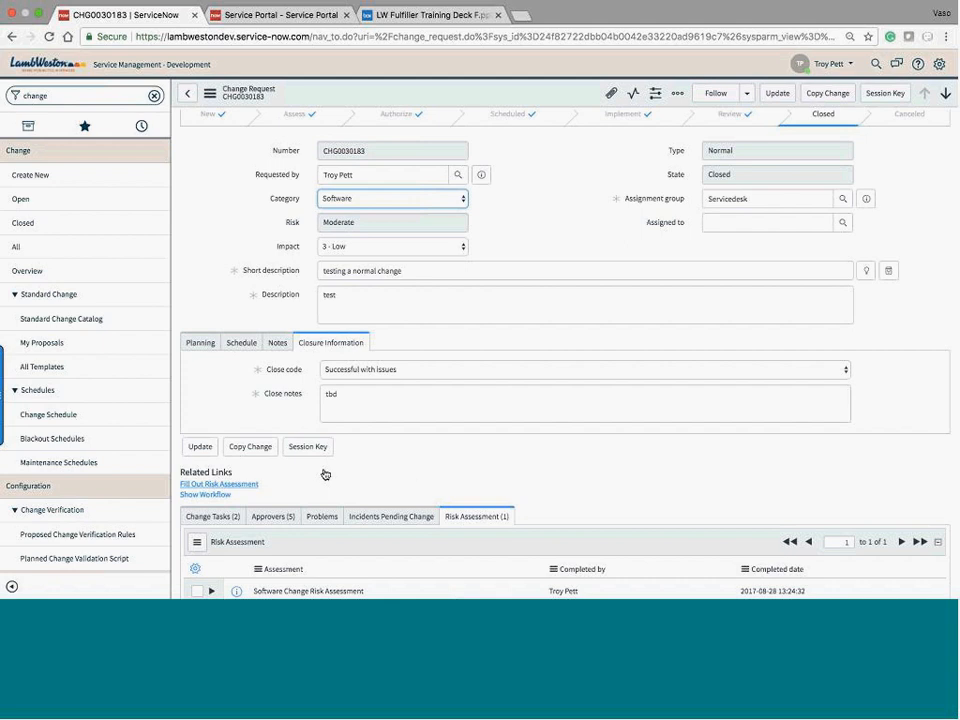
click(417, 485)
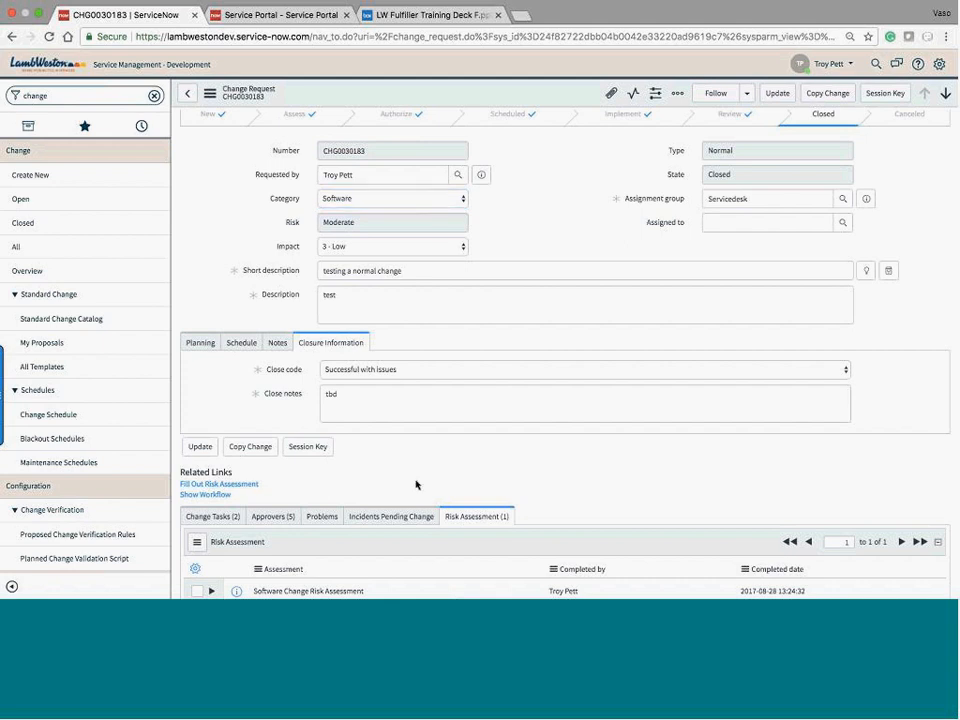
scroll(417, 485, up, 2)
List all standard change templates and open "Test Standard Change" to view its change request values.
click(77, 96)
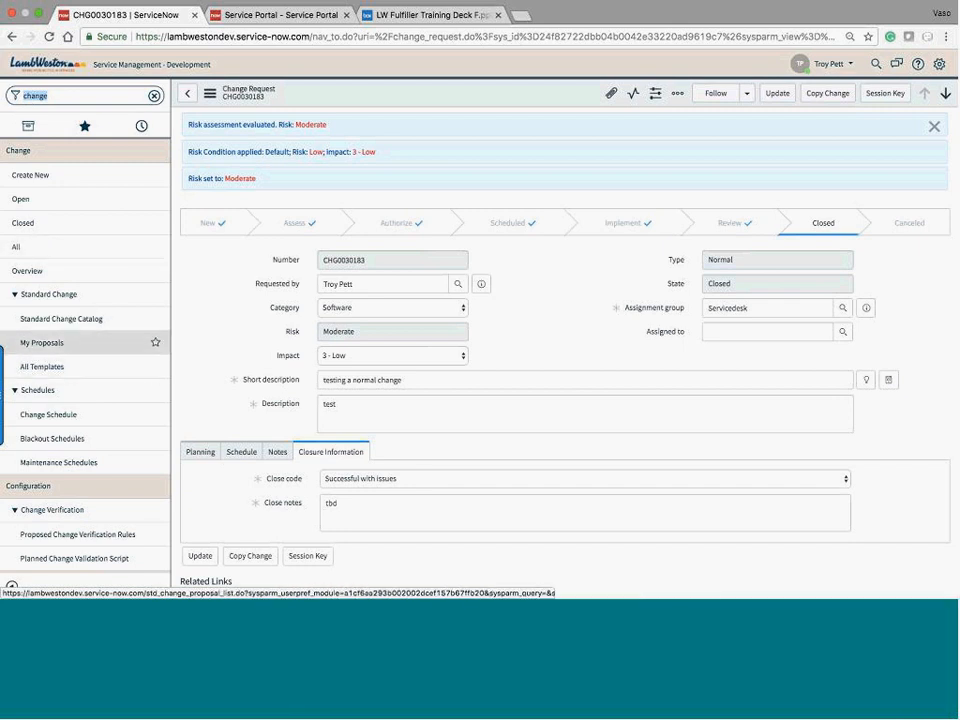
click(65, 367)
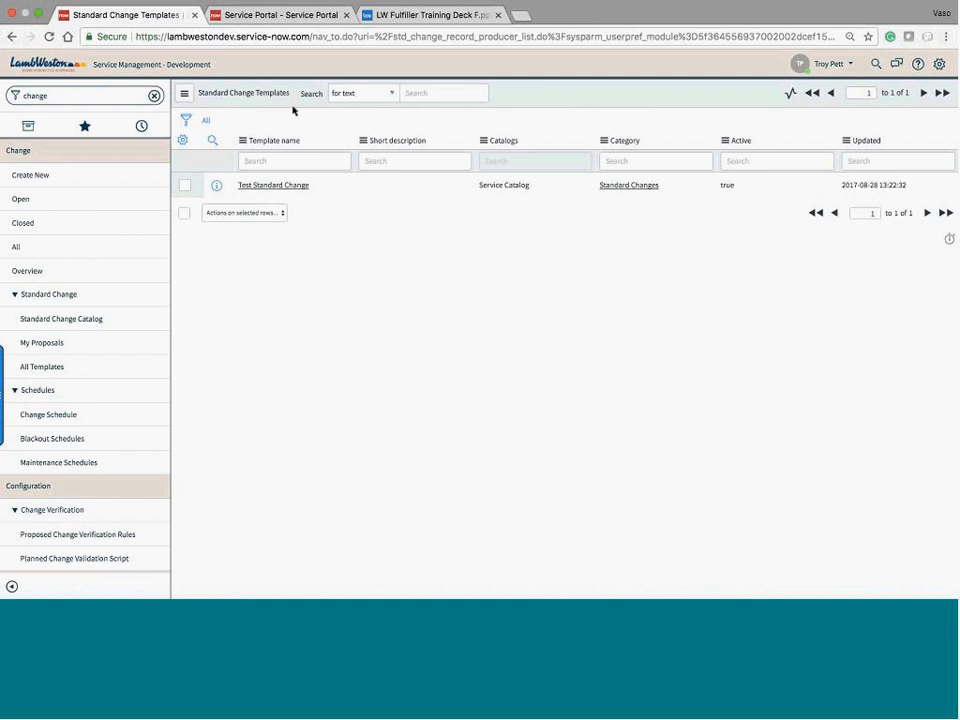
click(287, 188)
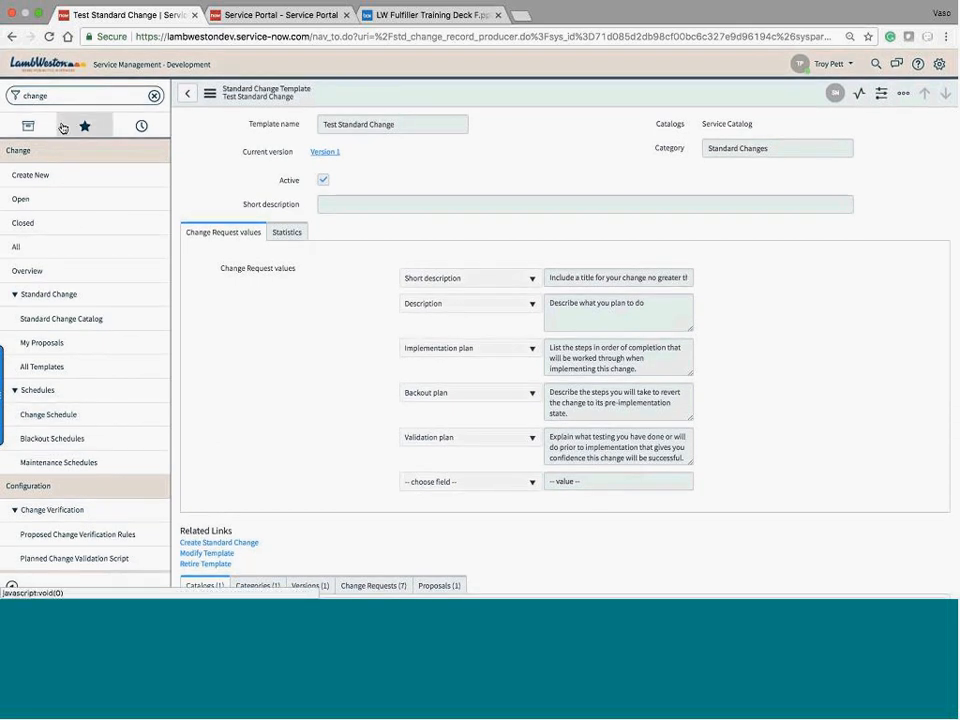
Clear the navigator filter and return to the ITIL Homepage.
drag(50, 96, 4, 88)
key(BackSpace)
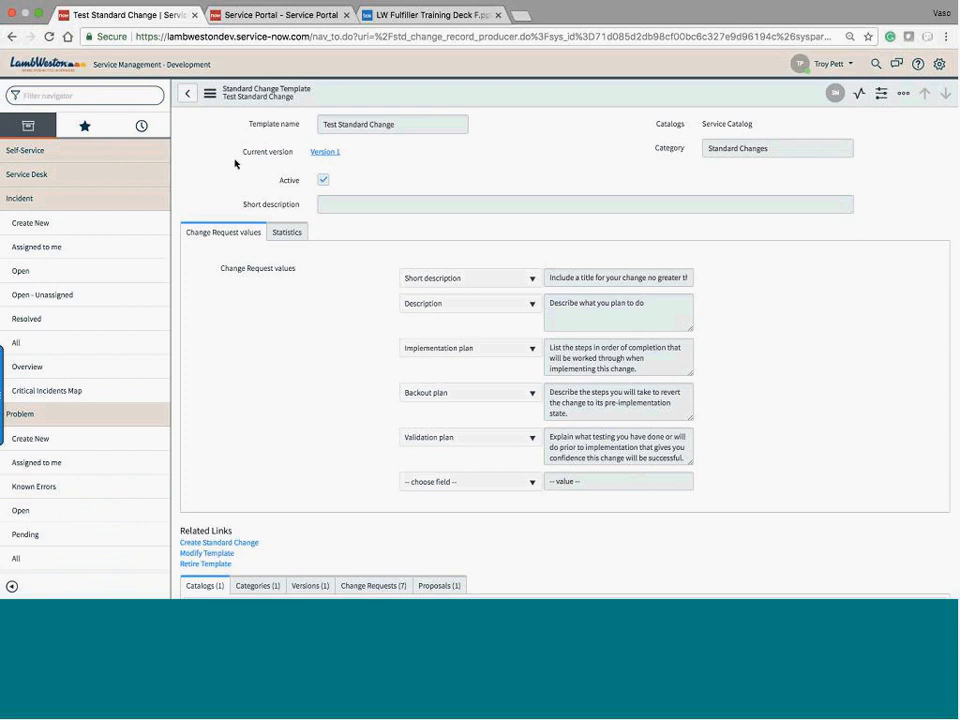
click(30, 67)
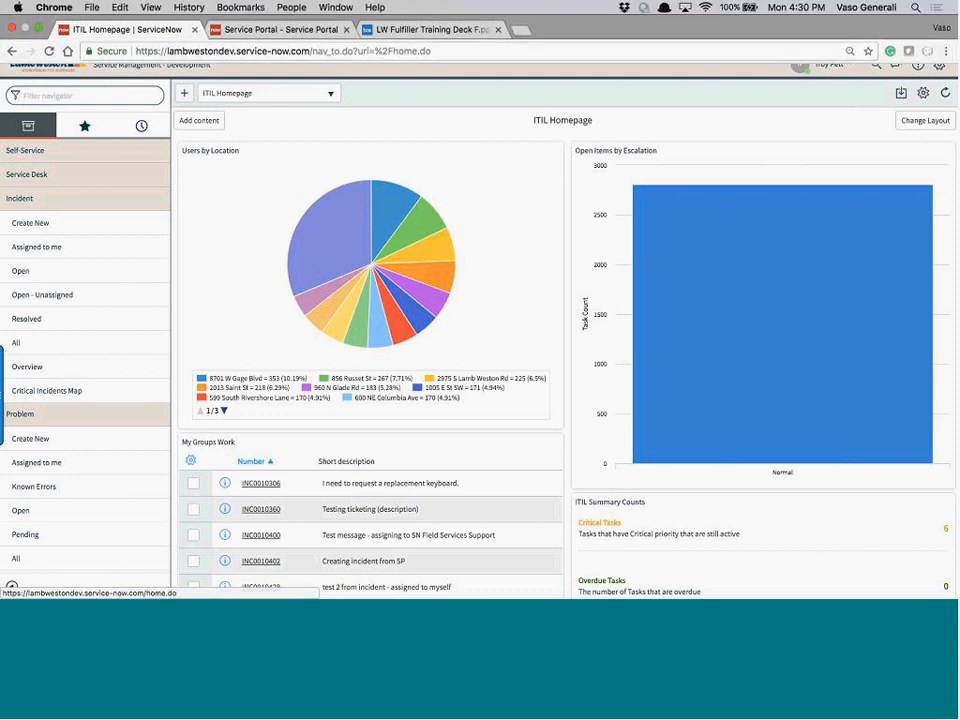
Switch to the "LW Fulfiller Training Deck F" presentation in PowerPoint and enlarge its window to full screen.
click(37, 32)
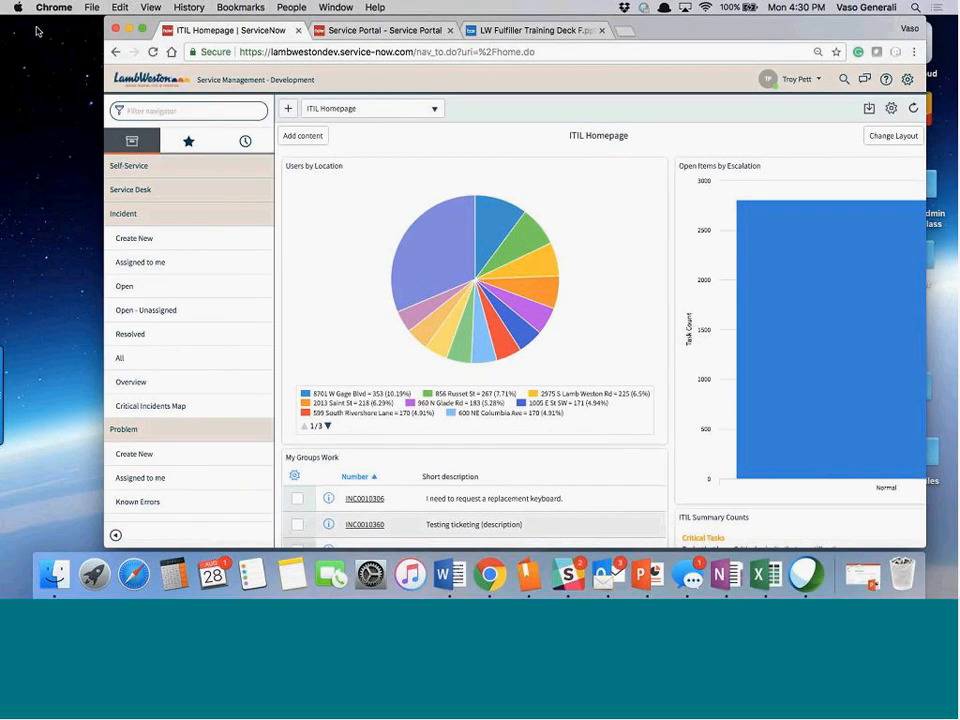
click(127, 32)
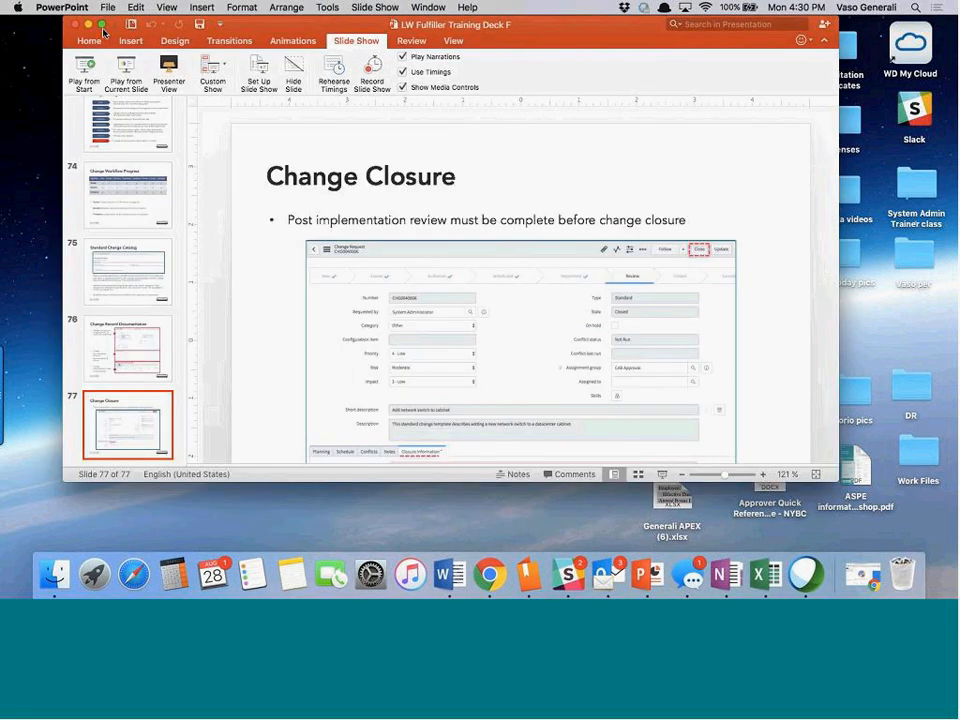
click(102, 25)
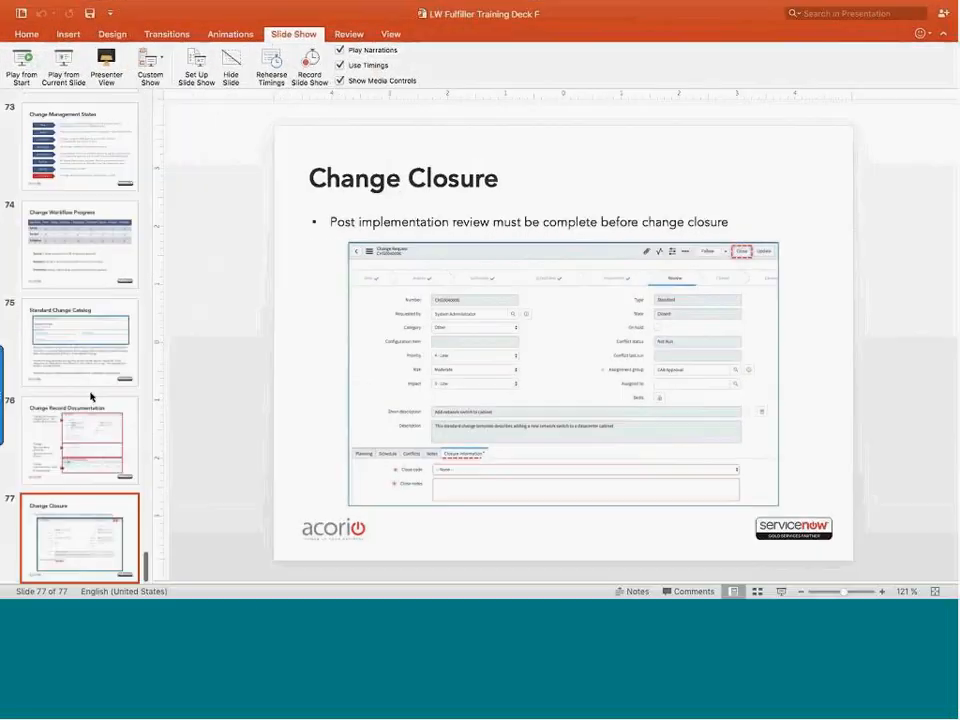
Start the slide show from the "Service Catalog" title slide, number 47, and advance to the Definition and Objectives slide.
scroll(90, 390, up, 4)
scroll(91, 369, up, 15)
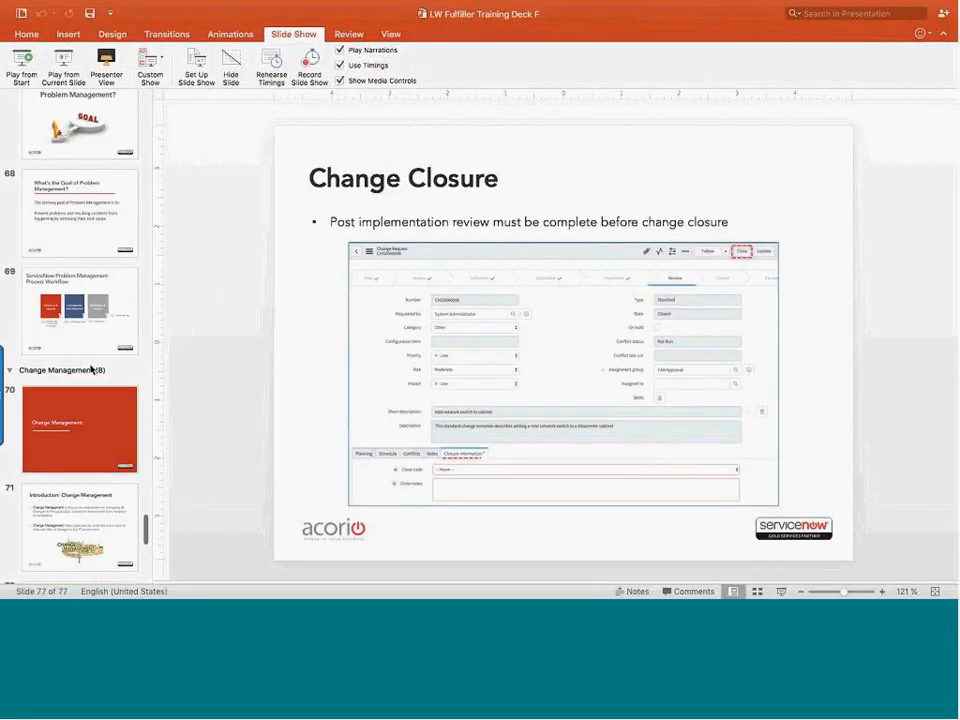
scroll(91, 369, up, 5)
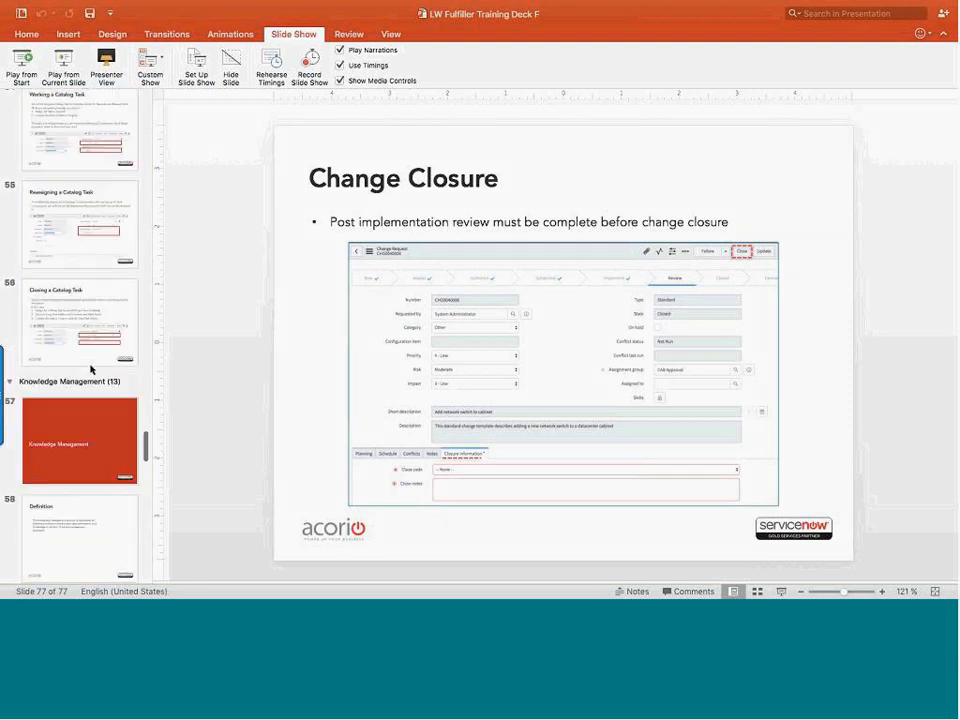
scroll(90, 369, up, 10)
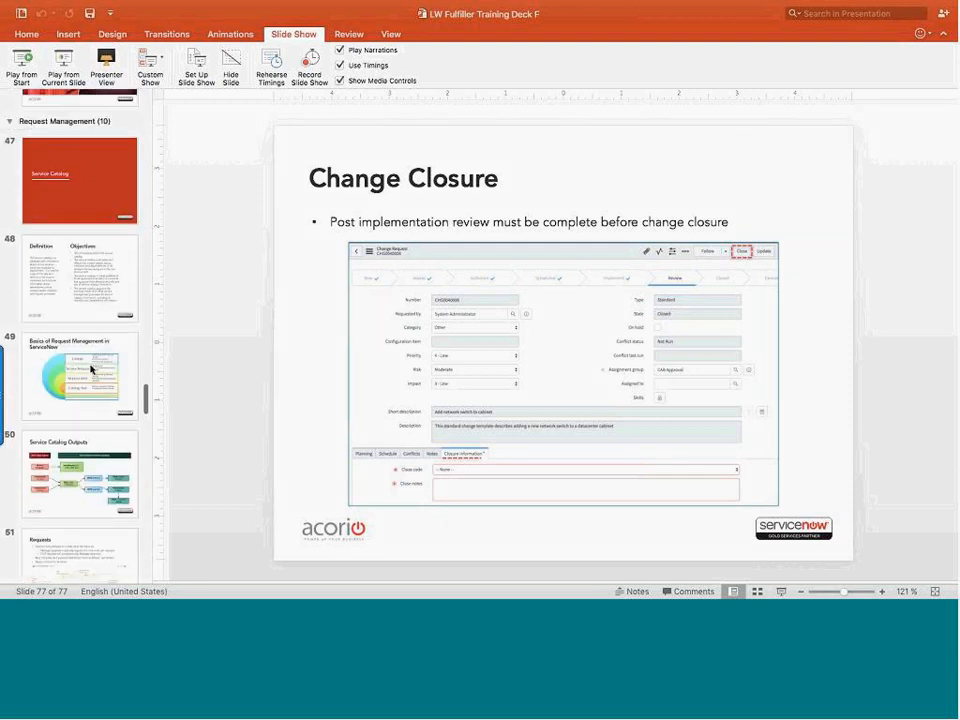
click(45, 190)
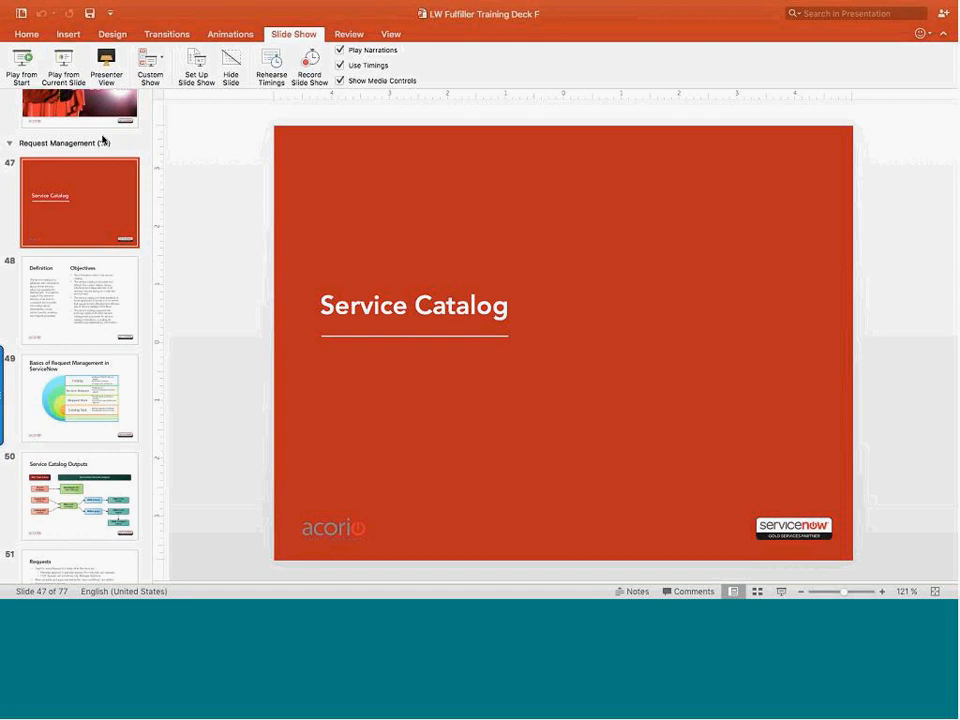
click(64, 66)
click(462, 257)
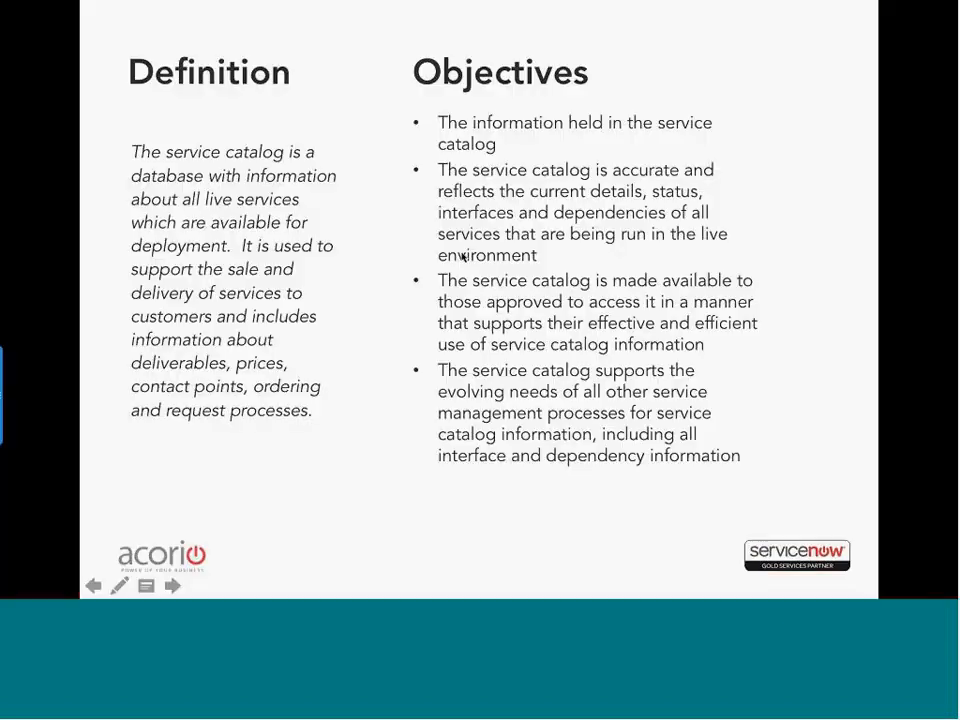
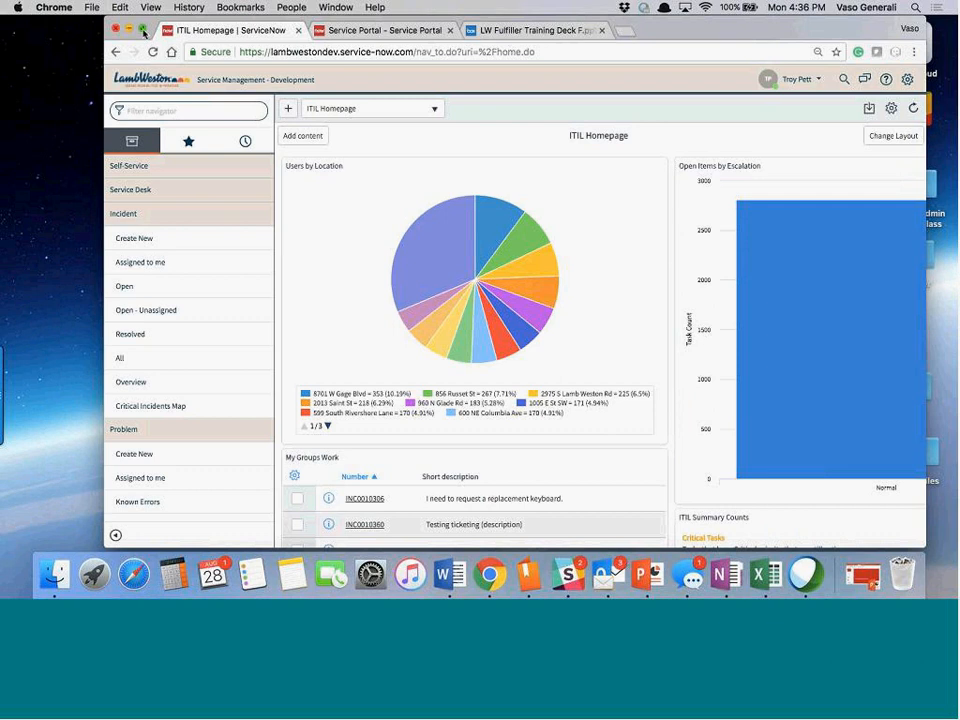
Switch back to ServiceNow in the full-screen browser, look at the Service Portal home page, and return to the ITIL Homepage.
click(143, 32)
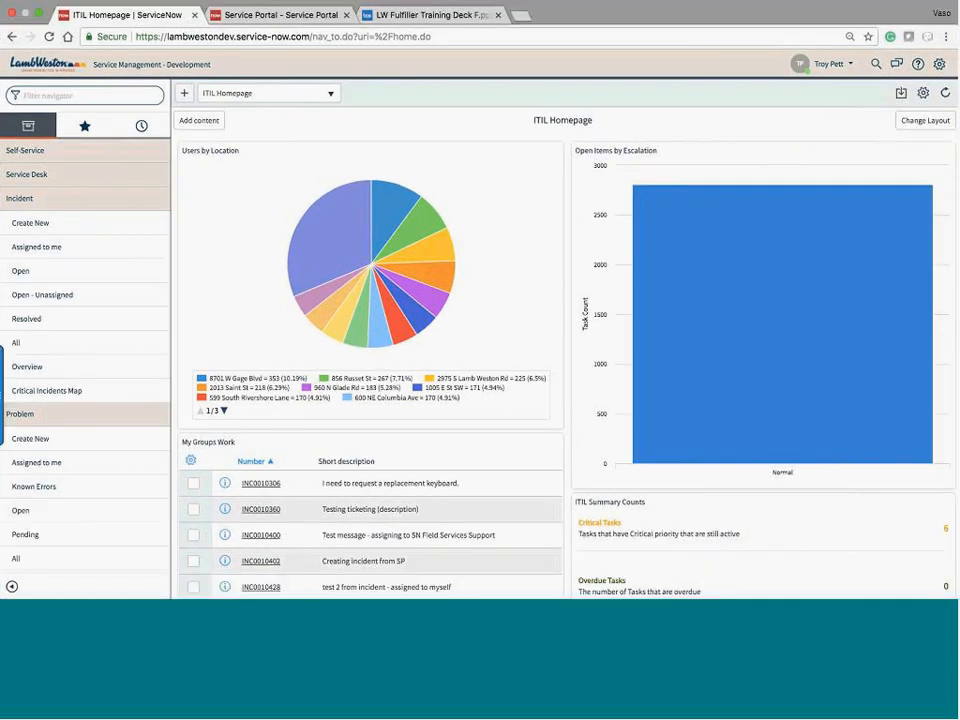
mouse_move(567, 580)
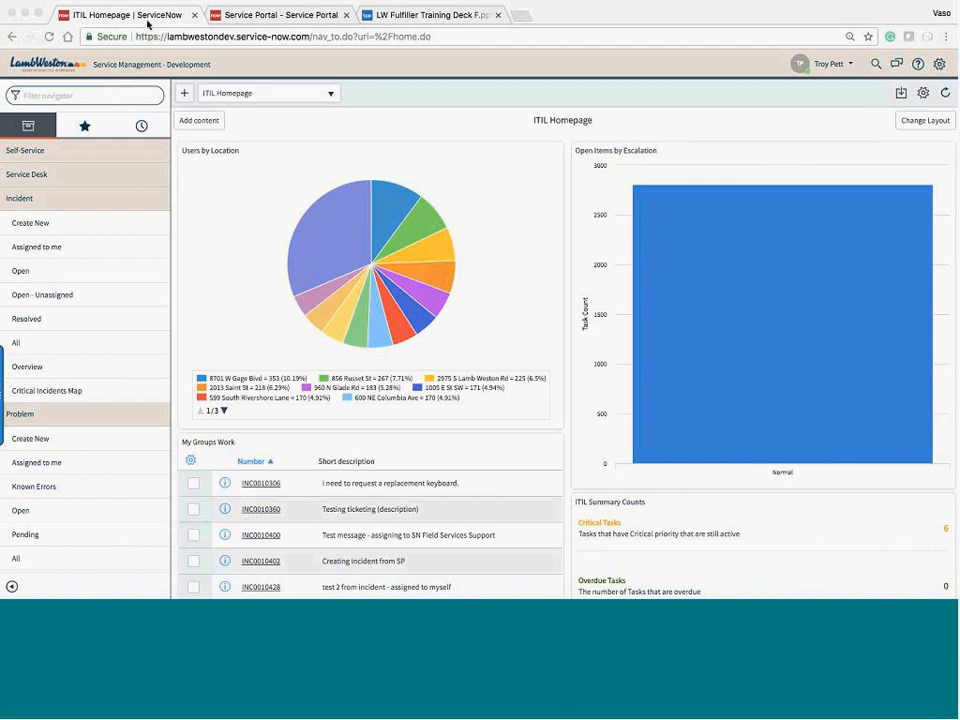
click(257, 16)
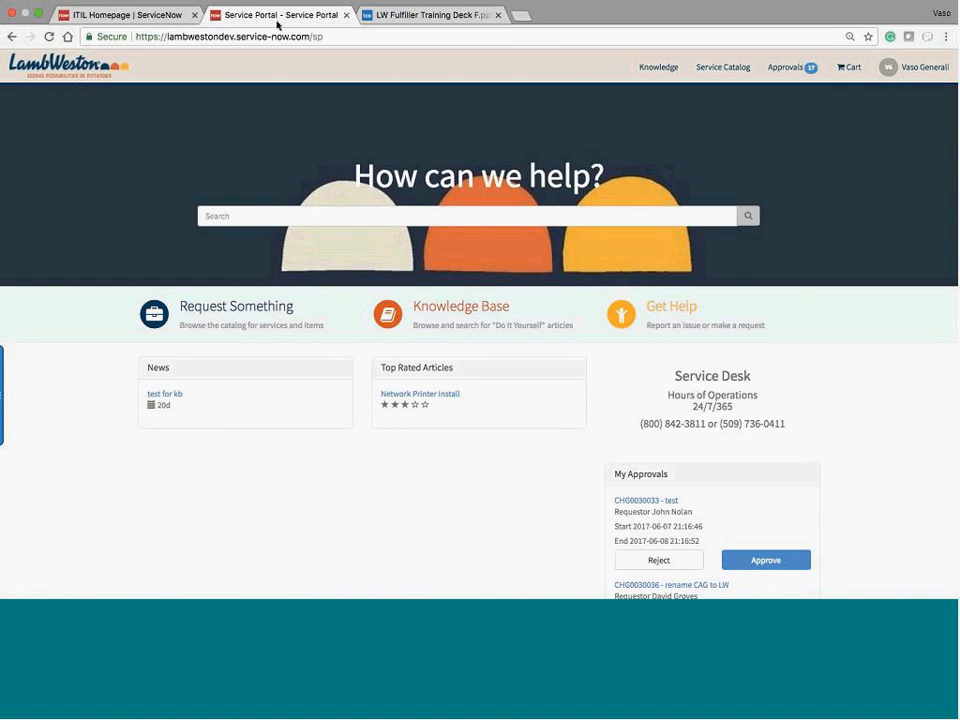
click(133, 19)
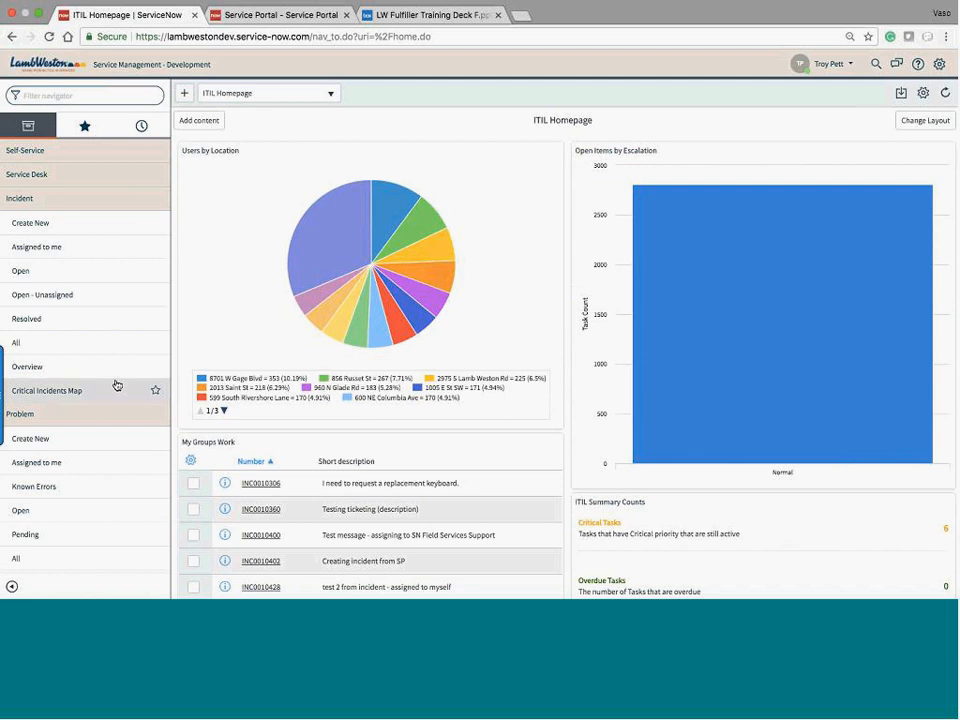
Open the Service Catalog from the Service Portal, view the Access Request category, and open the Computer Request item under Hardware.
click(275, 15)
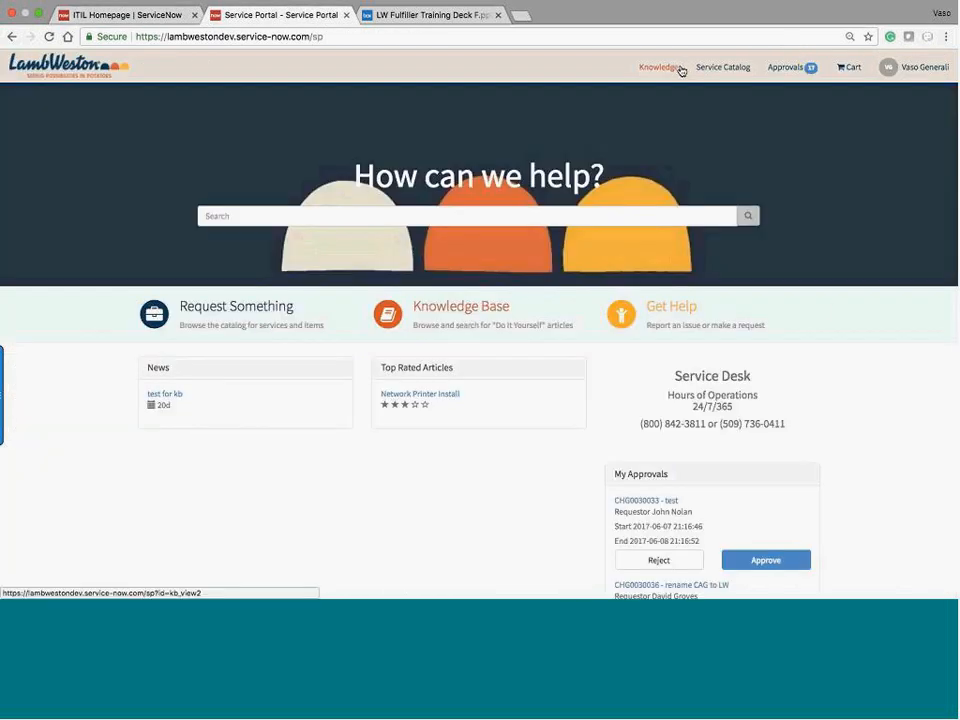
click(154, 314)
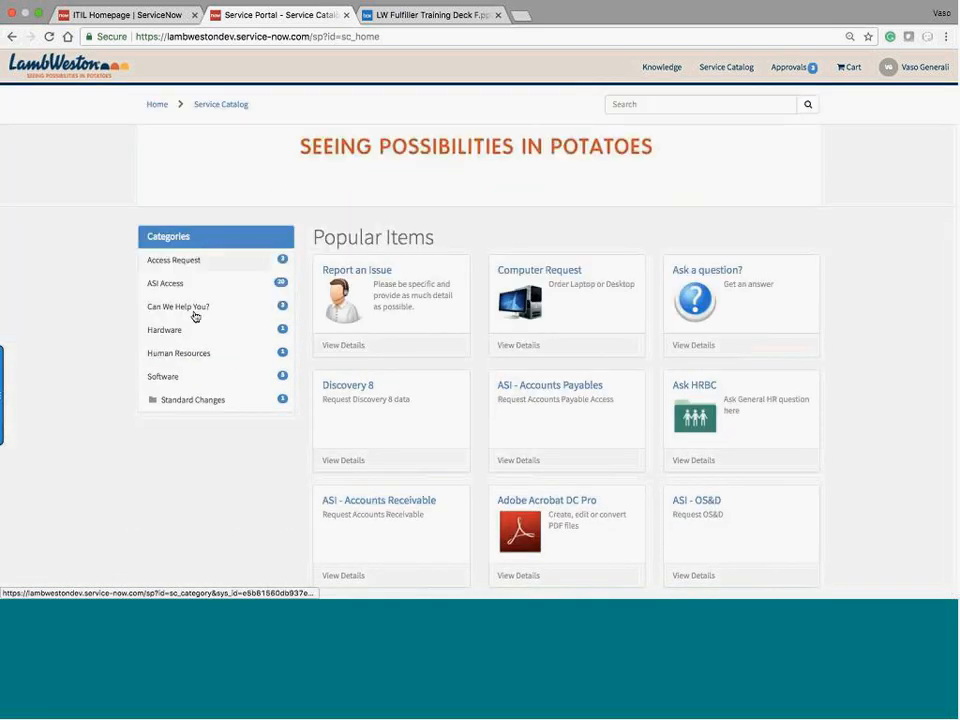
click(224, 264)
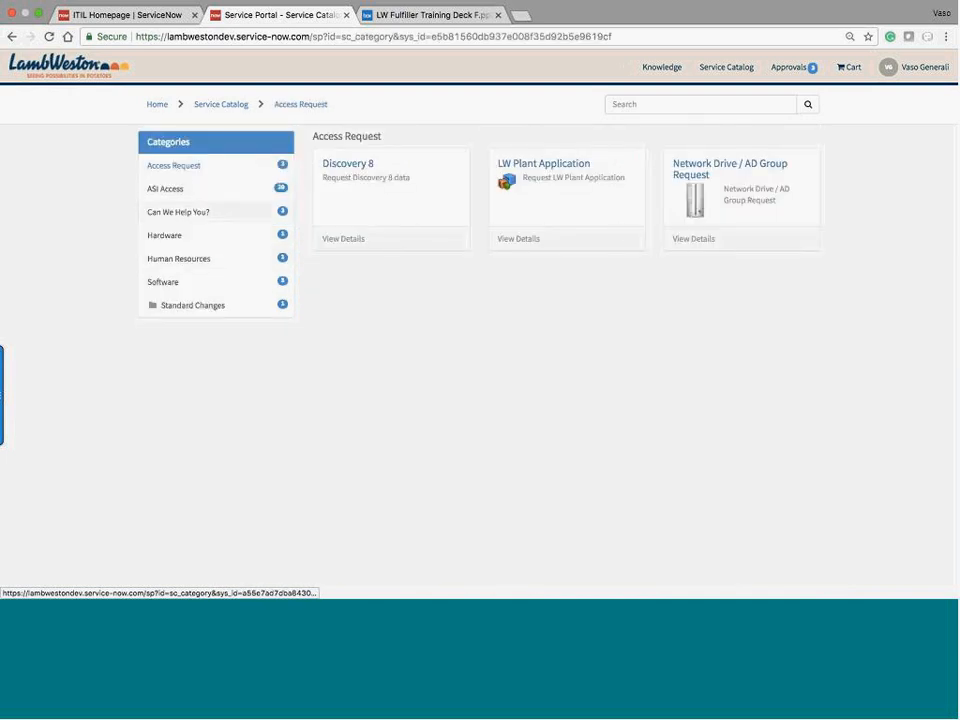
click(195, 237)
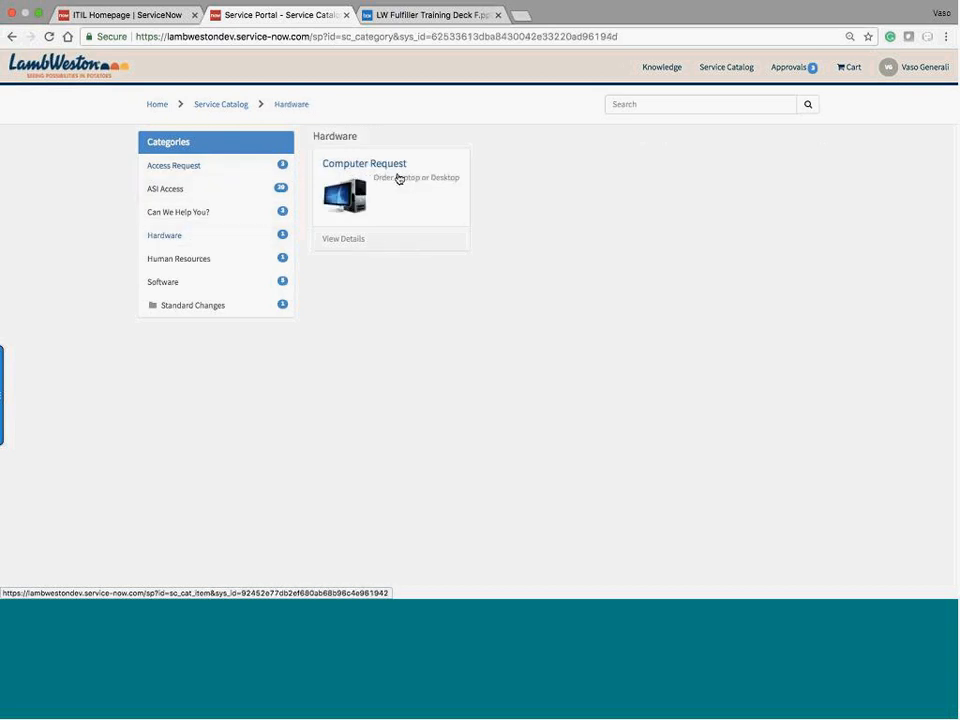
click(398, 178)
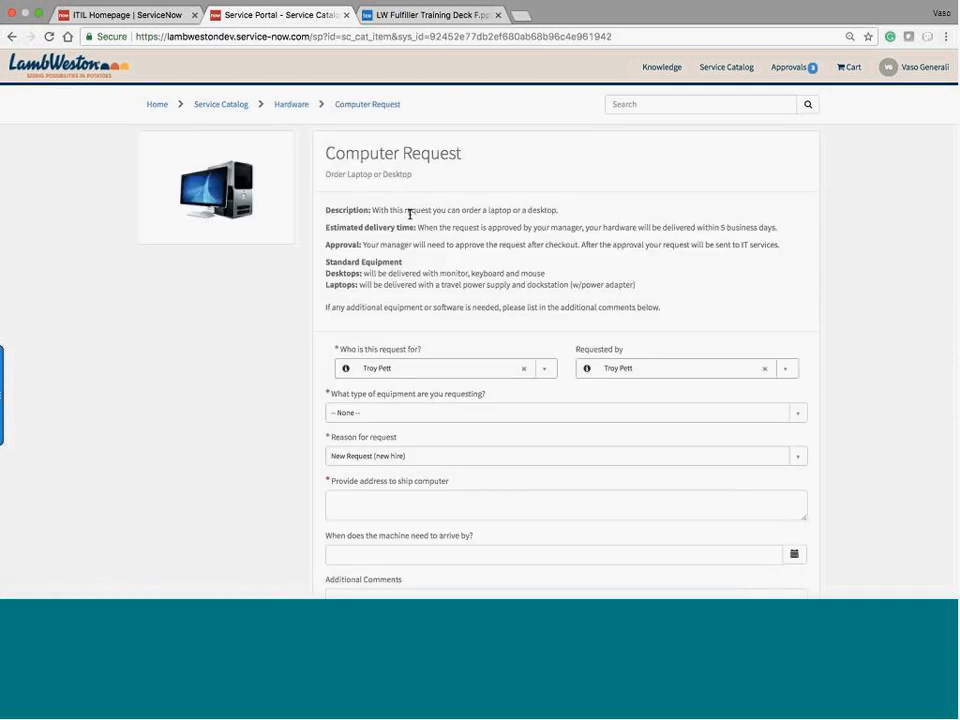
Review the Computer Request description and delivery time, and choose Laptop as the equipment type.
drag(325, 209, 435, 236)
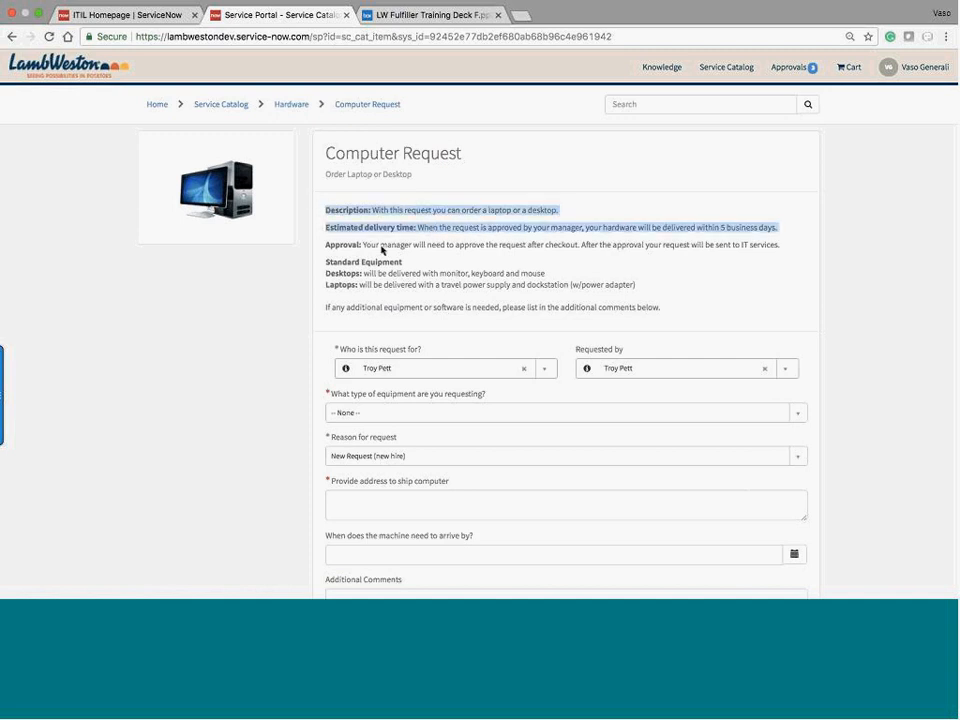
scroll(382, 250, down, 1)
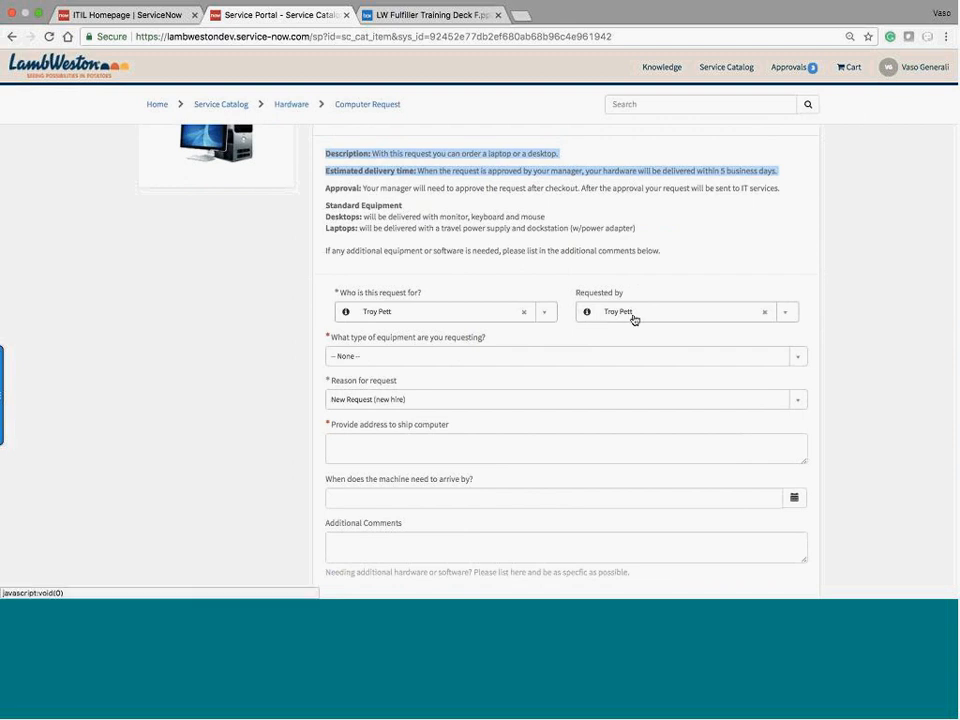
click(415, 356)
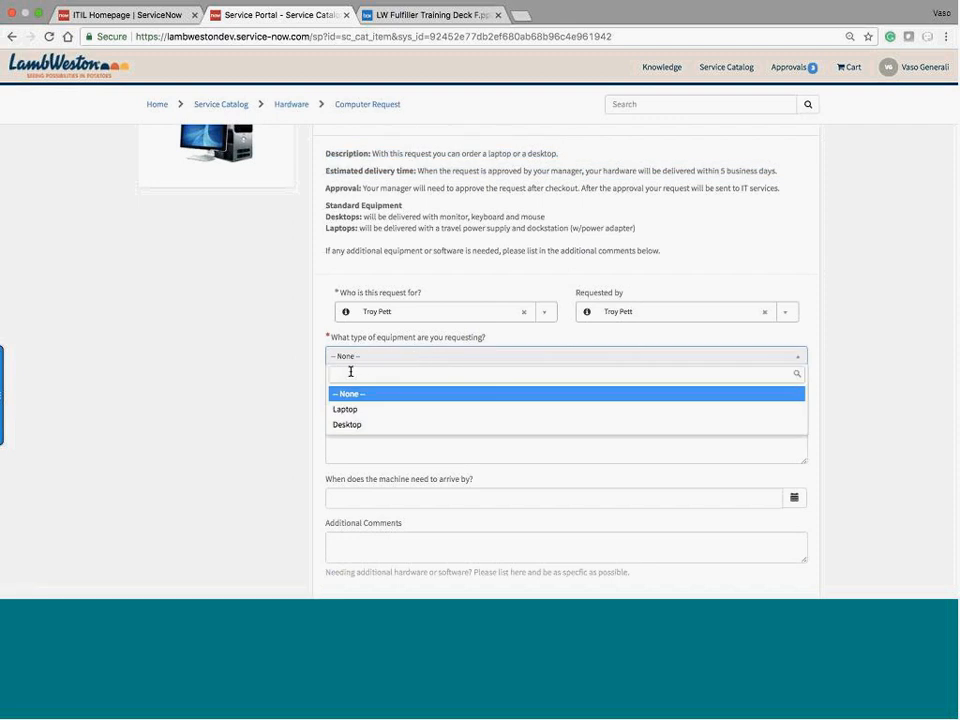
click(357, 413)
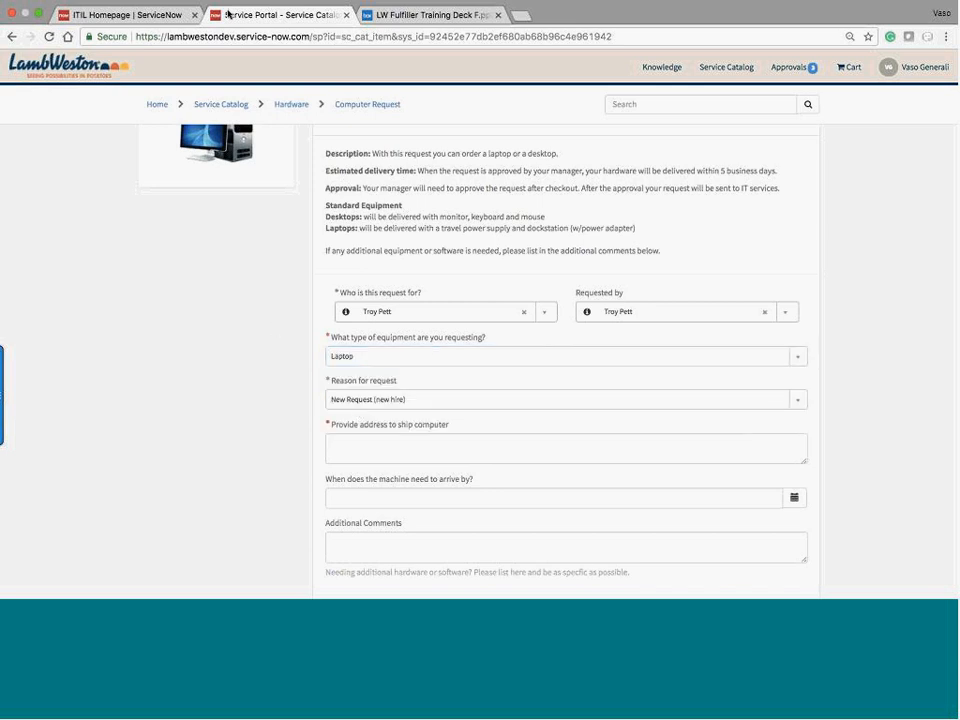
Check the signed-in user on the ITIL Homepage and reload the Computer Request form in the Service Portal.
click(145, 15)
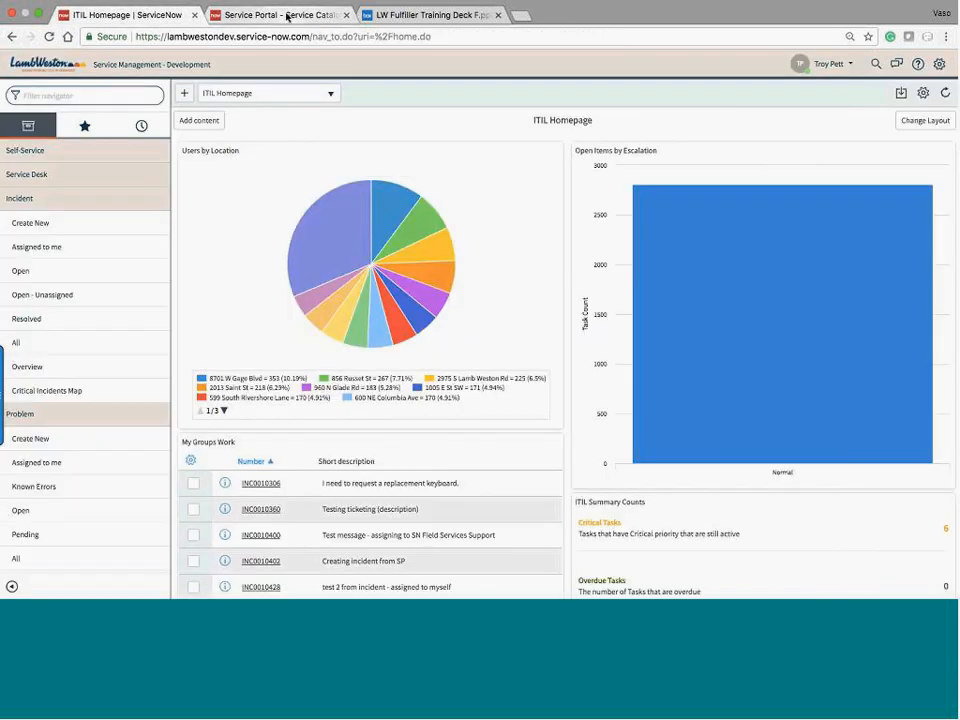
click(285, 15)
click(47, 38)
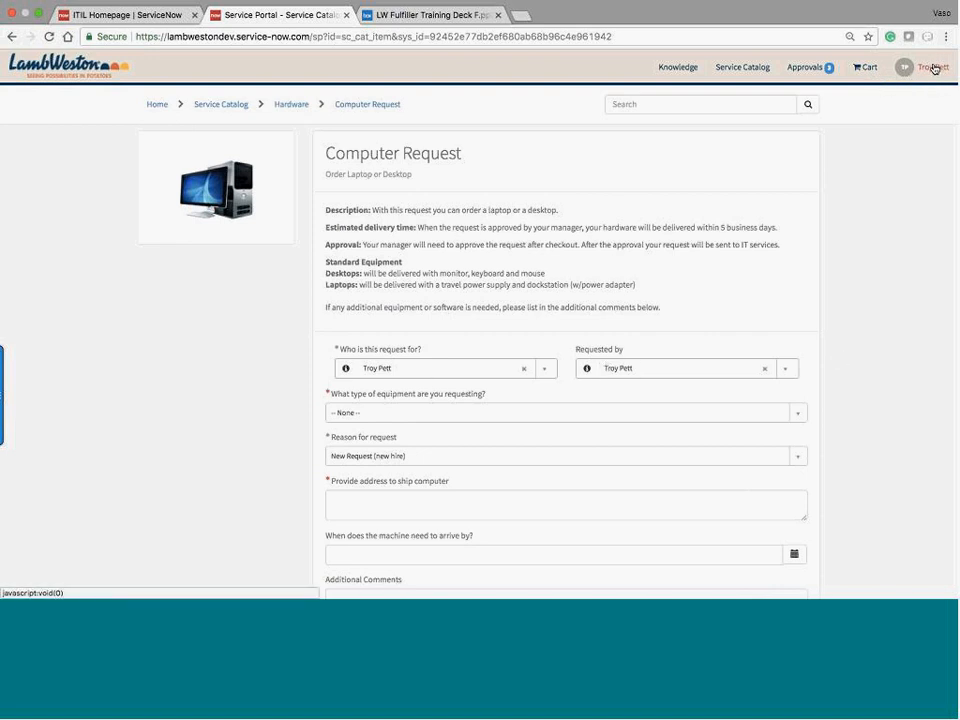
Set the equipment type to Laptop and enter the shipping address for the computer.
scroll(779, 326, down, 5)
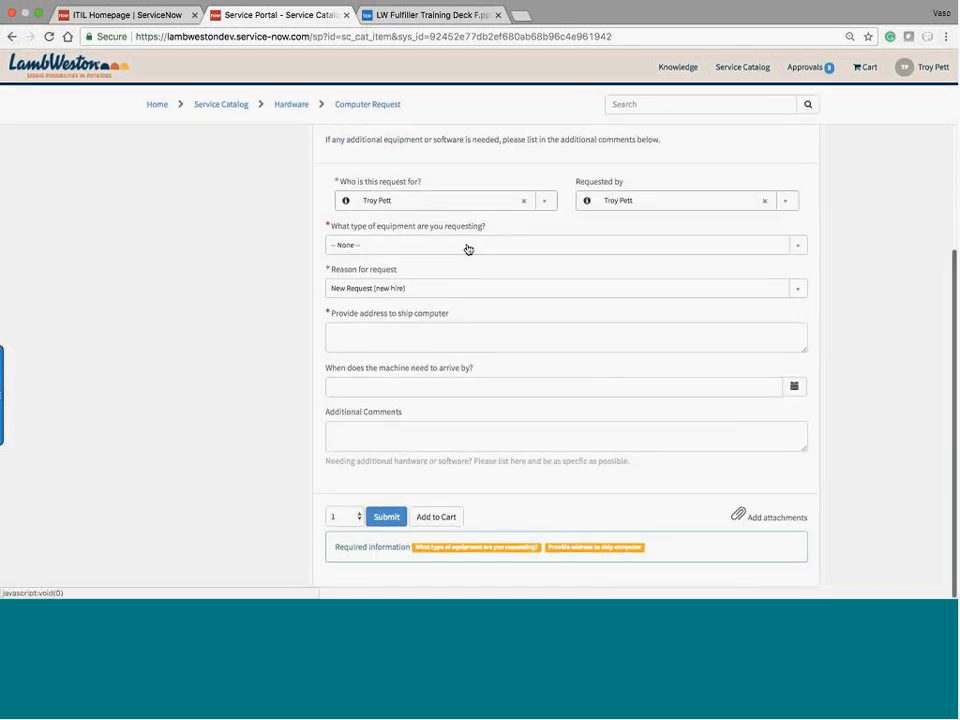
click(467, 246)
click(370, 299)
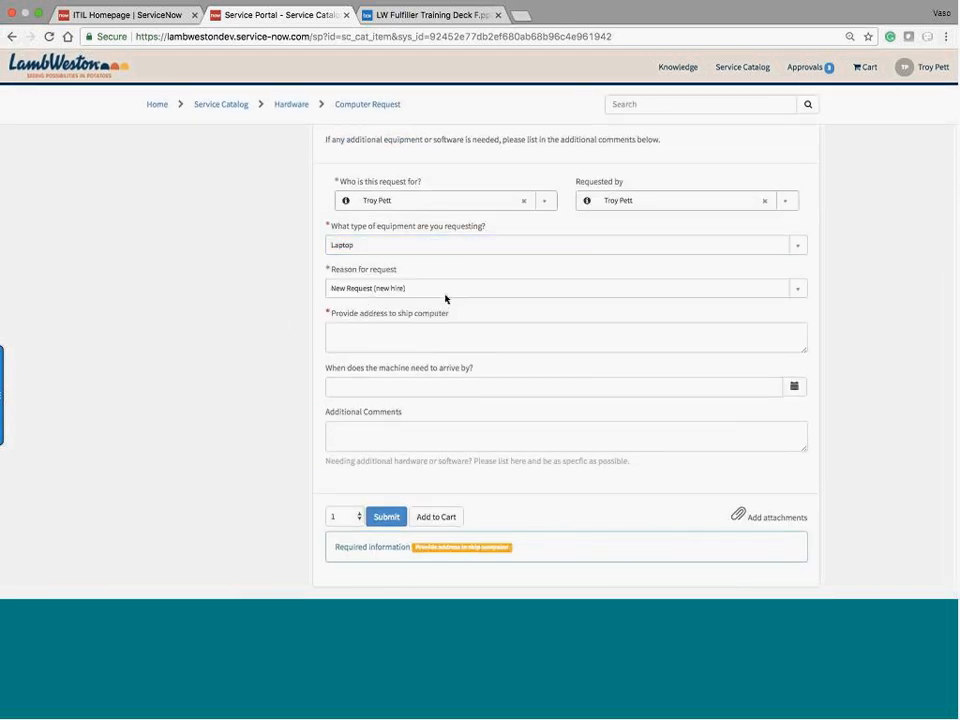
click(351, 338)
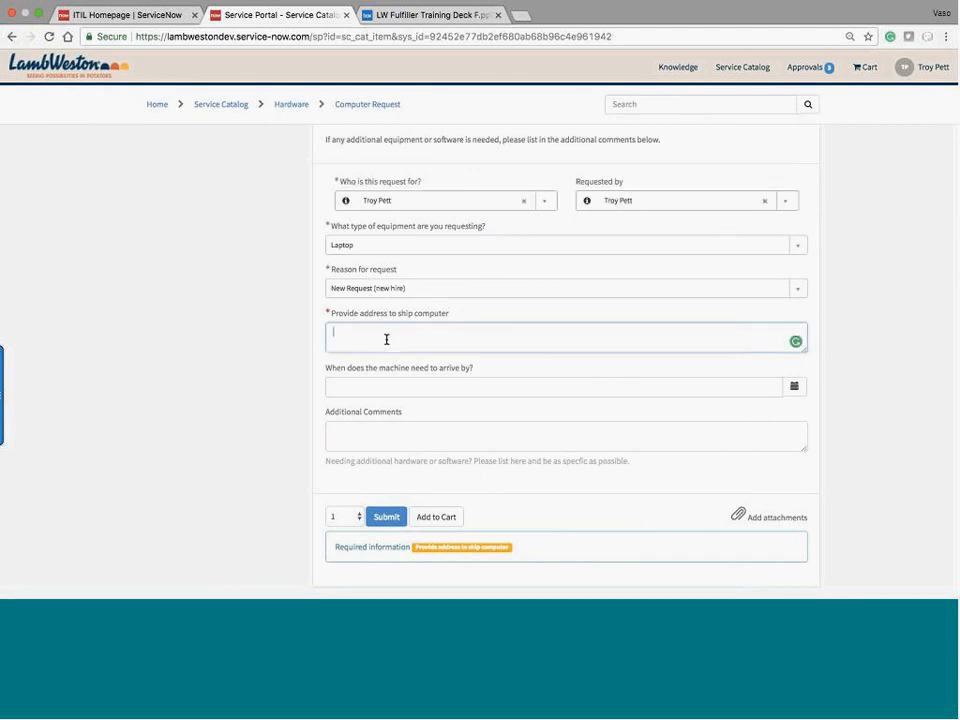
text(2 Elm)
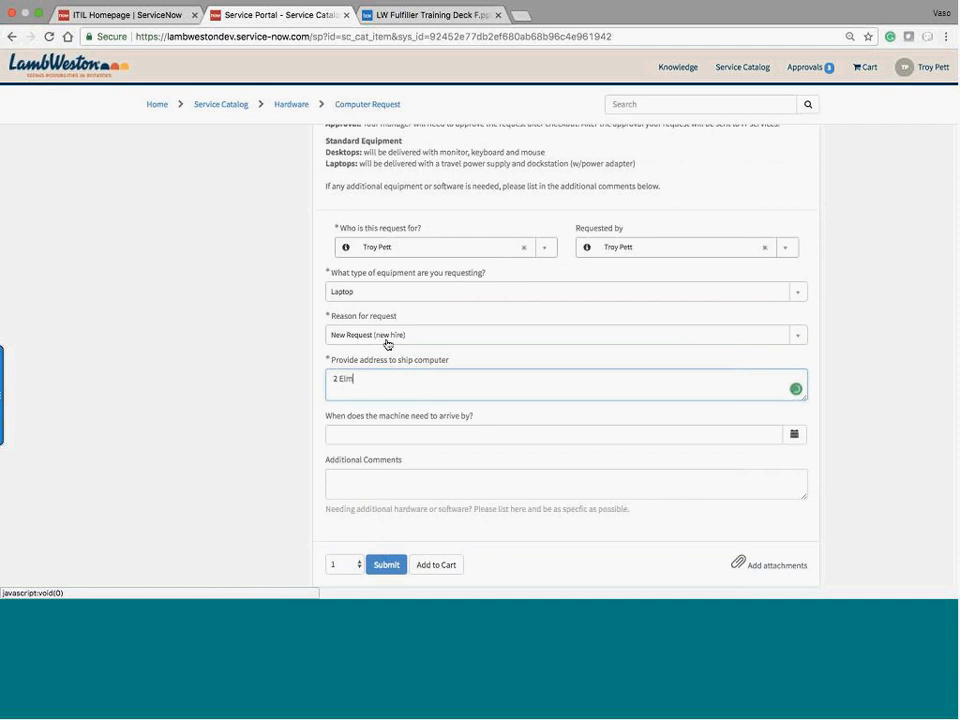
text( Street)
Set the needed arrival date to 2017-08-31 and enter the additional comment "the sooner the better".
click(407, 435)
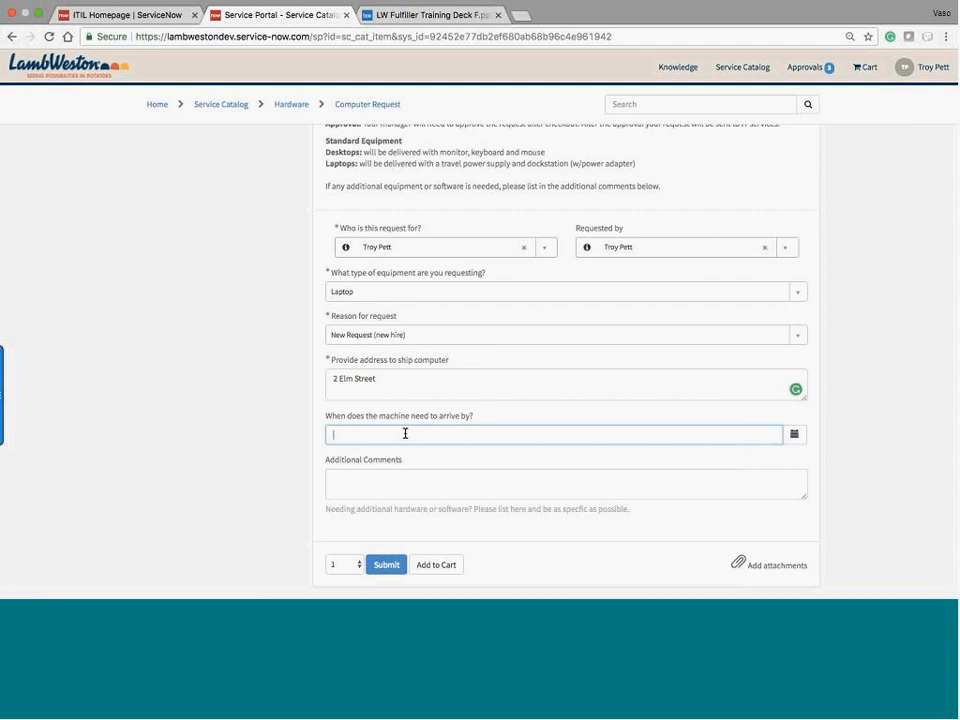
click(804, 435)
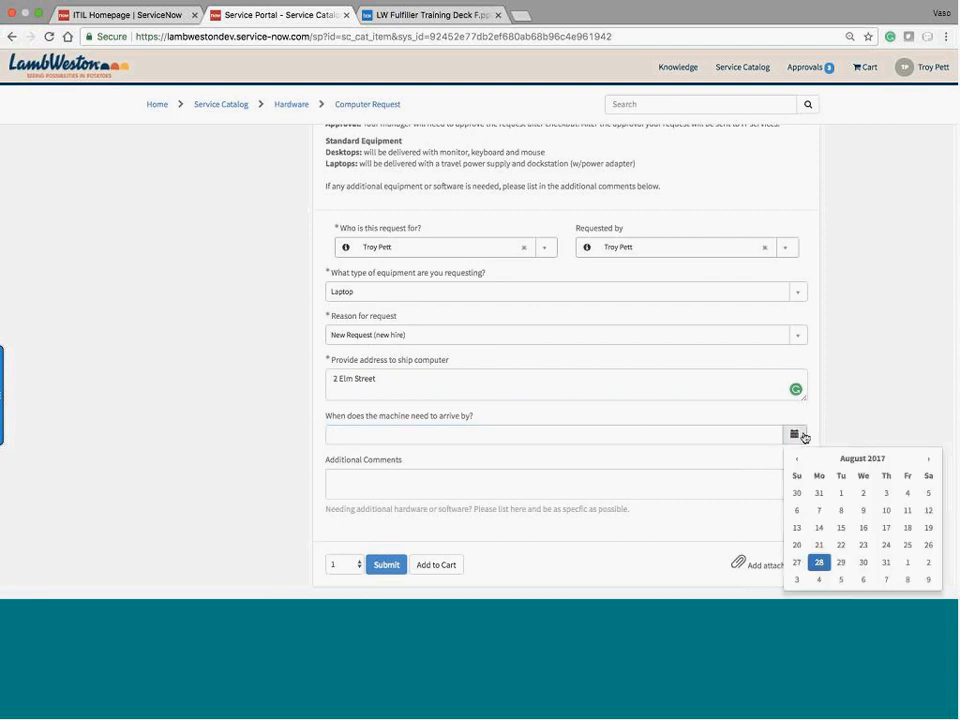
click(886, 563)
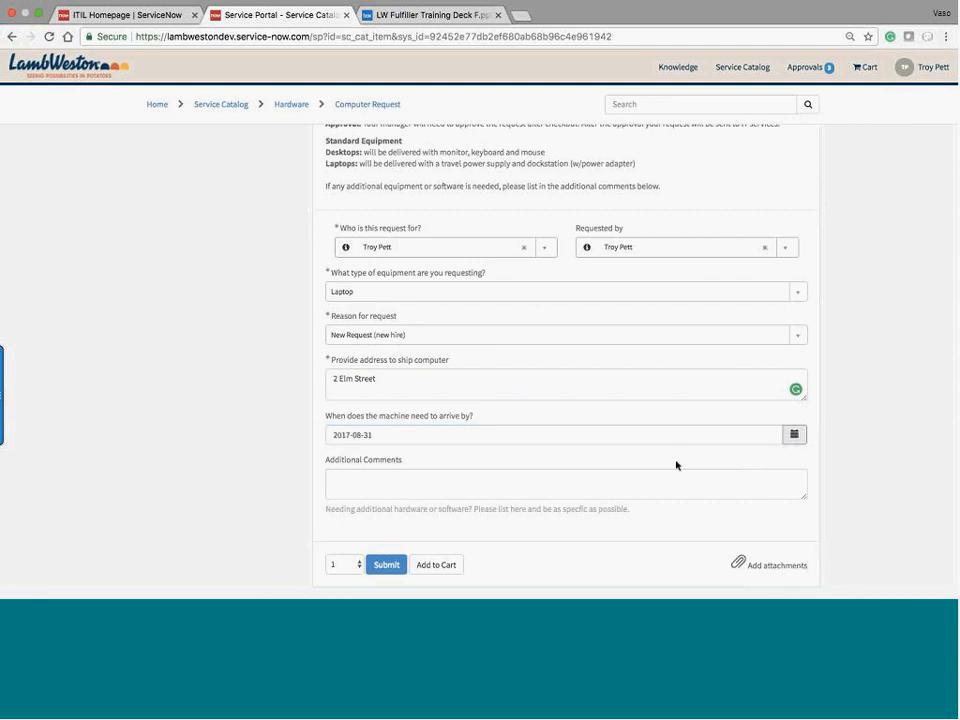
click(366, 484)
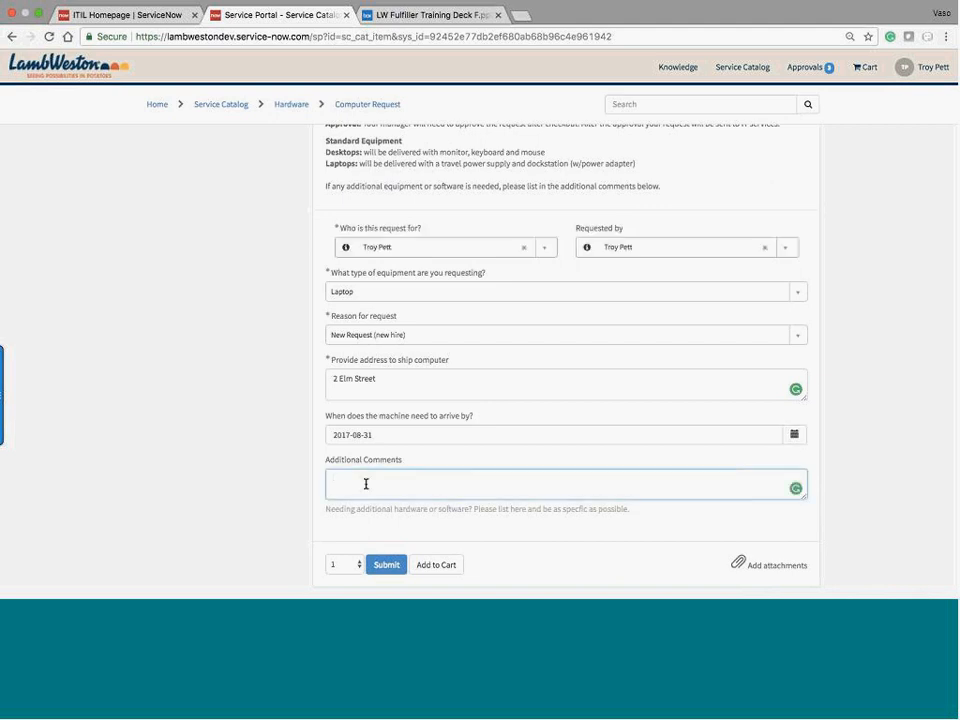
text(the)
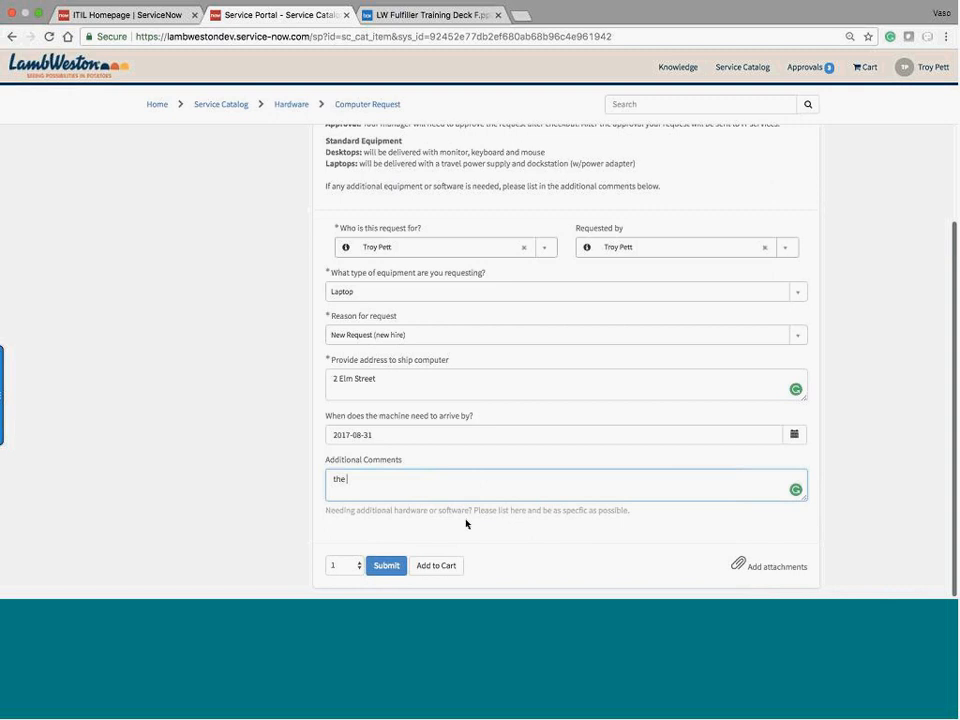
text( sooner the better)
Submit the computer request and open the newly created request record.
click(388, 566)
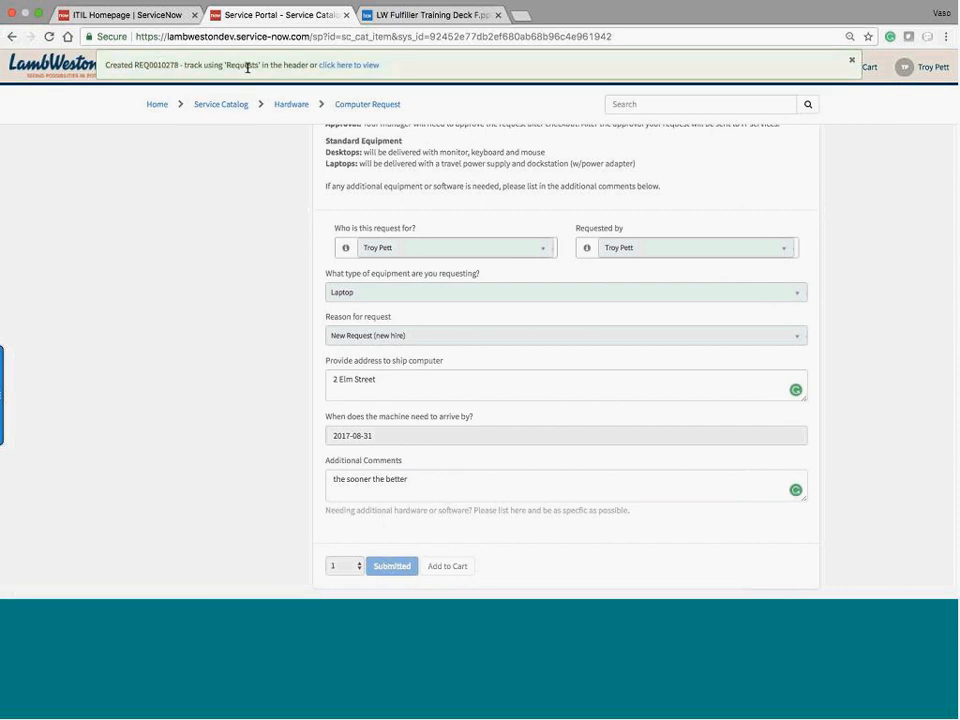
click(359, 68)
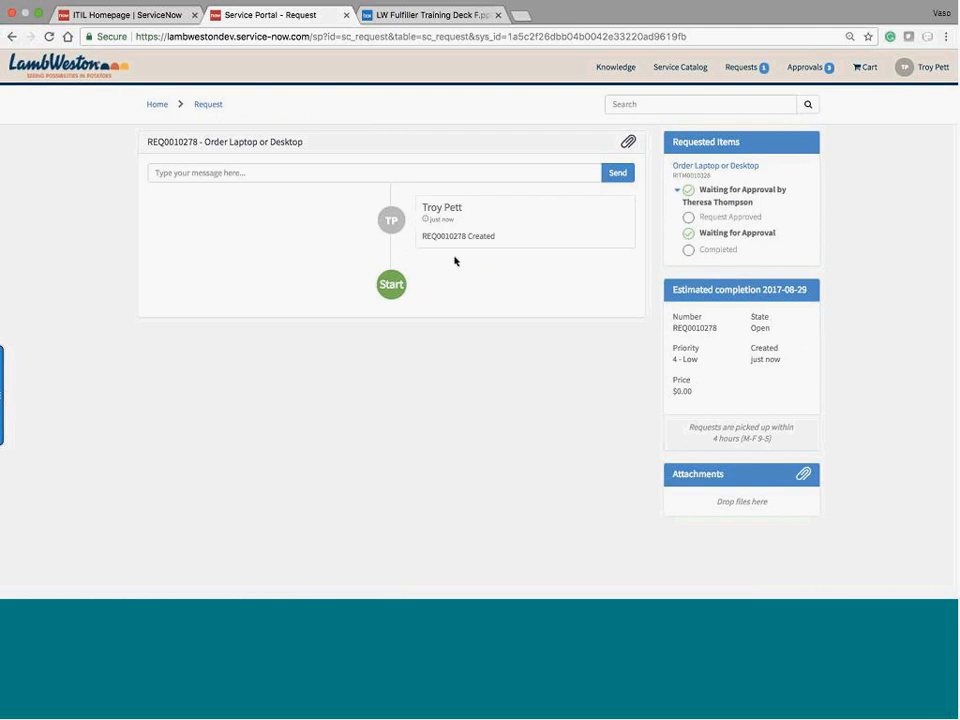
Examine the request's activity entry, approval stages, price, state and message field on the portal page.
drag(424, 238, 502, 243)
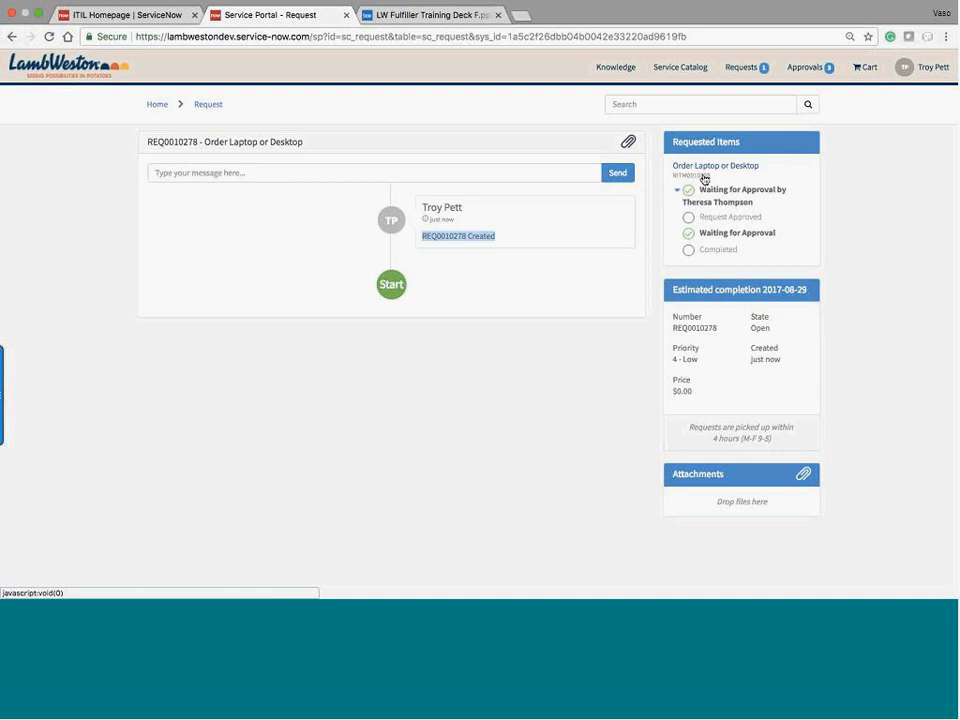
click(574, 388)
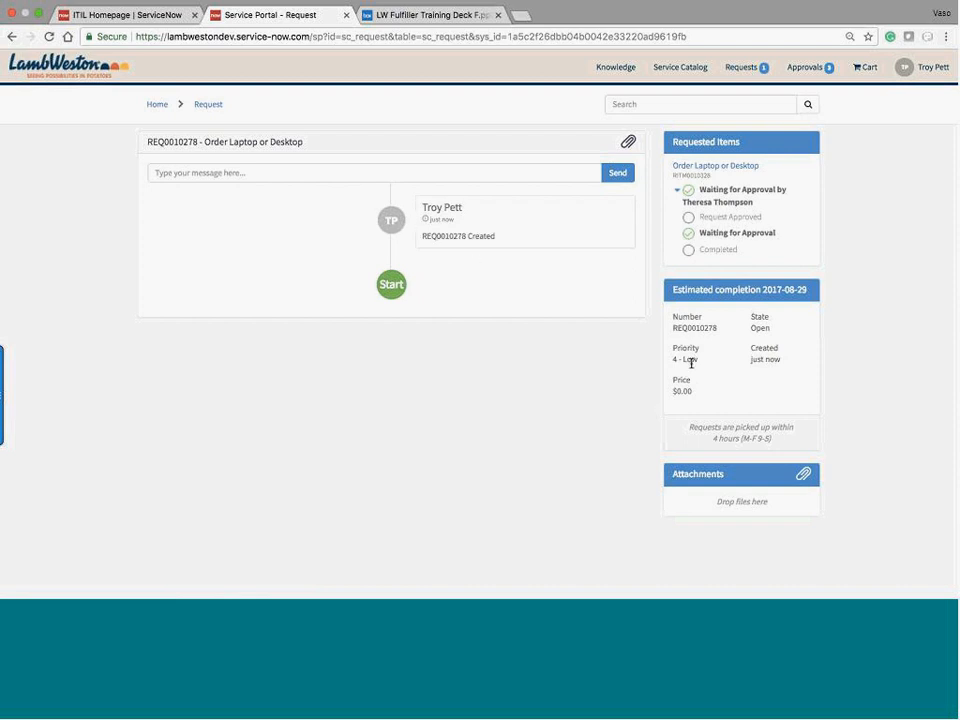
drag(673, 391, 707, 396)
click(769, 325)
click(311, 177)
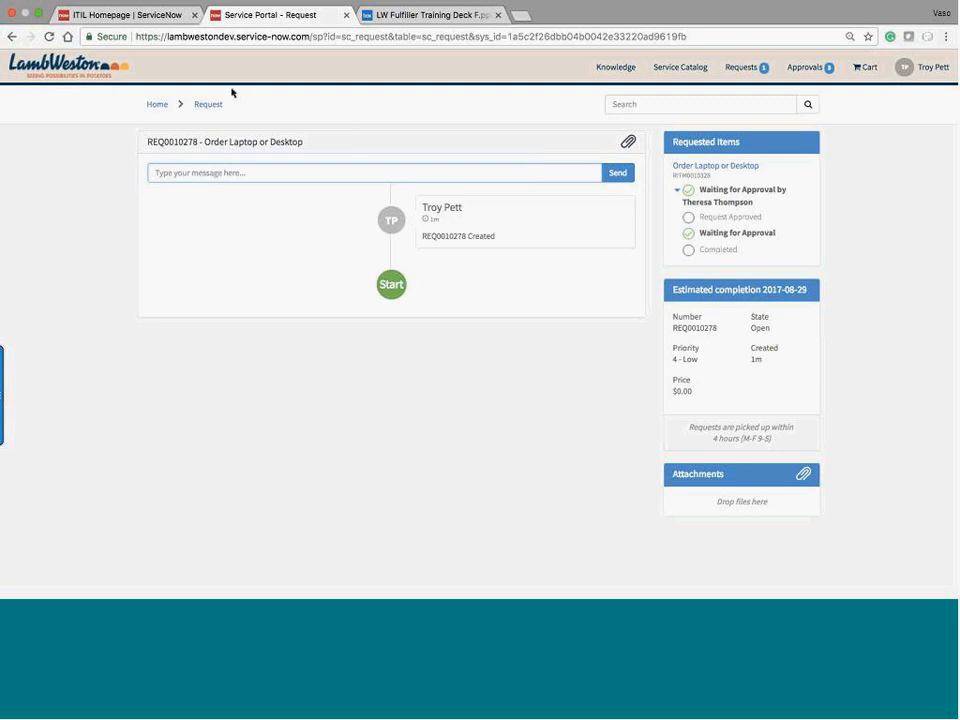
click(440, 234)
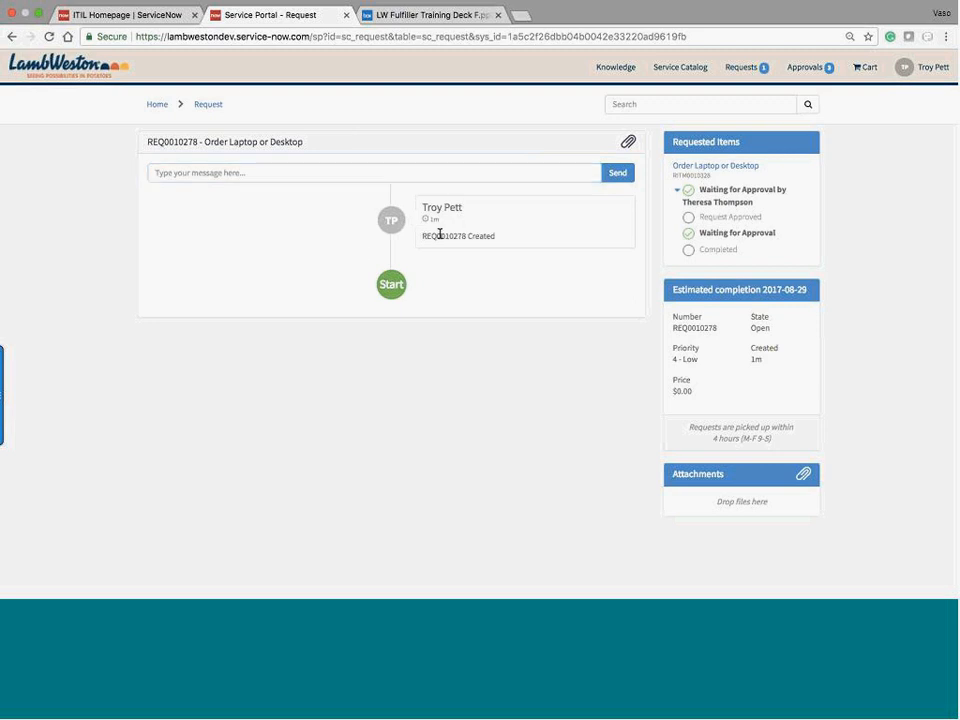
double_click(440, 234)
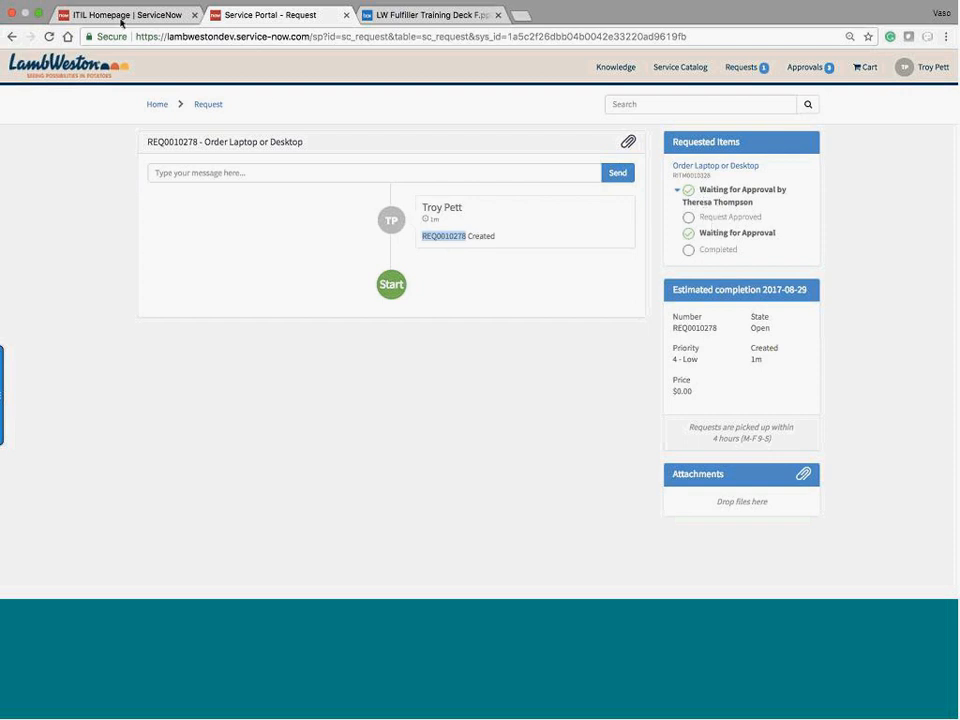
Return to the ITIL Homepage and impersonate the manager named as approver, searching the users for "ther".
click(123, 16)
click(825, 64)
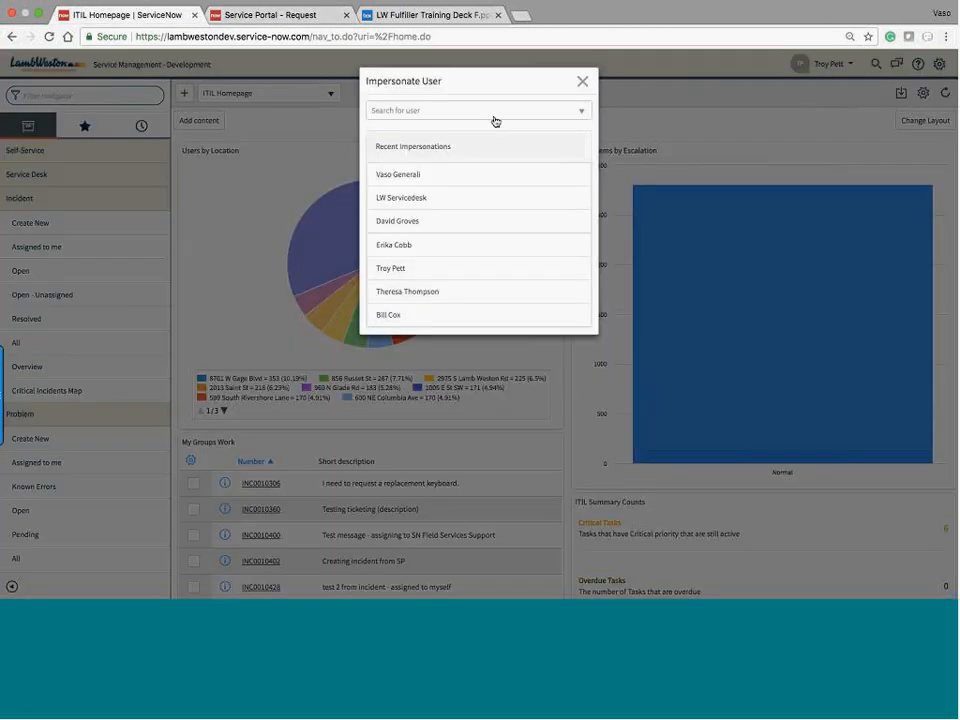
click(500, 108)
text(ther)
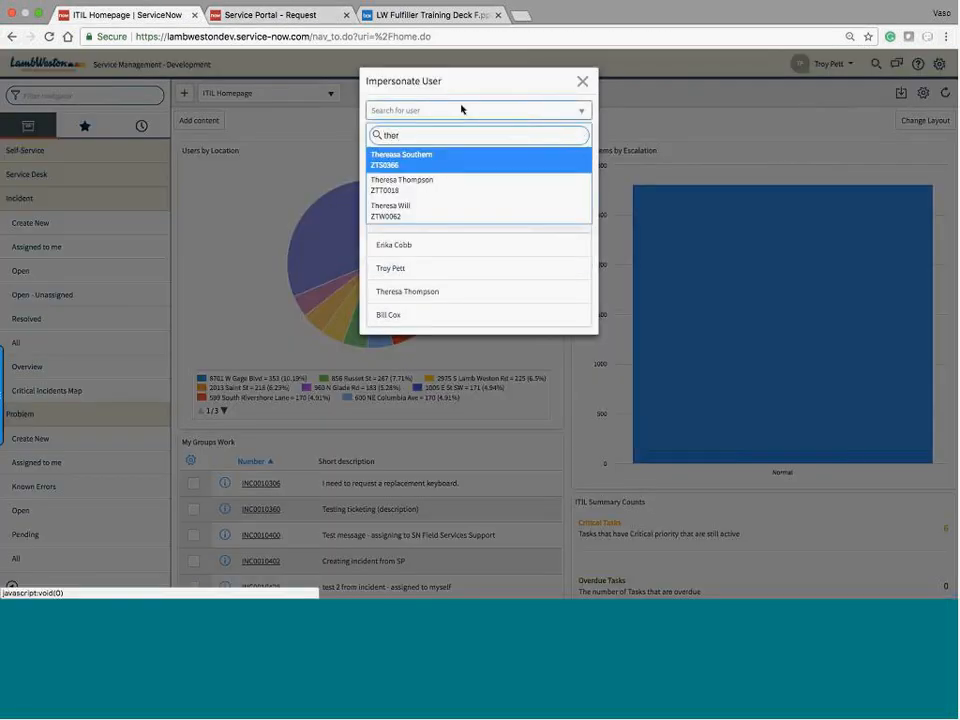
click(427, 185)
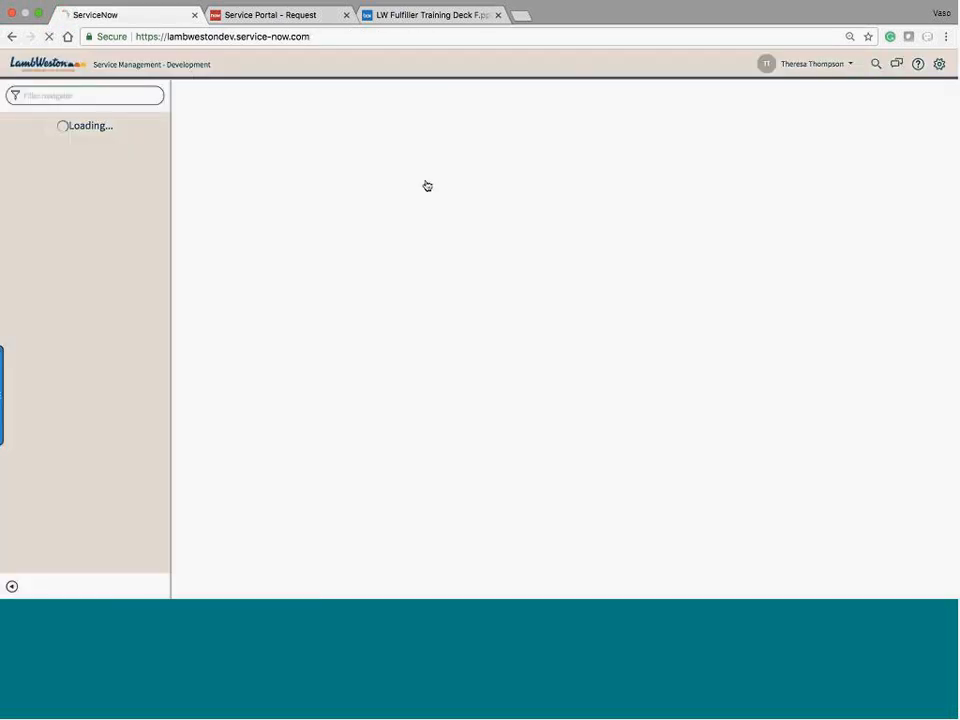
Filter the navigator for "my appro" and open the My Approvals list.
text(my)
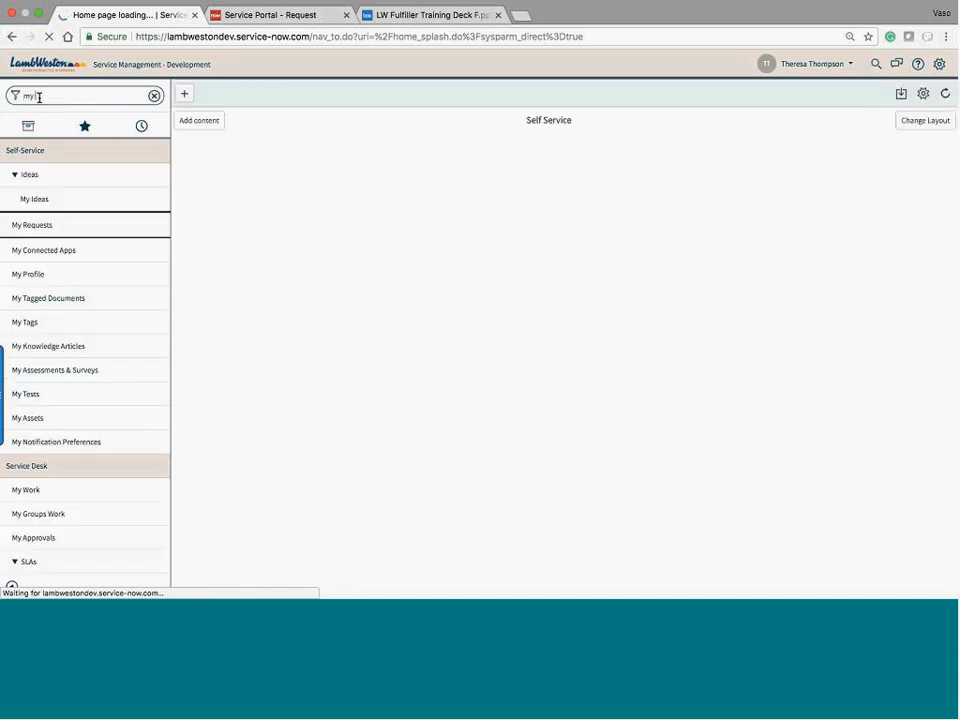
text( appro)
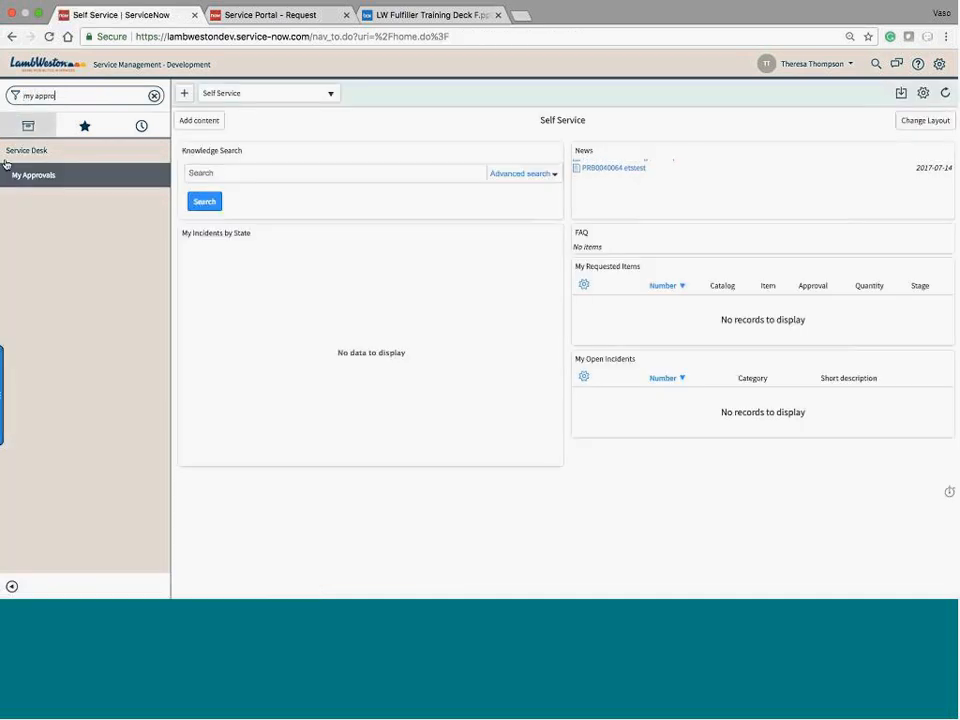
click(31, 175)
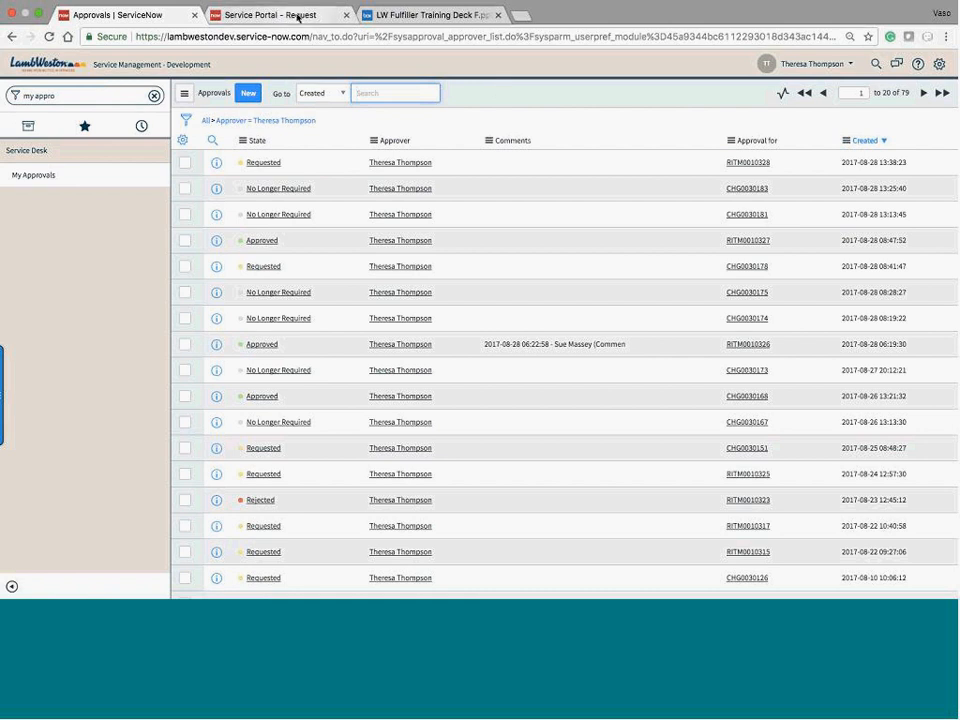
Check the requested item's number on the portal request and open its matching approval record in the Approvals list.
click(296, 15)
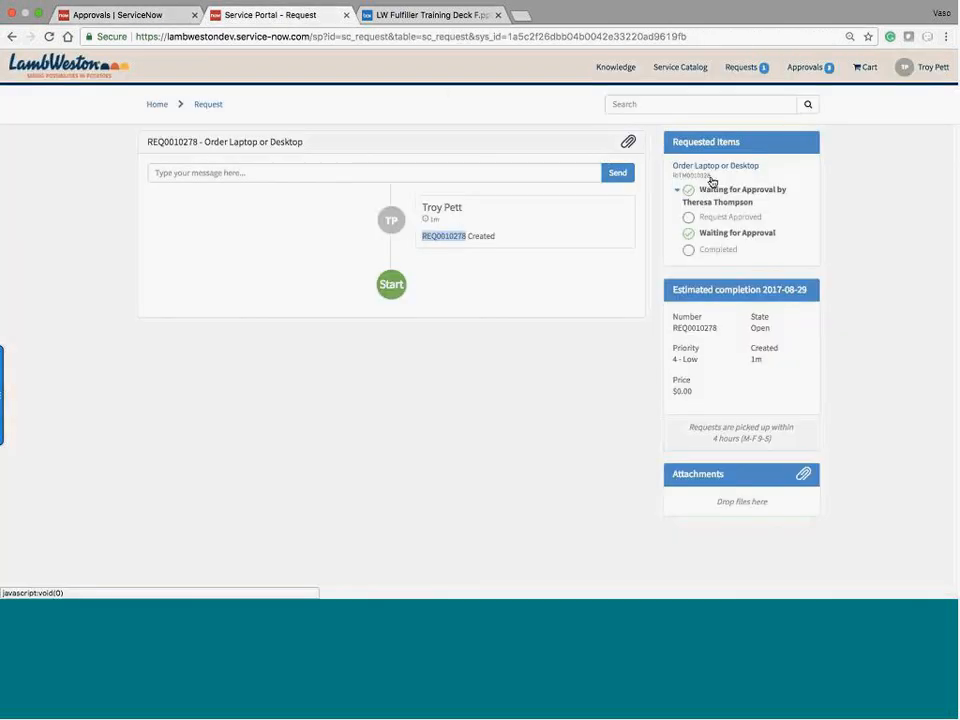
click(118, 17)
click(263, 164)
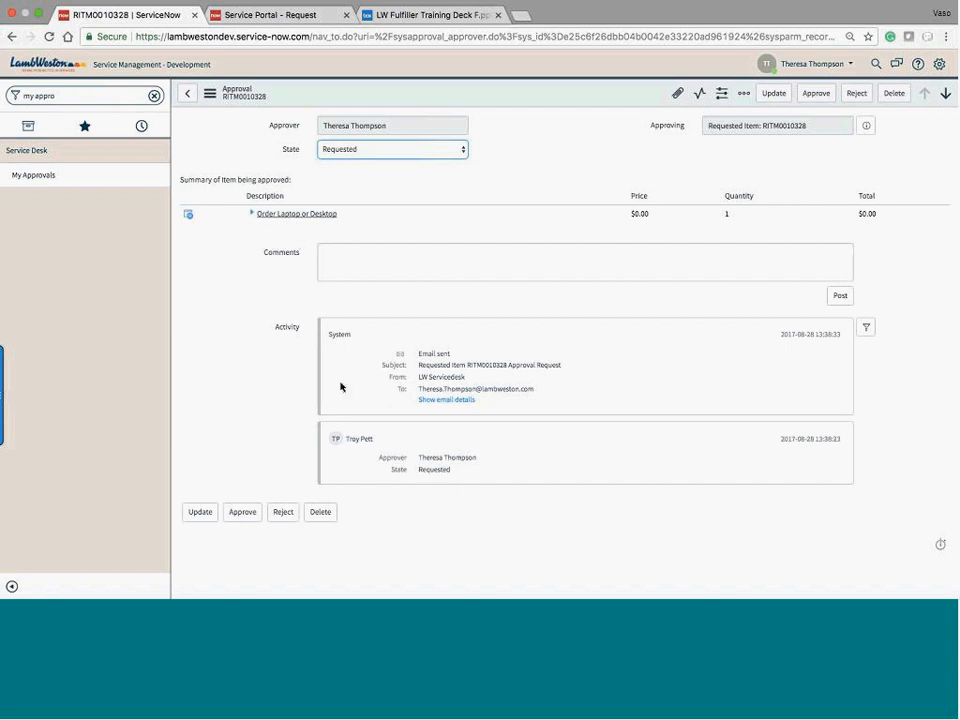
Set the laptop request's approval state to Approved and update the approval record.
click(376, 150)
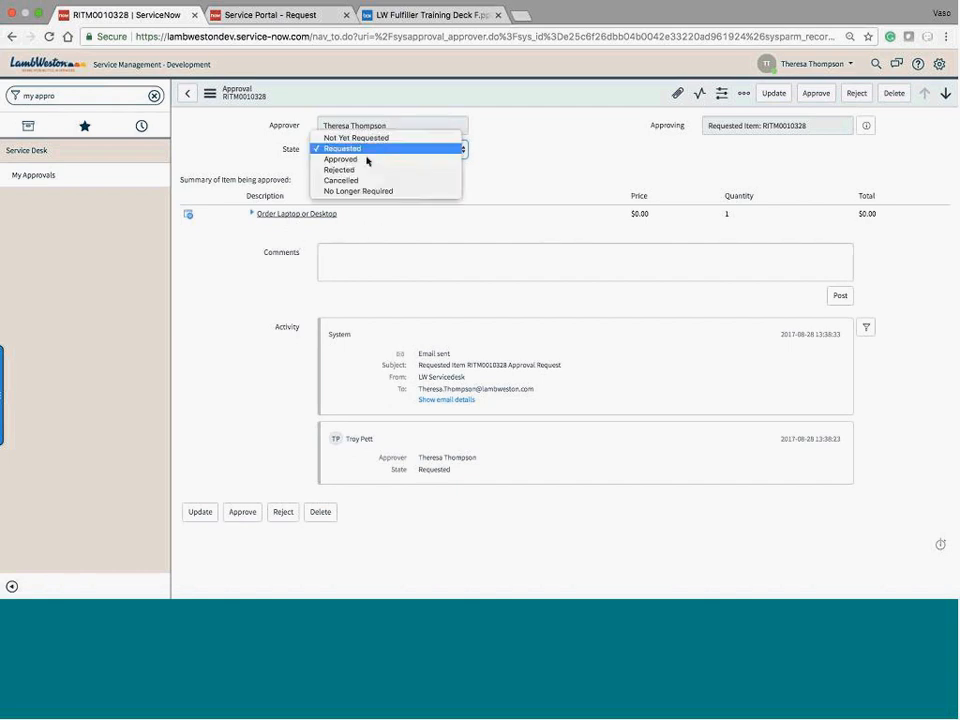
key(Escape)
key(Down)
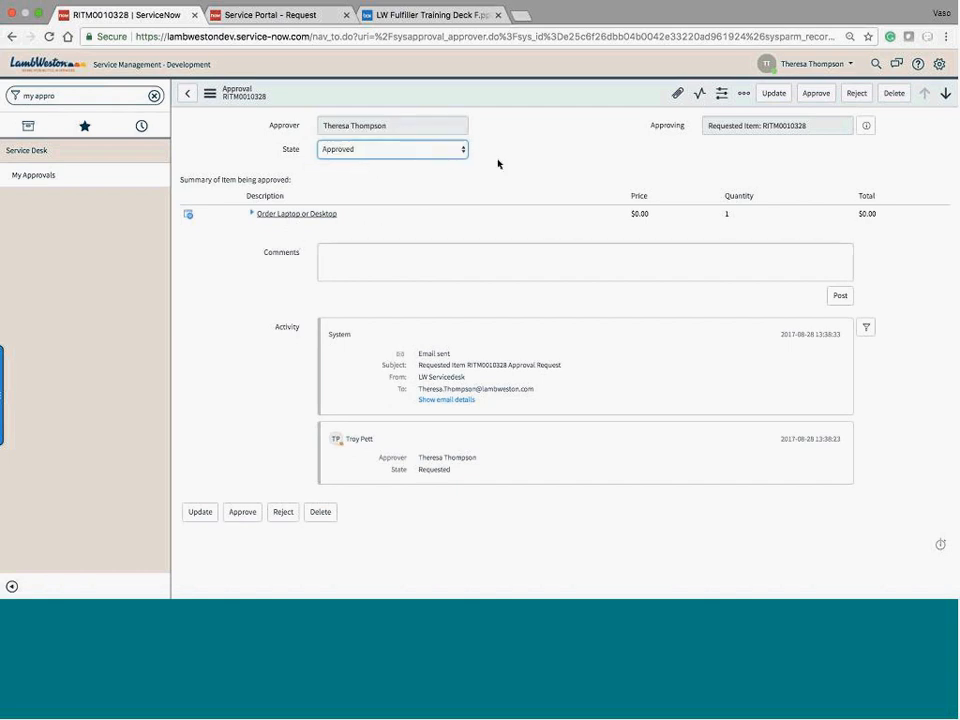
click(760, 94)
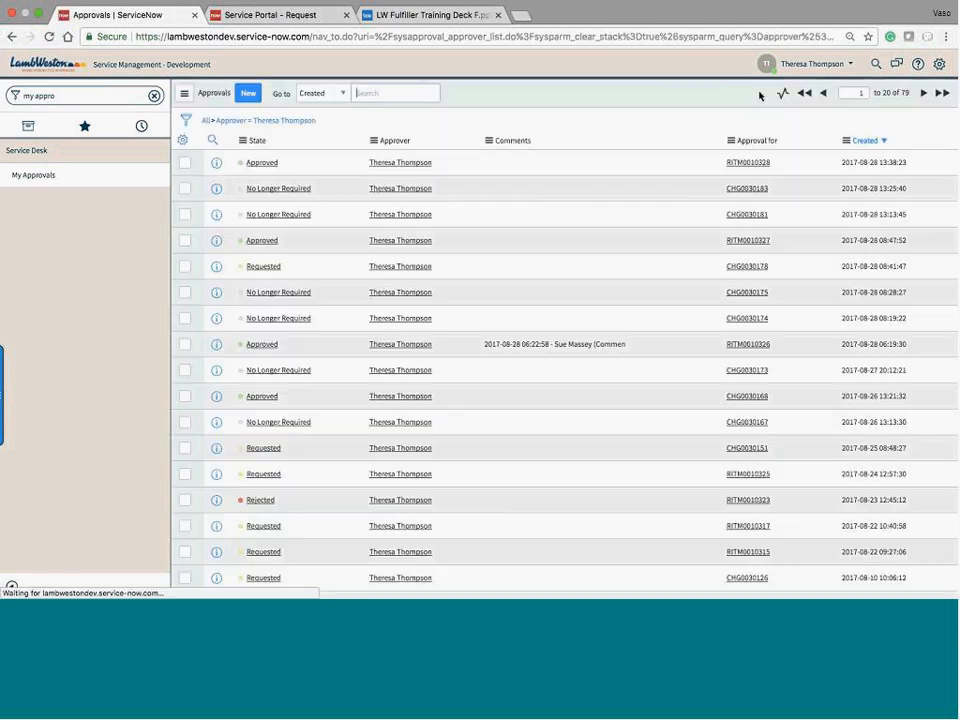
Refresh the portal request page to check its approval stages, and impersonate the original requester from the recent impersonations.
click(240, 15)
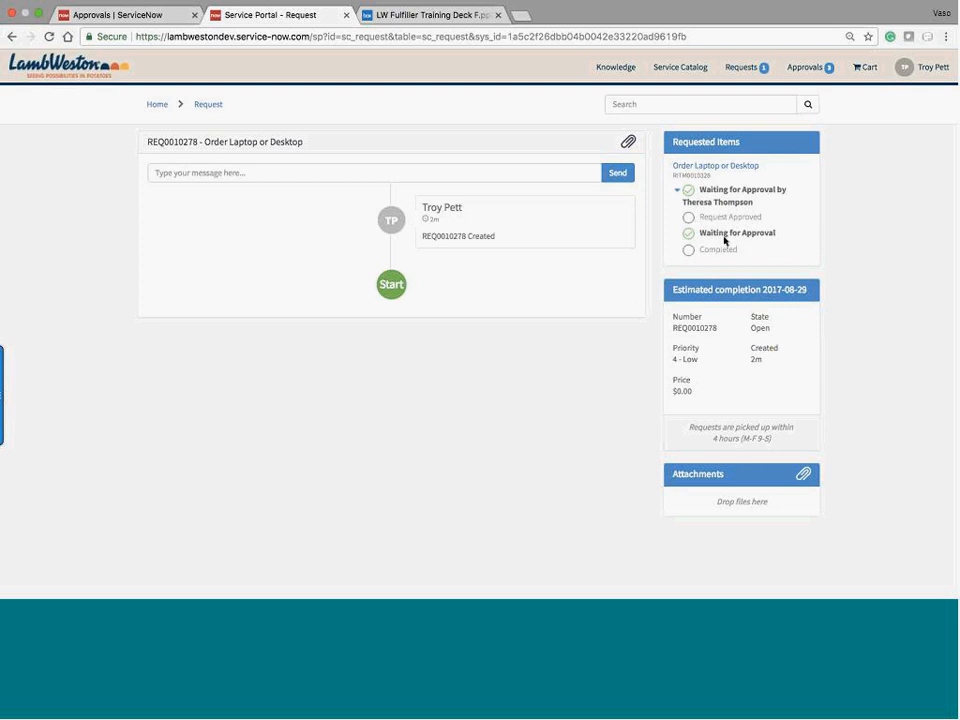
click(50, 38)
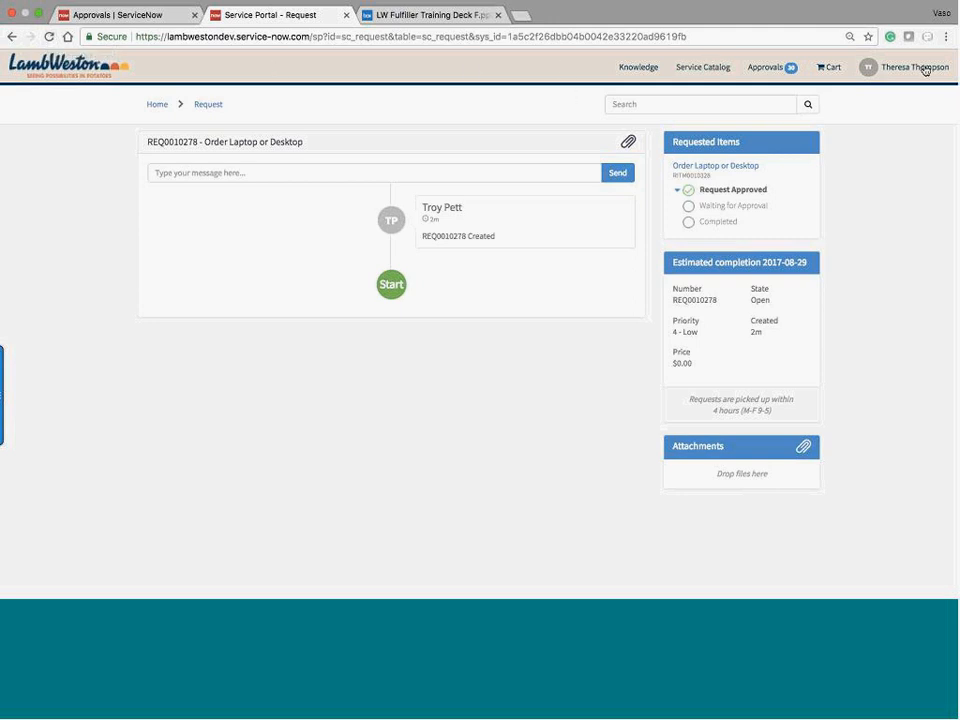
click(110, 16)
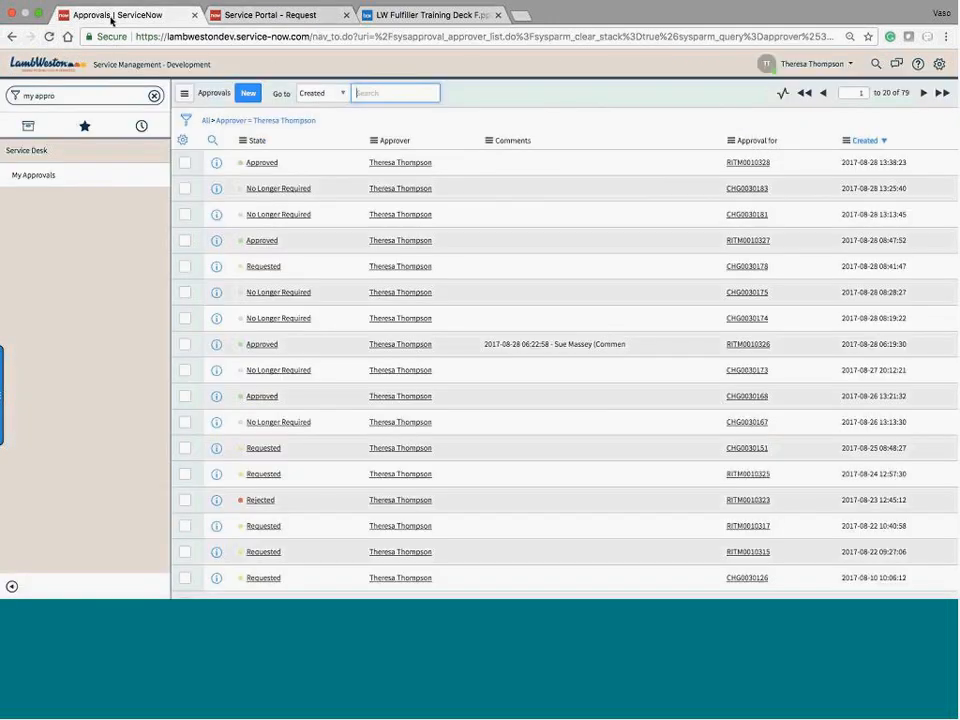
click(806, 64)
click(785, 104)
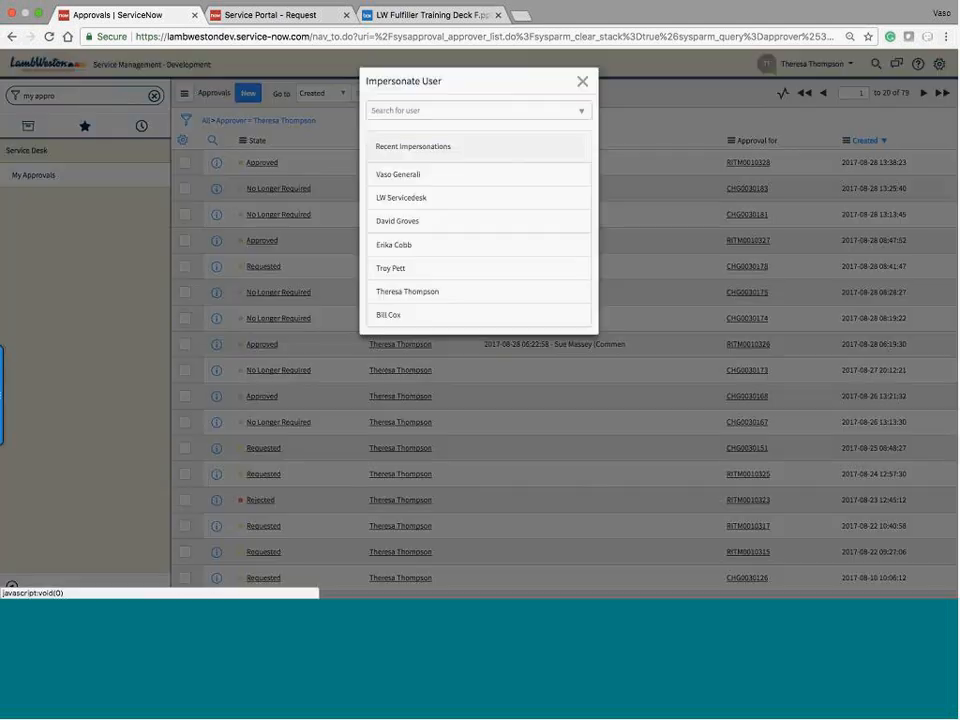
click(426, 270)
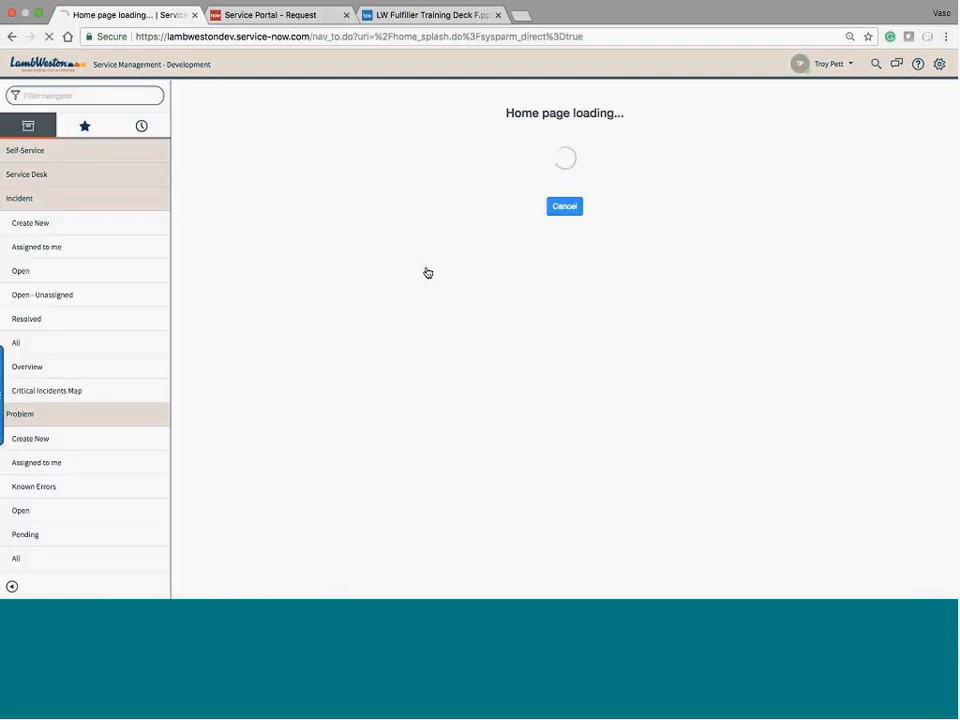
Refresh the portal request as the requester and review the submitted options of its Order Laptop or Desktop item.
click(265, 17)
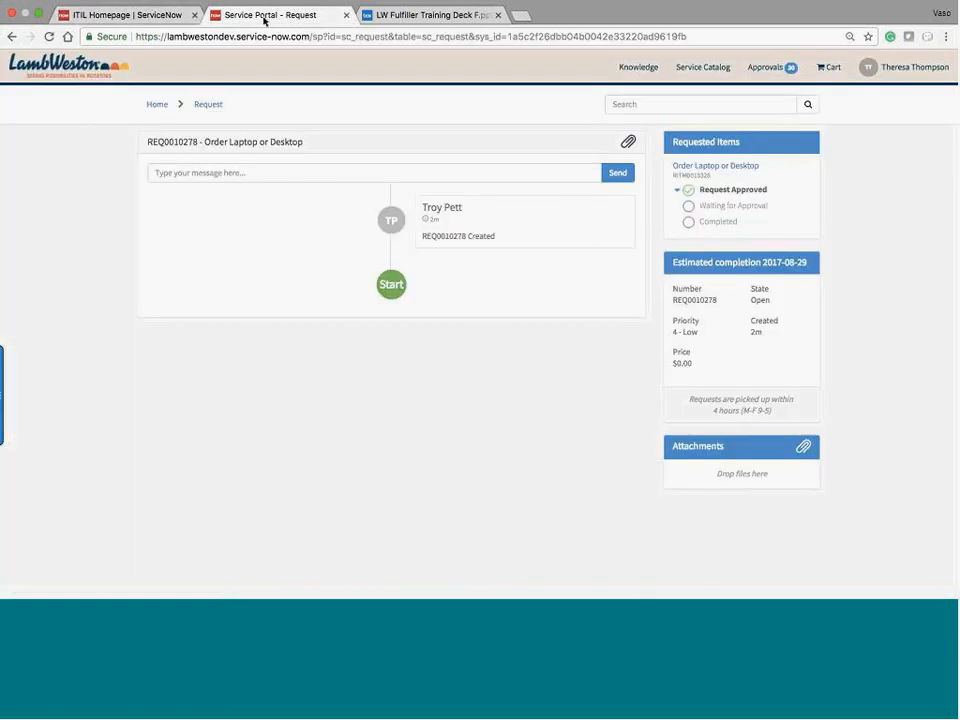
click(49, 37)
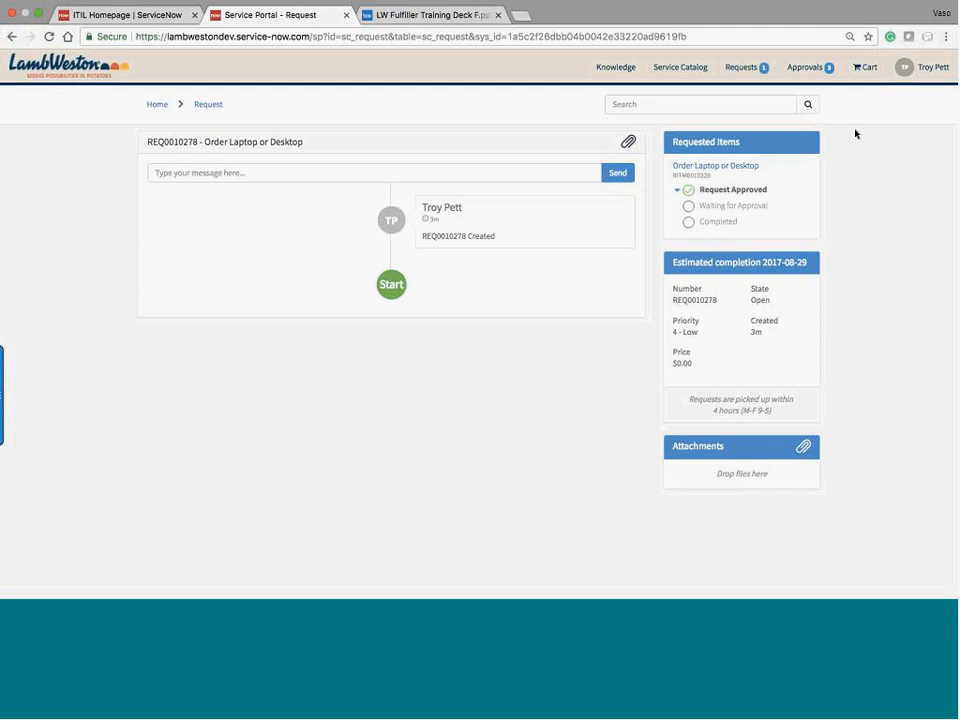
click(726, 166)
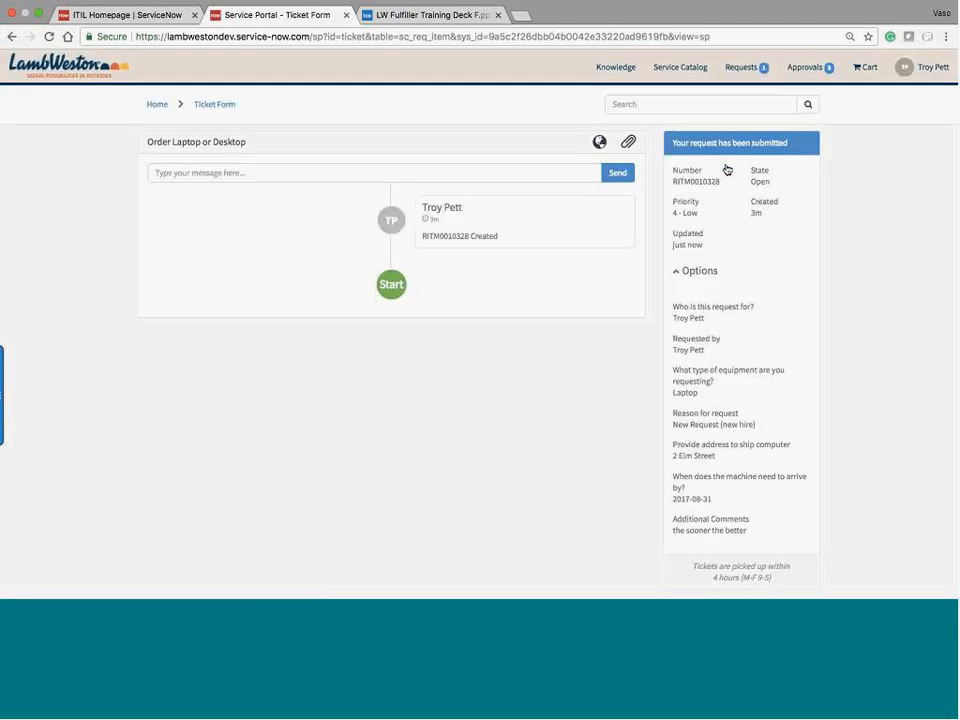
scroll(698, 369, down, 2)
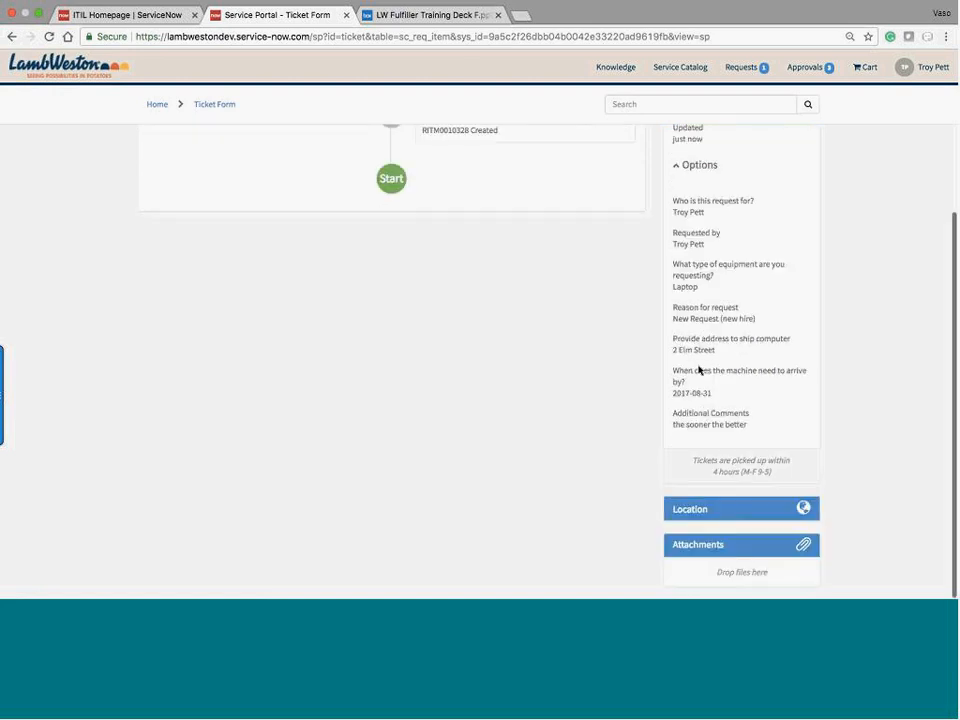
scroll(698, 369, up, 1)
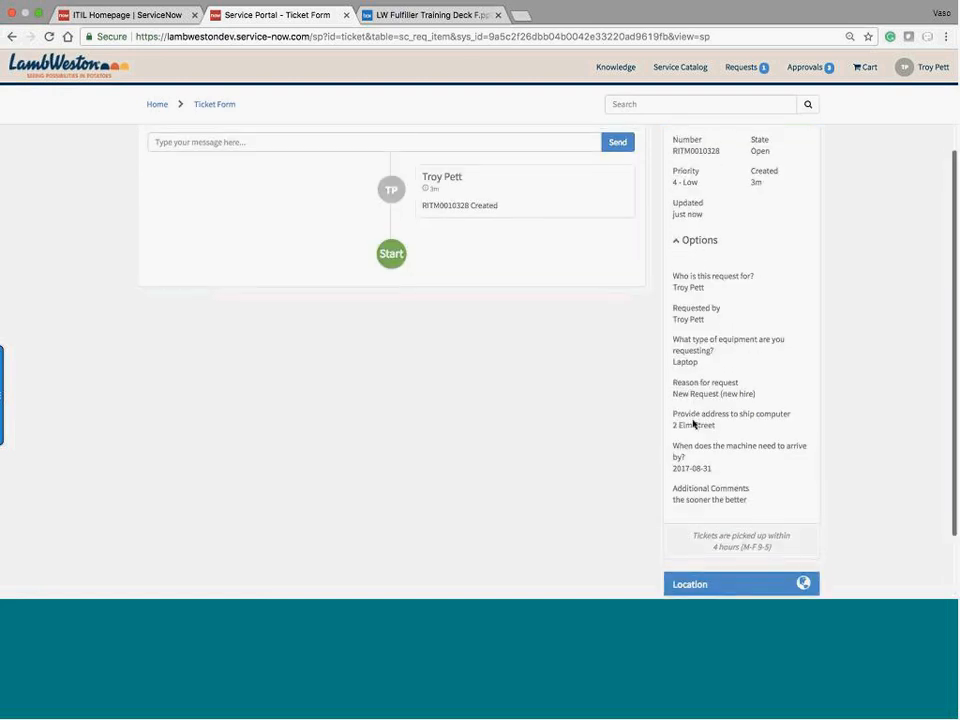
scroll(693, 424, up, 1)
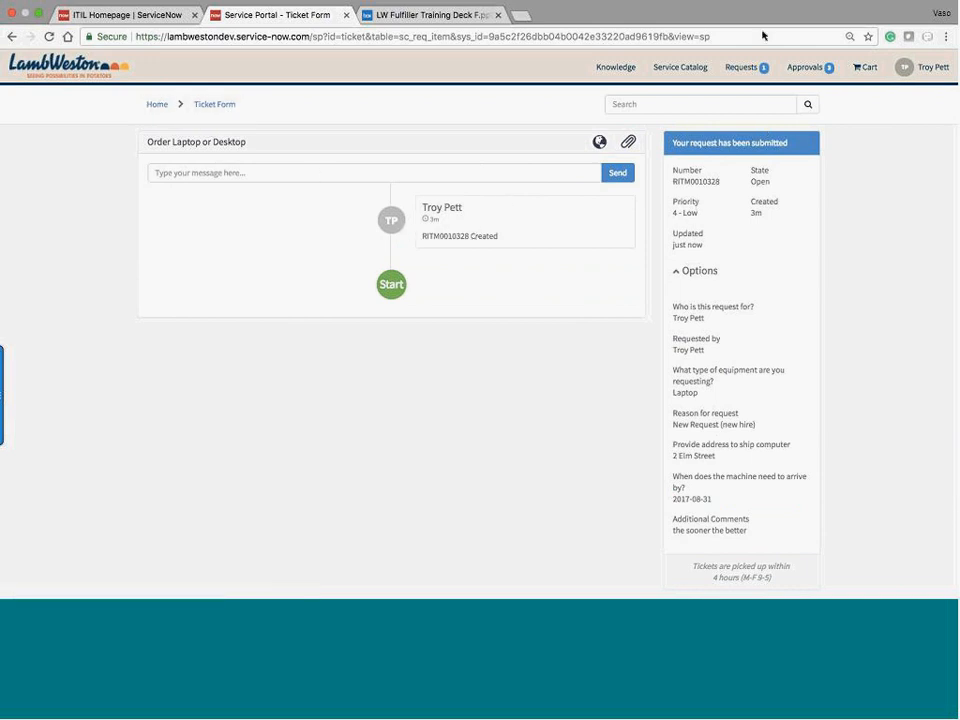
Reopen the Computer Request from the portal's request list and compare its approval stages with the requested item's ticket form.
click(718, 80)
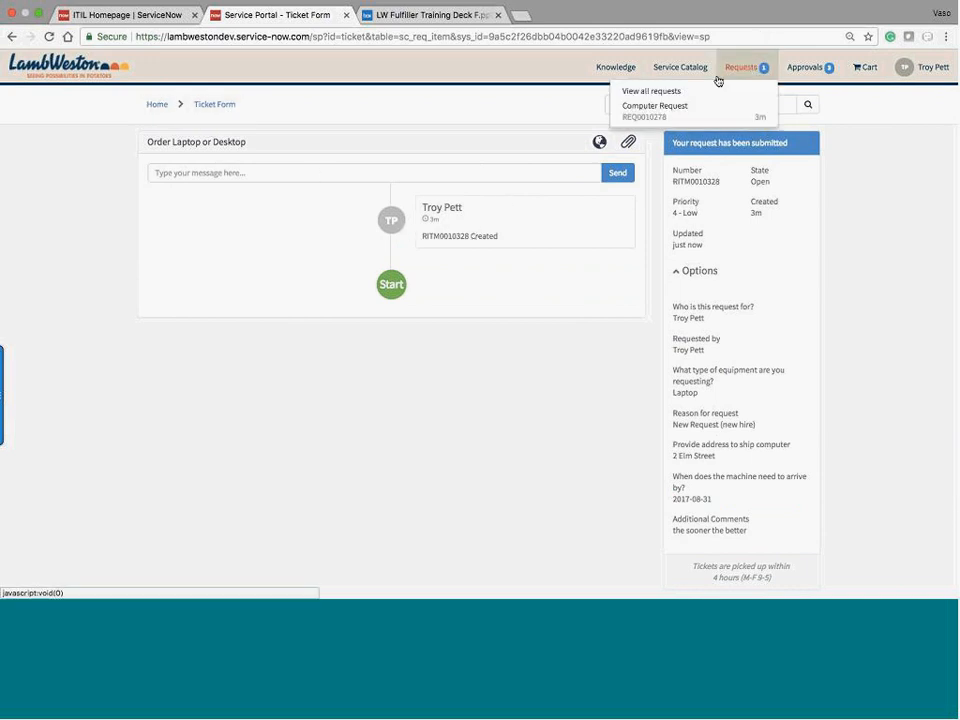
click(662, 110)
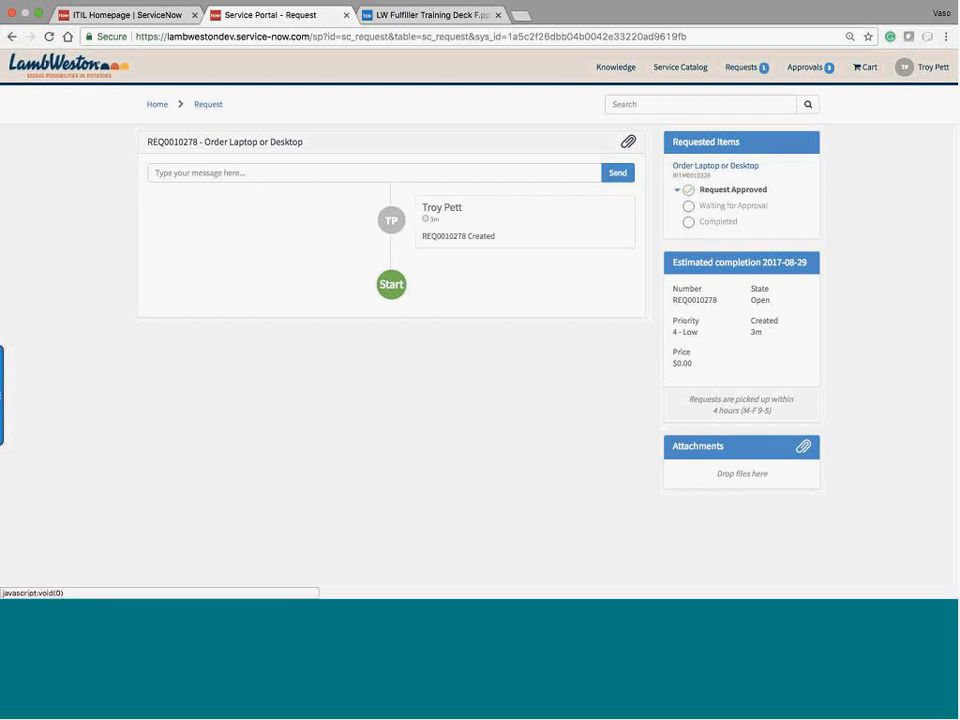
click(698, 171)
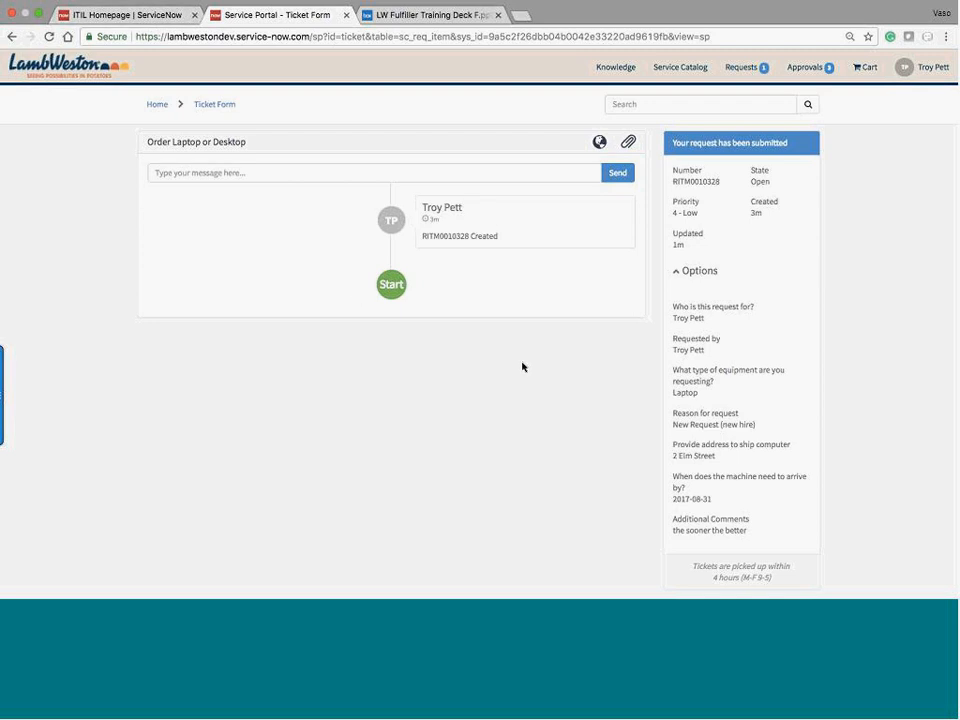
click(135, 16)
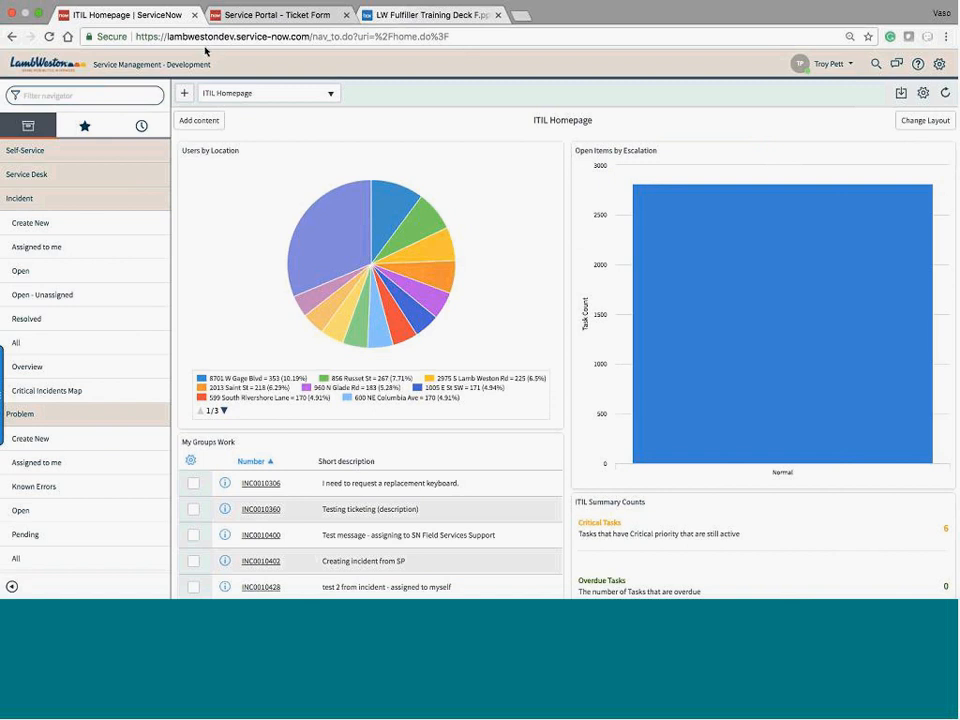
click(309, 14)
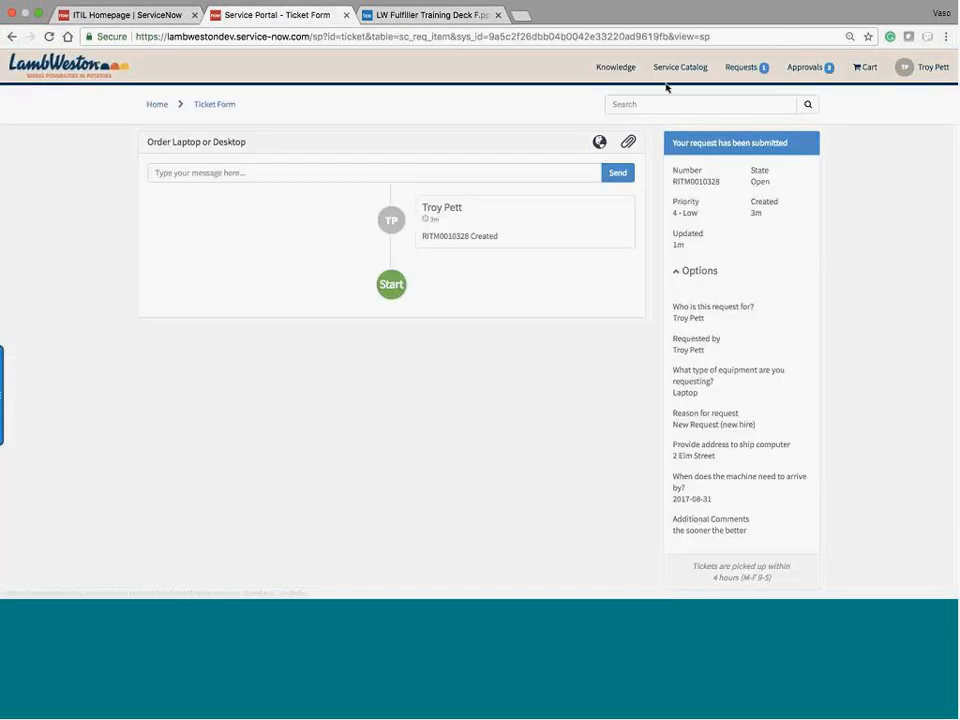
click(741, 71)
click(678, 109)
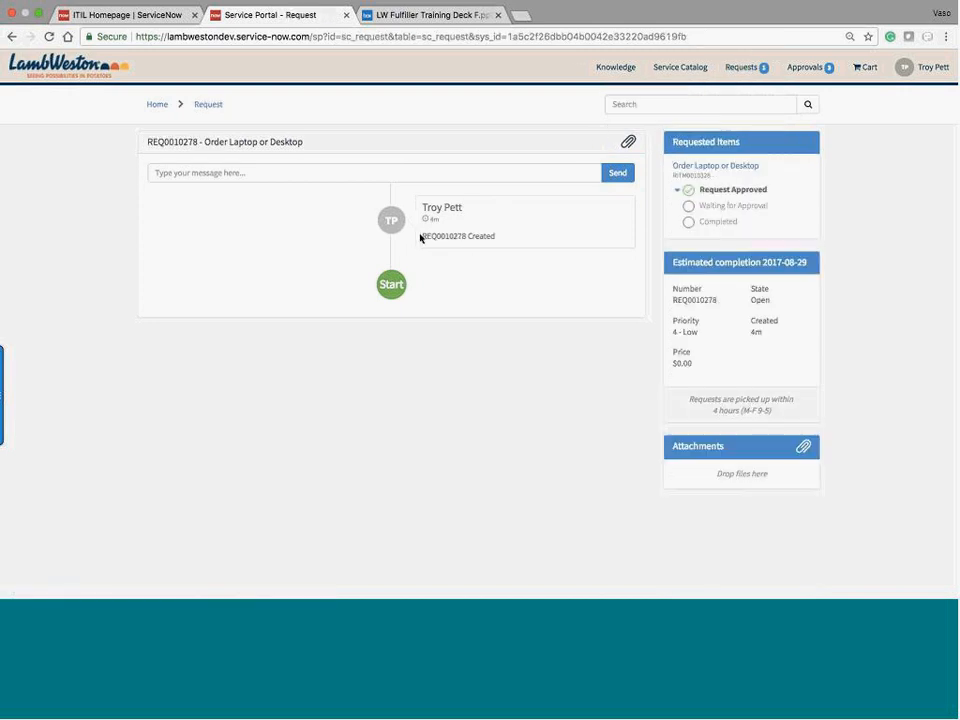
Note the portal request's number, filter the navigator for "request", and open the matching record from the Service Catalog's open Requests list.
drag(421, 237, 463, 236)
click(110, 16)
click(71, 97)
text(request)
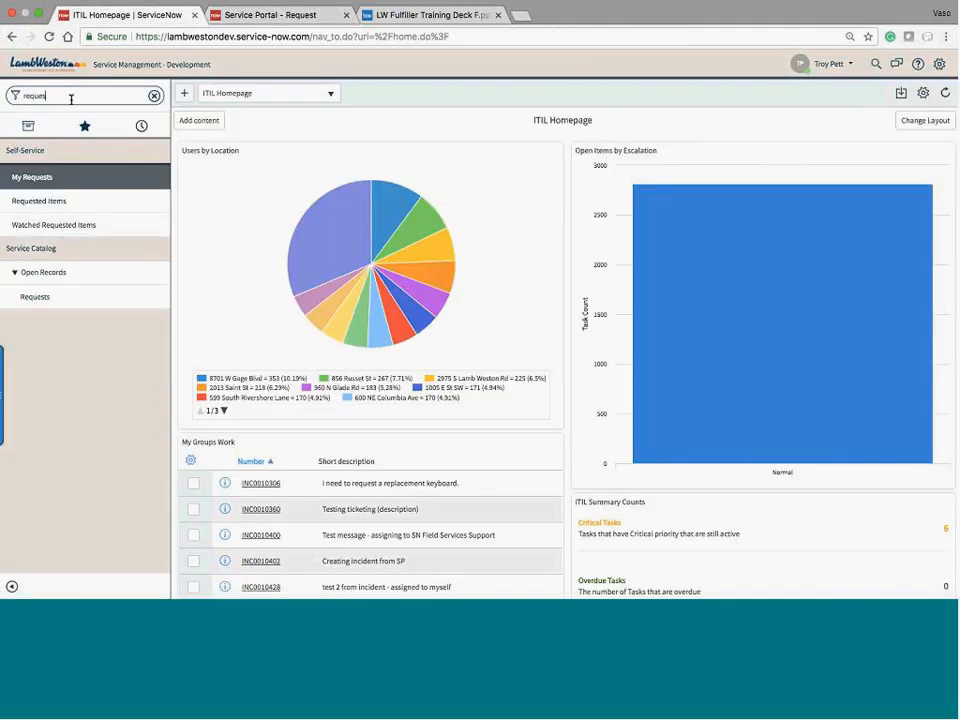
click(56, 300)
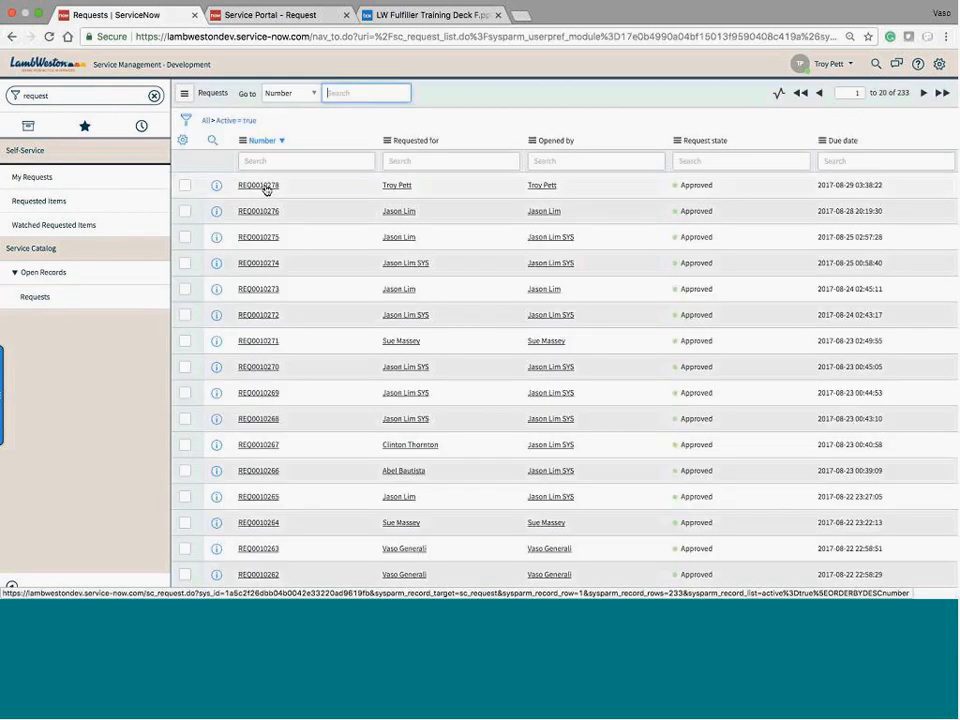
click(262, 186)
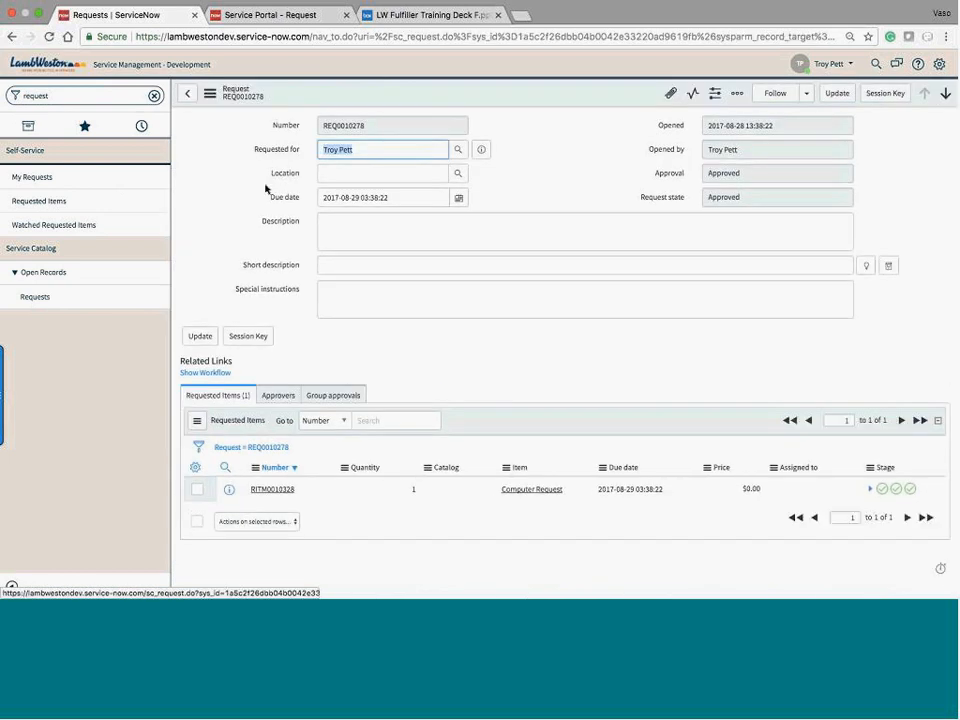
click(562, 203)
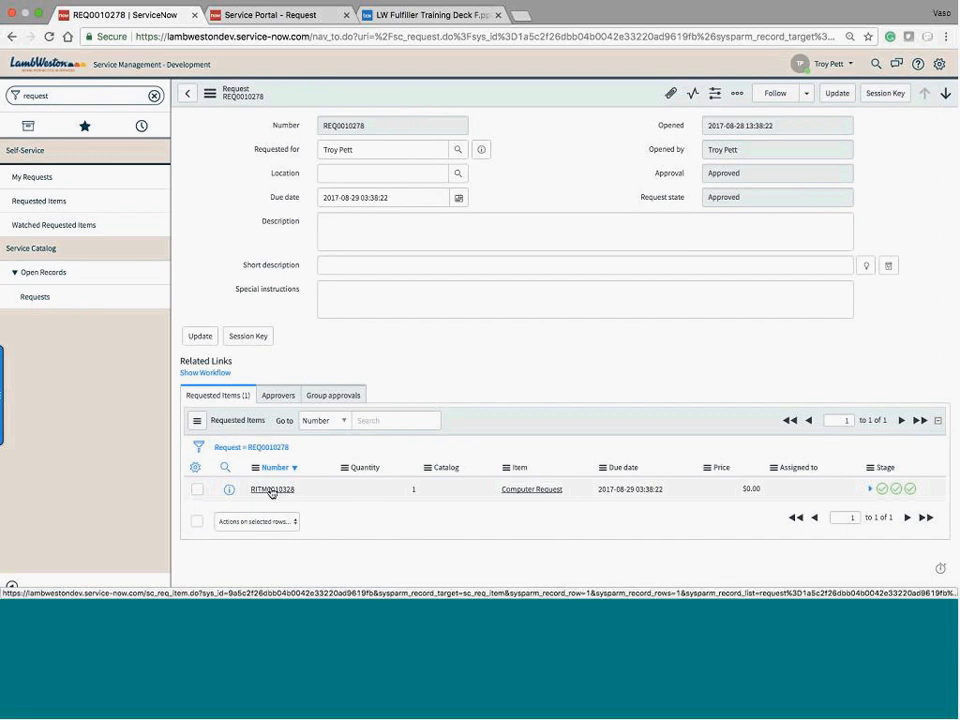
Open the request's Computer Request item and examine its fulfillment group, variables, activity, approvers and catalog tasks.
click(271, 490)
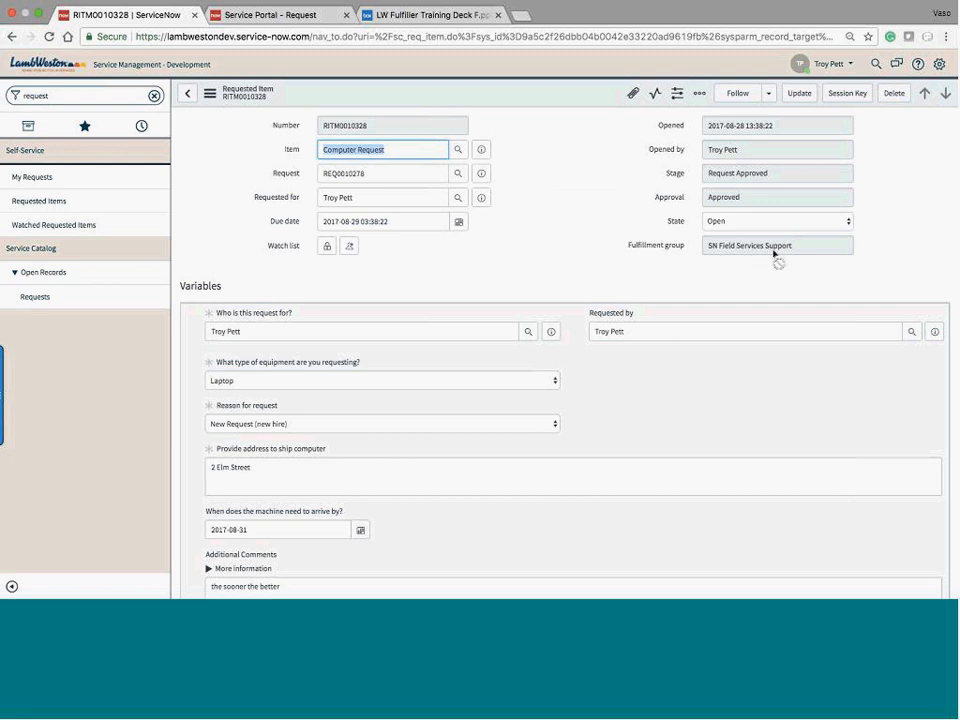
scroll(591, 272, down, 5)
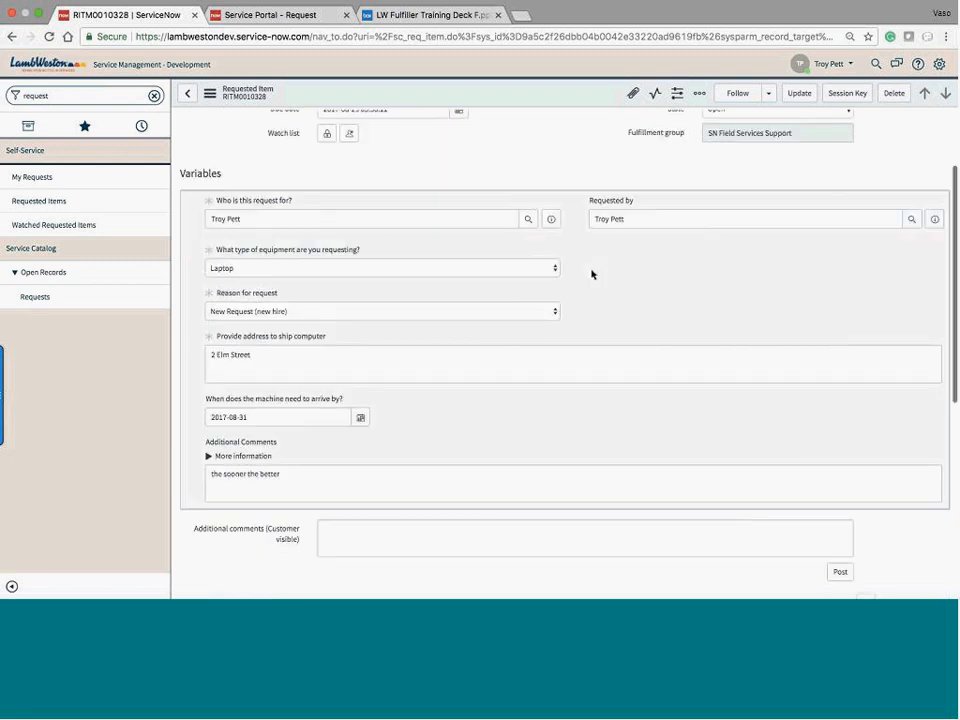
scroll(591, 270, up, 3)
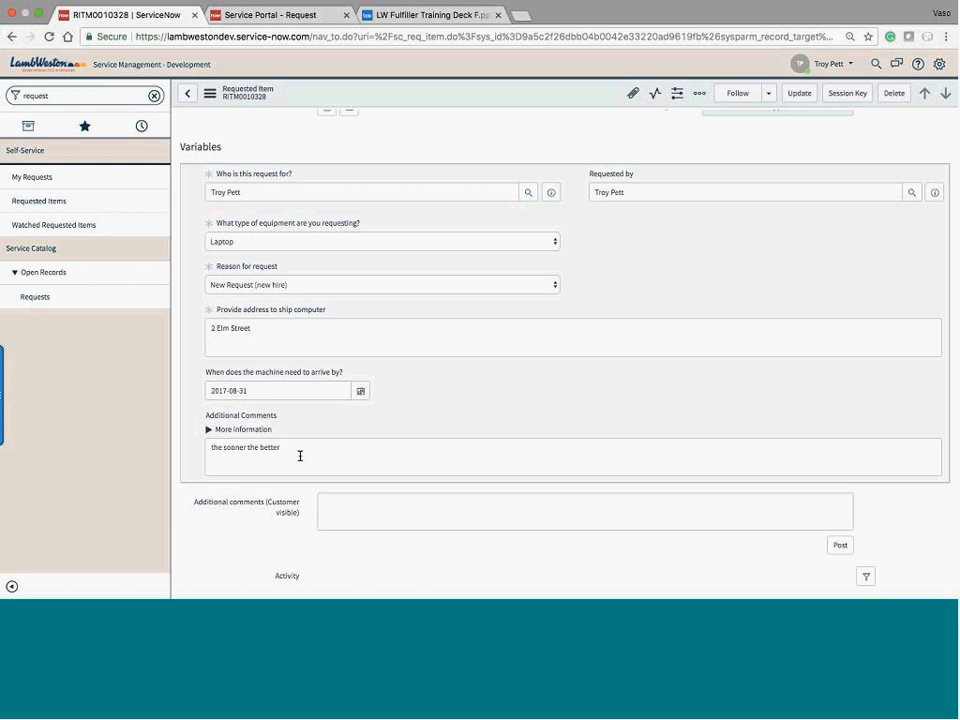
scroll(300, 456, down, 8)
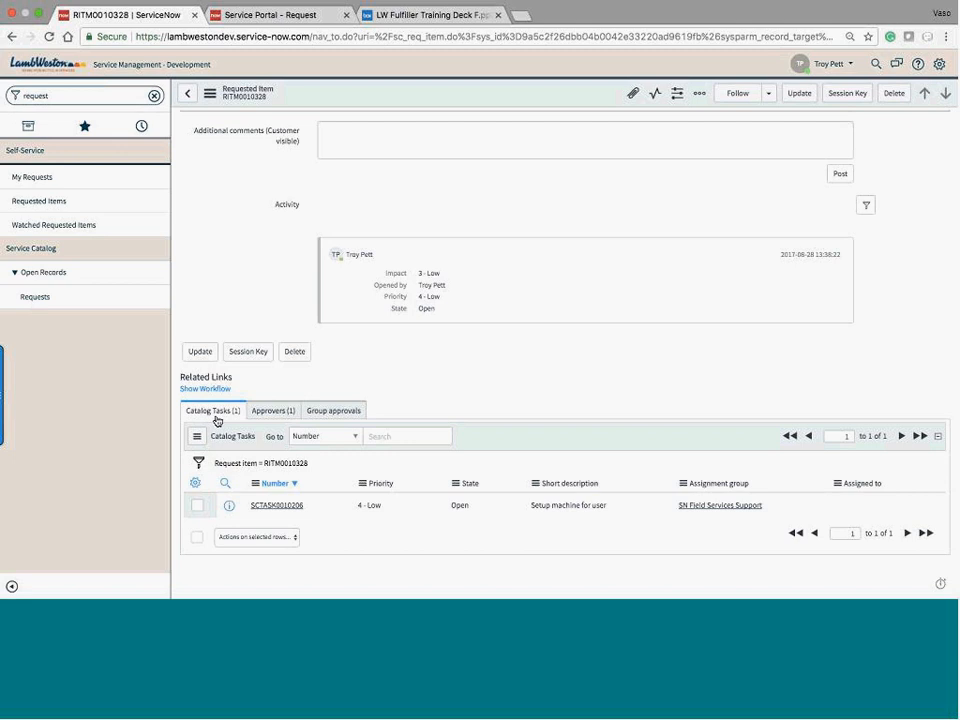
click(273, 411)
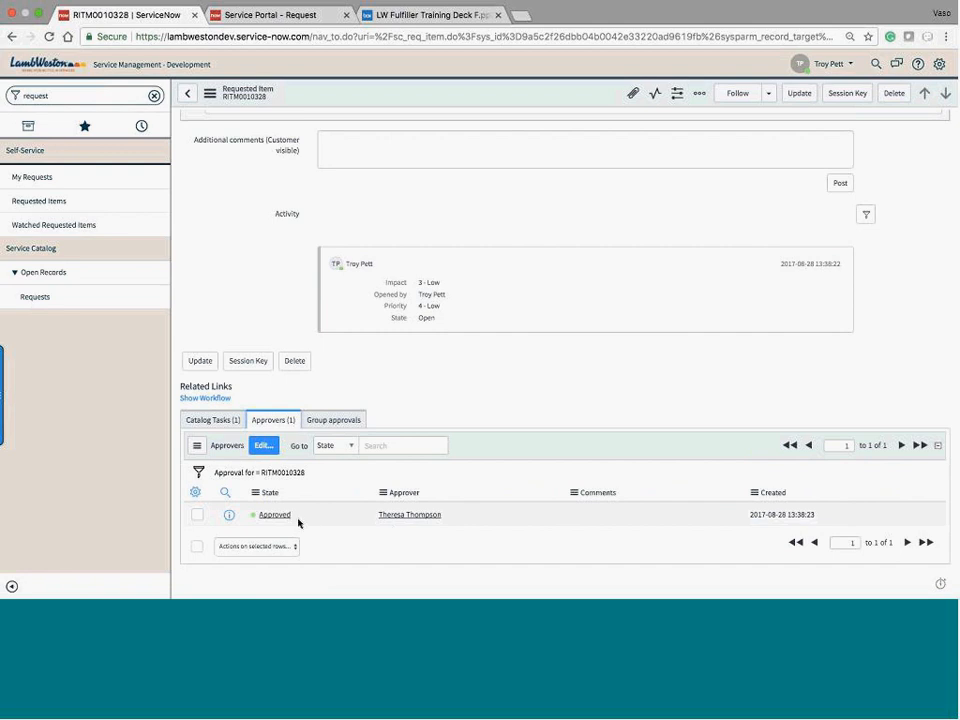
click(223, 420)
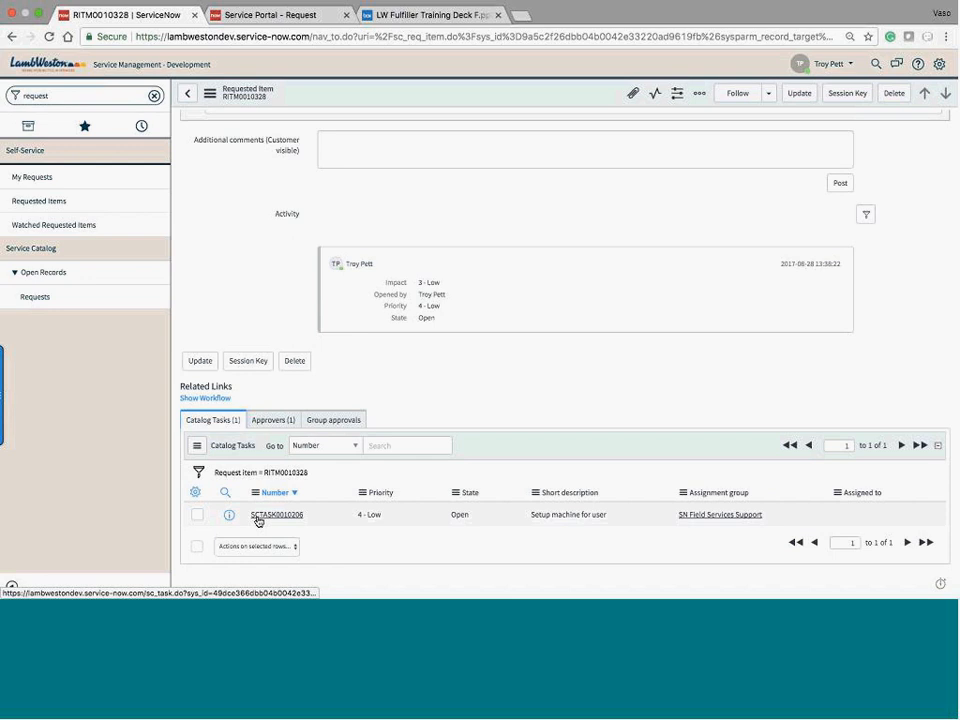
Open the "Setup machine for user" catalog task and review its variables, work notes field, activity log and related lists.
click(257, 518)
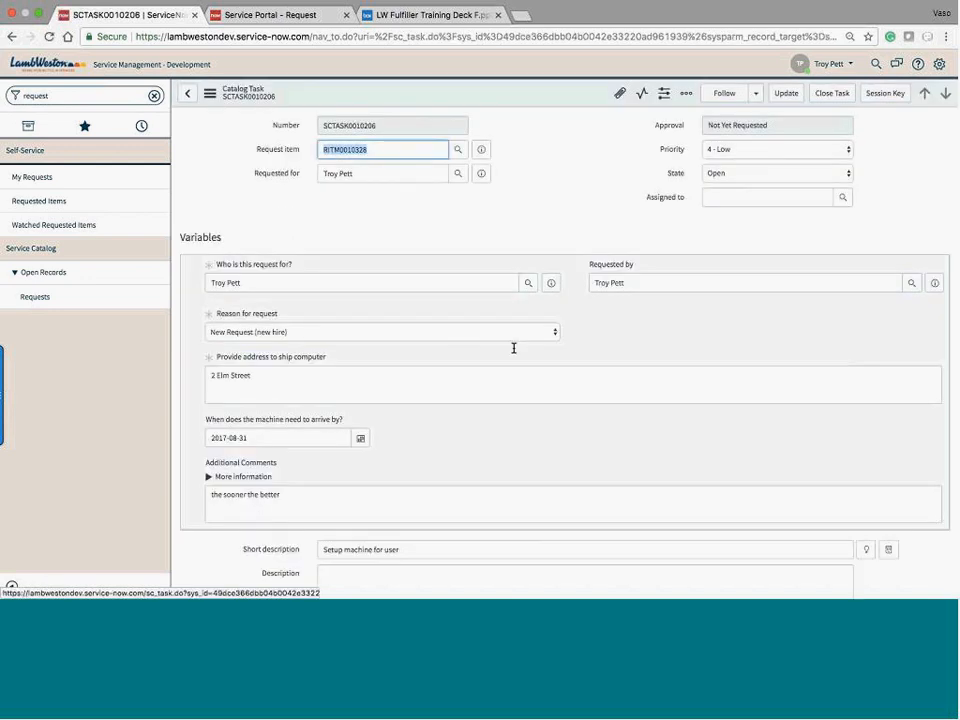
scroll(525, 238, down, 3)
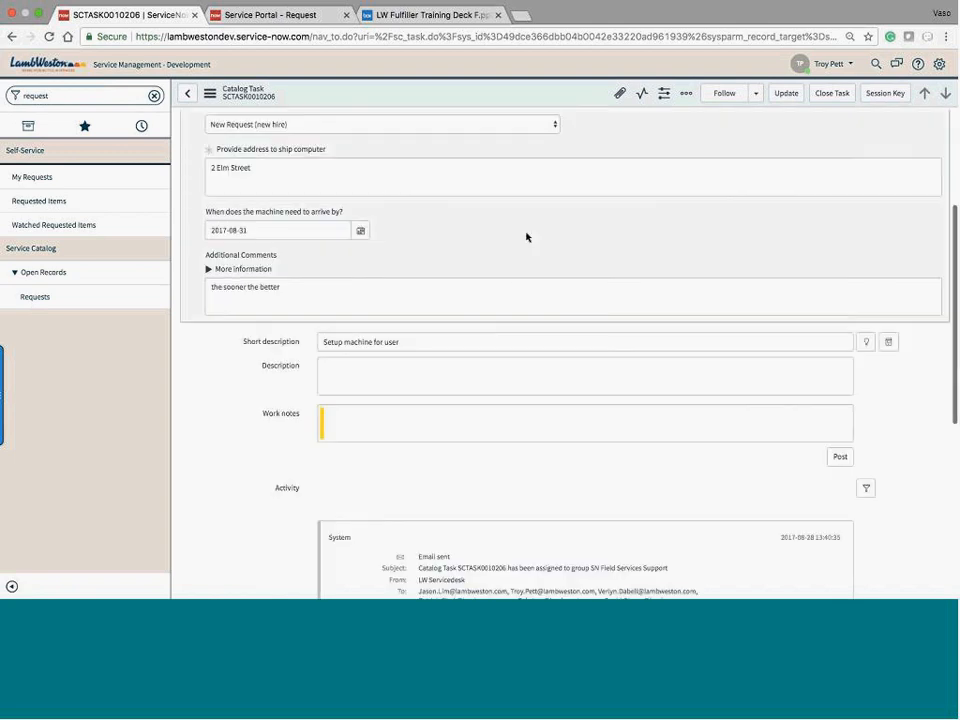
scroll(440, 290, down, 1)
scroll(358, 334, down, 2)
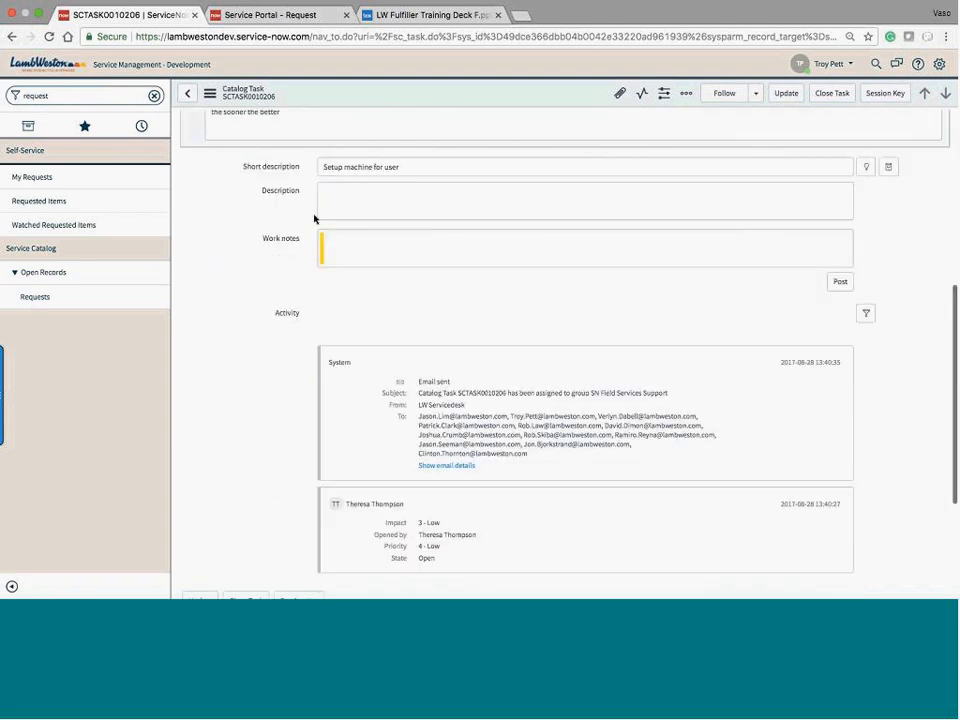
click(332, 253)
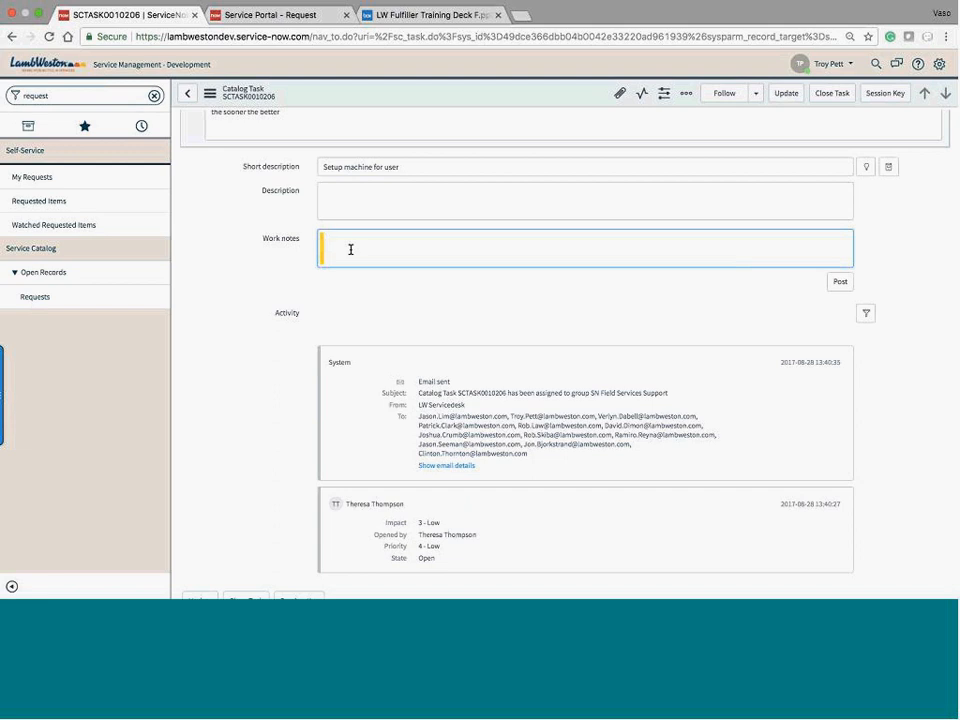
scroll(351, 250, down, 5)
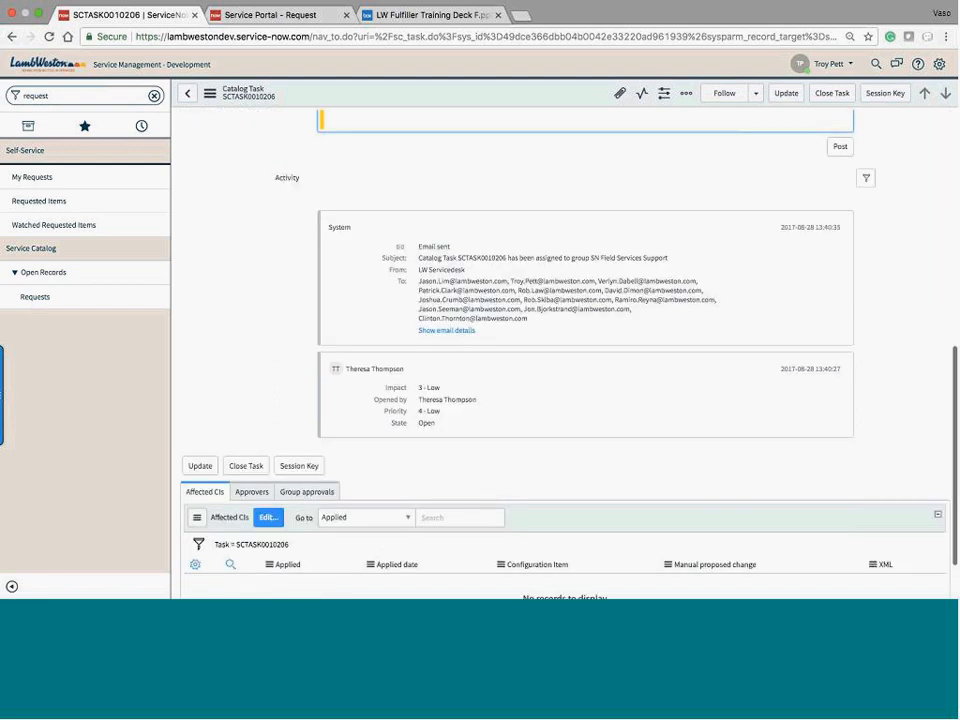
Set the catalog task's state to Closed Complete, assign it to the fulfiller, and save the task.
scroll(351, 253, up, 10)
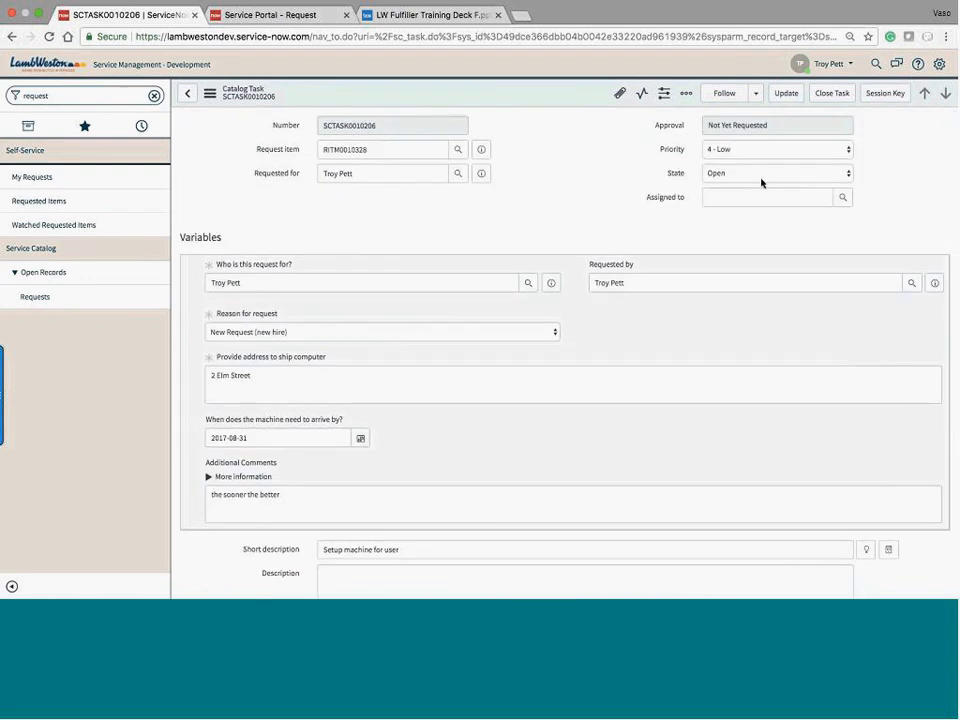
click(723, 198)
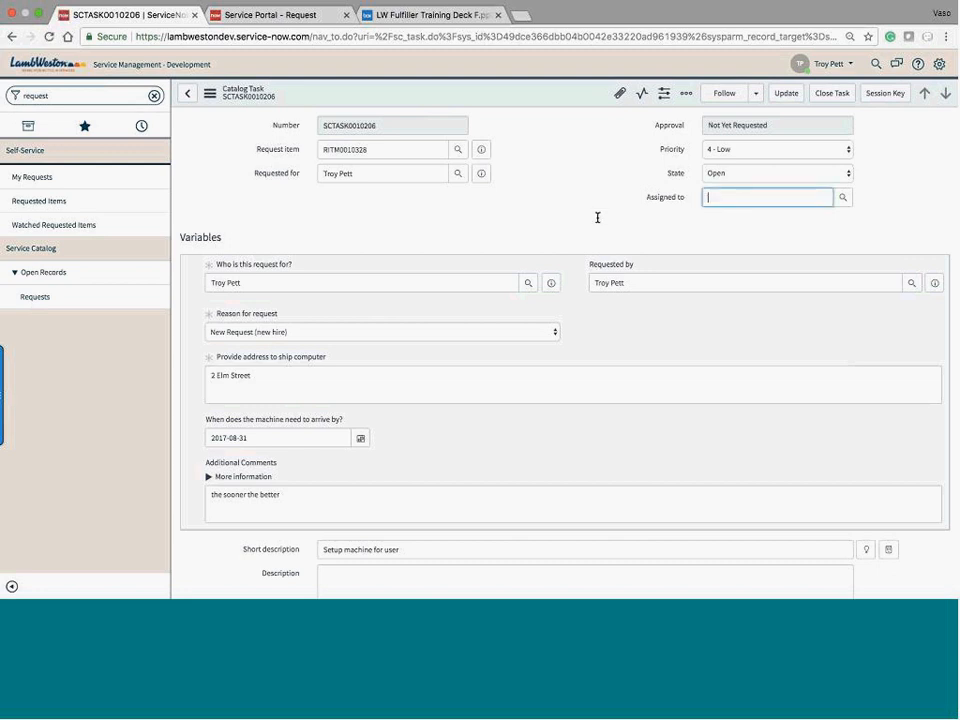
click(722, 173)
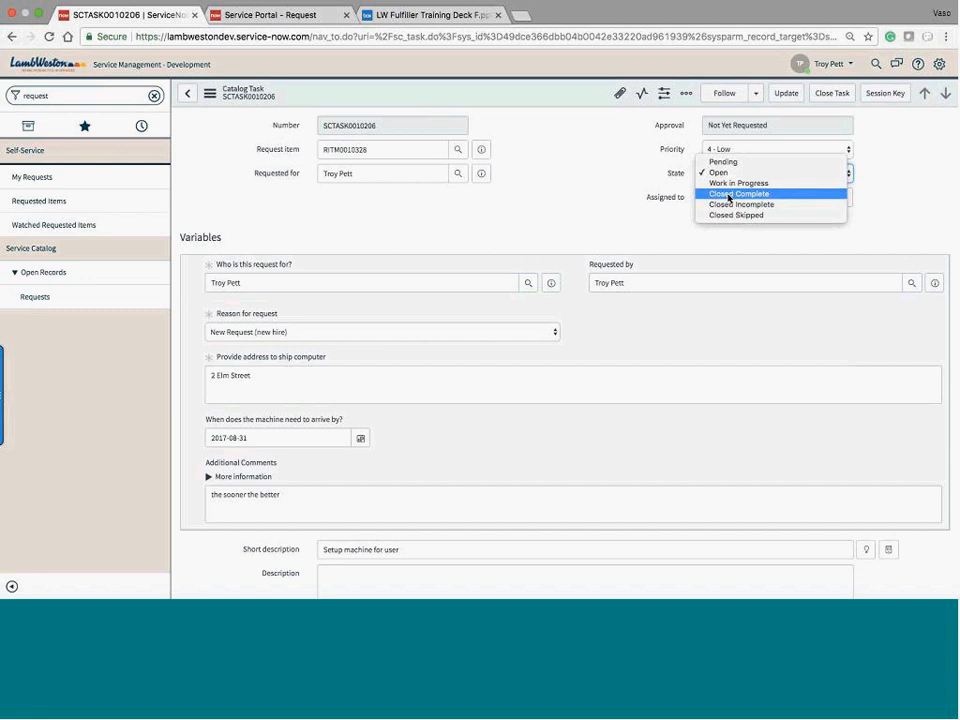
click(729, 196)
click(719, 200)
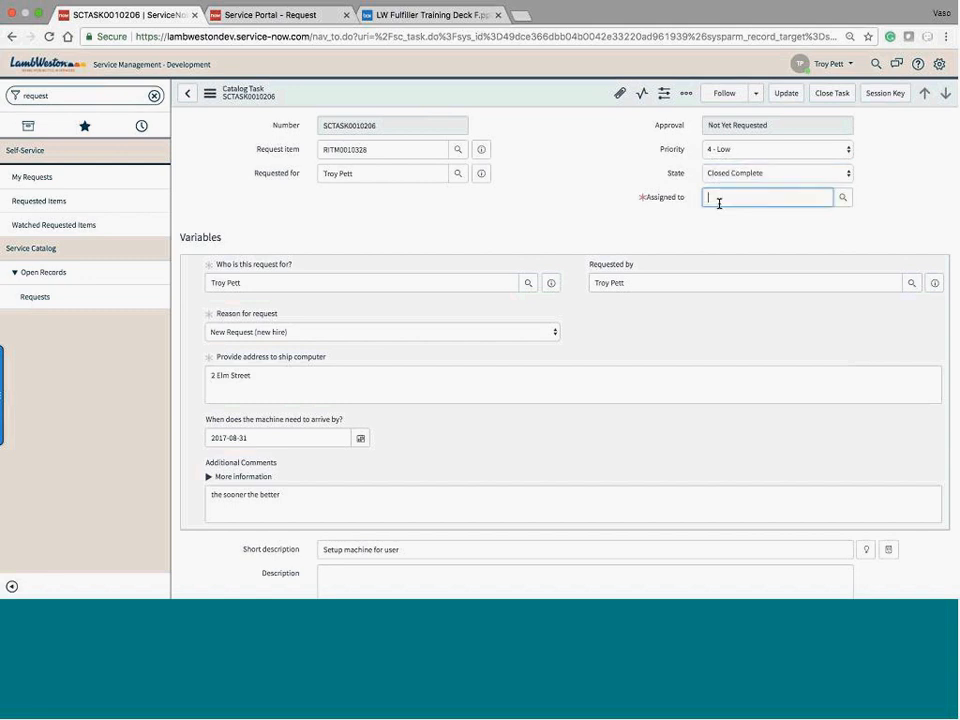
text(v)
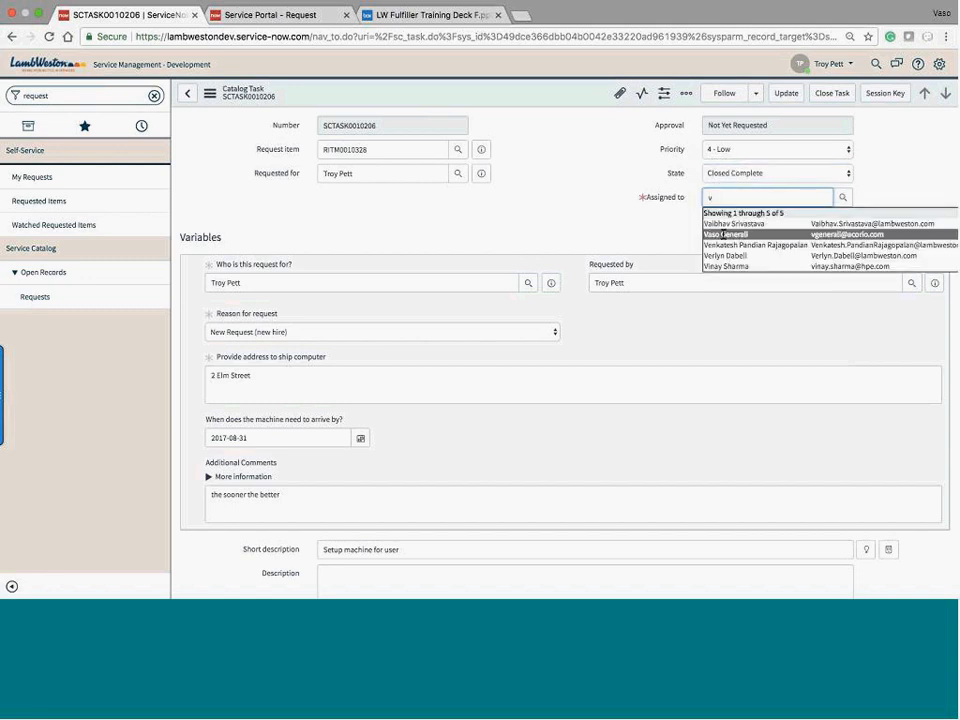
click(723, 234)
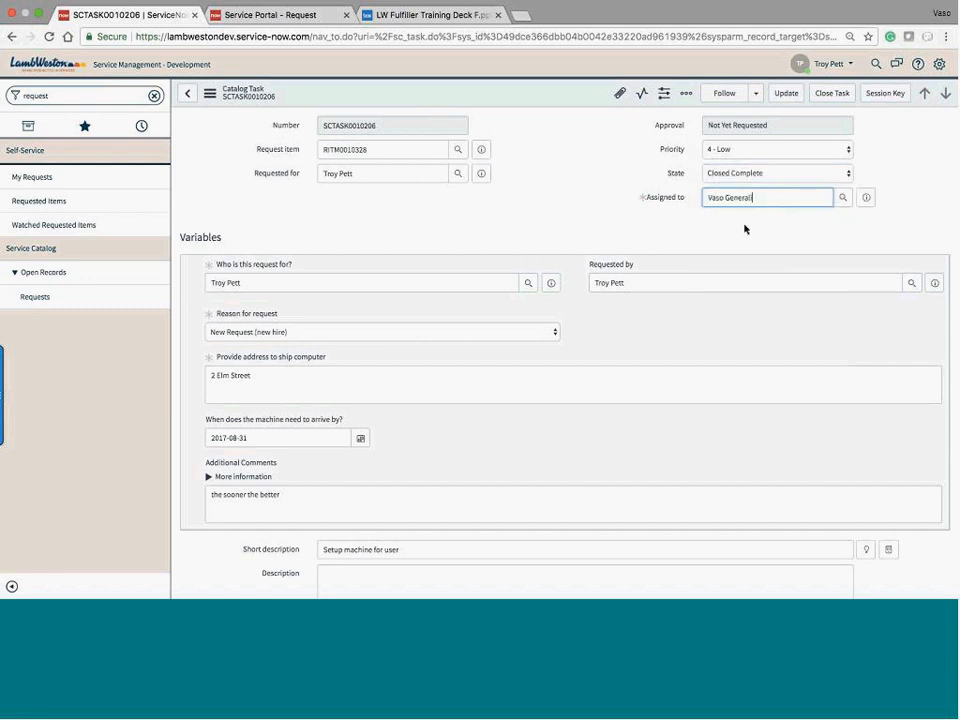
click(778, 94)
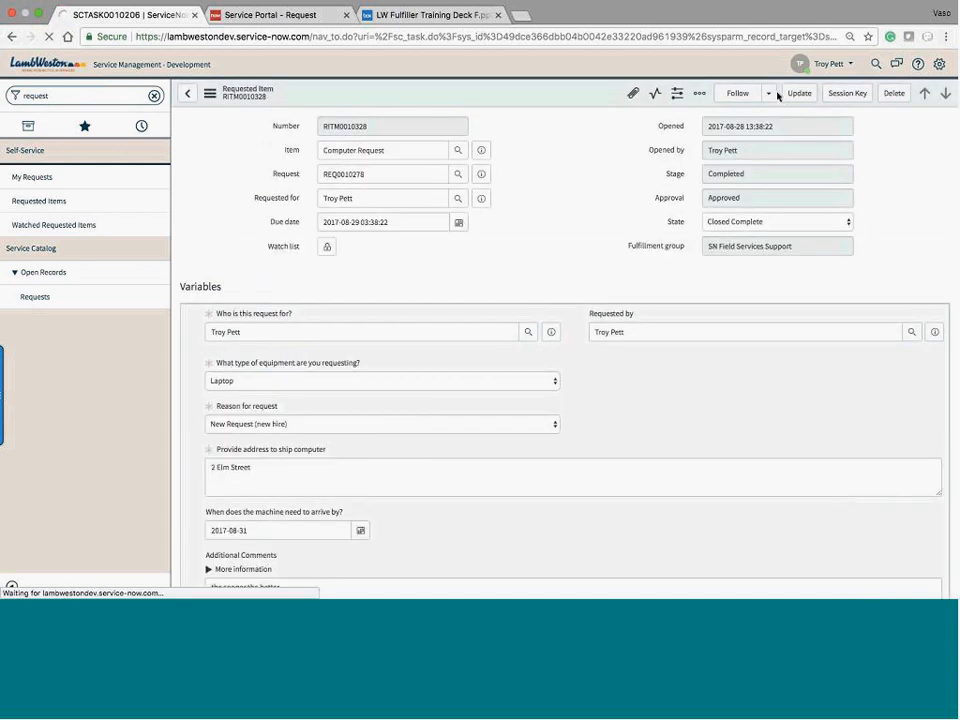
Enter a customer-visible comment on the Computer Request item saying it is fulfilled, and save the item.
scroll(639, 448, down, 4)
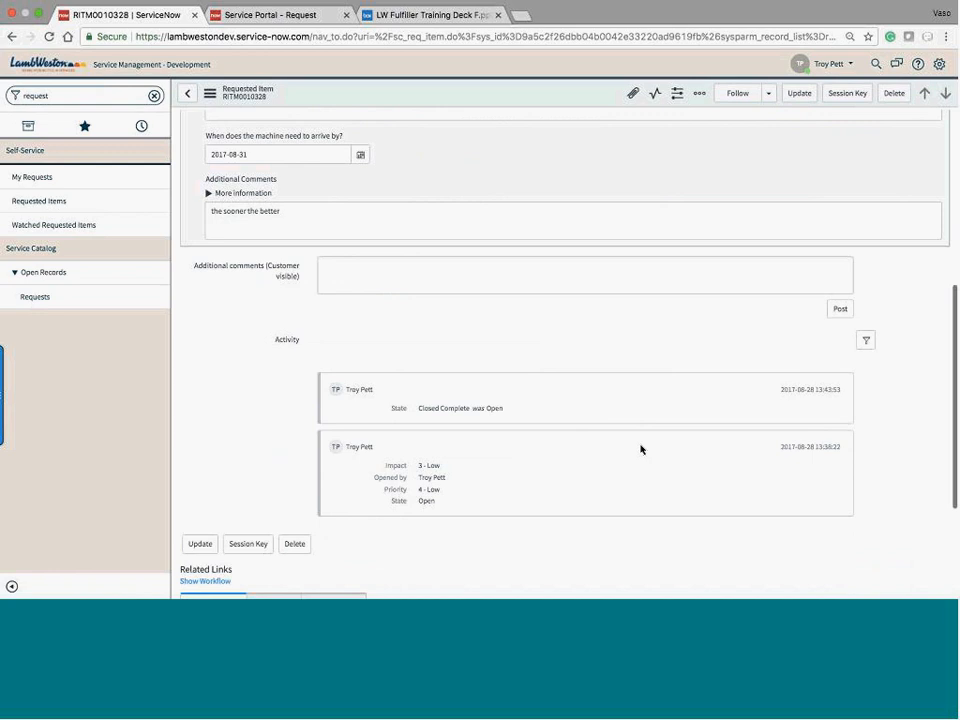
scroll(446, 347, up, 2)
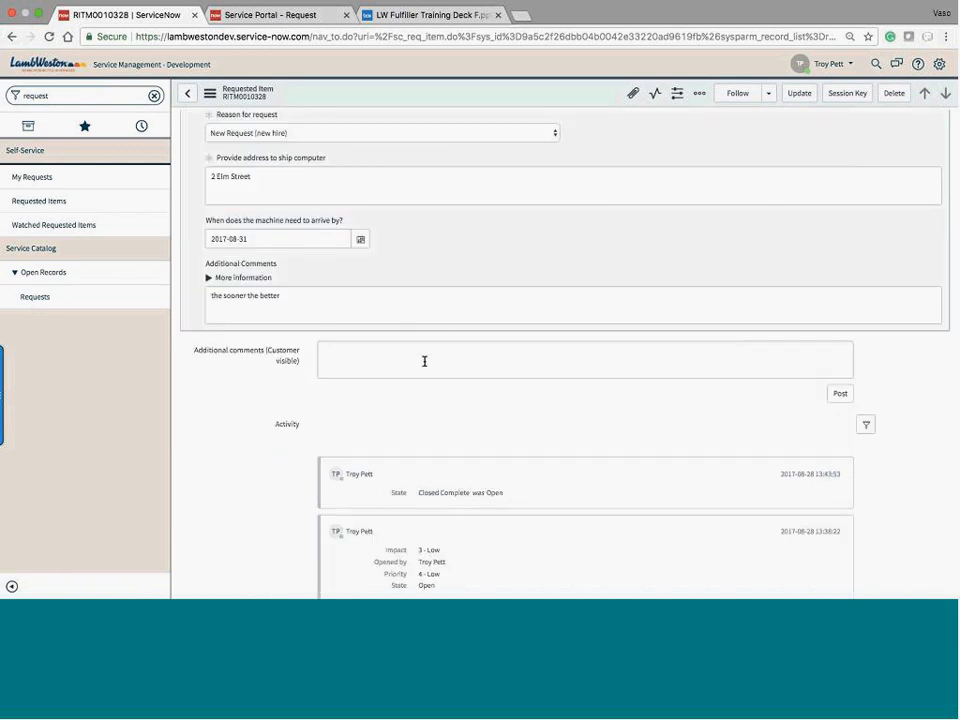
click(424, 361)
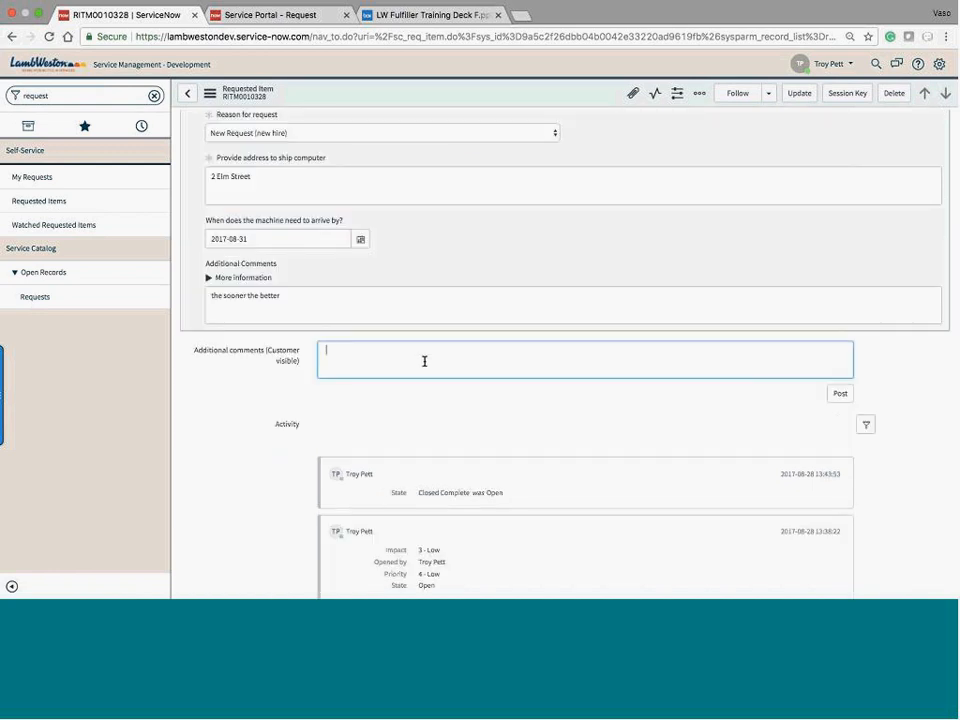
scroll(424, 361, up, 5)
scroll(409, 352, down, 6)
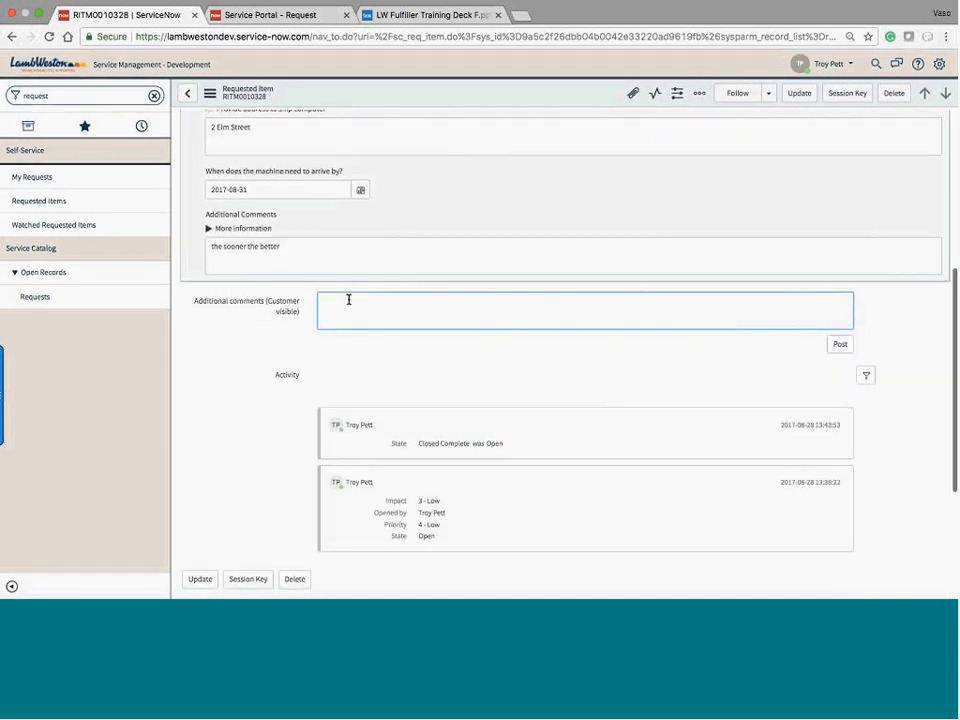
text(this is a)
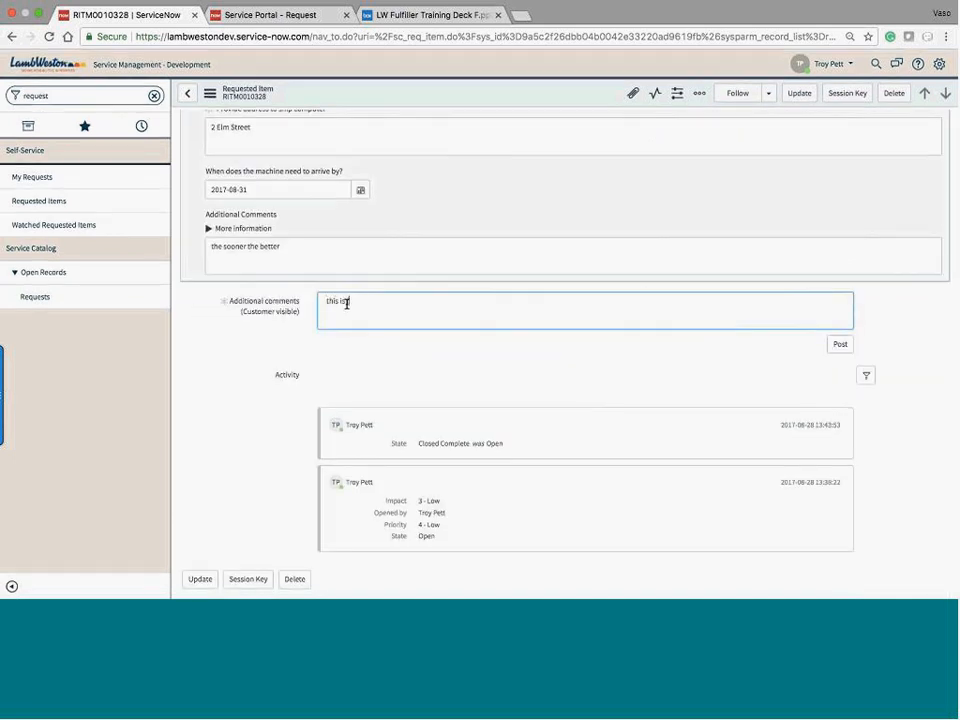
text(ulfilled)
click(800, 94)
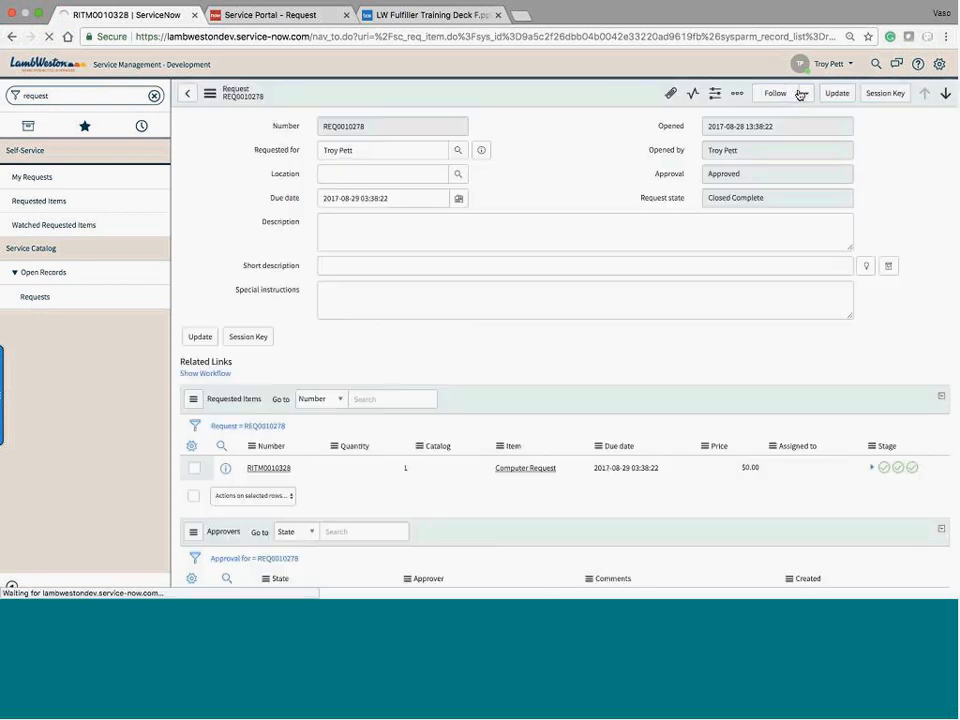
Check the closed request against the Service Catalog's open Requests list and reload its portal page to review the completion stages.
click(262, 15)
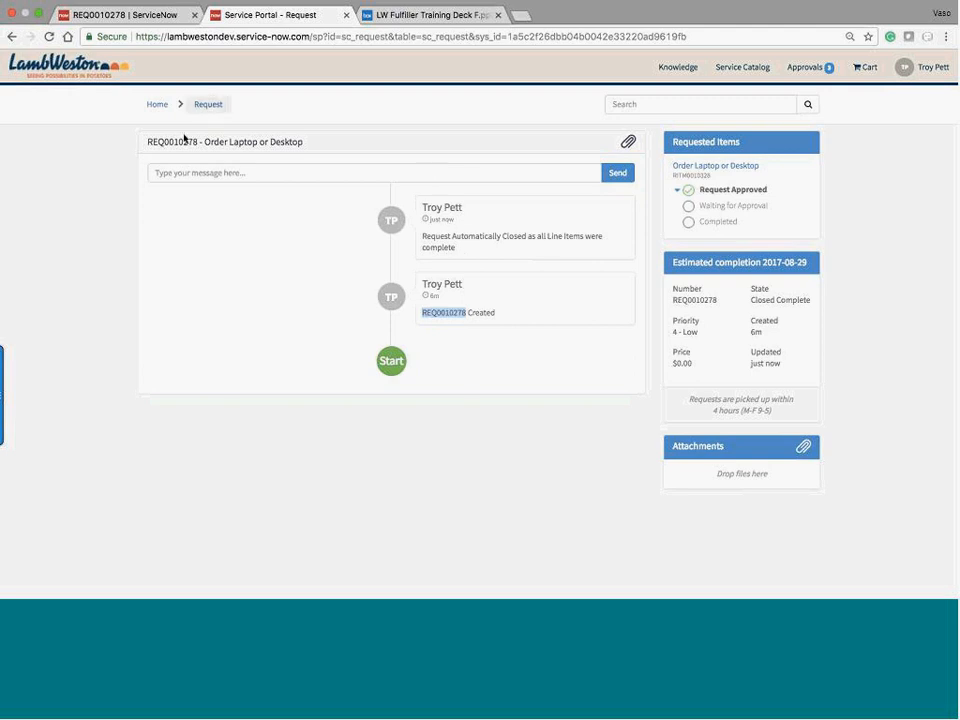
click(133, 15)
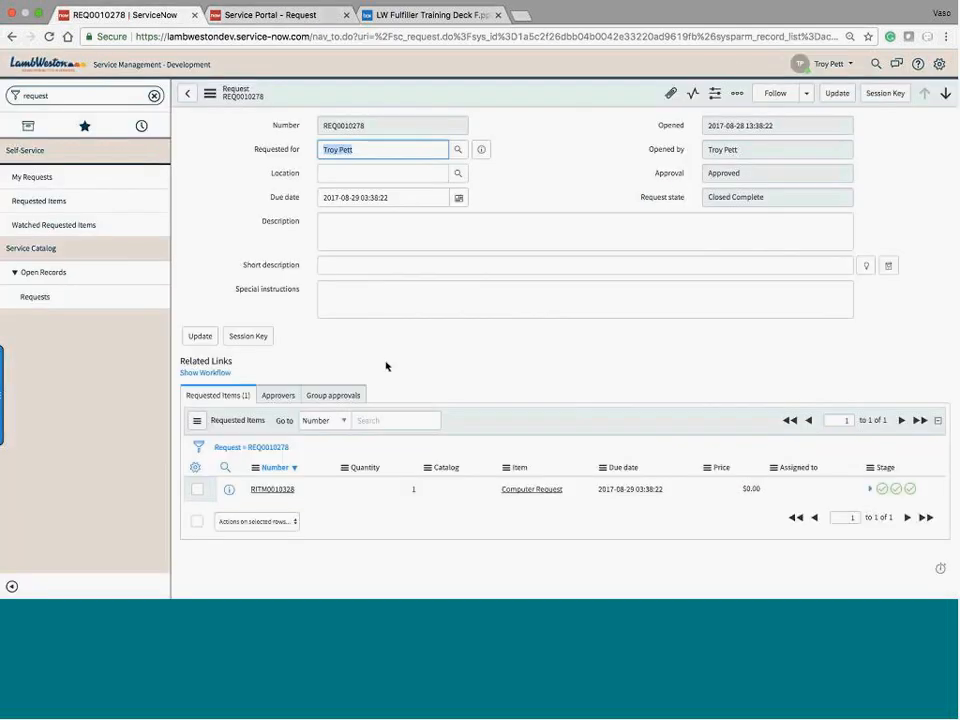
click(60, 303)
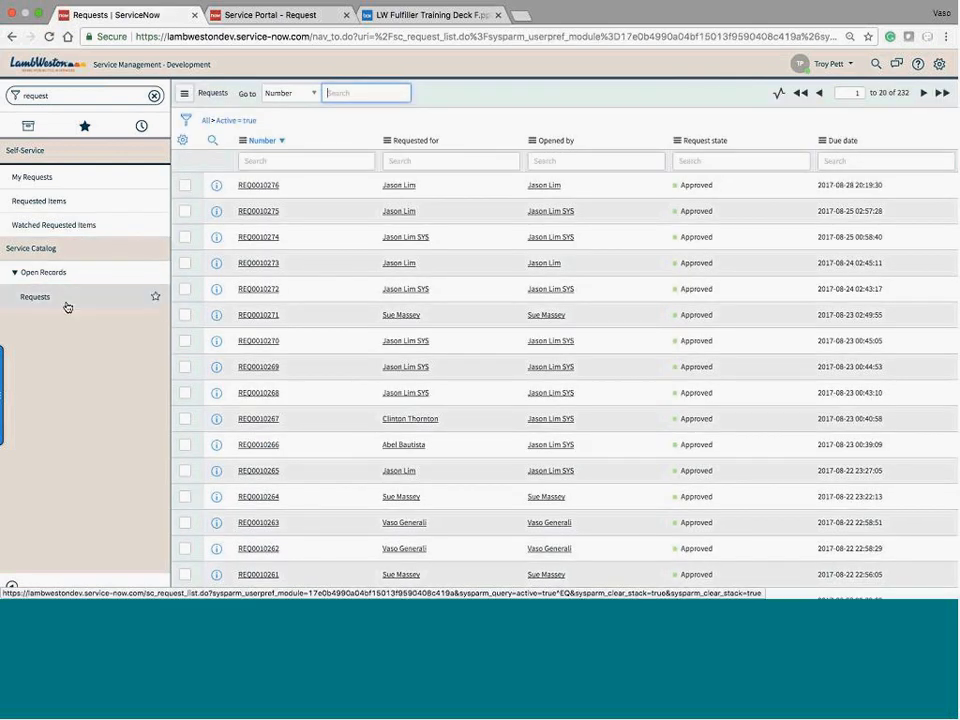
click(288, 15)
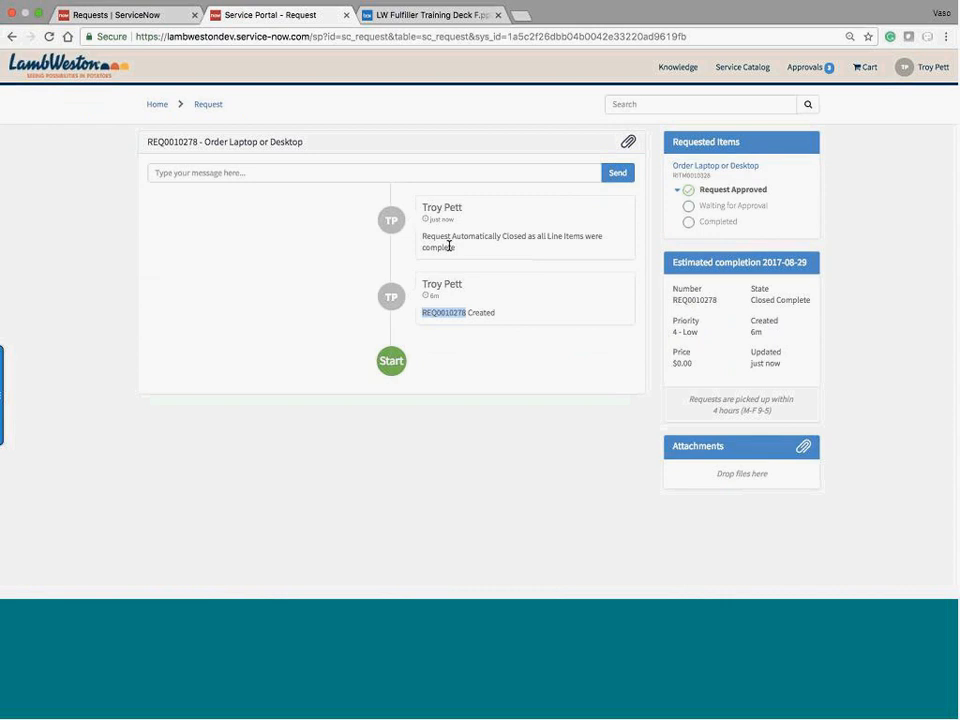
click(465, 325)
drag(467, 314, 420, 318)
click(49, 52)
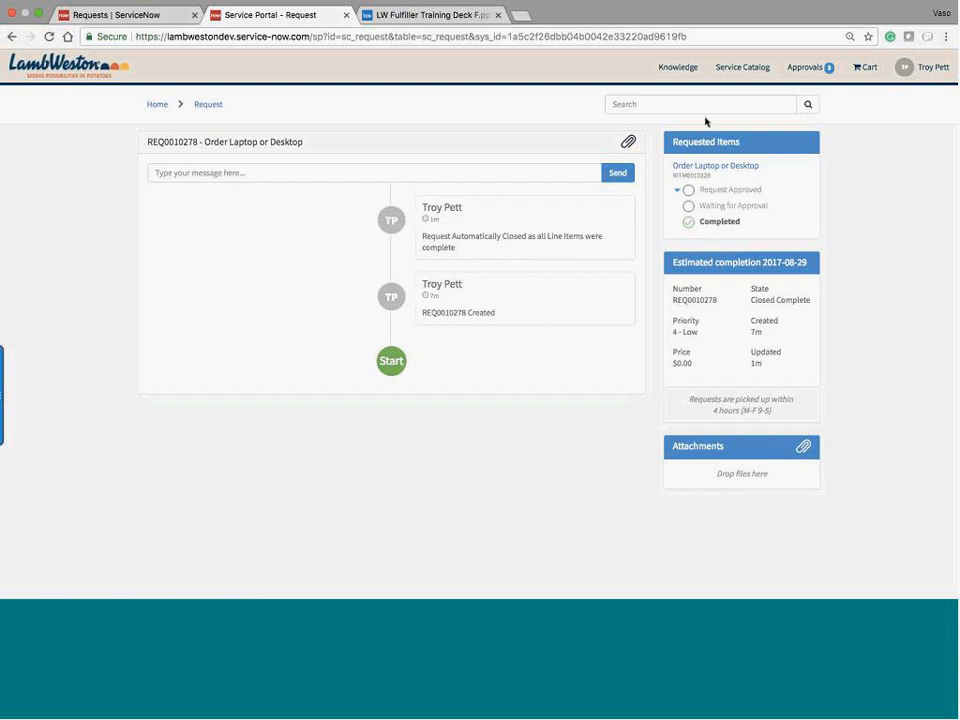
Browse the portal's Service Catalog offerings under the Hardware, Software, Access Request and Can We Help You? categories.
click(752, 67)
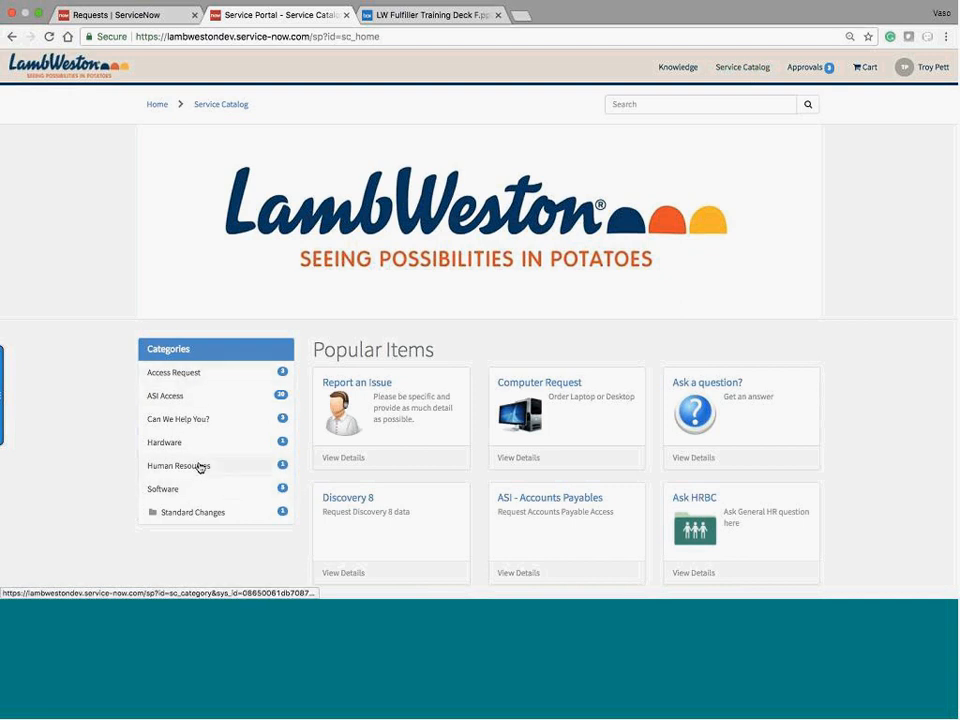
scroll(403, 401, down, 2)
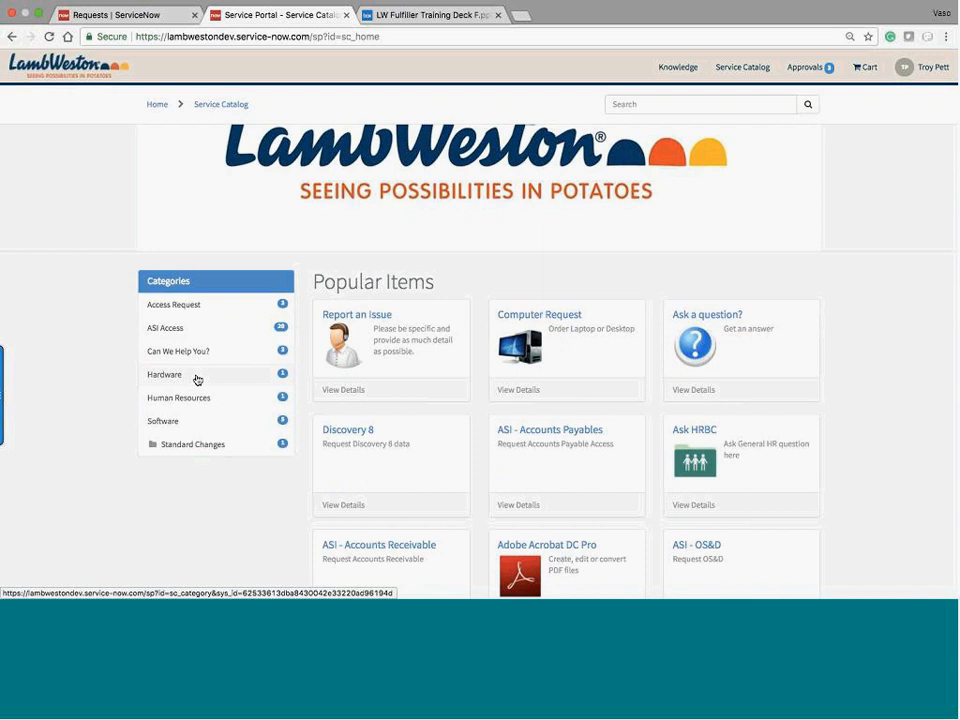
click(197, 378)
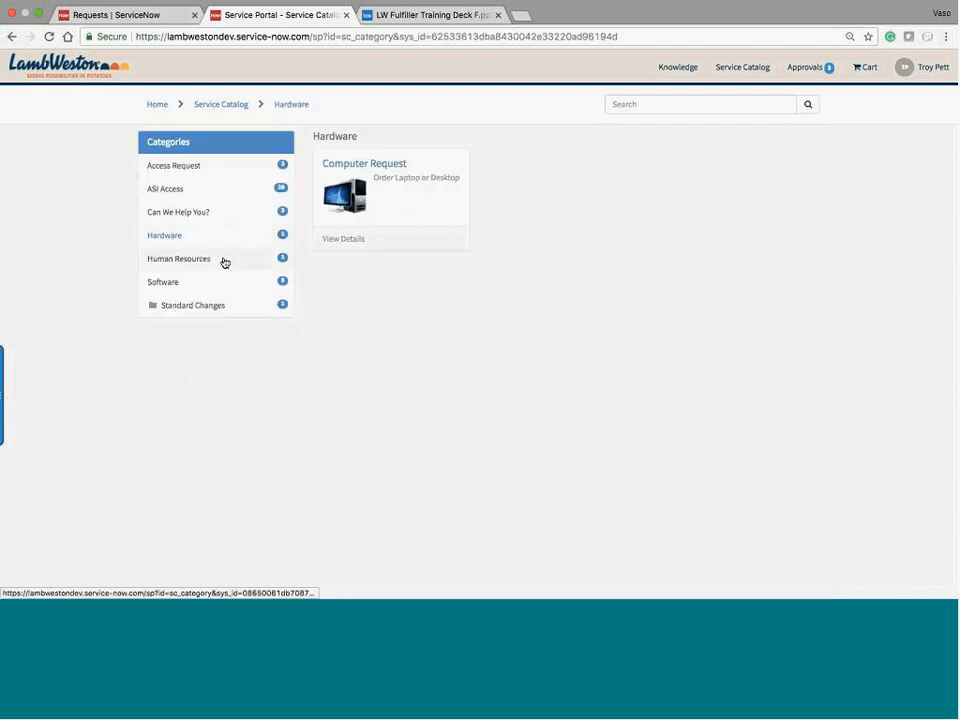
click(198, 283)
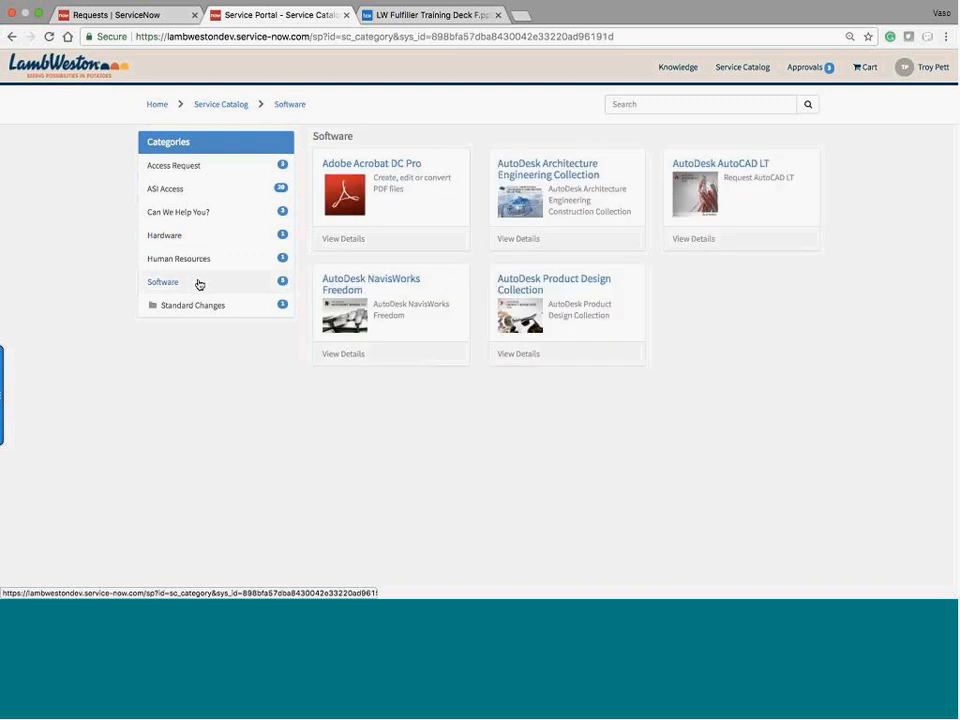
click(188, 174)
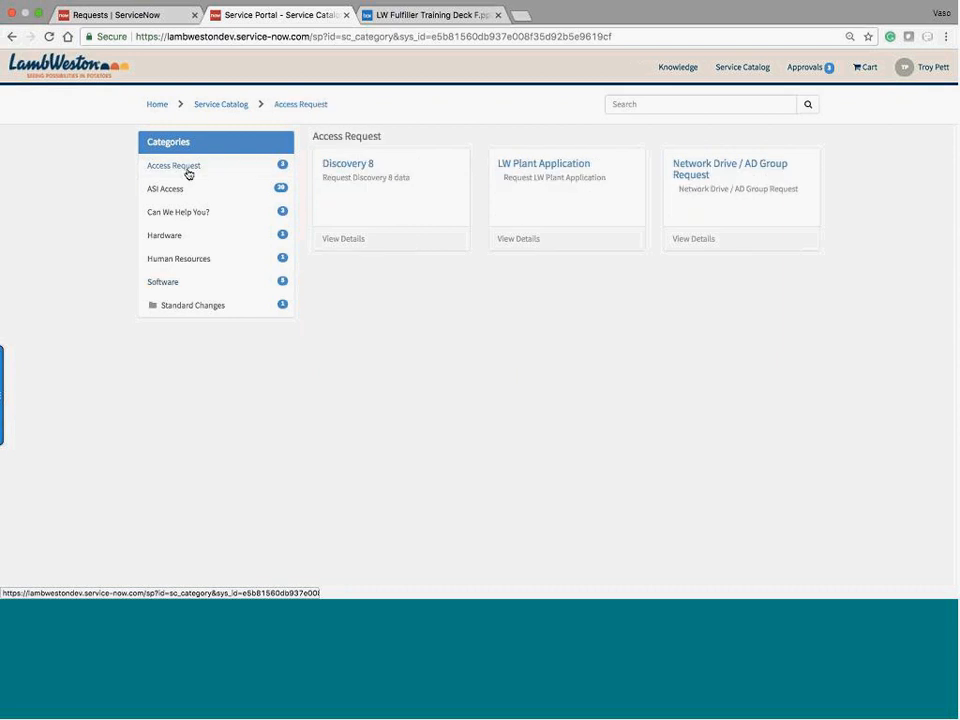
click(182, 215)
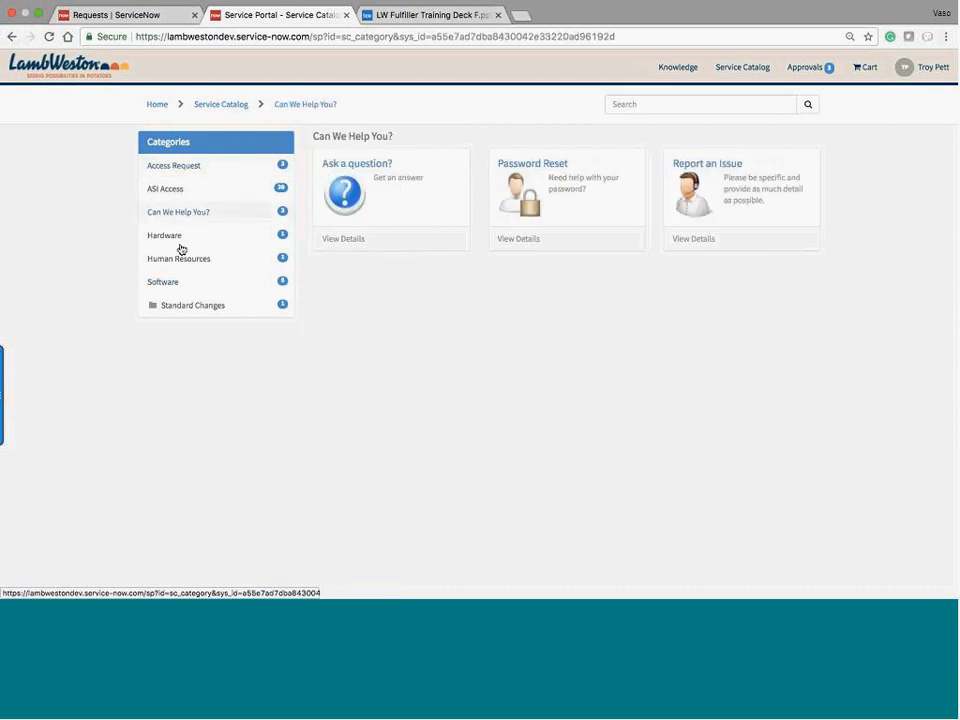
click(179, 238)
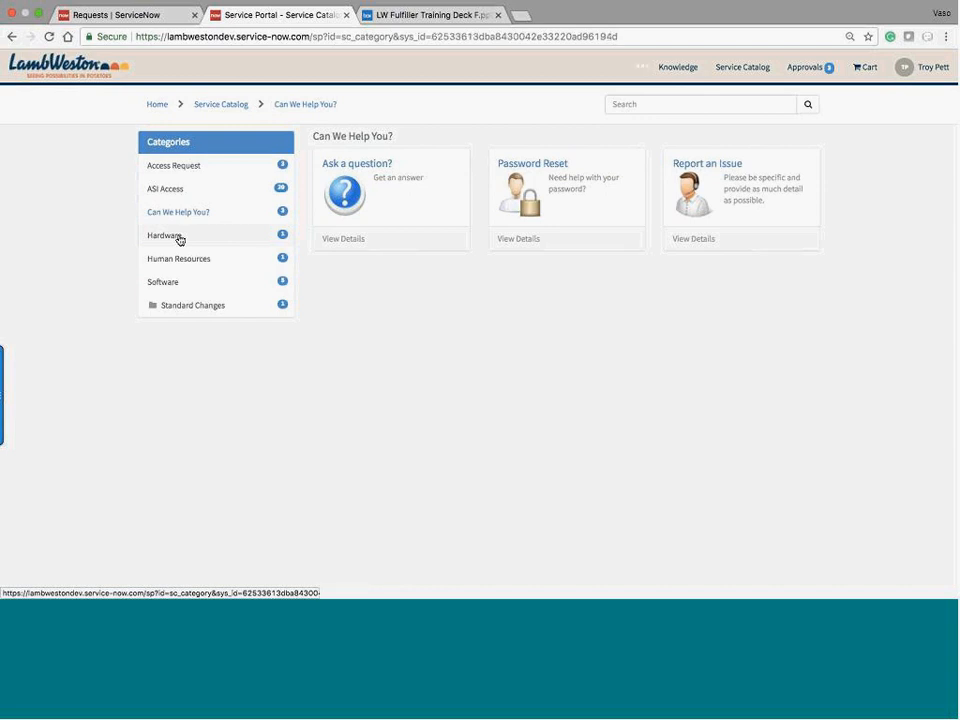